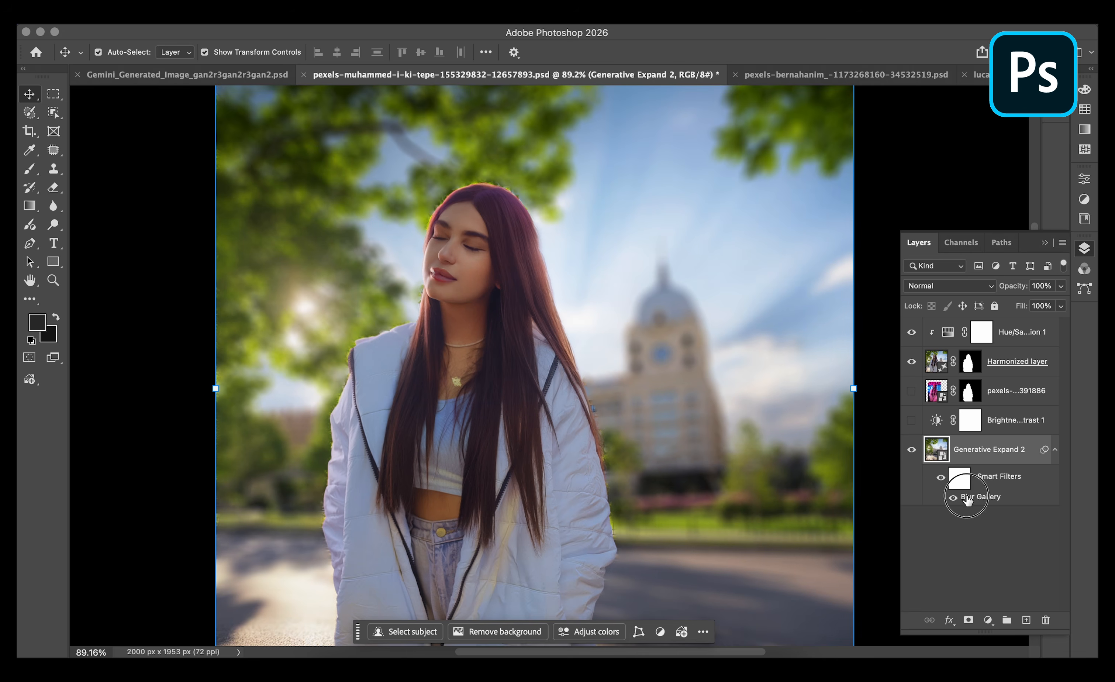
Step: Set the Tilt-Shift blur on the Generative Expand 2 background layer to 9 px and apply it
drag(1001, 181, 984, 179)
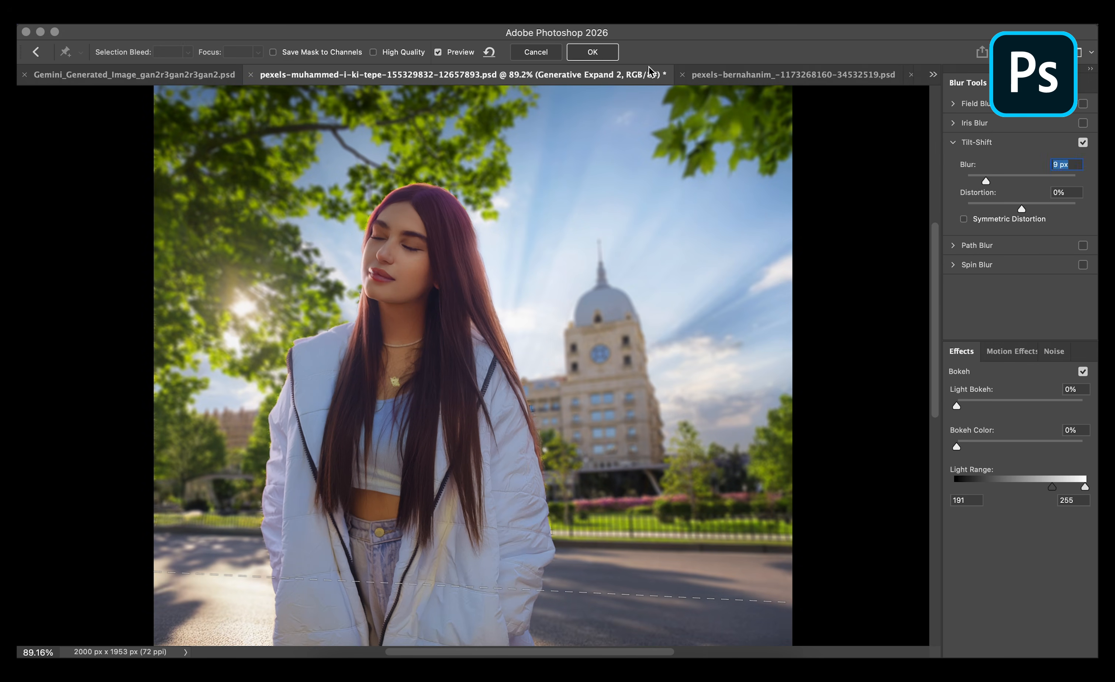
key(Return)
Step: In the sports car document, show the Harmonized layer and examine the car up close
key(ctrl+Tab)
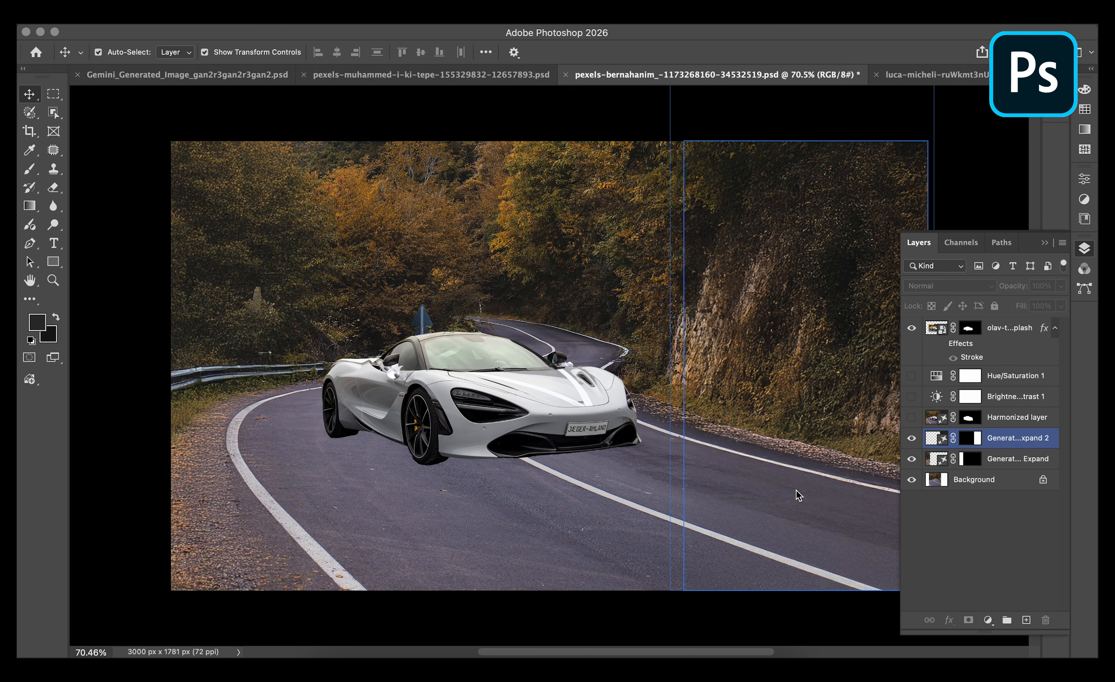
click(912, 417)
key(super+plus)
key(super+plus)
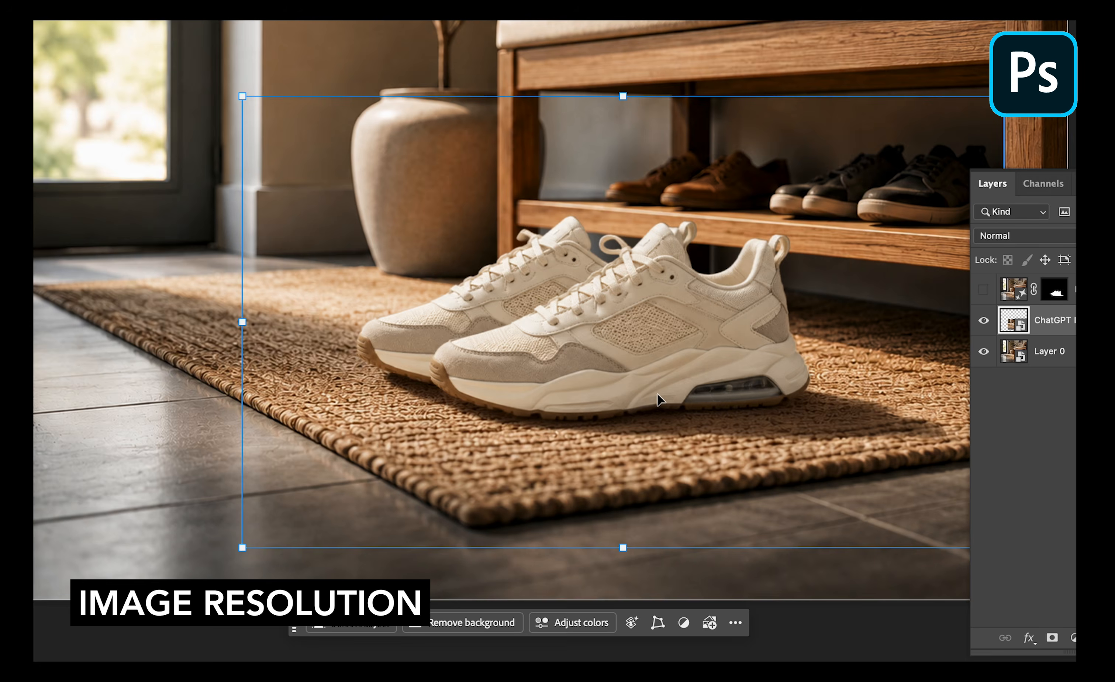
Step: In the sneaker document, hide the ChatGPT image layer and show the masked layer above it to inspect the shoes up close
click(677, 386)
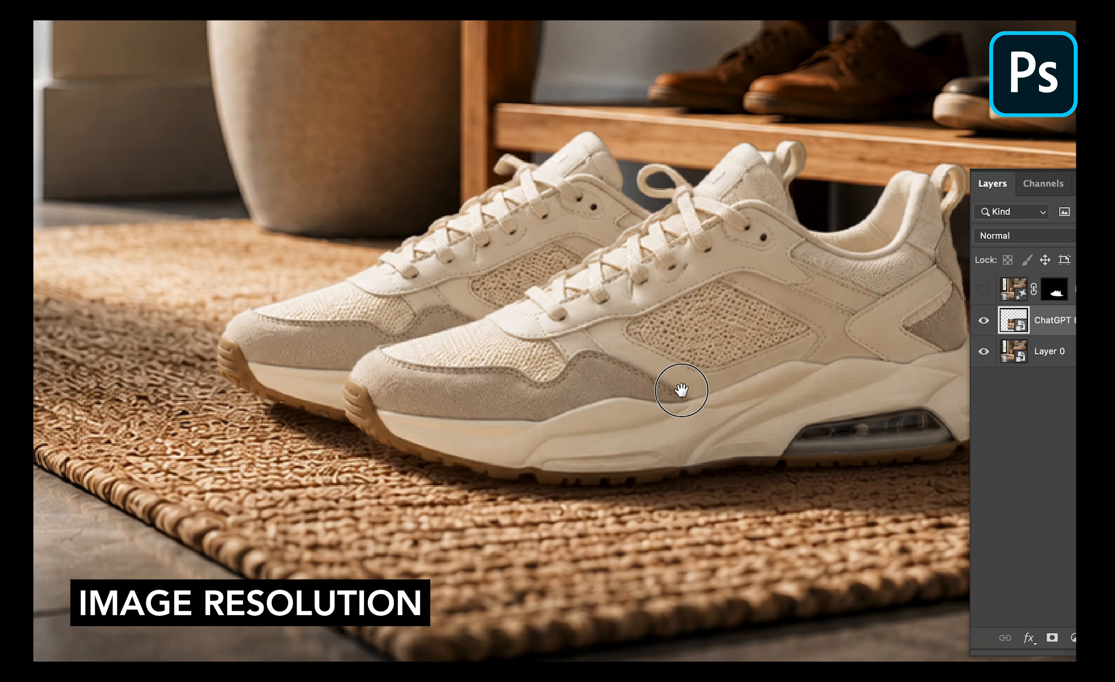
click(984, 320)
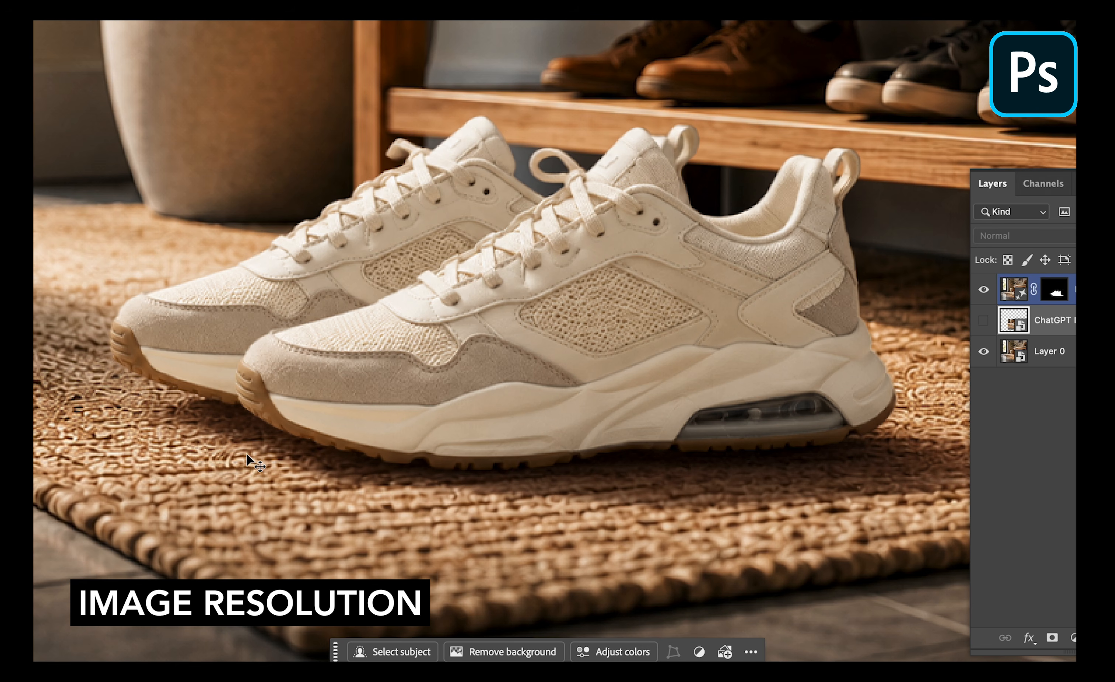
scroll(889, 457, down, 2)
scroll(888, 463, down, 2)
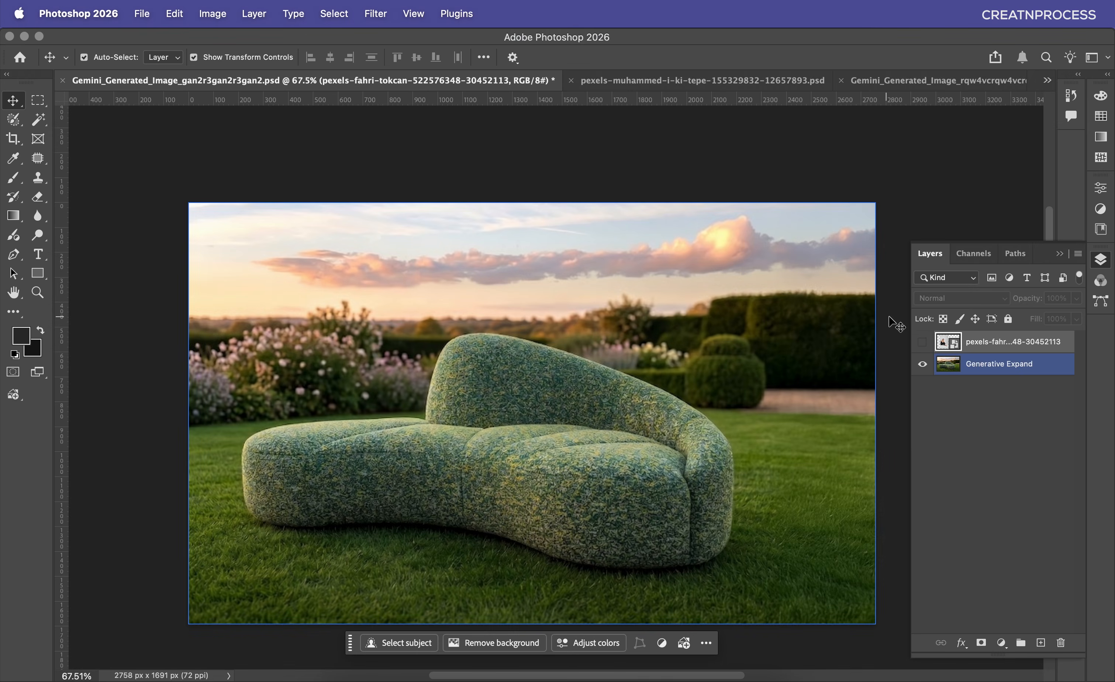
Step: Show the seated woman's layer, shift it right over the garden sofa and remove its background
click(922, 341)
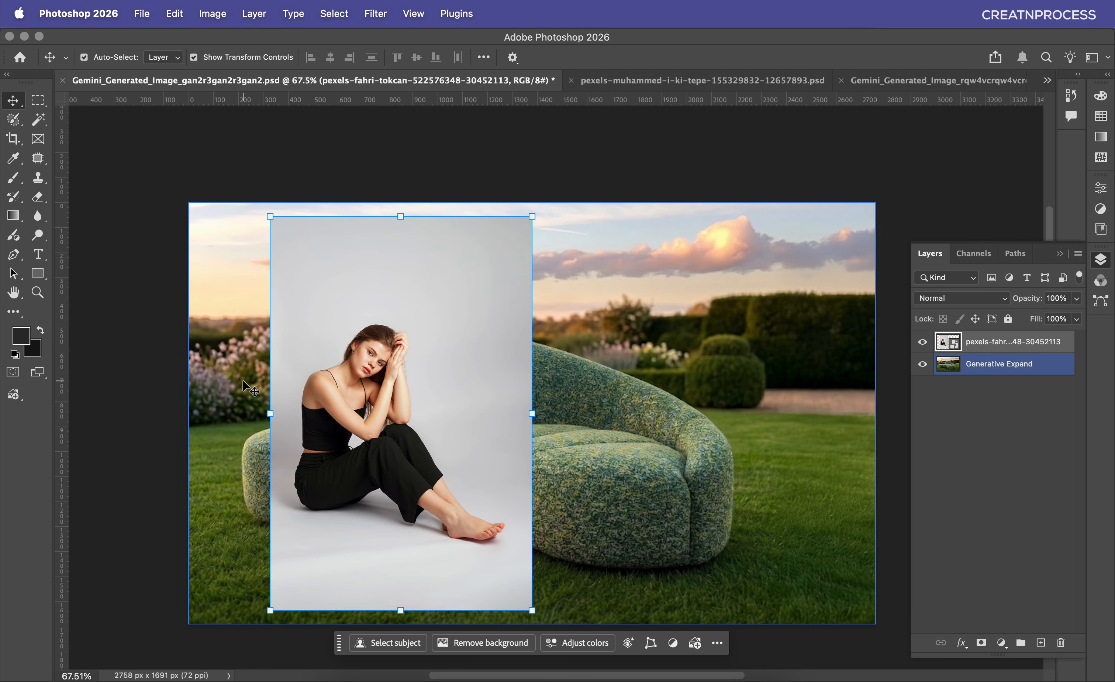
drag(356, 370, 392, 370)
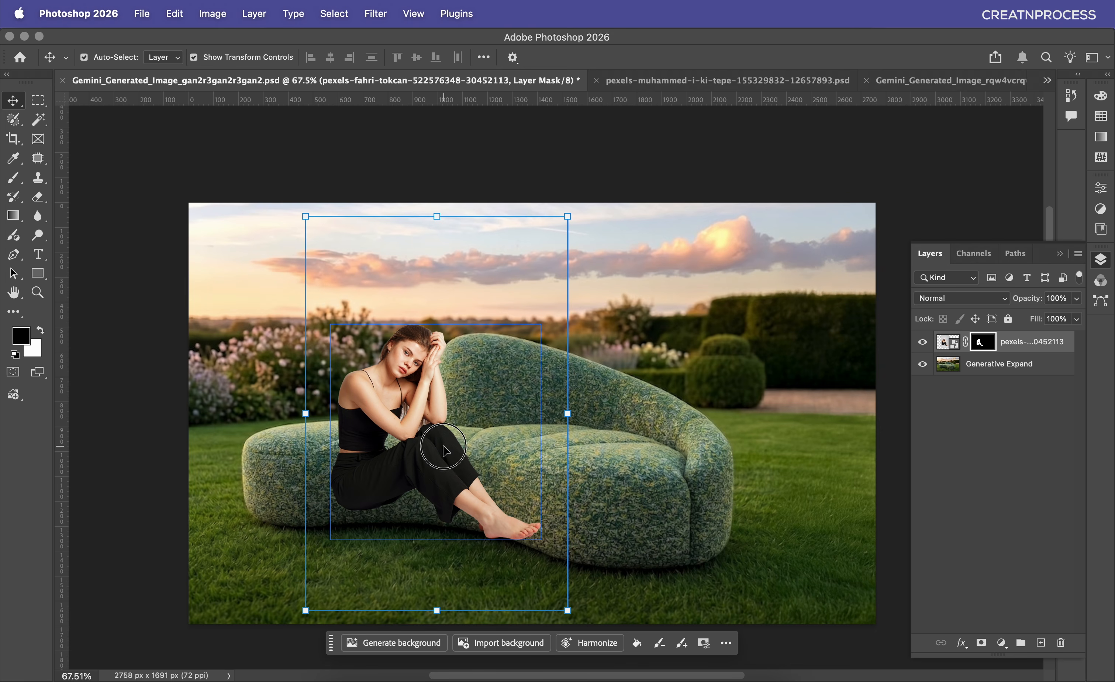
Step: Seat the cut-out woman on the right half of the sofa and scale her to 98.68%
drag(446, 444, 518, 438)
drag(667, 414, 673, 415)
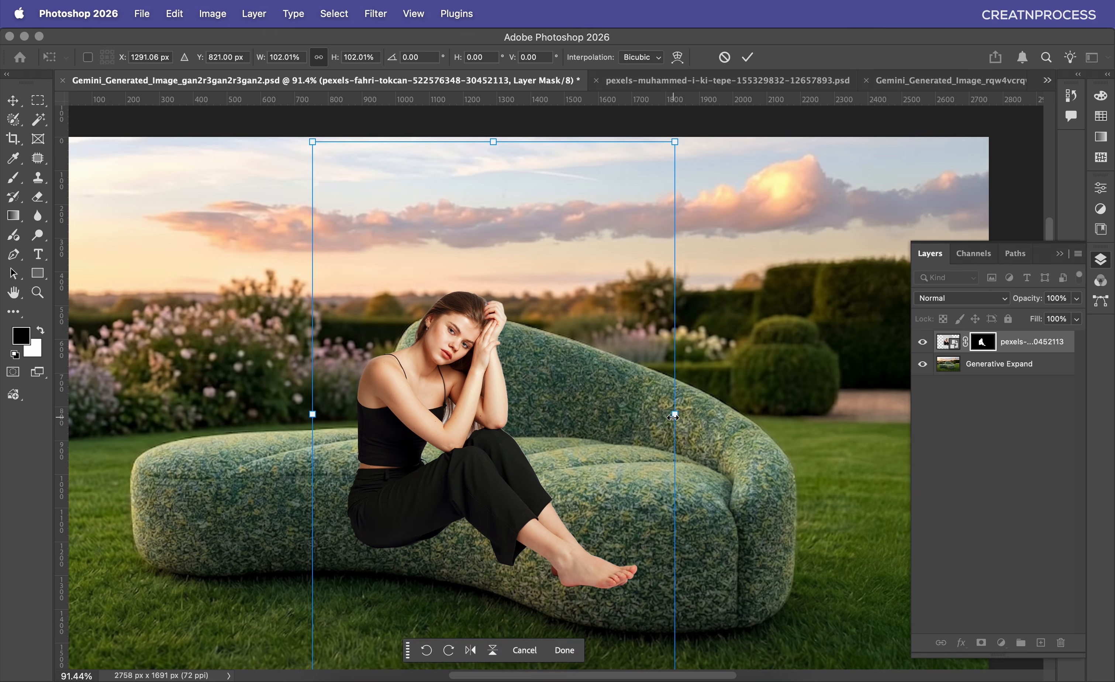
drag(518, 496, 619, 432)
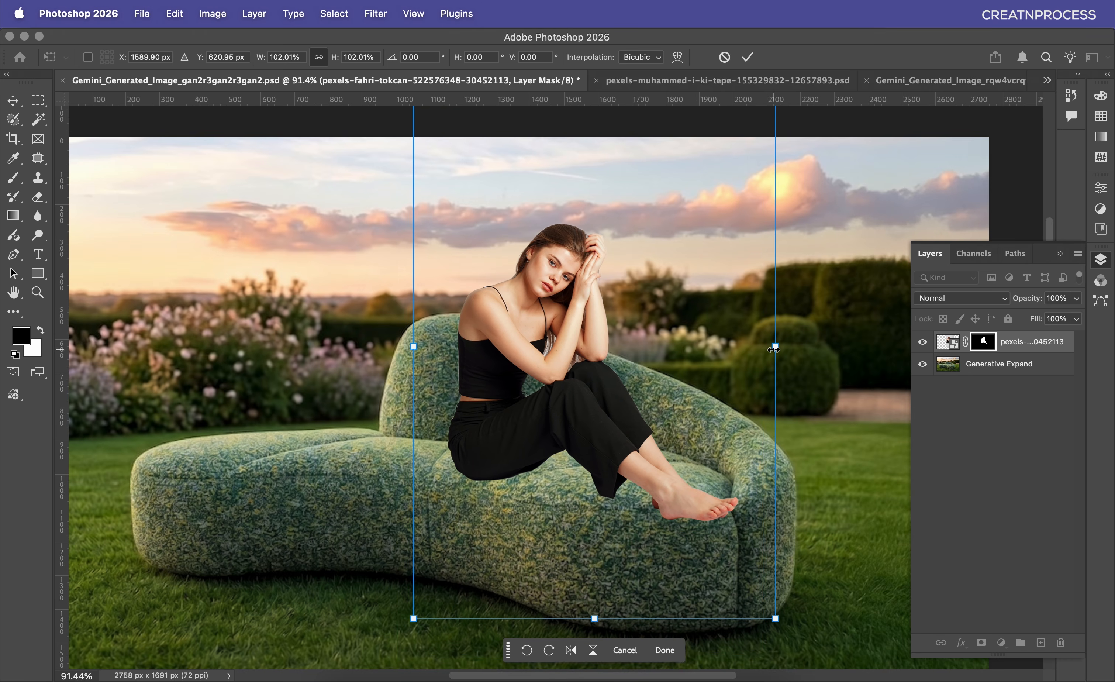
mouse_move(773, 349)
mouse_down()
mouse_move(778, 360)
mouse_move(762, 349)
mouse_up()
drag(603, 435, 603, 431)
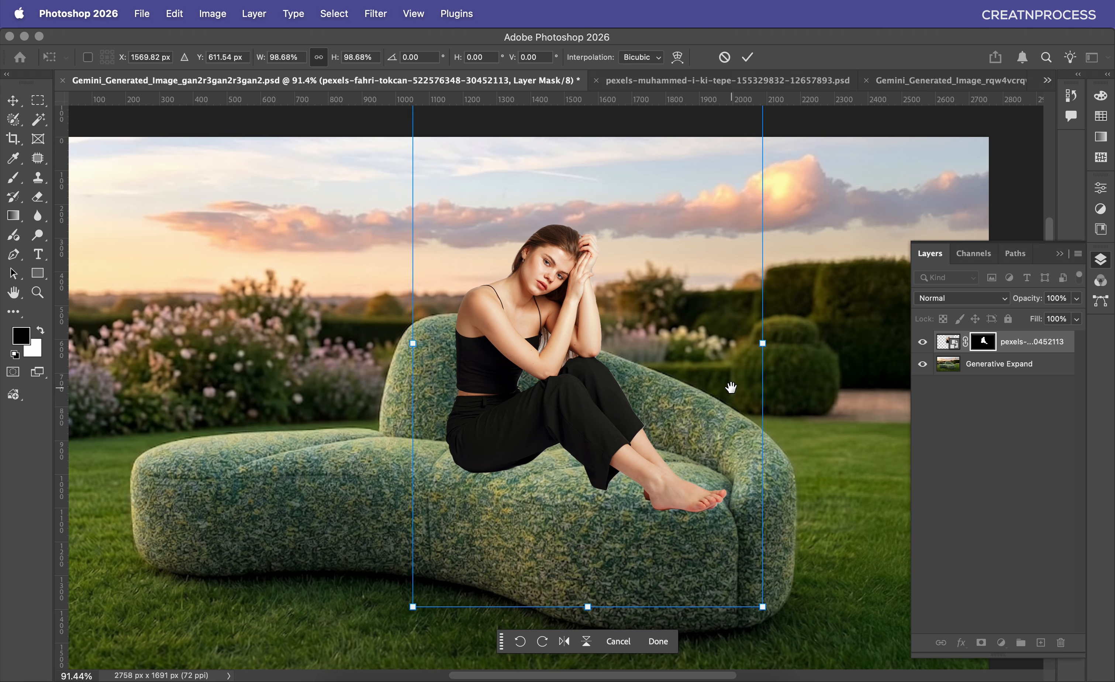
drag(730, 387, 672, 379)
scroll(596, 383, down, 3)
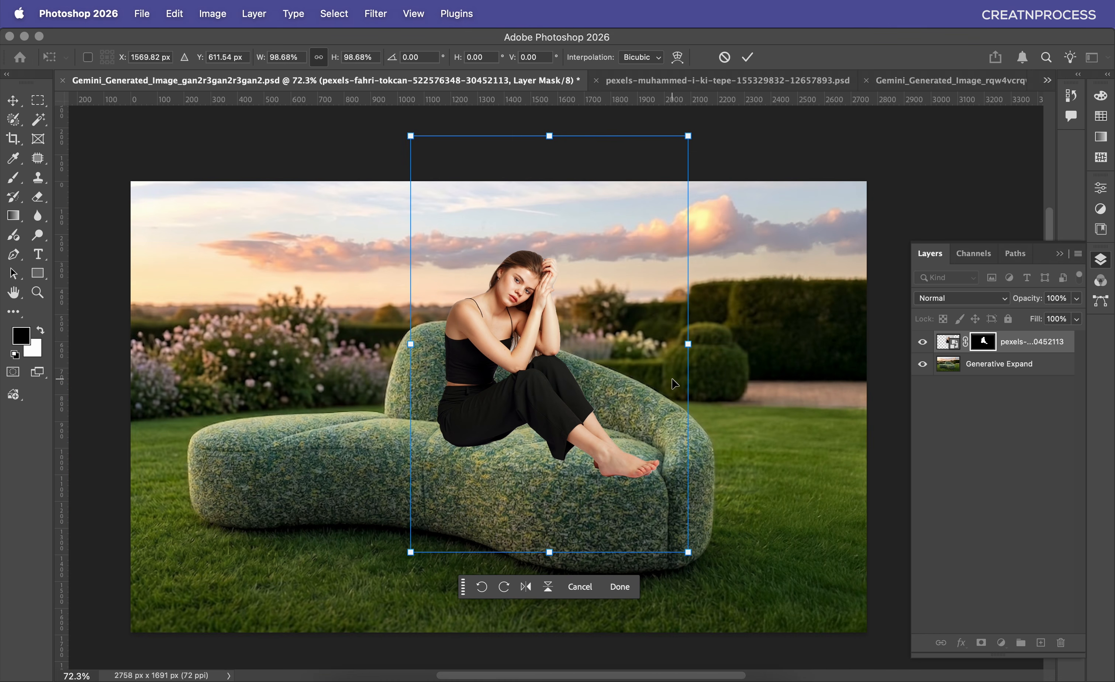
key(Return)
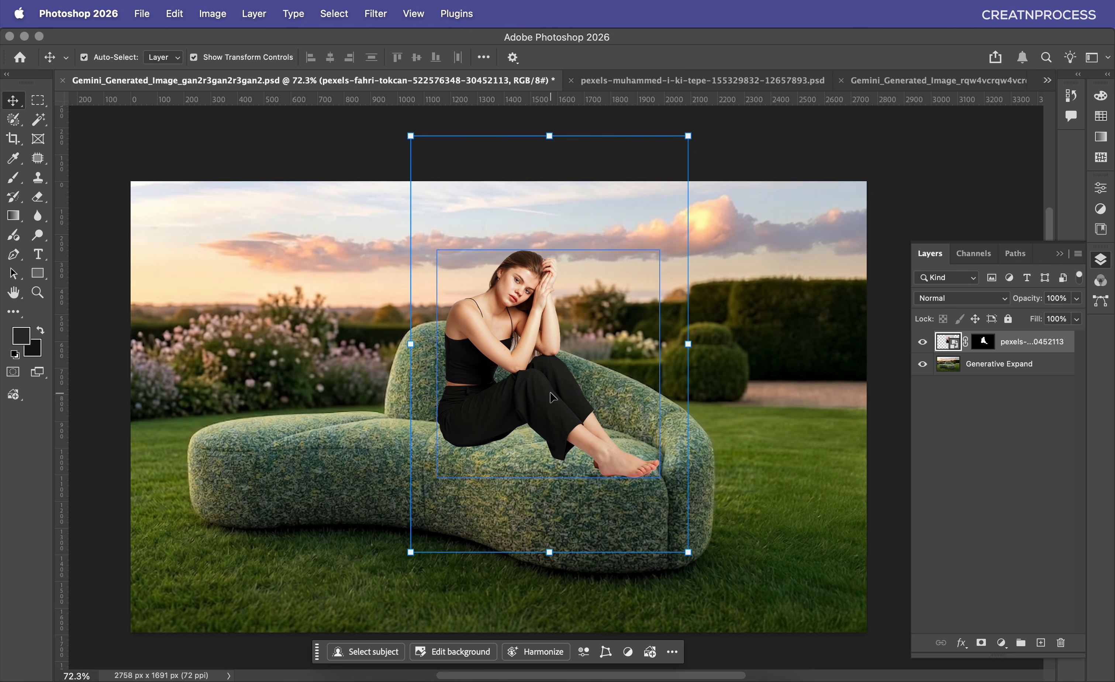
Step: Harmonize the woman's layer with the garden scene, compare the generated variations and choose the first one
click(536, 651)
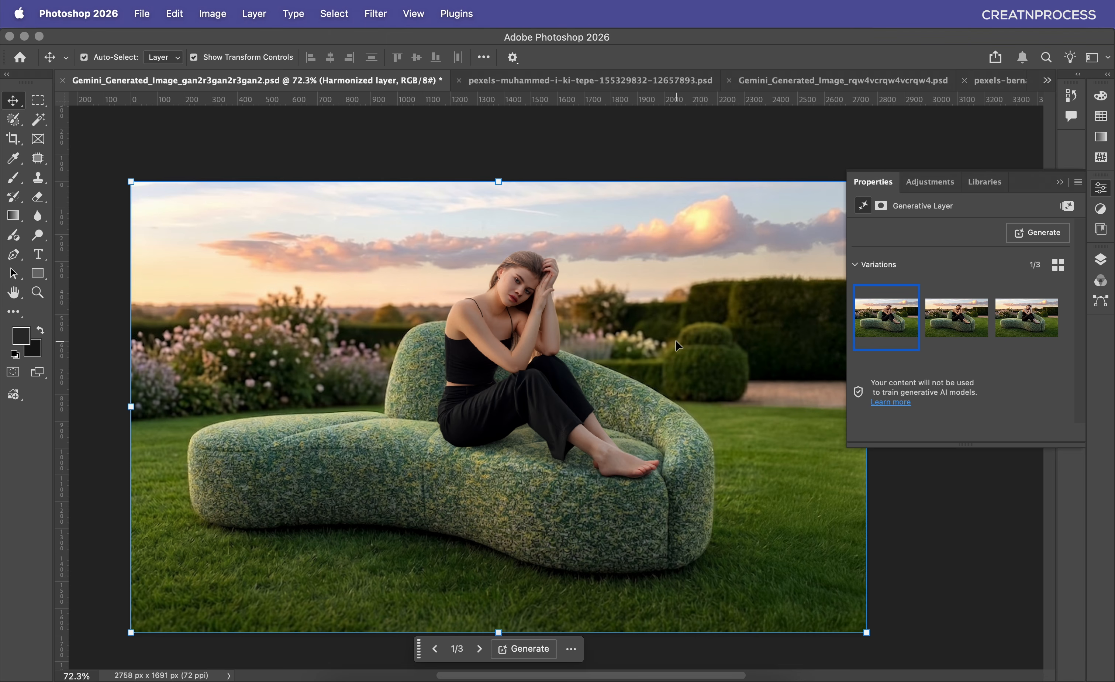
mouse_move(912, 325)
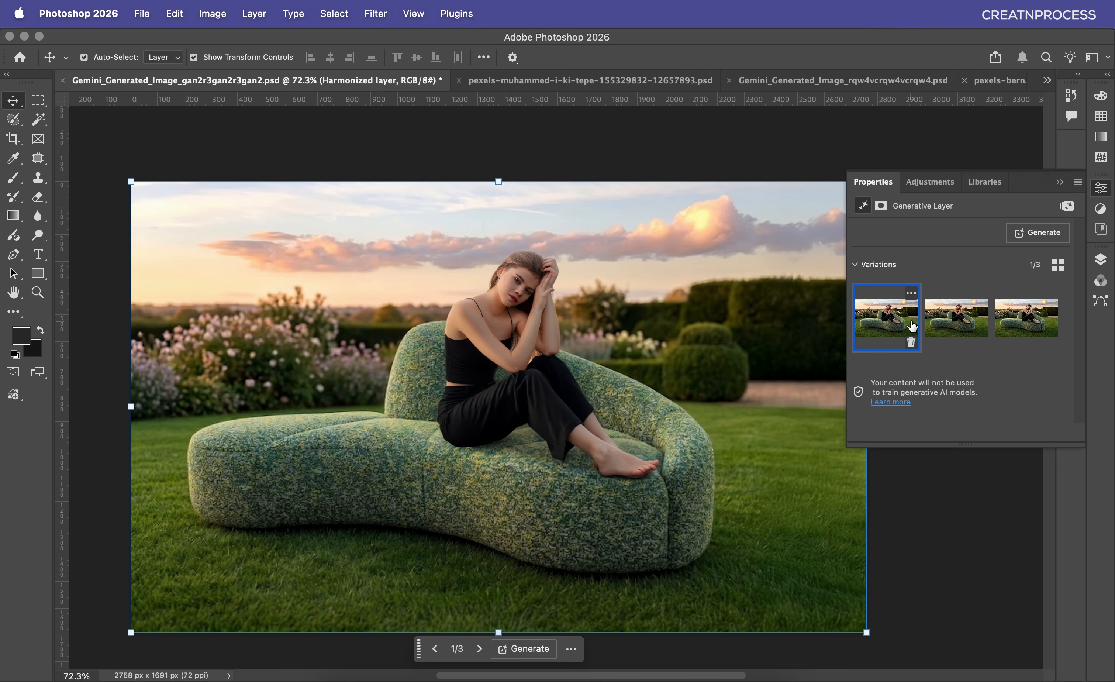
click(957, 320)
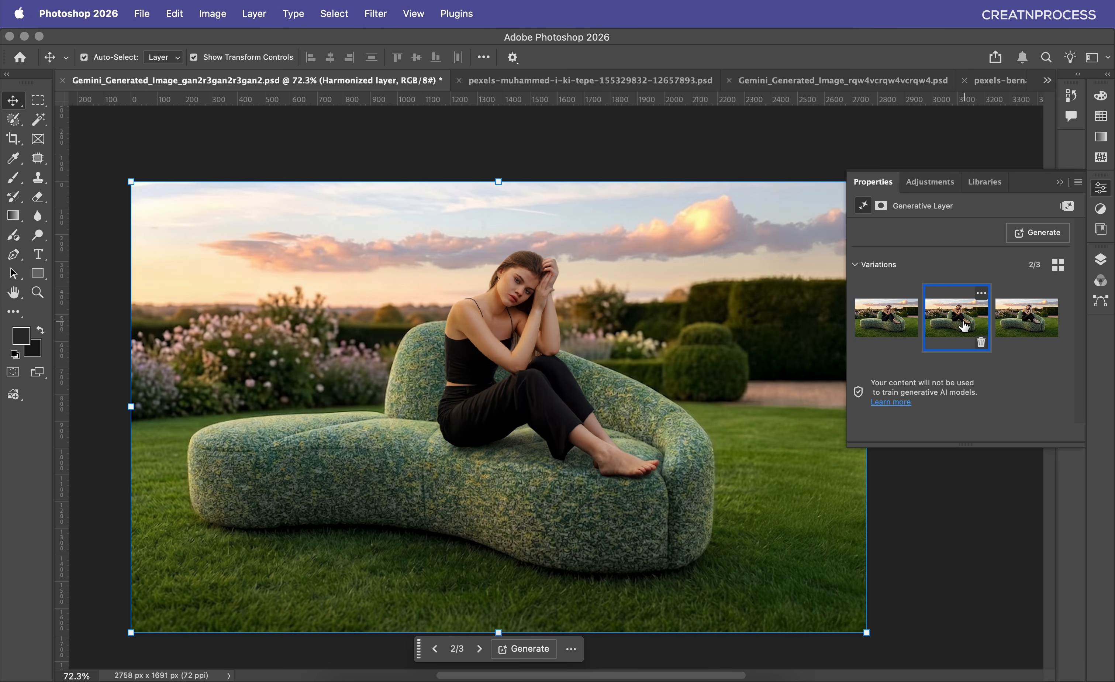
click(901, 329)
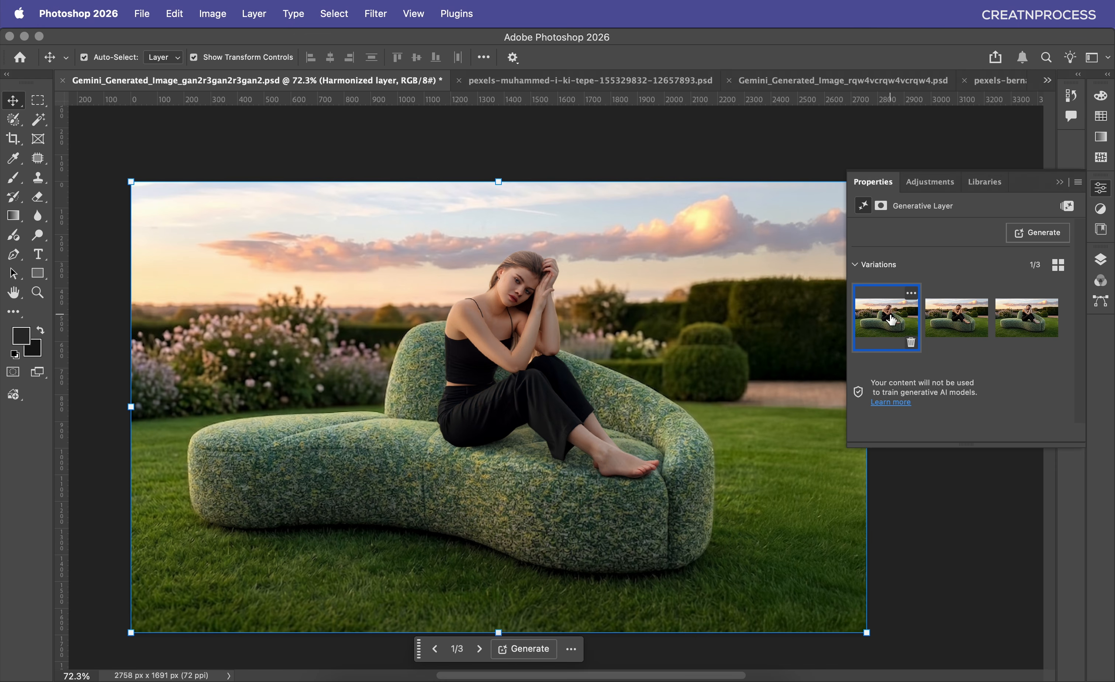
click(961, 321)
click(1042, 317)
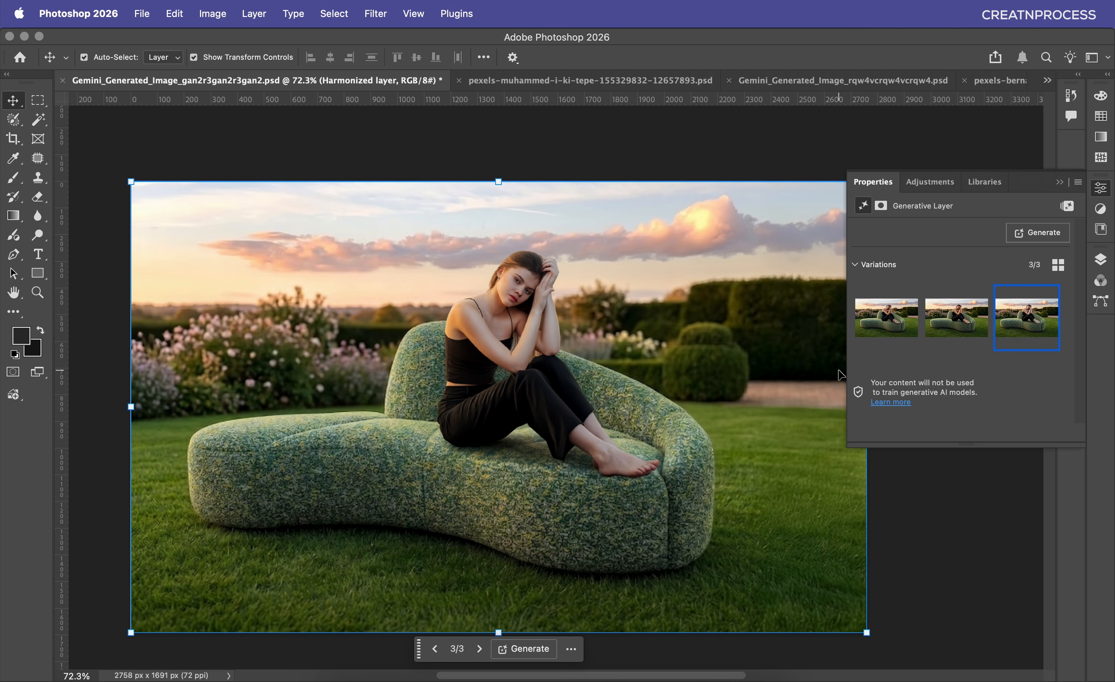
click(887, 323)
click(957, 318)
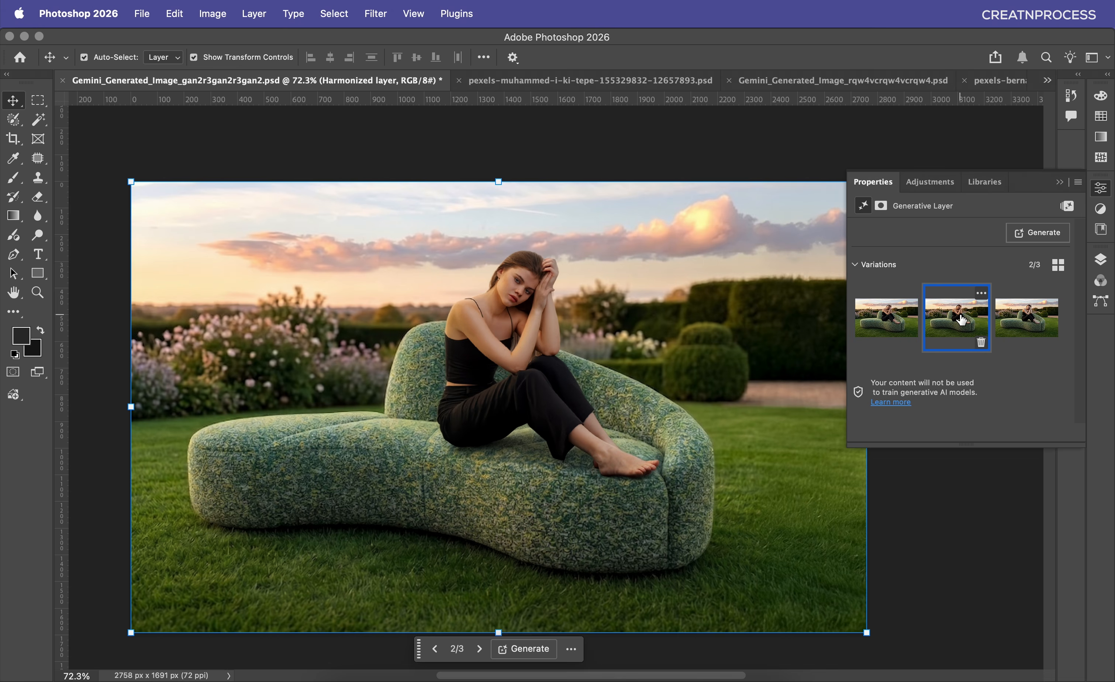
click(1020, 315)
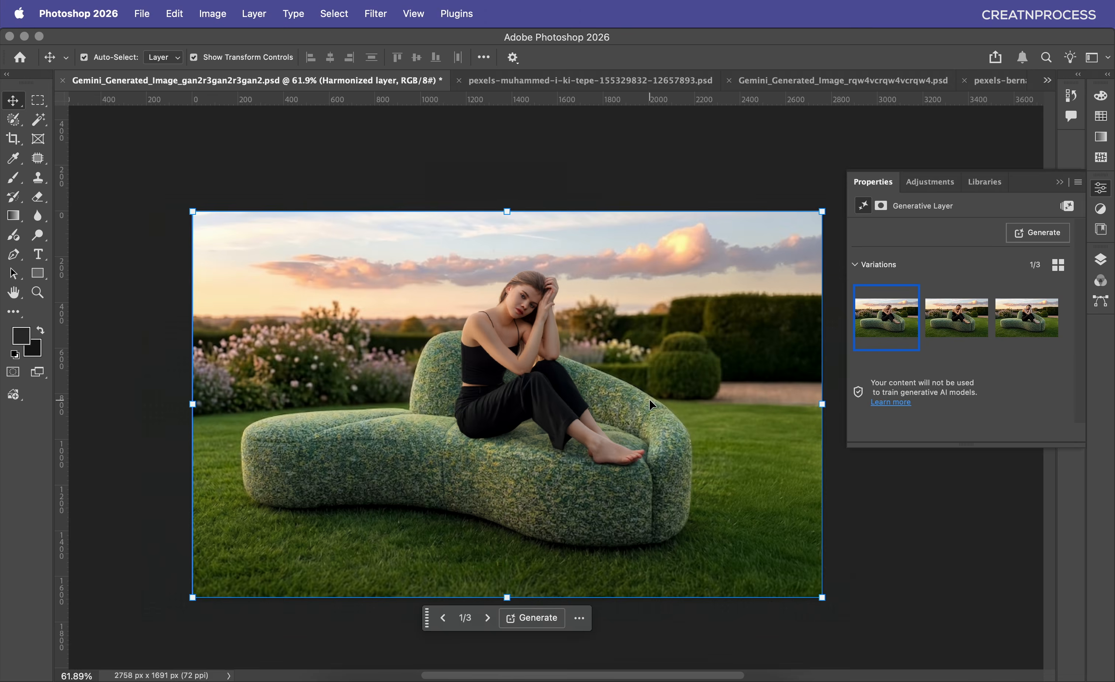
Step: Examine how the light, color and shadows on the harmonized woman blend with the sofa and garden
scroll(640, 401, up, 5)
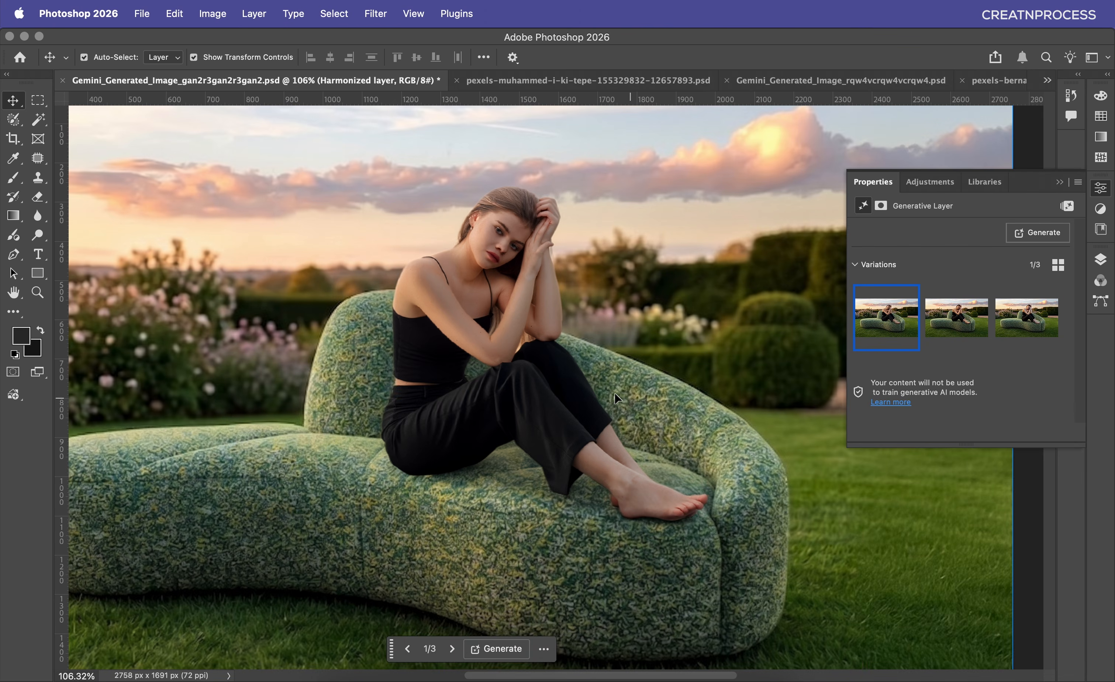
scroll(585, 389, down, 3)
scroll(583, 389, down, 2)
scroll(583, 389, up, 6)
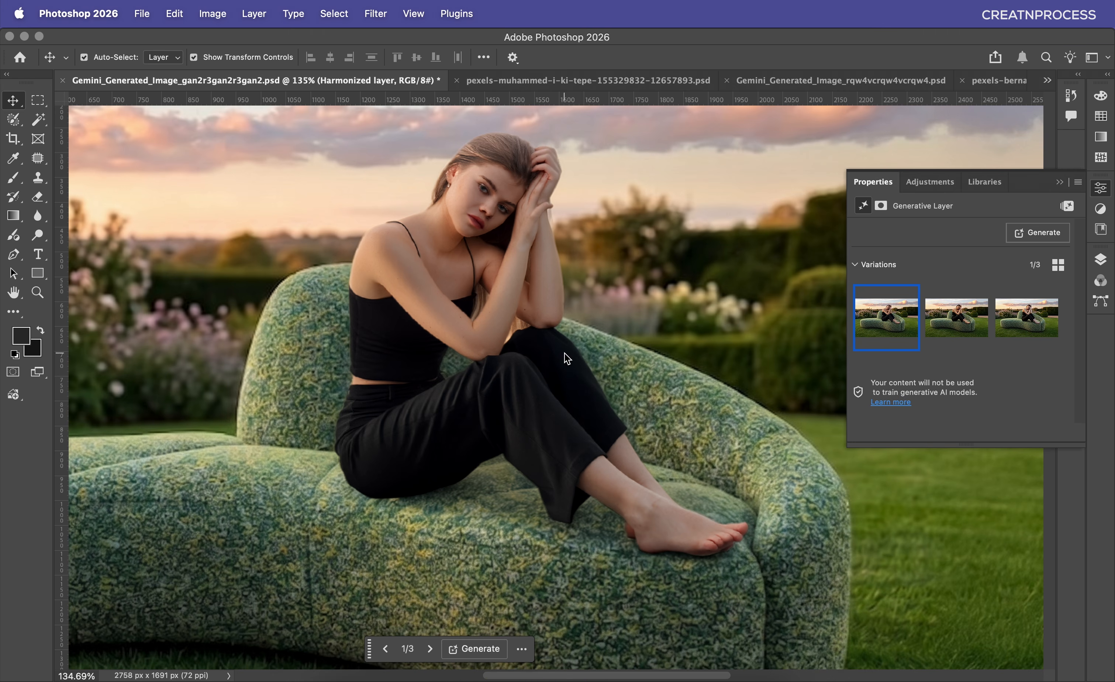
click(576, 333)
drag(564, 410, 530, 426)
mouse_move(580, 471)
mouse_down()
mouse_move(580, 458)
mouse_move(582, 473)
mouse_up()
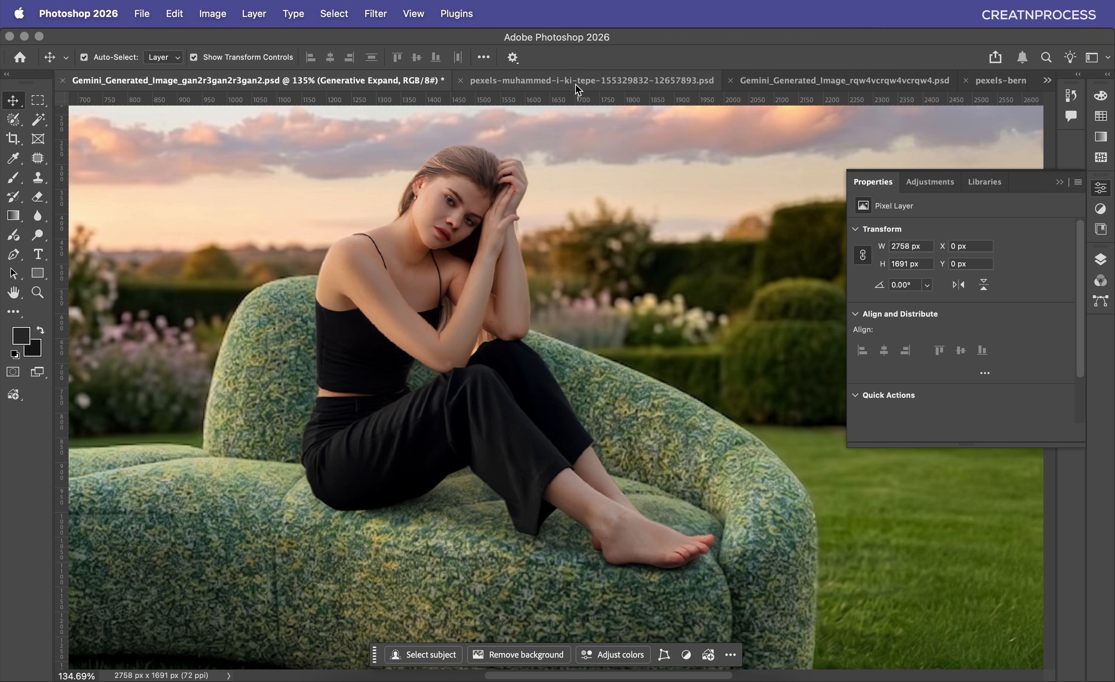
drag(544, 407, 530, 425)
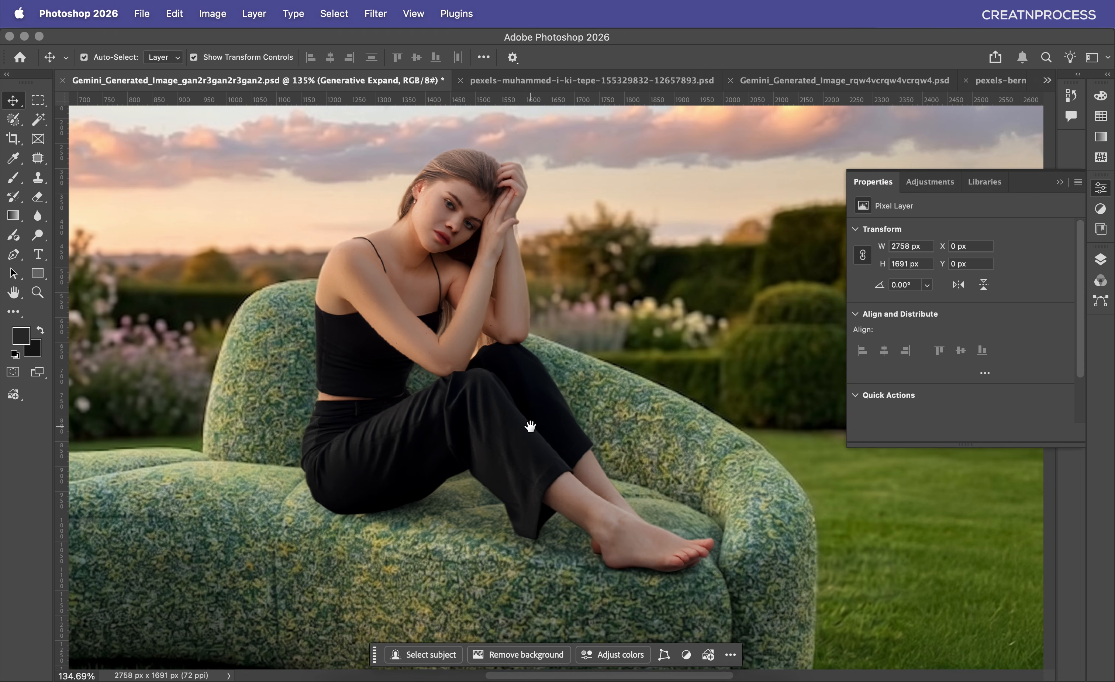
mouse_move(582, 473)
mouse_down()
mouse_move(580, 458)
mouse_move(581, 469)
mouse_up()
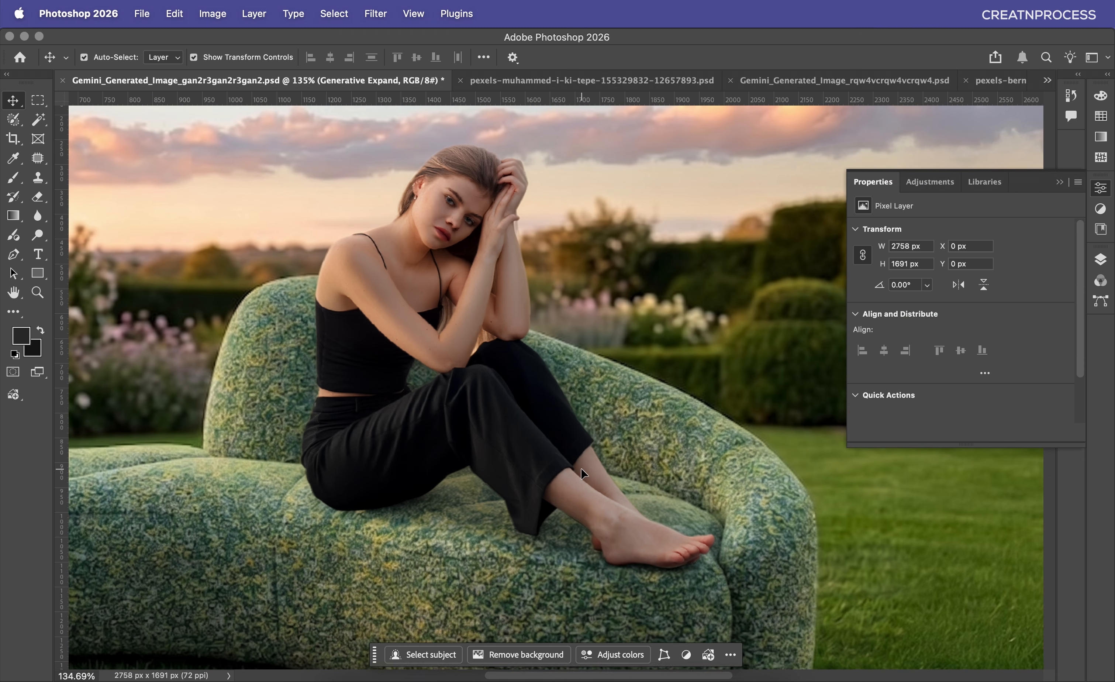
Step: In the park document, move the neon-lit woman's layer to X 661 px, Y 484 px and remove its background
click(570, 84)
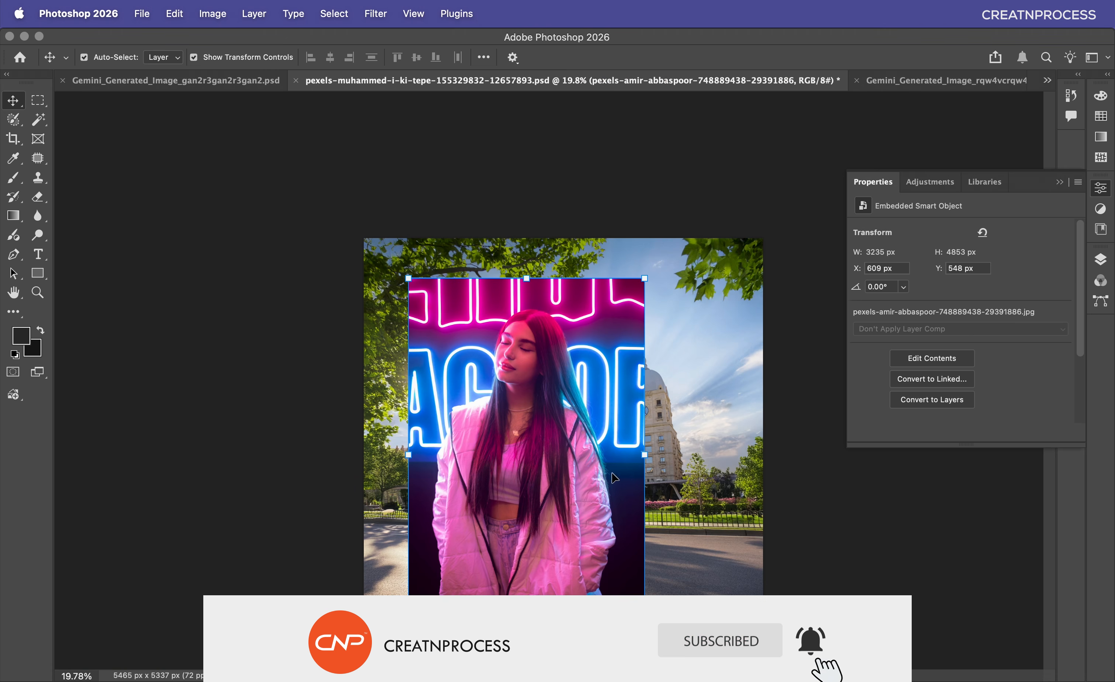
drag(645, 512, 574, 425)
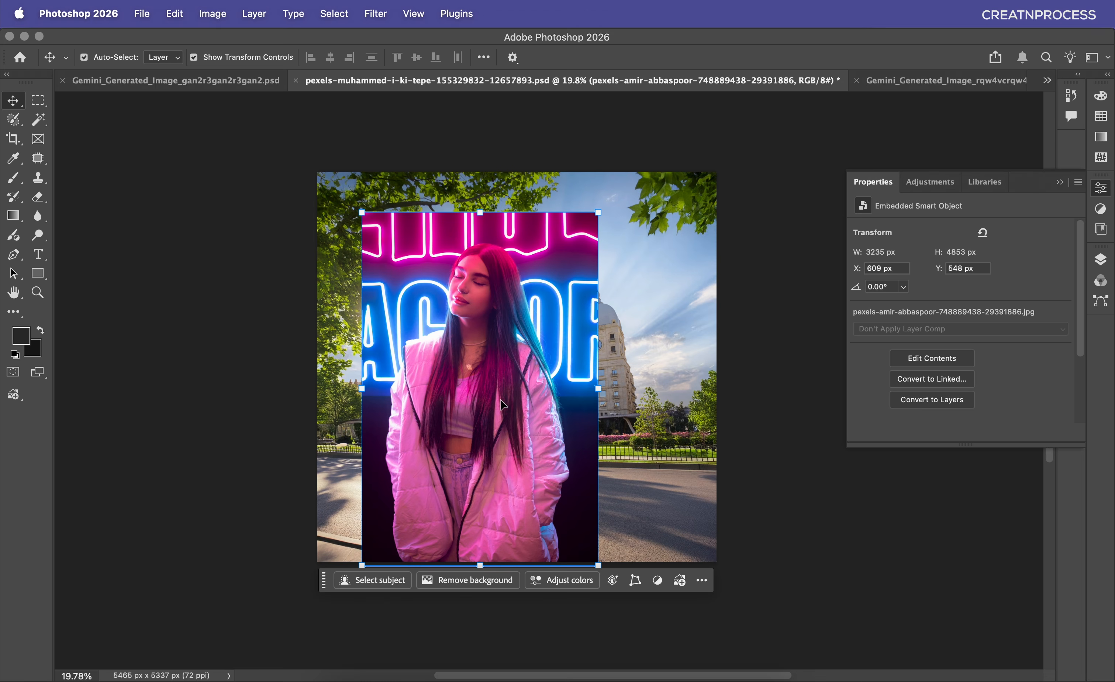
drag(503, 404, 525, 398)
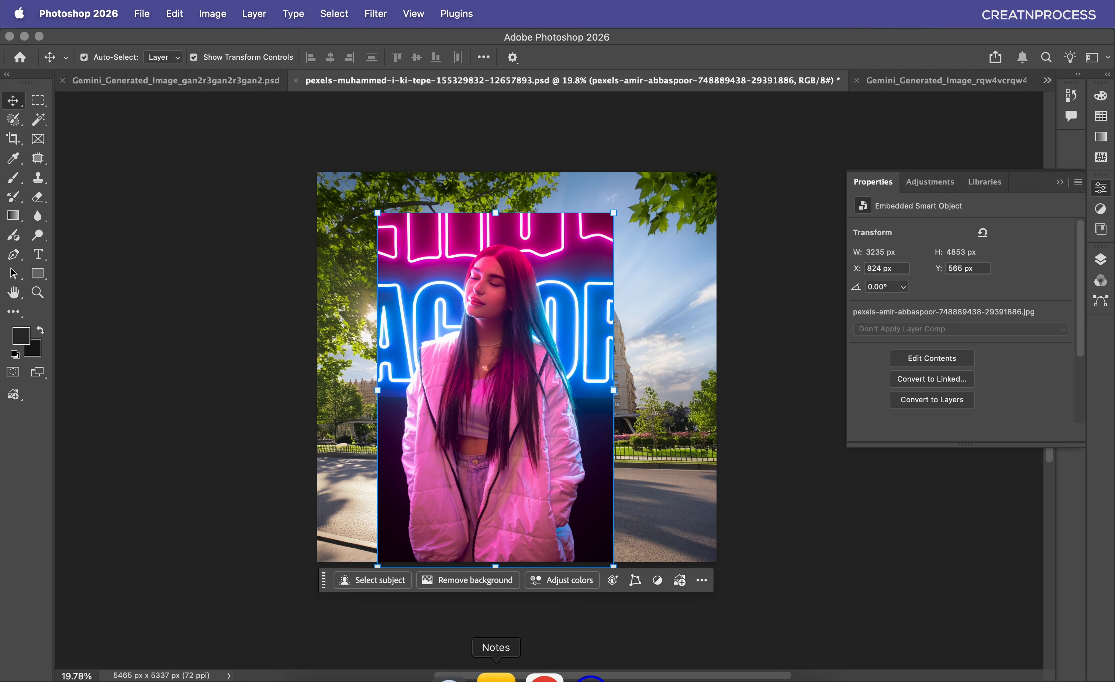
scroll(587, 384, up, 3)
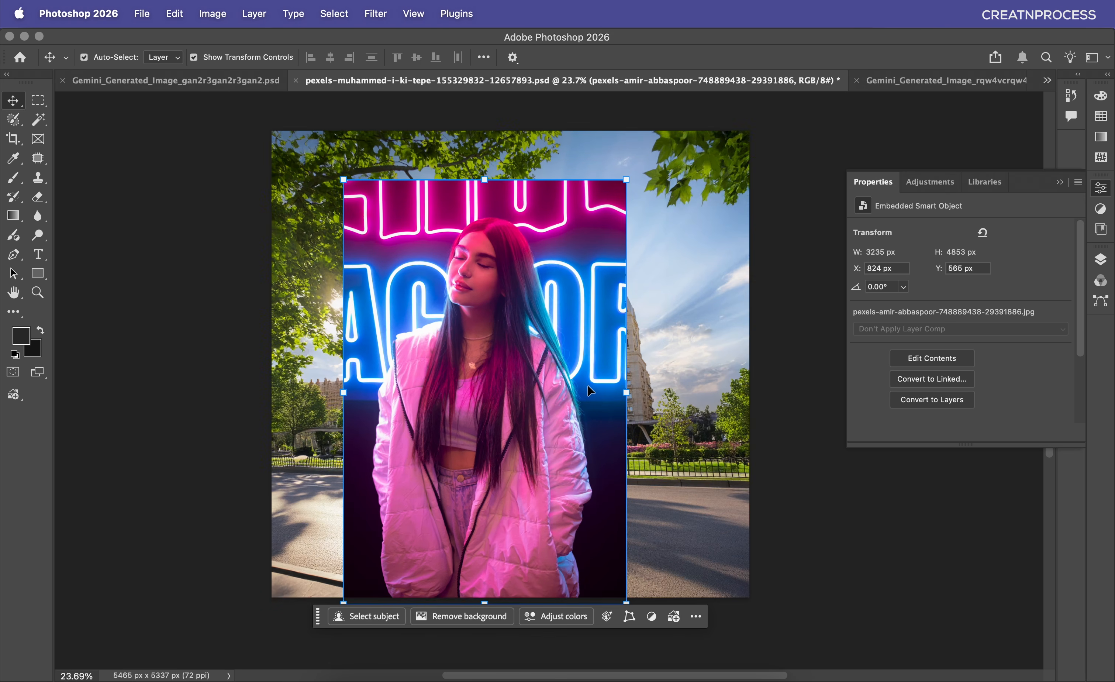
drag(545, 374, 536, 401)
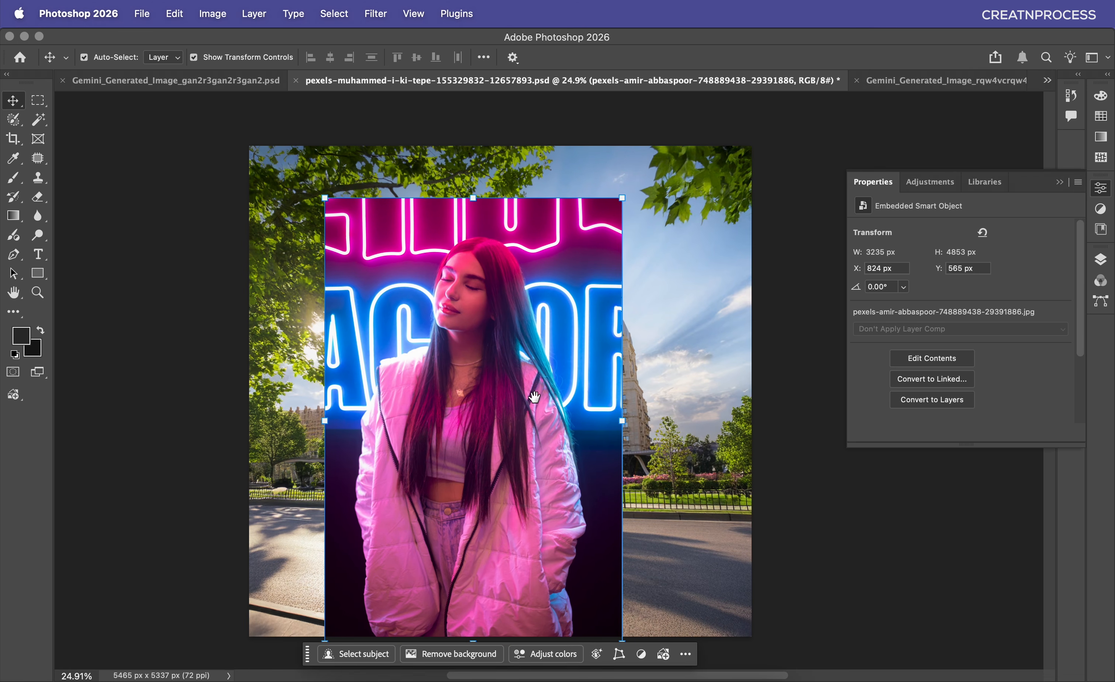
drag(490, 366, 417, 349)
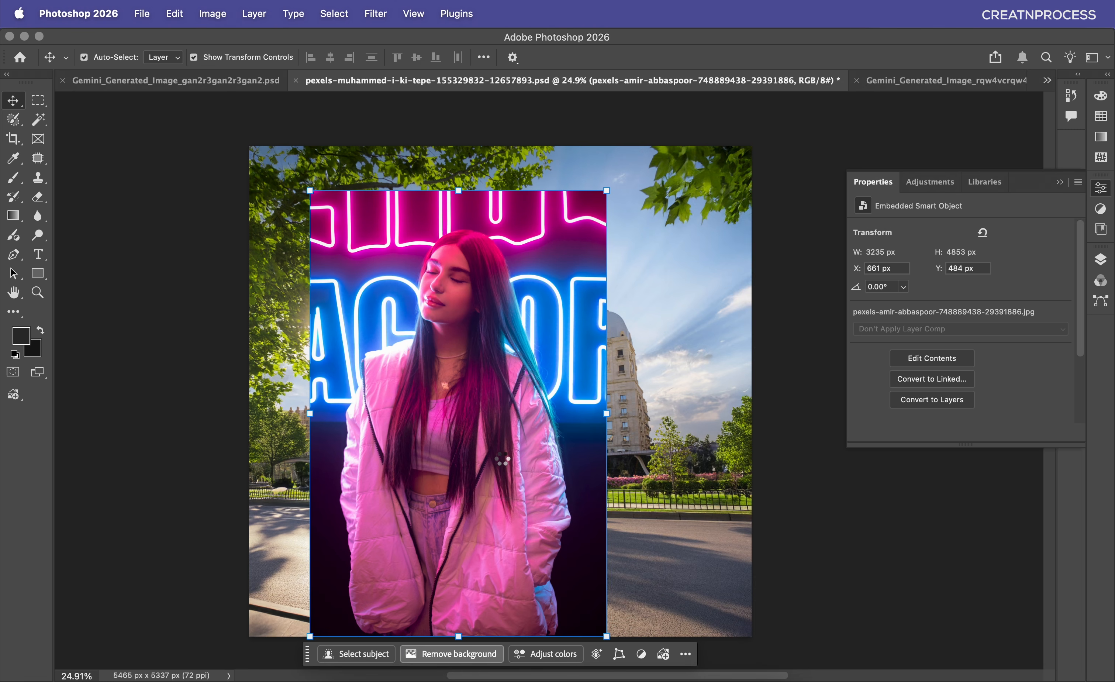
Step: Shift the cut-out woman slightly left, harmonize her with the park scene and inspect the blend up close
drag(481, 470, 474, 472)
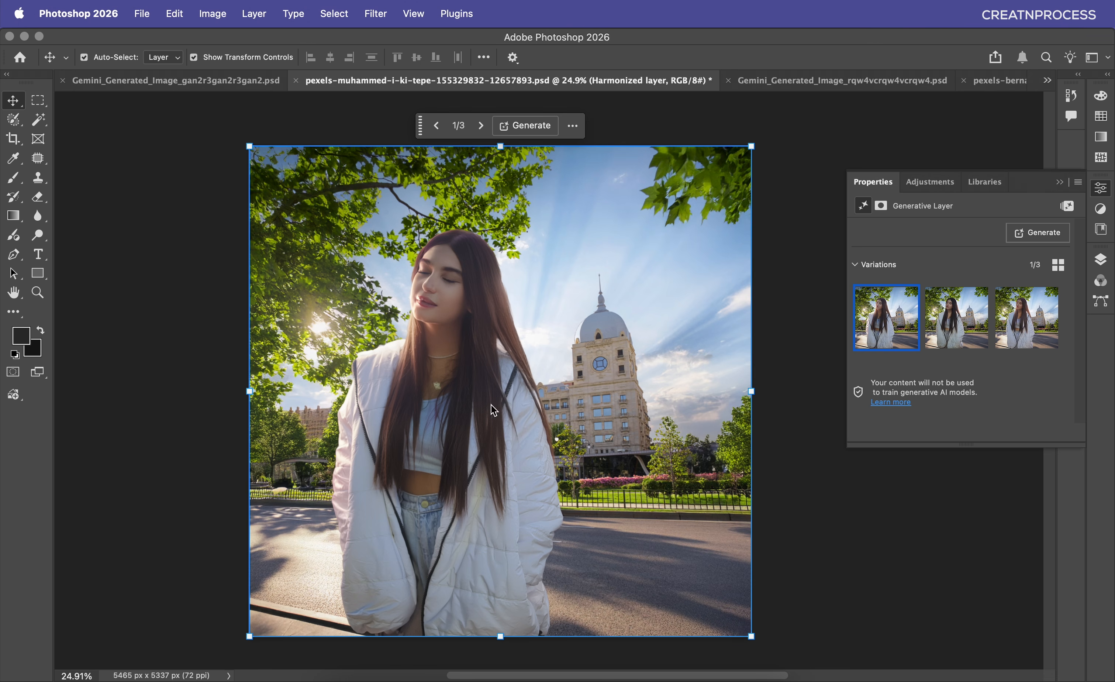
scroll(493, 338, up, 5)
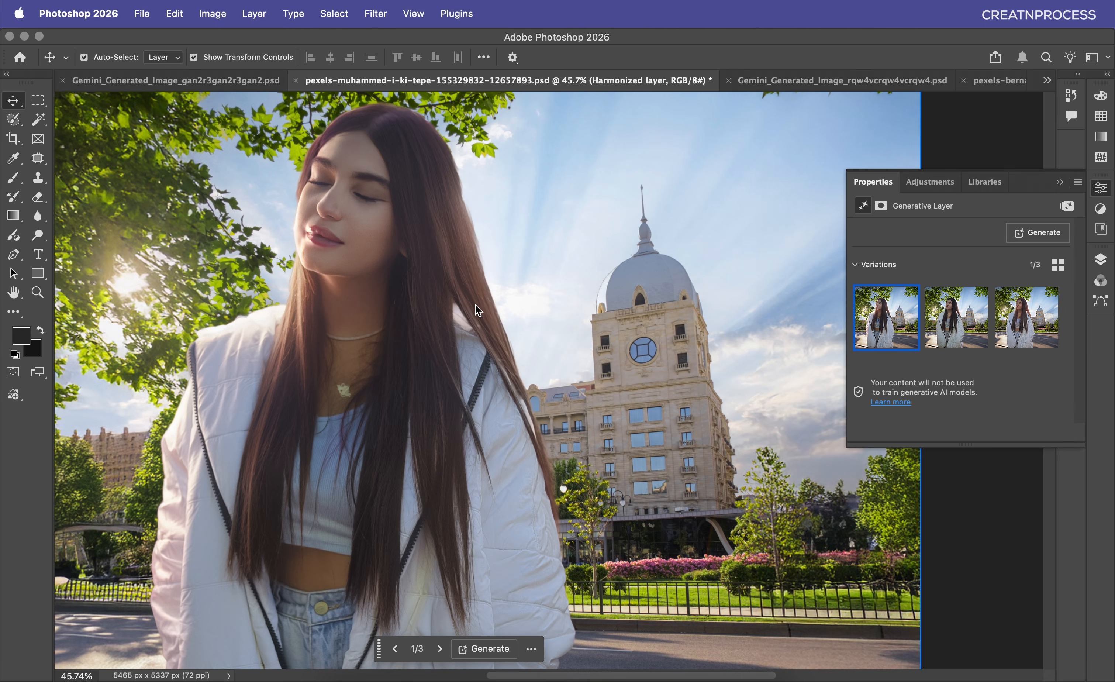
scroll(476, 304, up, 2)
scroll(570, 413, down, 2)
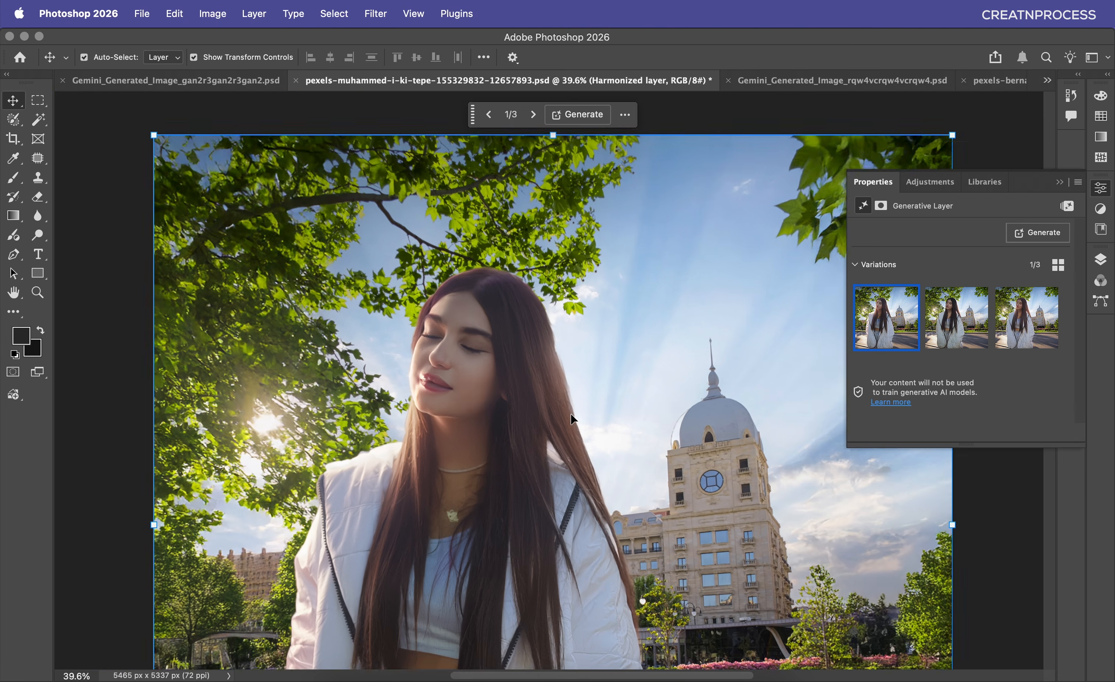
scroll(570, 415, right, 2)
scroll(570, 415, down, 2)
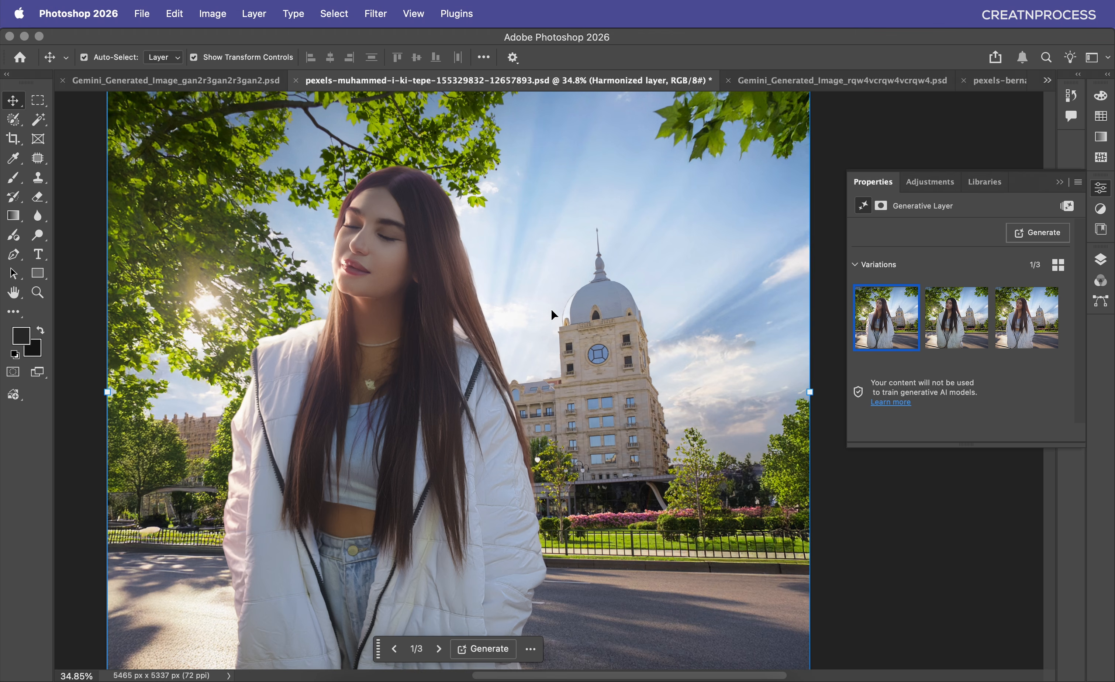
Step: Compare the three harmonized variations of the woman in the park scene and choose the first one
mouse_move(908, 327)
mouse_move(943, 320)
click(963, 322)
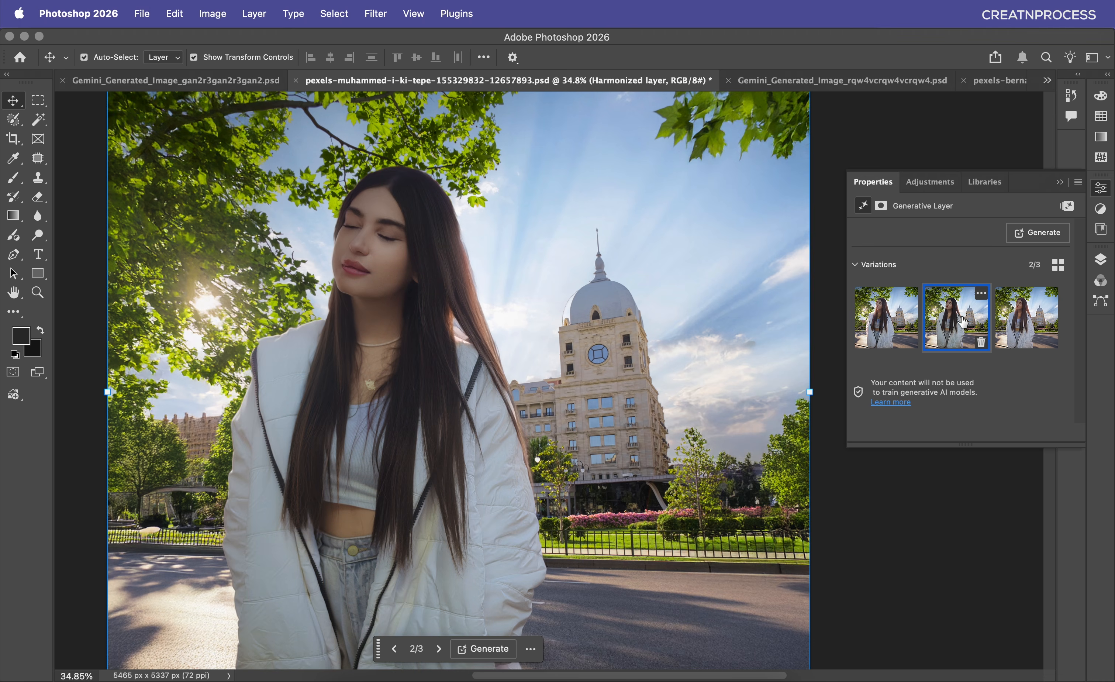
click(1033, 312)
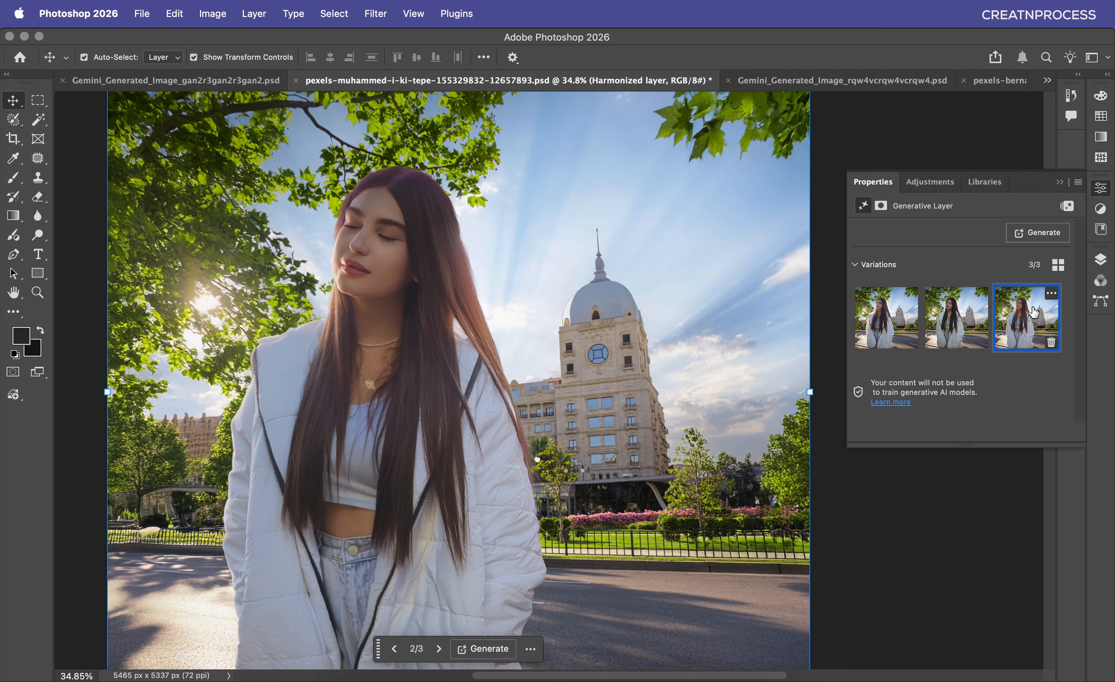
scroll(547, 337, down, 3)
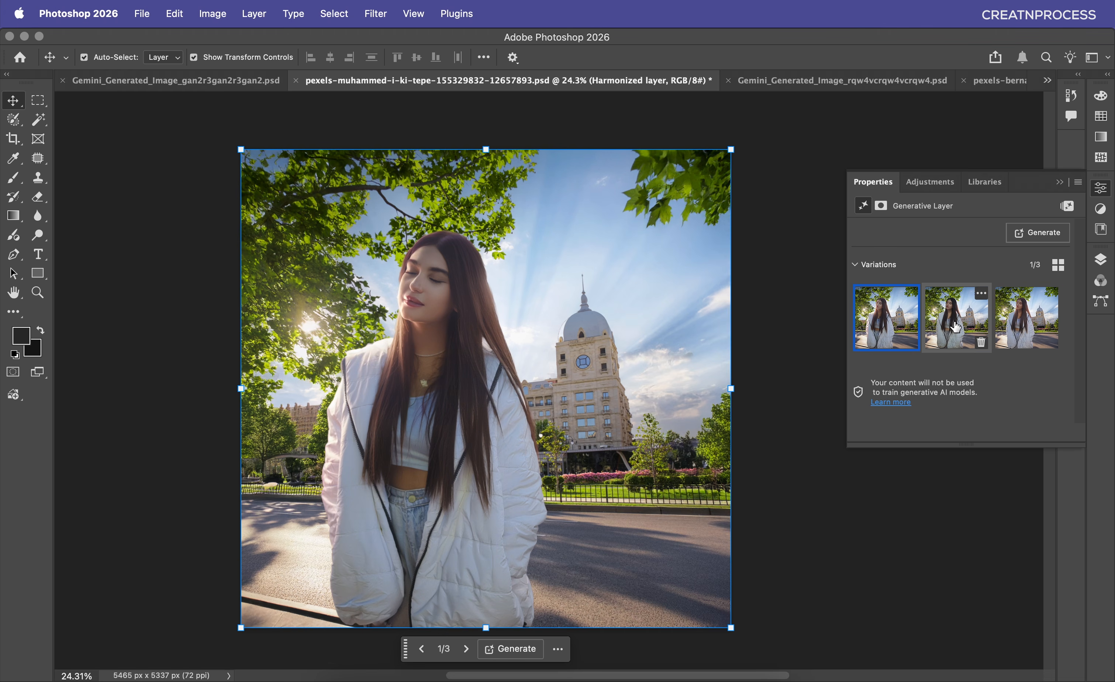
scroll(535, 499, down, 1)
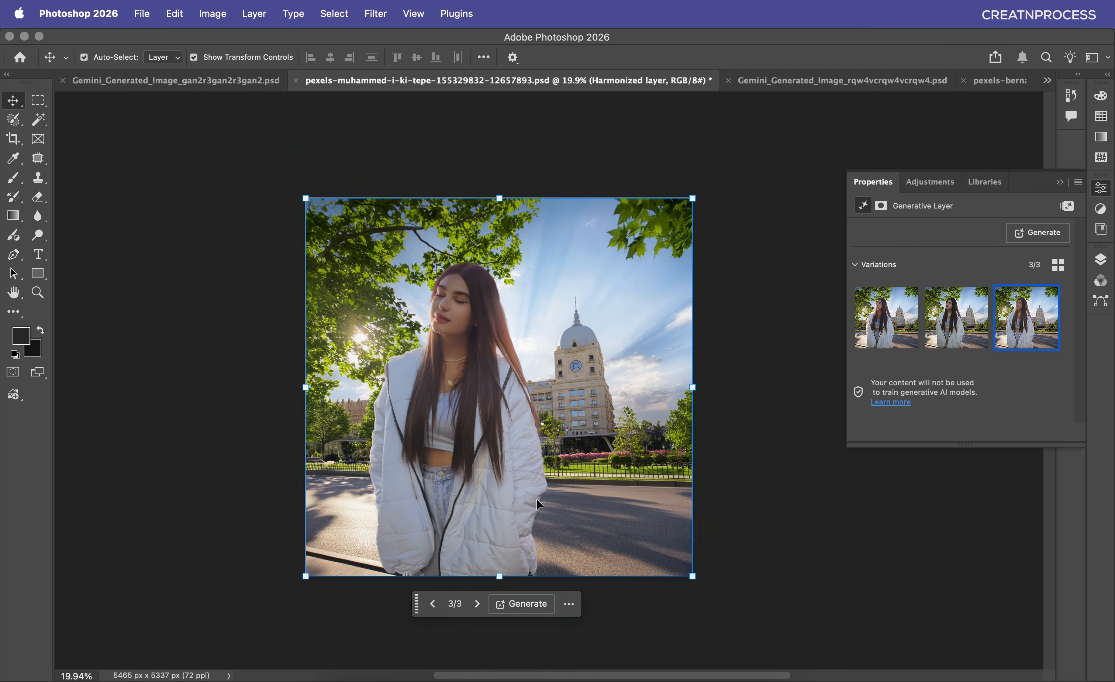
scroll(535, 499, up, 3)
click(898, 322)
scroll(643, 341, down, 3)
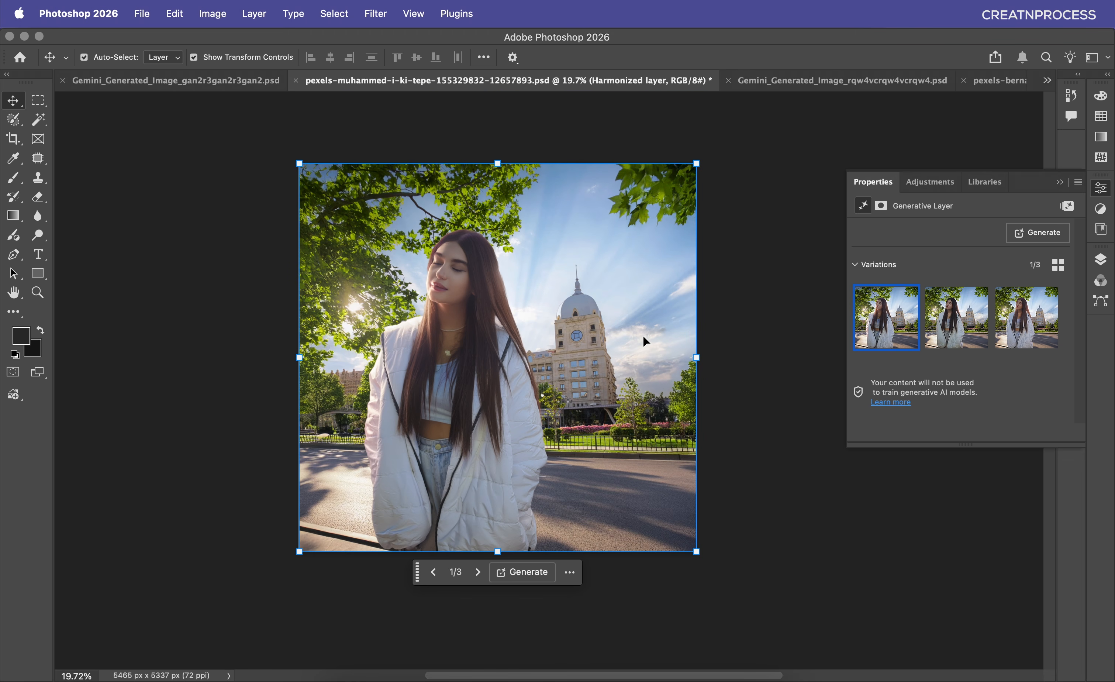
scroll(643, 337, up, 2)
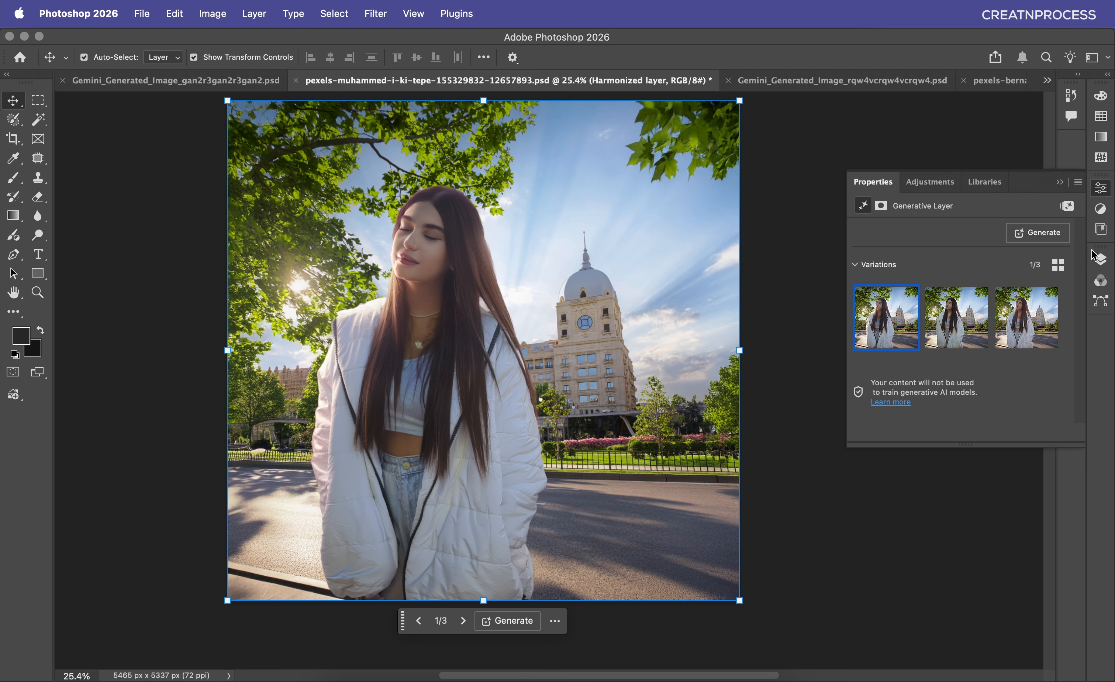
Step: Add a Brightness/Contrast adjustment clipped to the woman's harmonized layer, with brightness 9 and contrast 16
click(1099, 260)
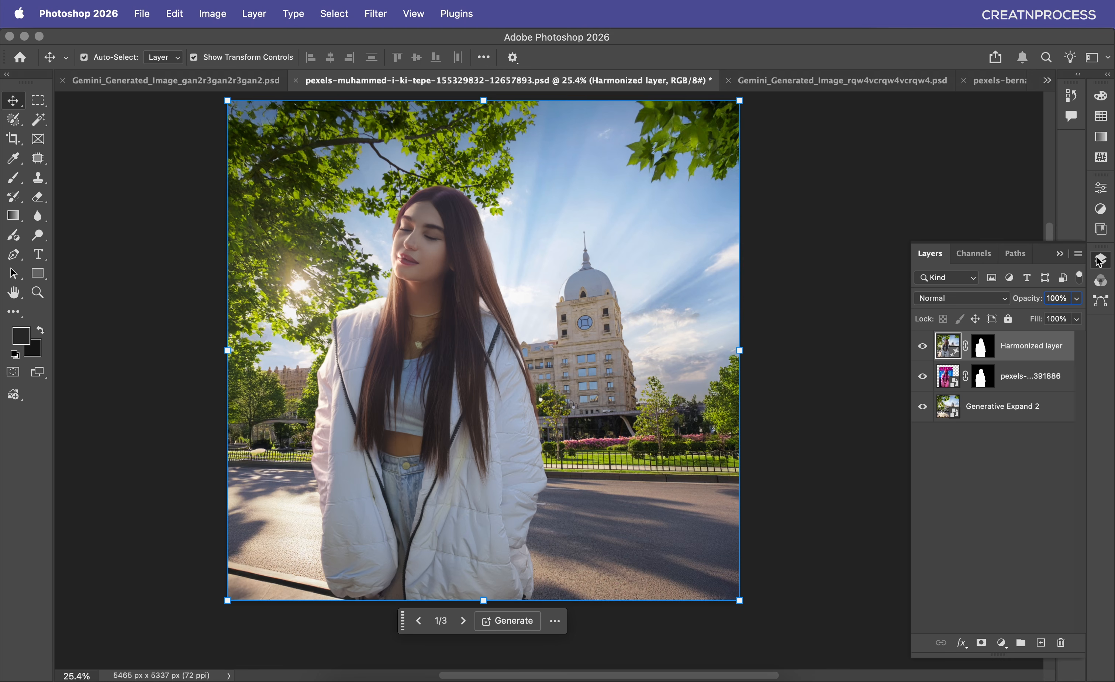
click(1002, 649)
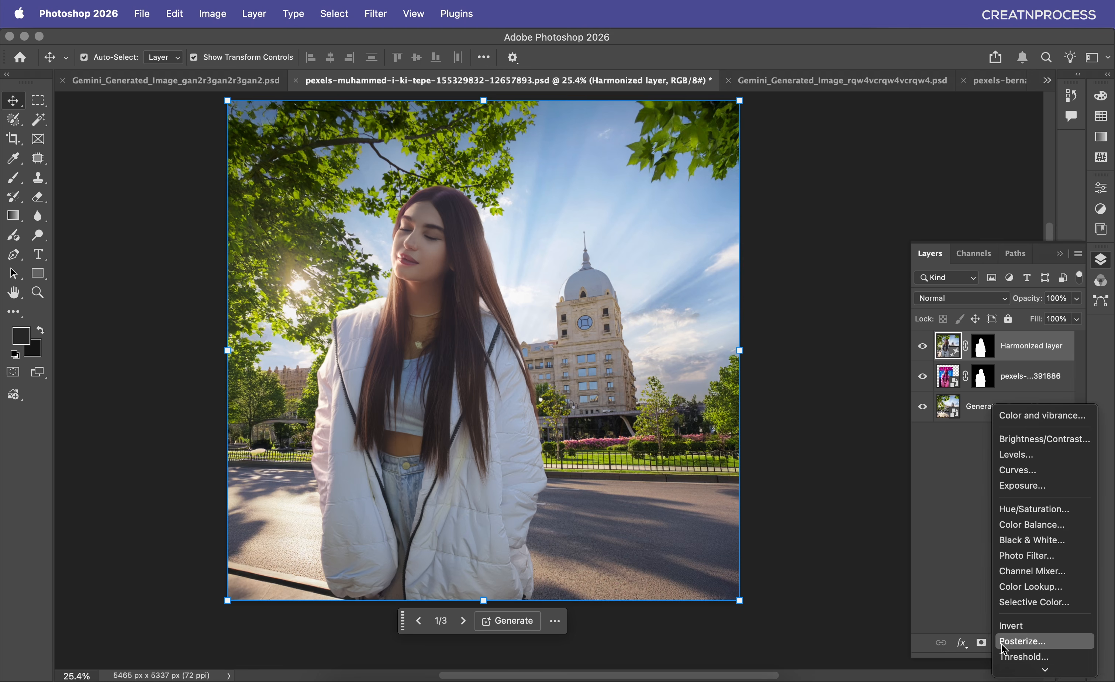
click(1016, 440)
click(888, 320)
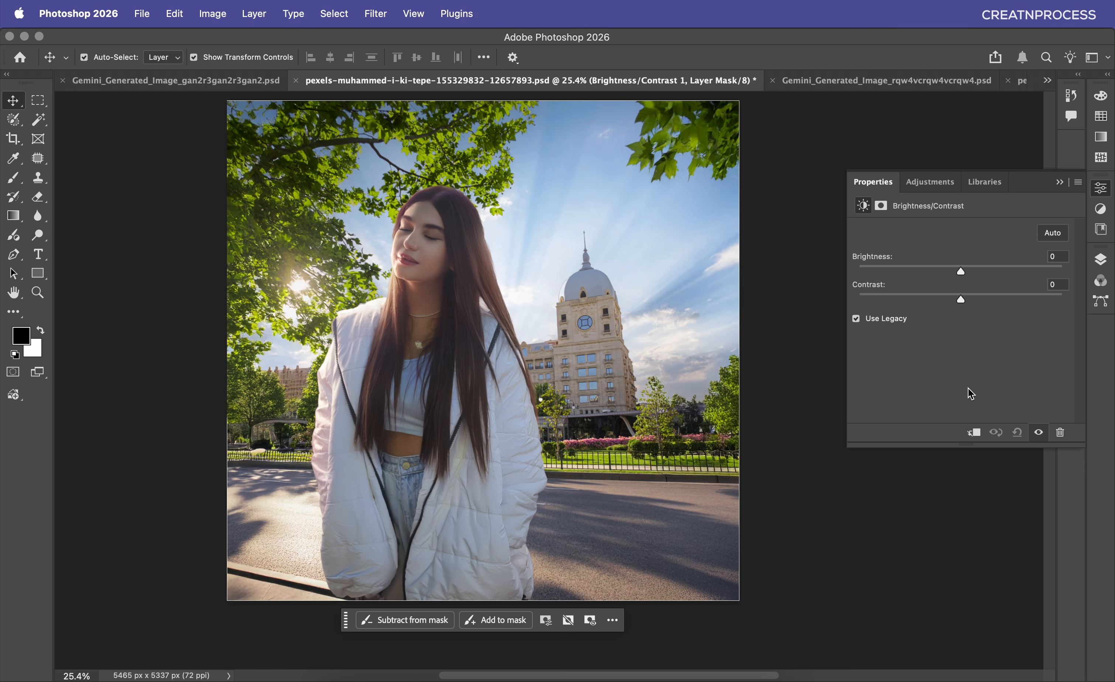
click(975, 434)
drag(962, 276, 973, 303)
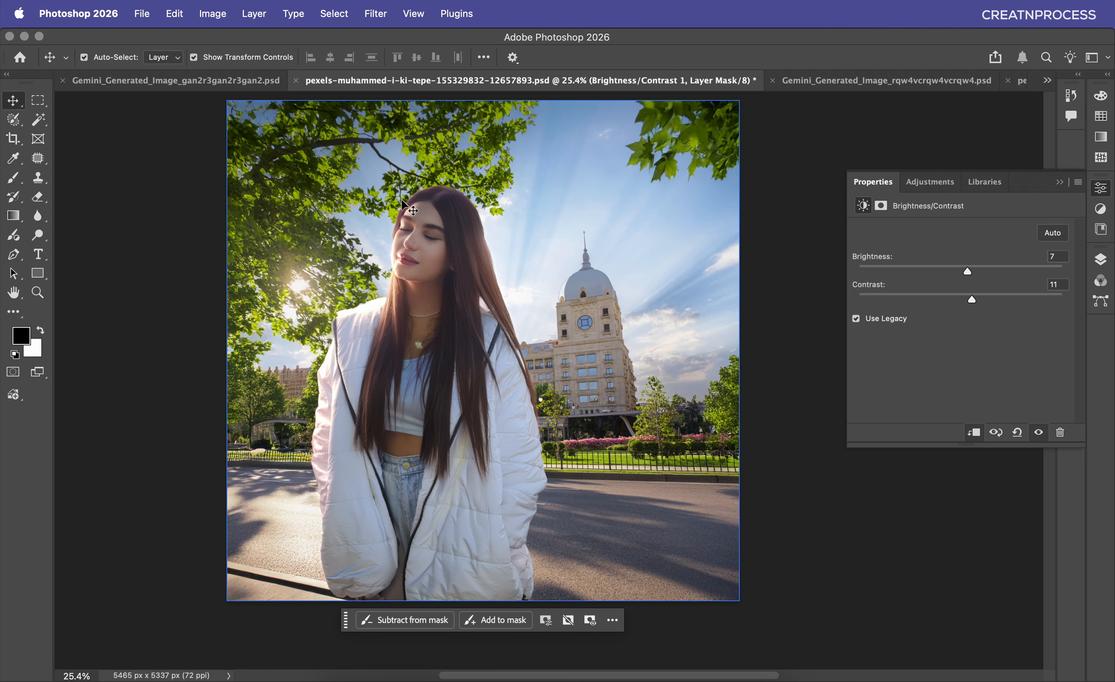
drag(968, 274, 970, 273)
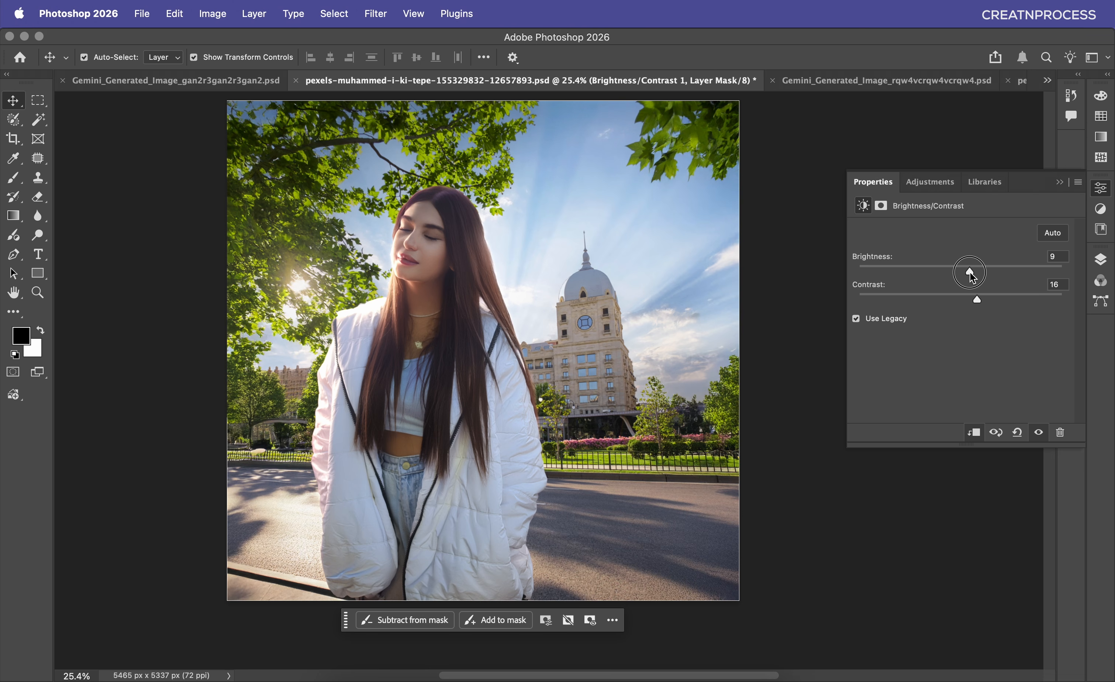
click(1059, 182)
Step: Apply a Gaussian Blur to the Generative Expand 2 background layer with a radius slightly above 4.4 pixels
scroll(583, 357, up, 5)
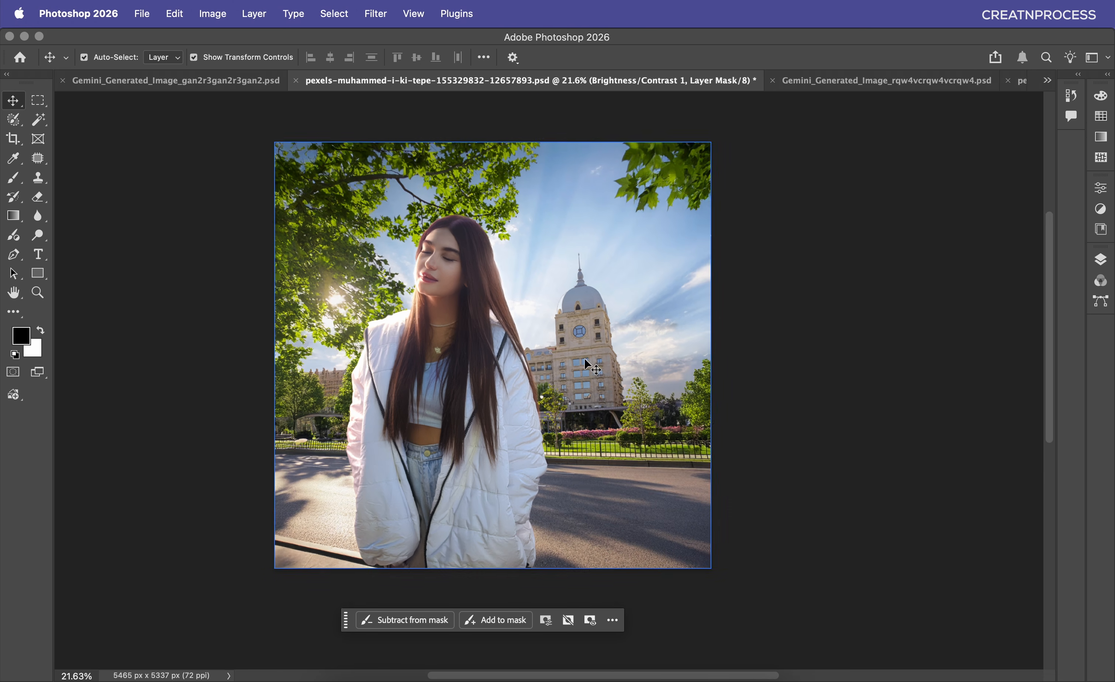
scroll(583, 359, down, 4)
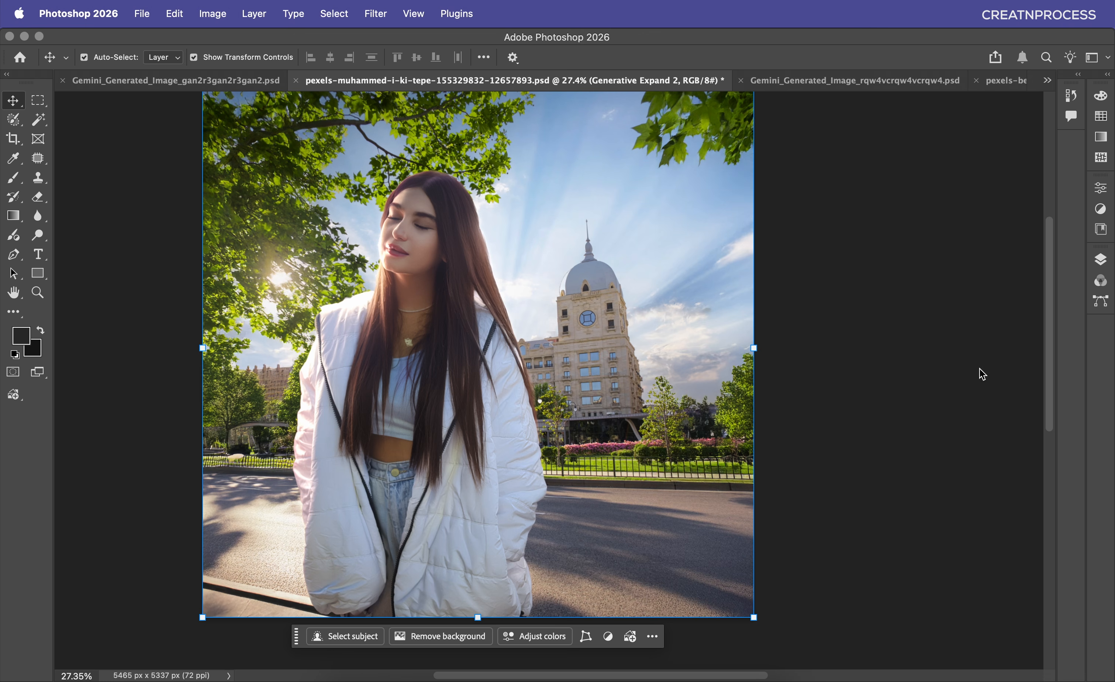
click(1100, 259)
click(1042, 443)
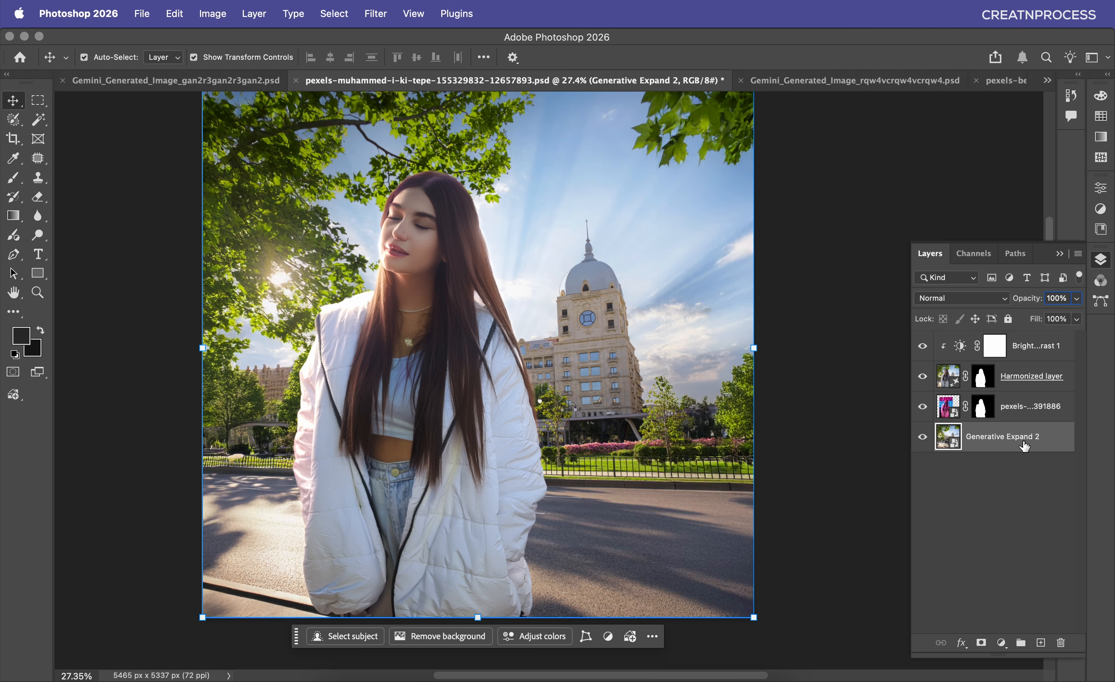
click(363, 11)
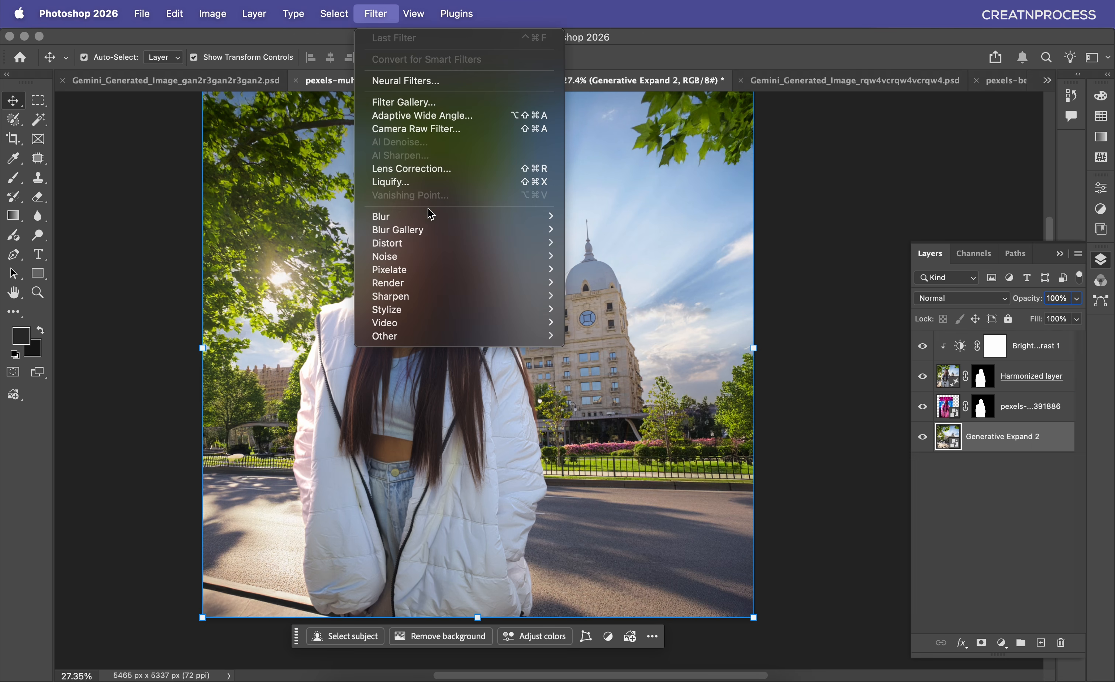
mouse_move(430, 216)
click(624, 268)
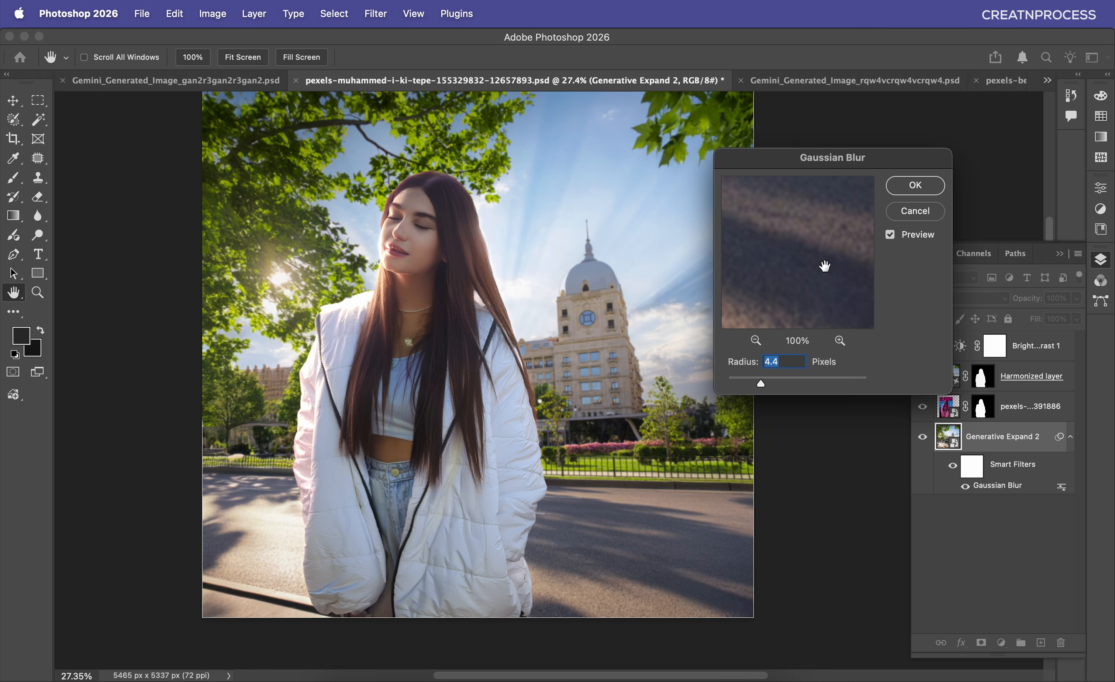
drag(761, 384, 771, 385)
click(905, 184)
scroll(520, 349, down, 4)
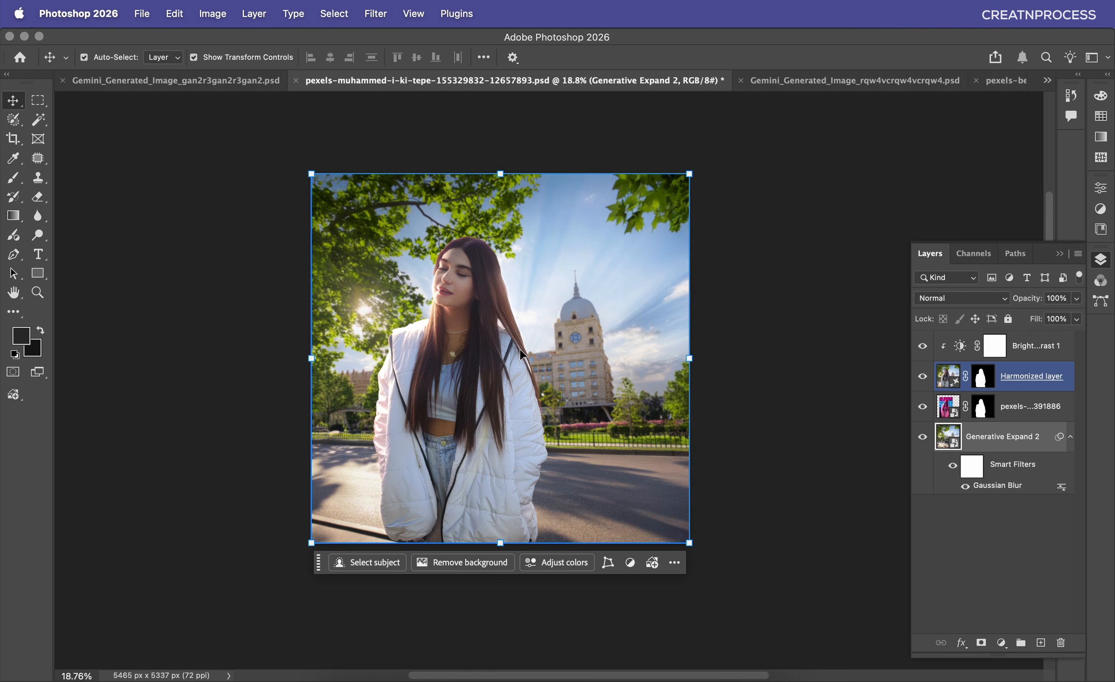
scroll(520, 349, up, 4)
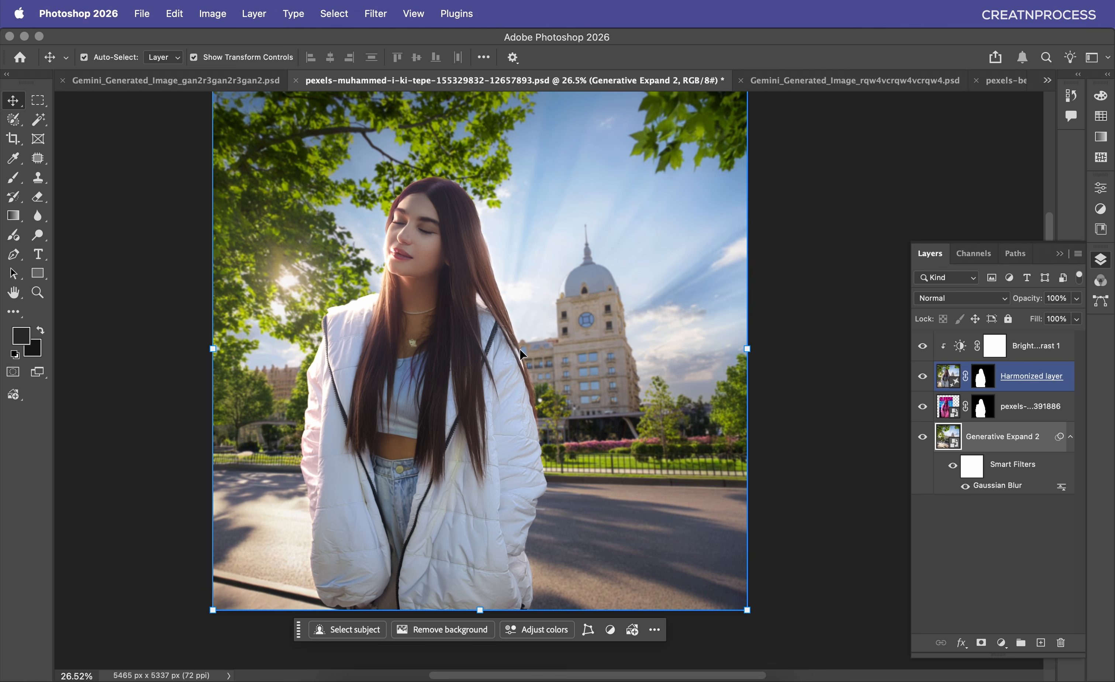
Step: Switch to the headphones document and check the sunset desk scene with the headphones layer temporarily hidden
click(804, 76)
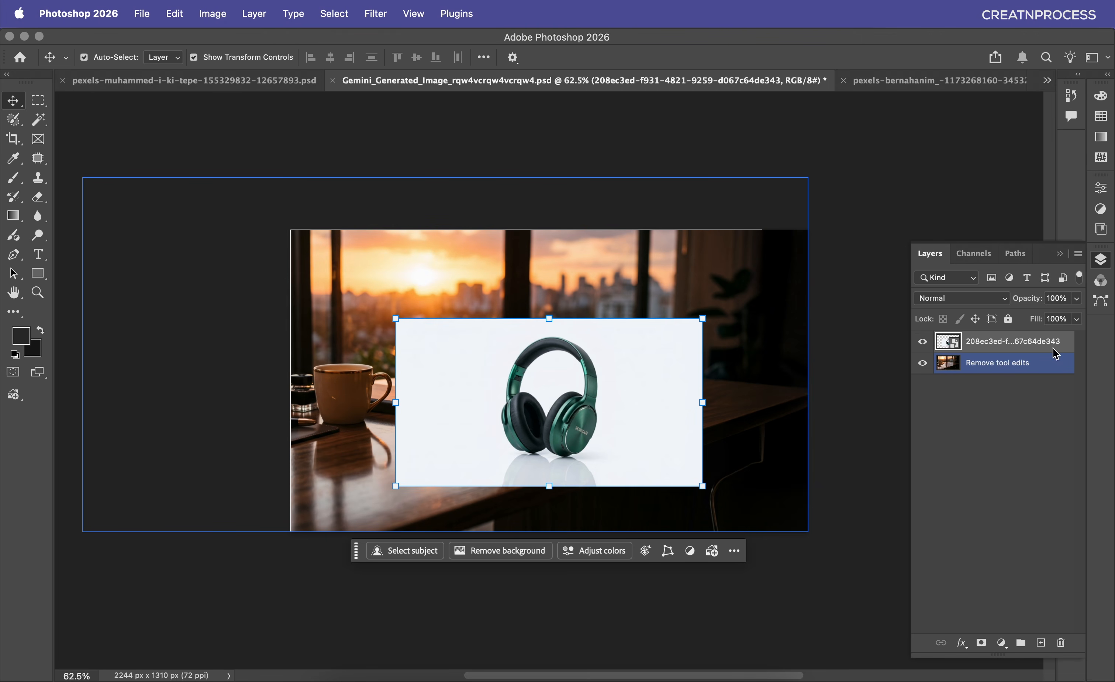
click(923, 341)
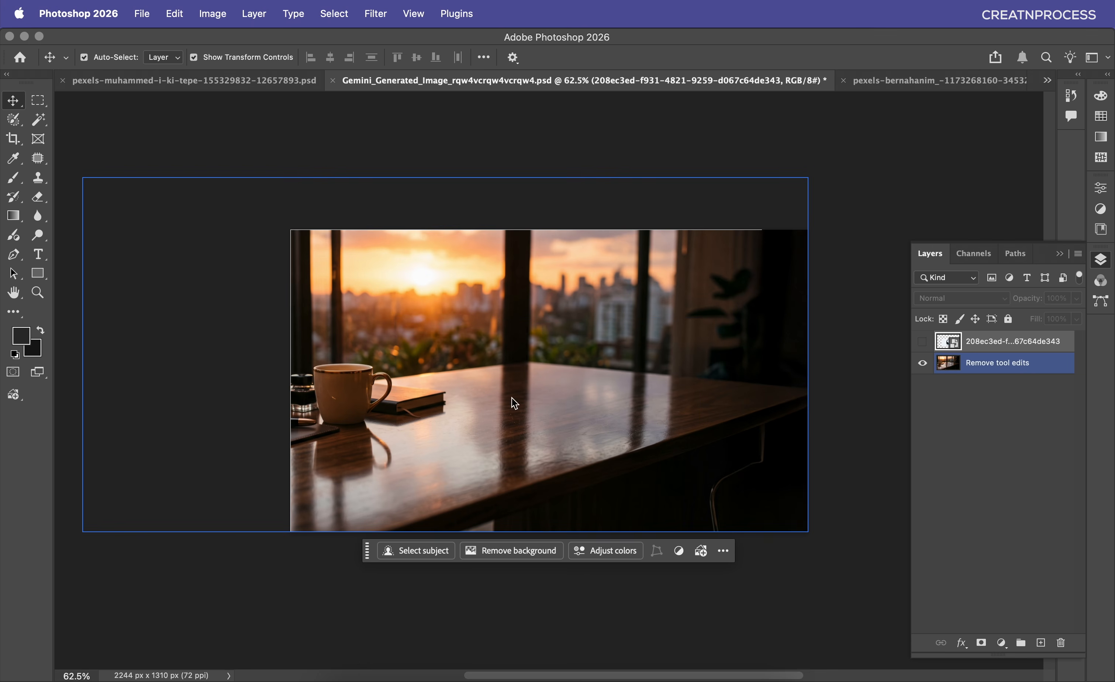
scroll(693, 334, up, 3)
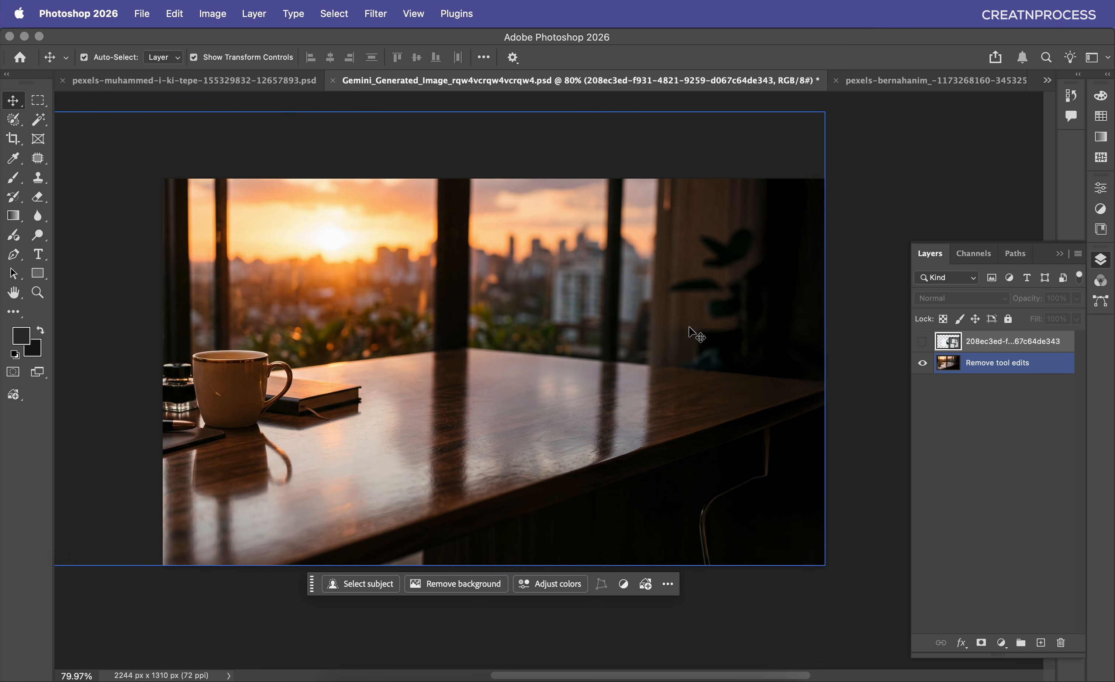
click(923, 341)
drag(522, 385, 523, 388)
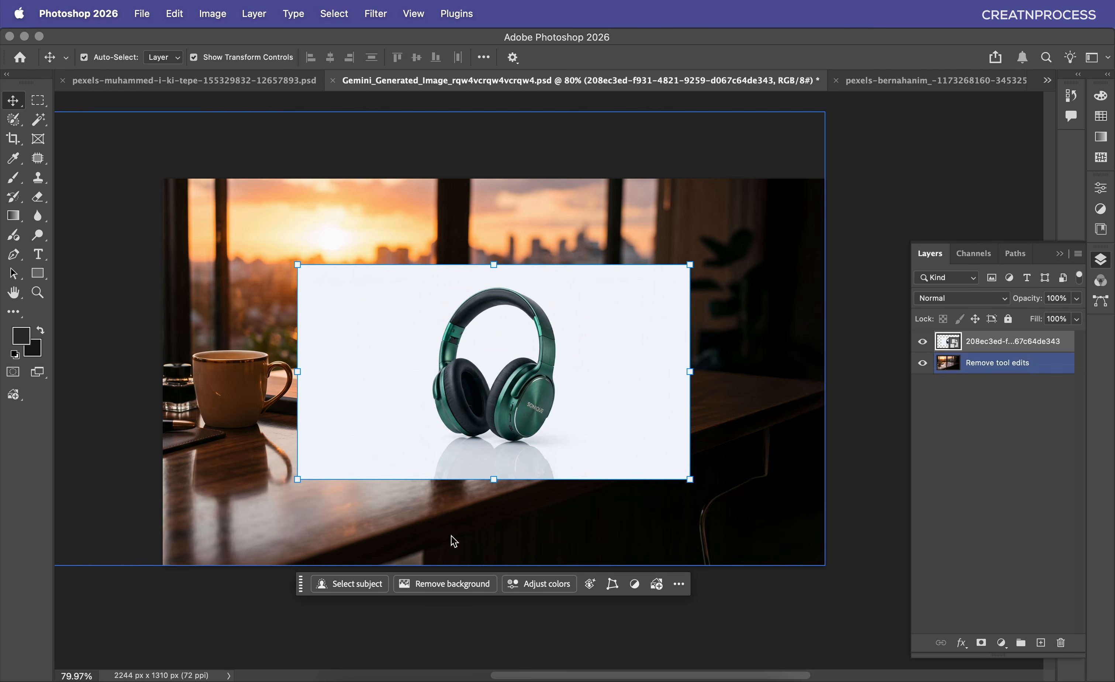
Step: Remove the headphones' white background, enlarge them proportionally and position them on the desk beside the mug
click(435, 583)
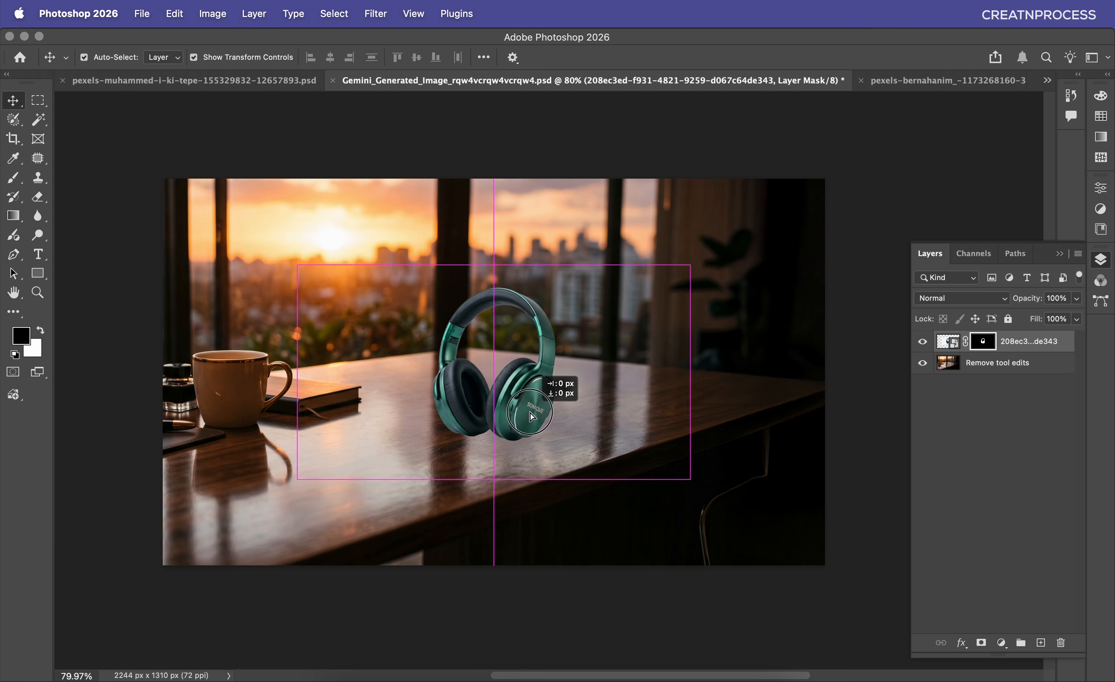
drag(689, 372, 749, 370)
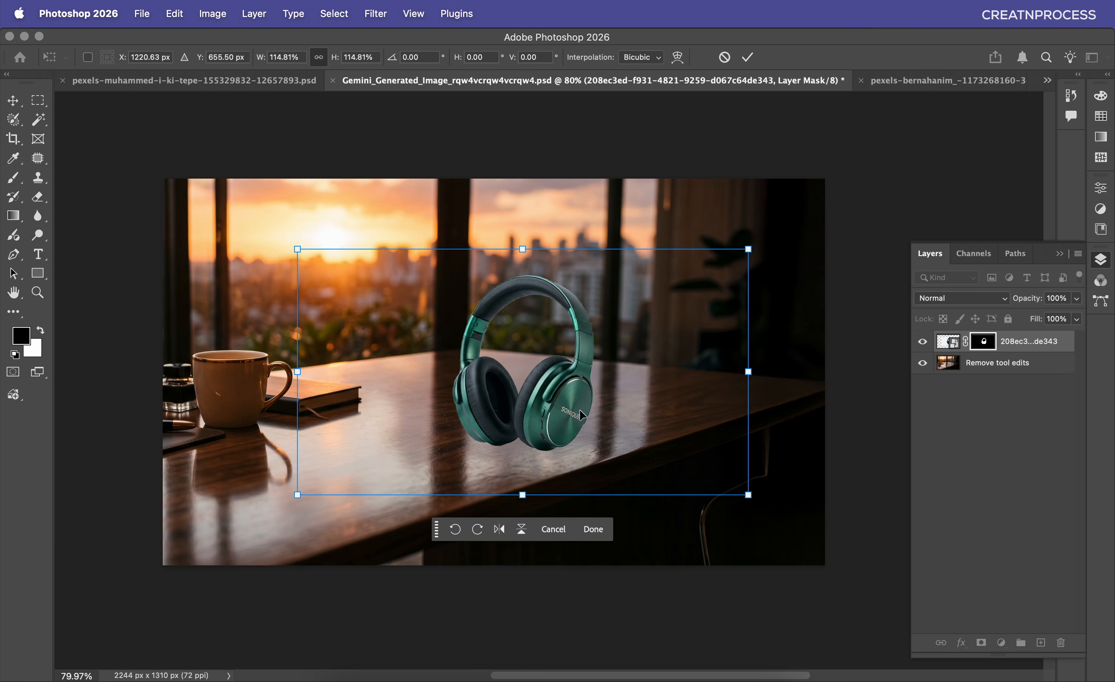
drag(549, 398, 519, 397)
drag(268, 371, 232, 371)
mouse_move(554, 381)
mouse_down()
mouse_move(580, 388)
mouse_move(564, 381)
mouse_up()
key(Return)
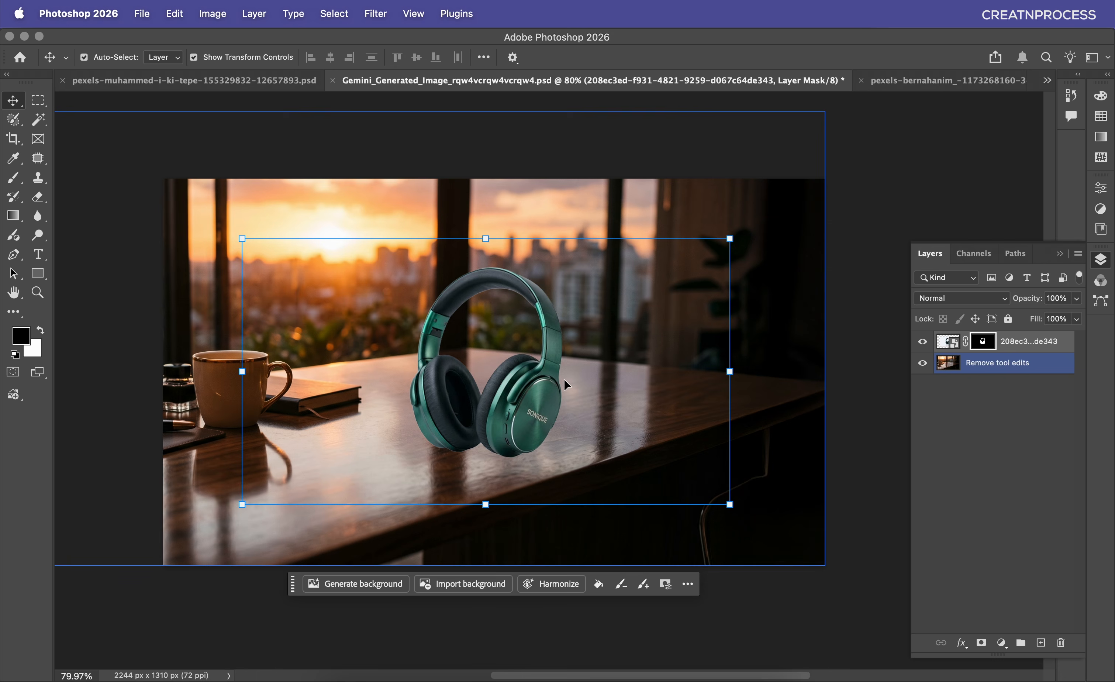
Step: Shift the cut-out headphones slightly left on the desk and harmonize them with the sunset scene
scroll(564, 379, down, 2)
click(835, 183)
scroll(707, 349, down, 5)
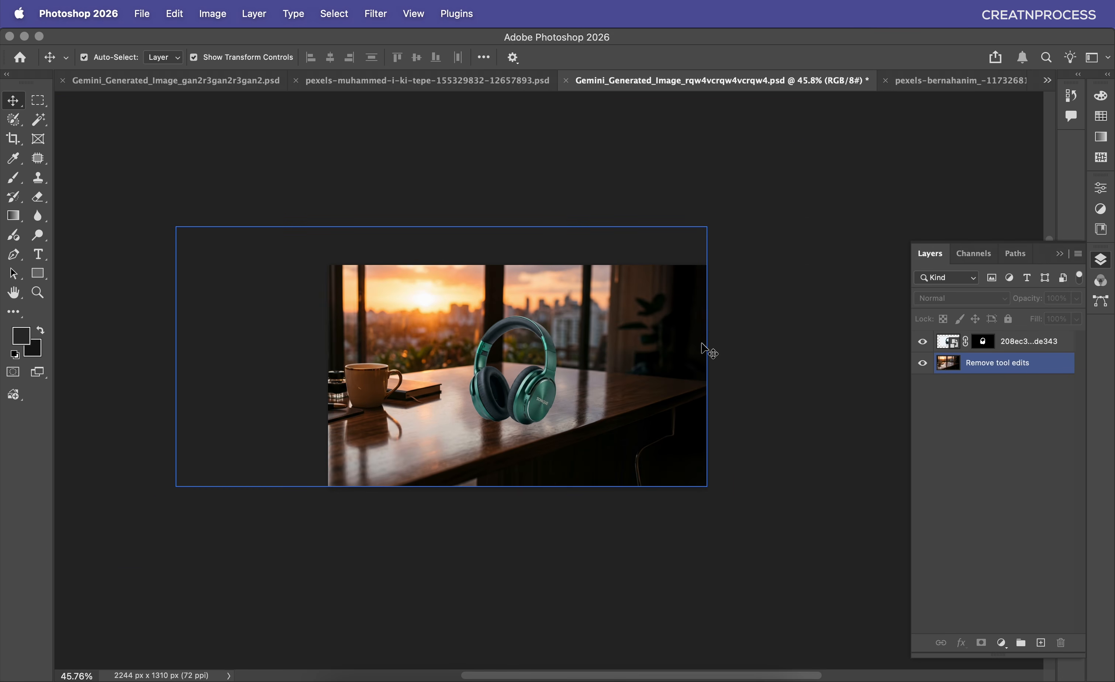
scroll(701, 344, up, 4)
drag(531, 384, 516, 383)
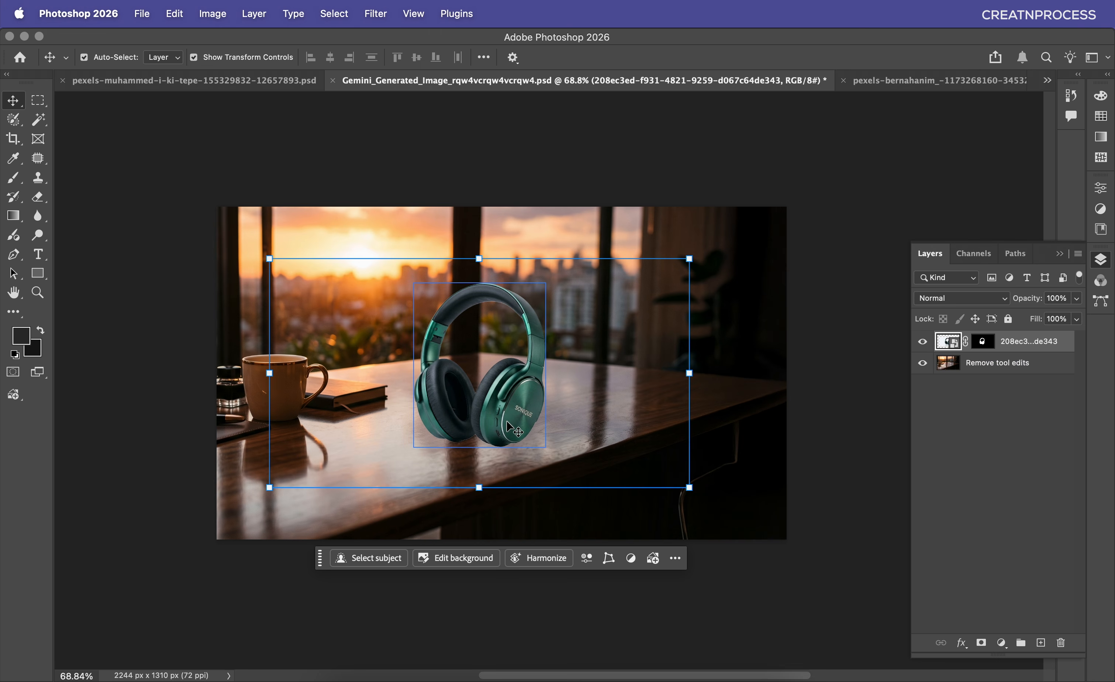
click(541, 558)
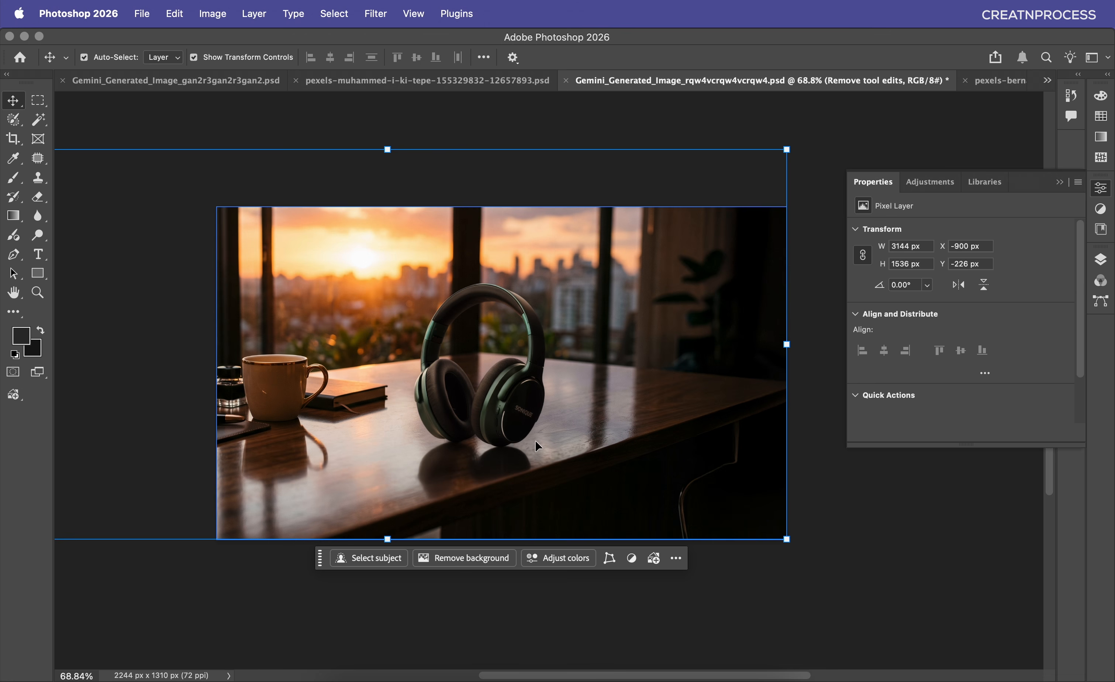
Step: Inspect the harmonized headphones up close, compare the three generated variations and choose the first one
click(330, 615)
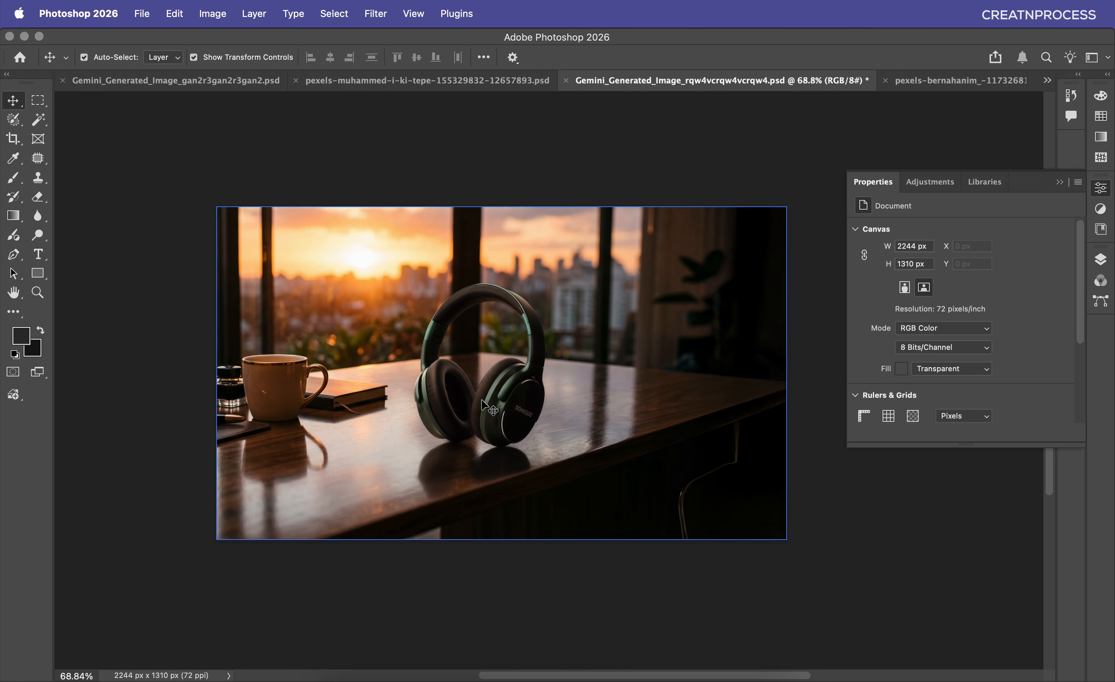
scroll(487, 408, up, 3)
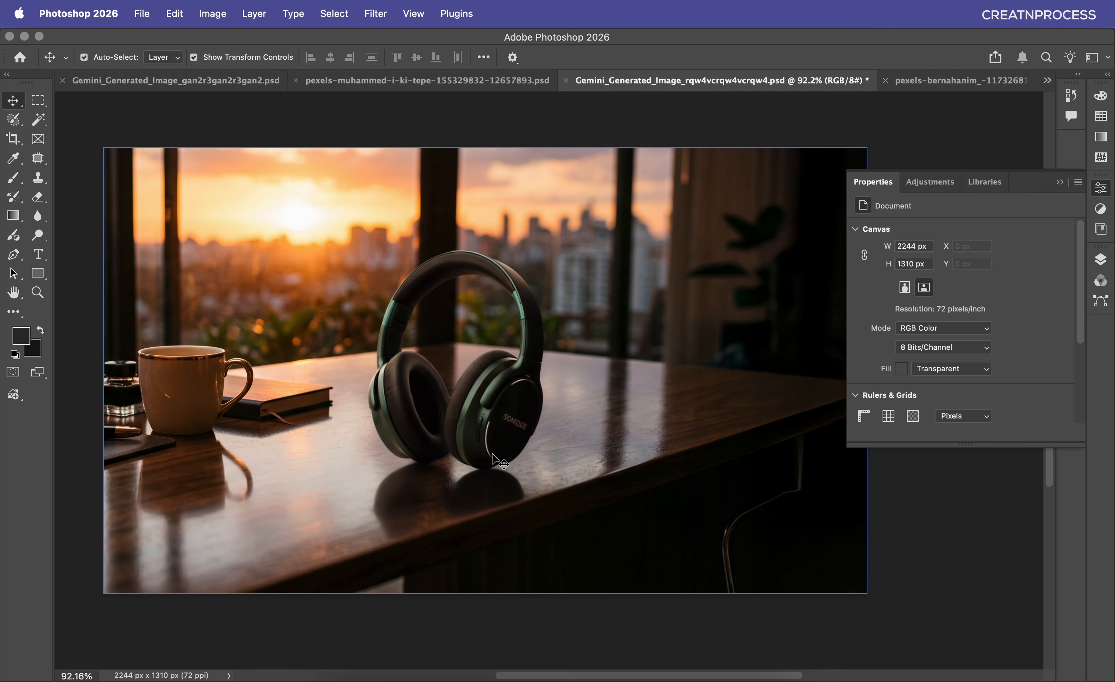
click(504, 451)
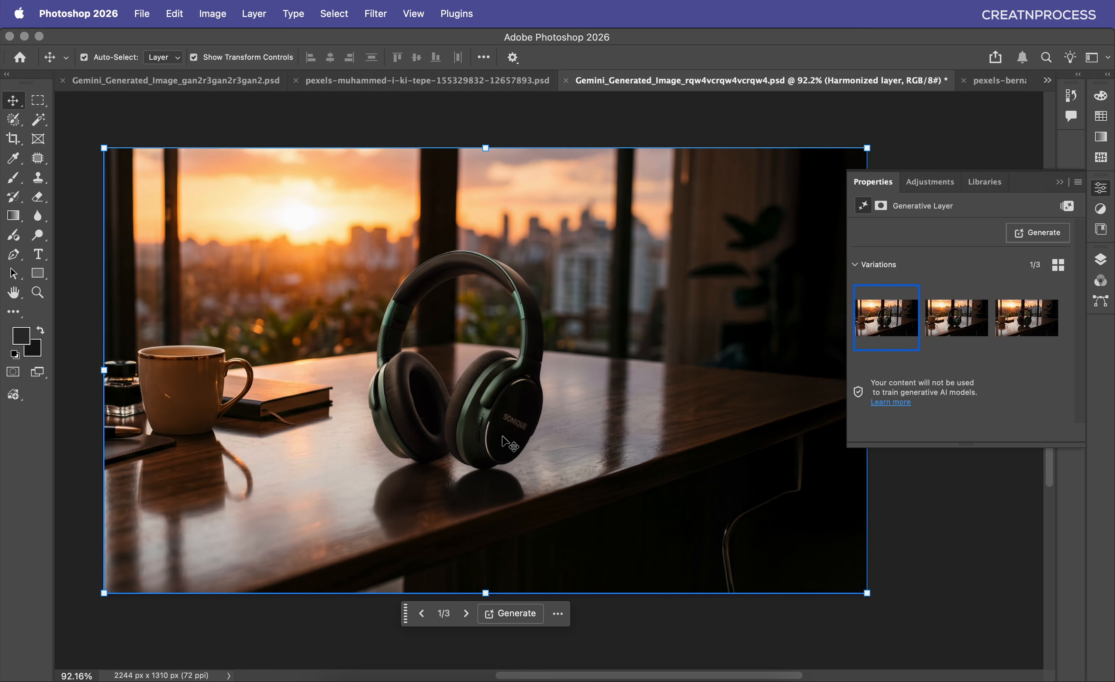
click(961, 325)
click(1009, 323)
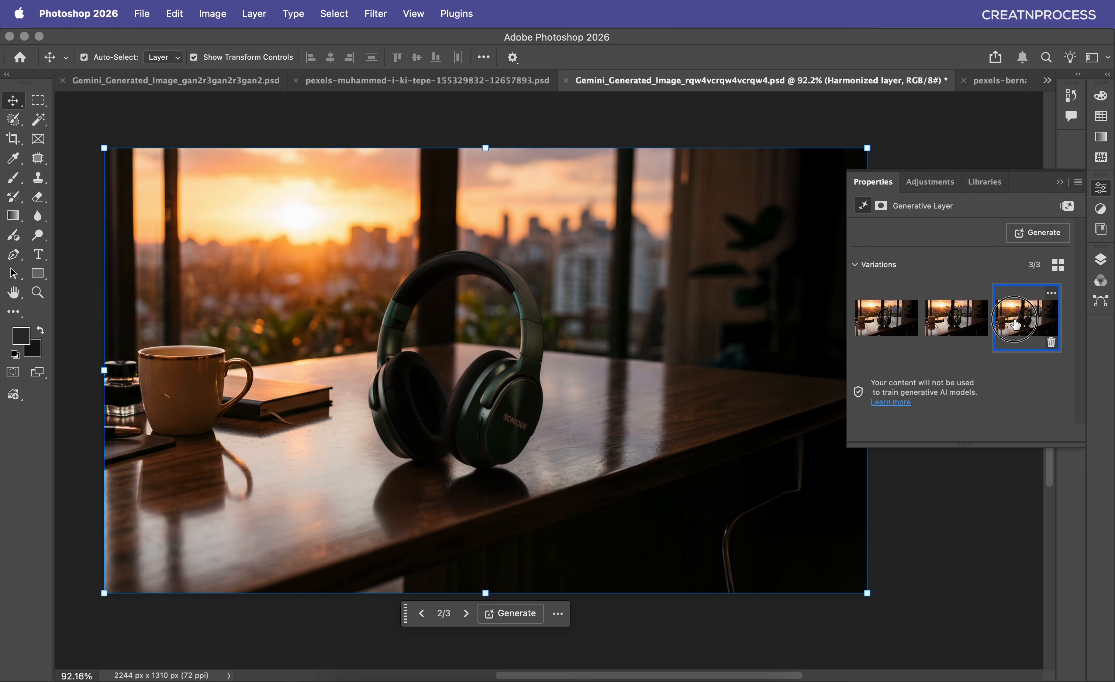
click(982, 326)
click(886, 318)
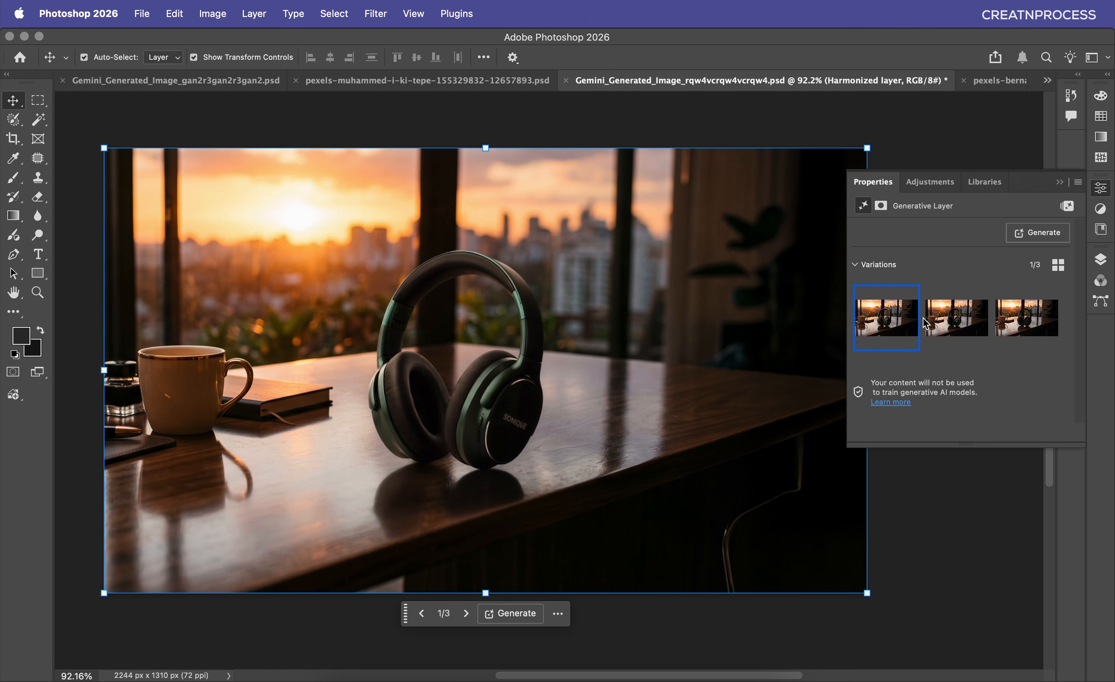
click(951, 321)
click(1006, 321)
click(954, 323)
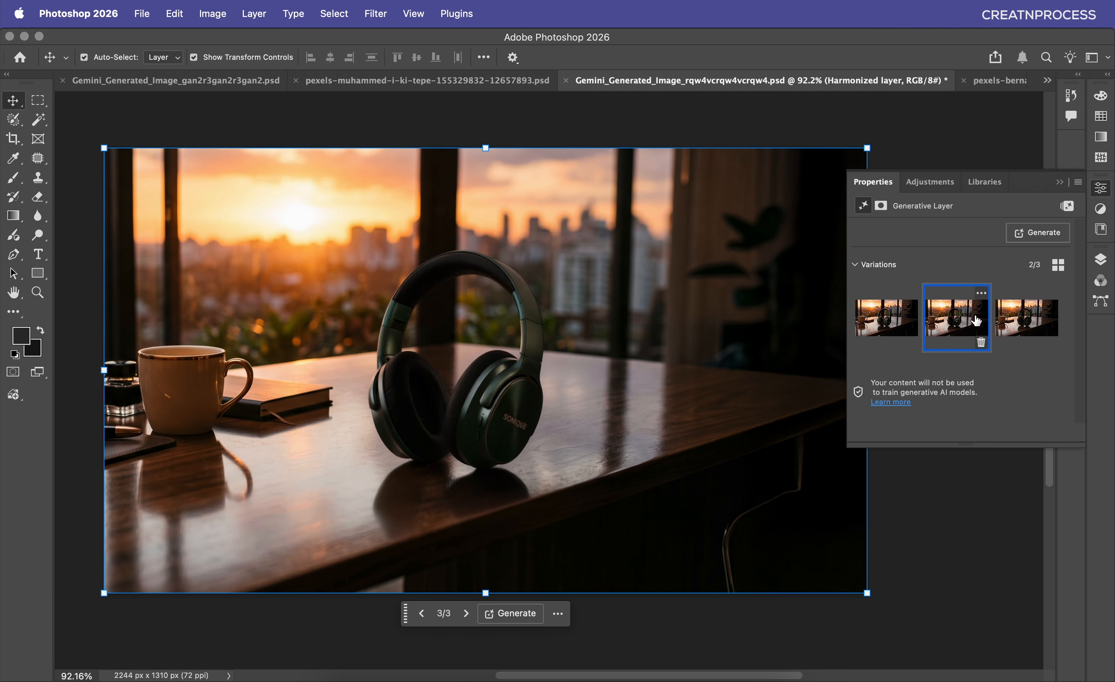
click(915, 324)
scroll(545, 385, down, 3)
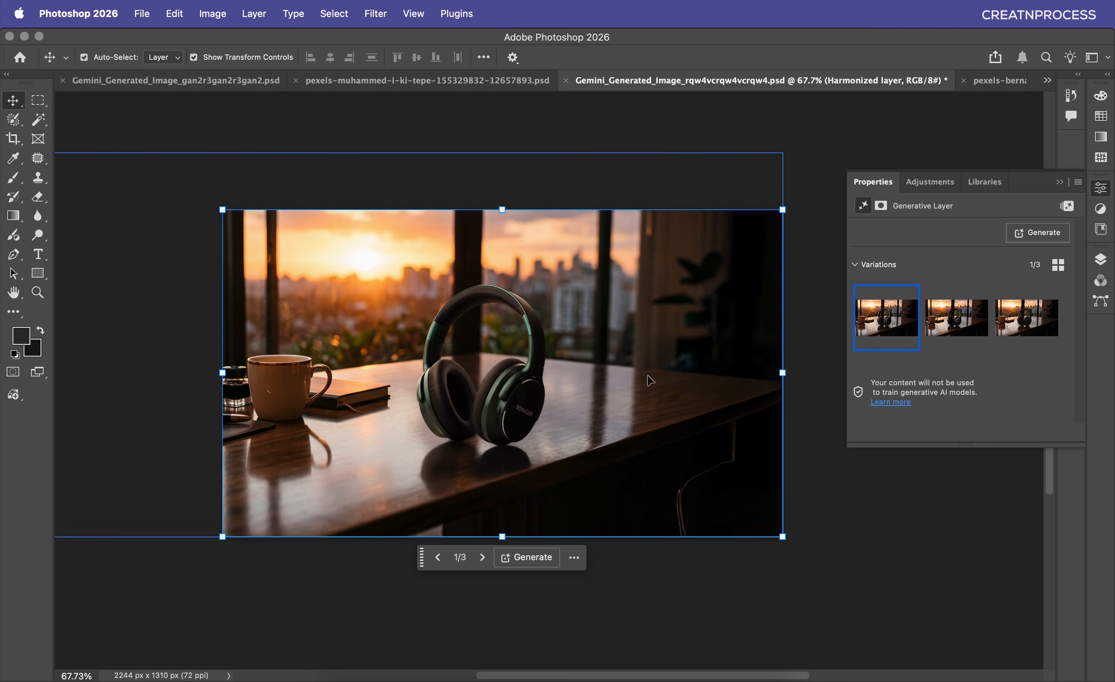
Step: Add a Brightness/Contrast adjustment clipped to the harmonized headphones layer, with Use Legacy enabled, and raise its brightness slightly
scroll(532, 401, up, 2)
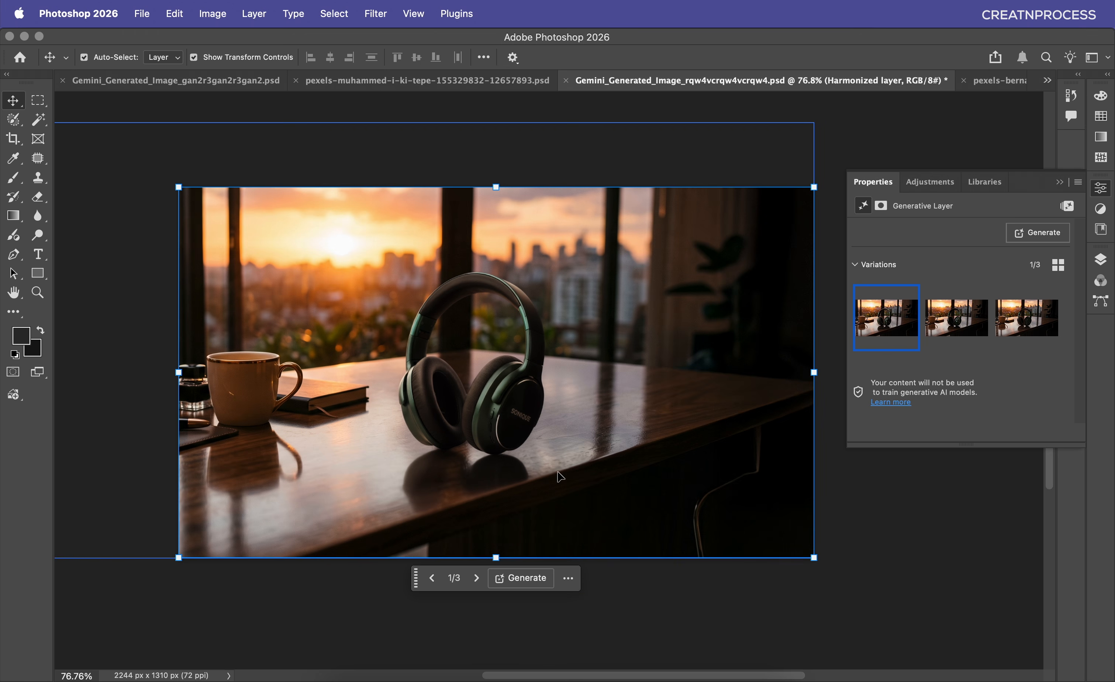
scroll(525, 409, up, 3)
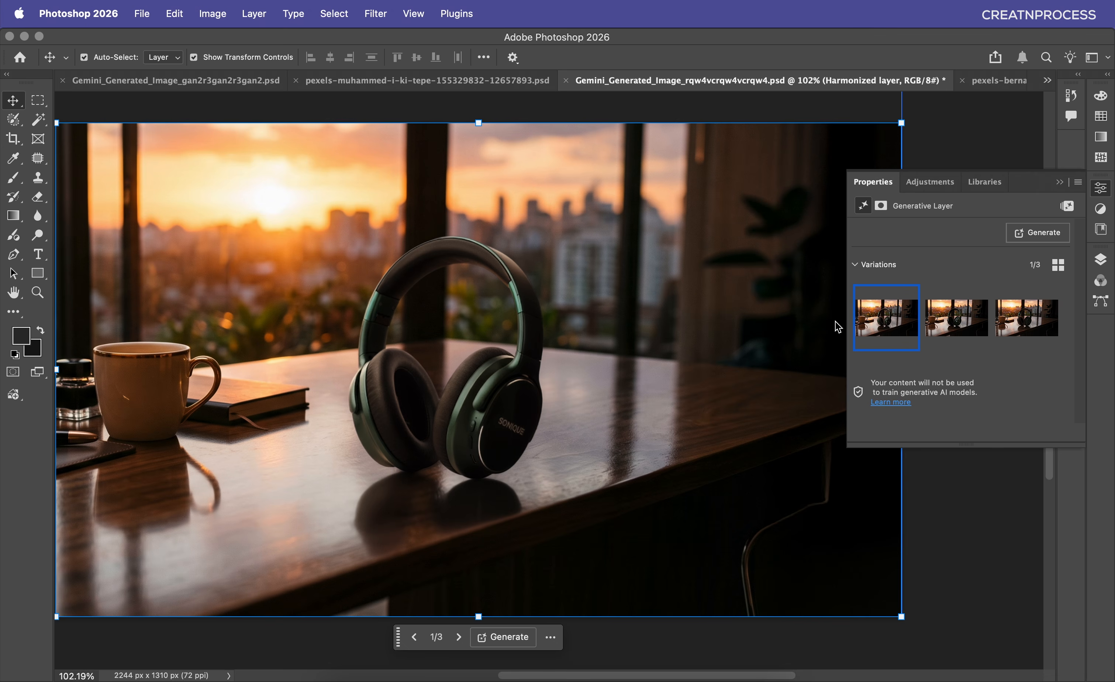
click(1101, 259)
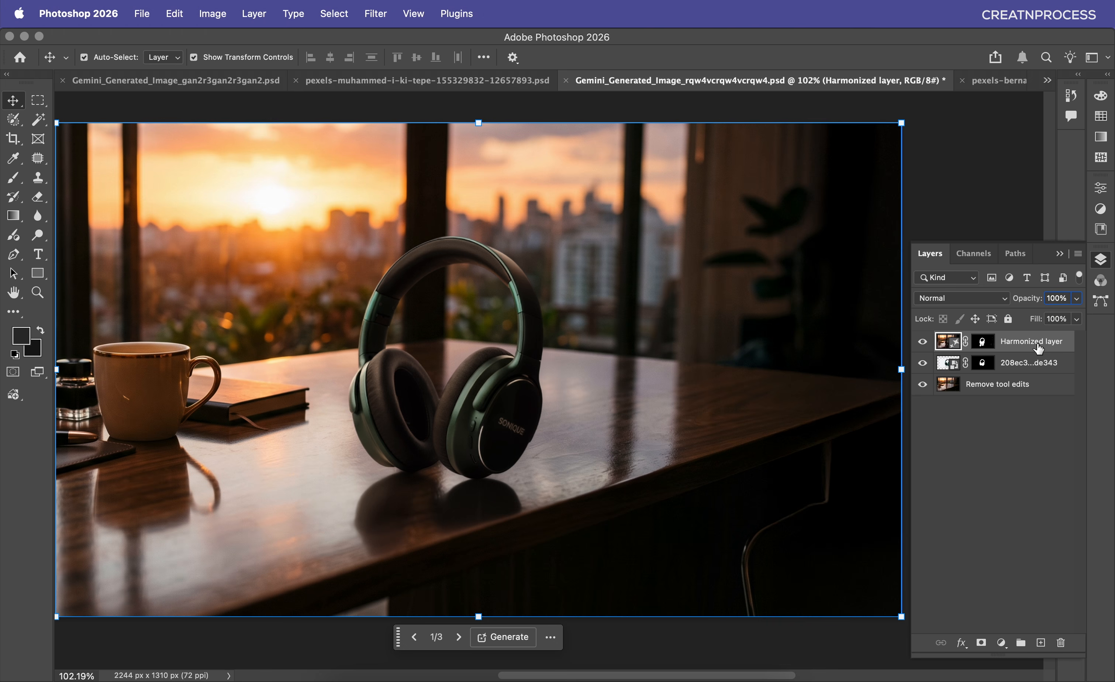
click(1001, 643)
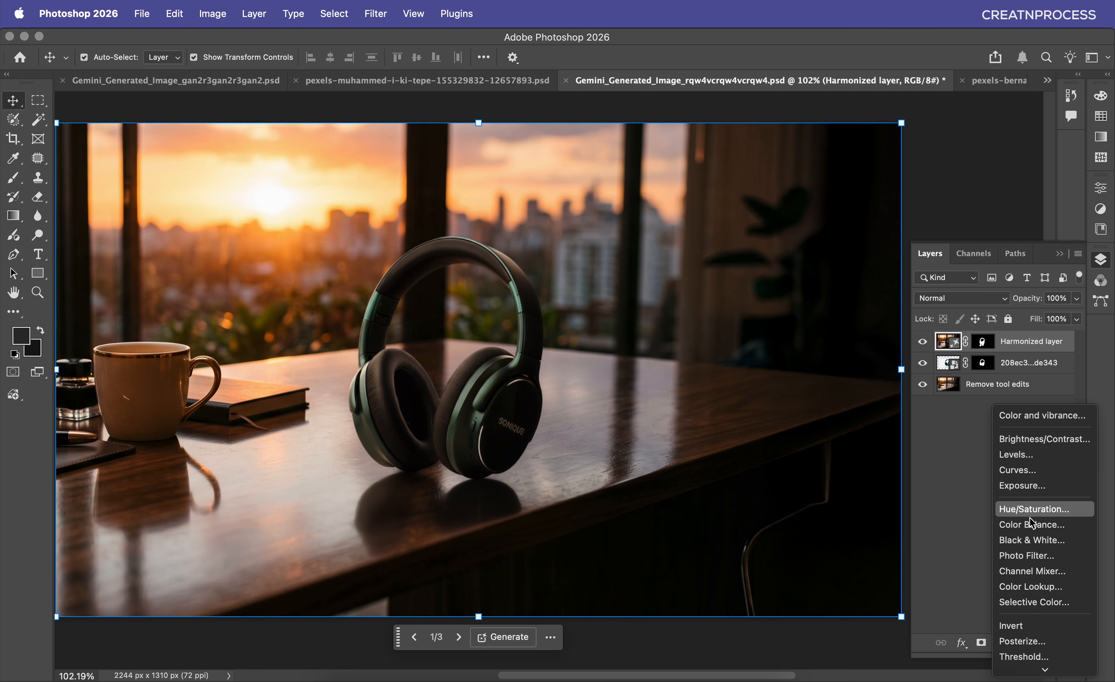
click(1029, 440)
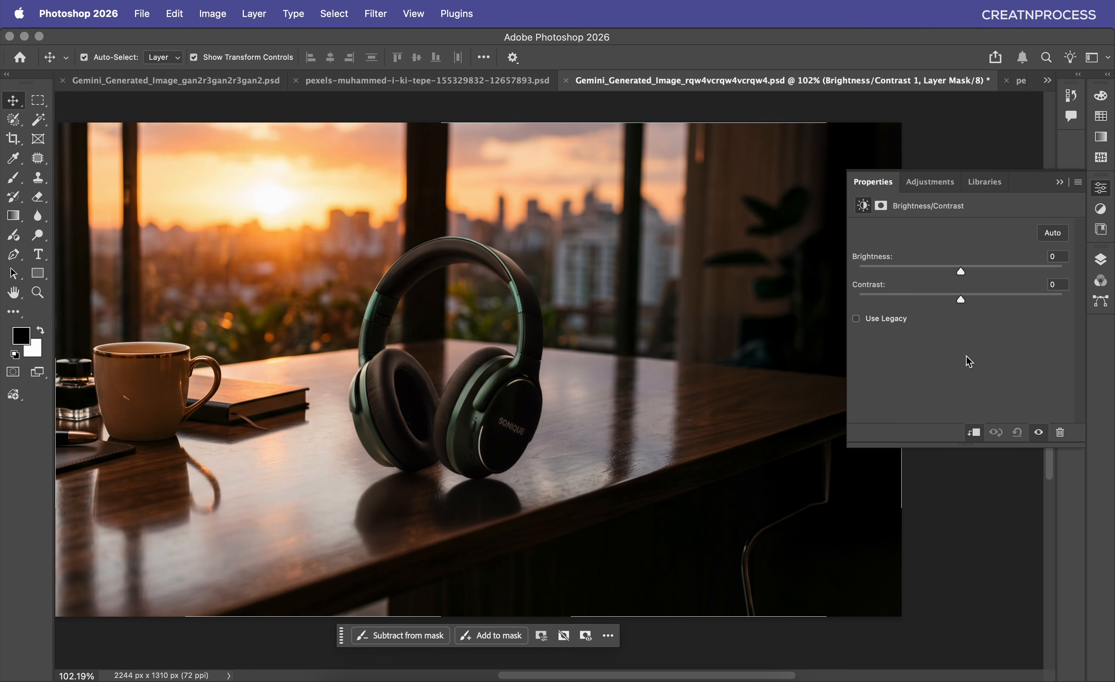
click(887, 319)
drag(961, 271, 976, 303)
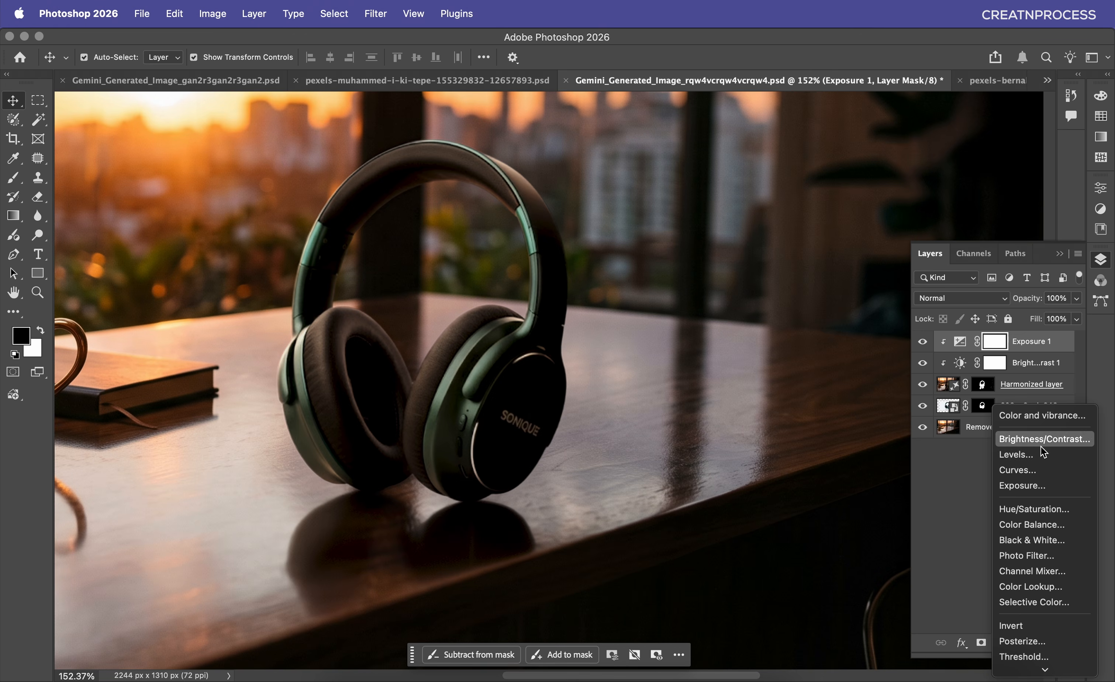
Step: Add another Brightness/Contrast adjustment over the whole desk scene, with Use Legacy enabled, brightness 16 and contrast 3
click(1000, 364)
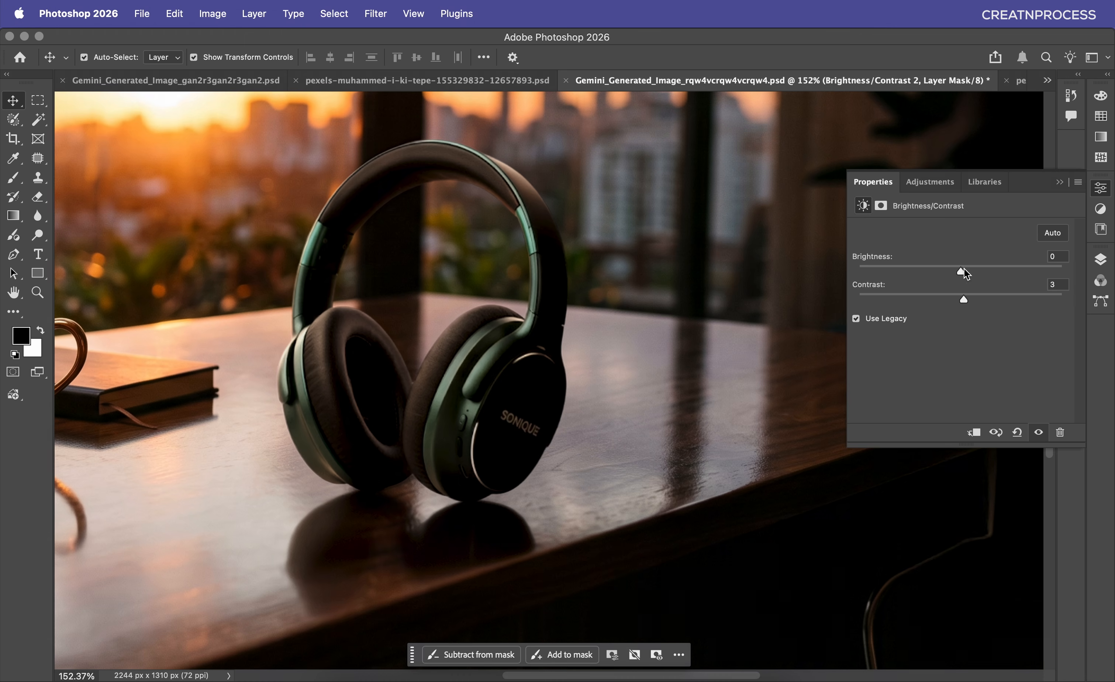
drag(963, 269, 977, 271)
key(super+0)
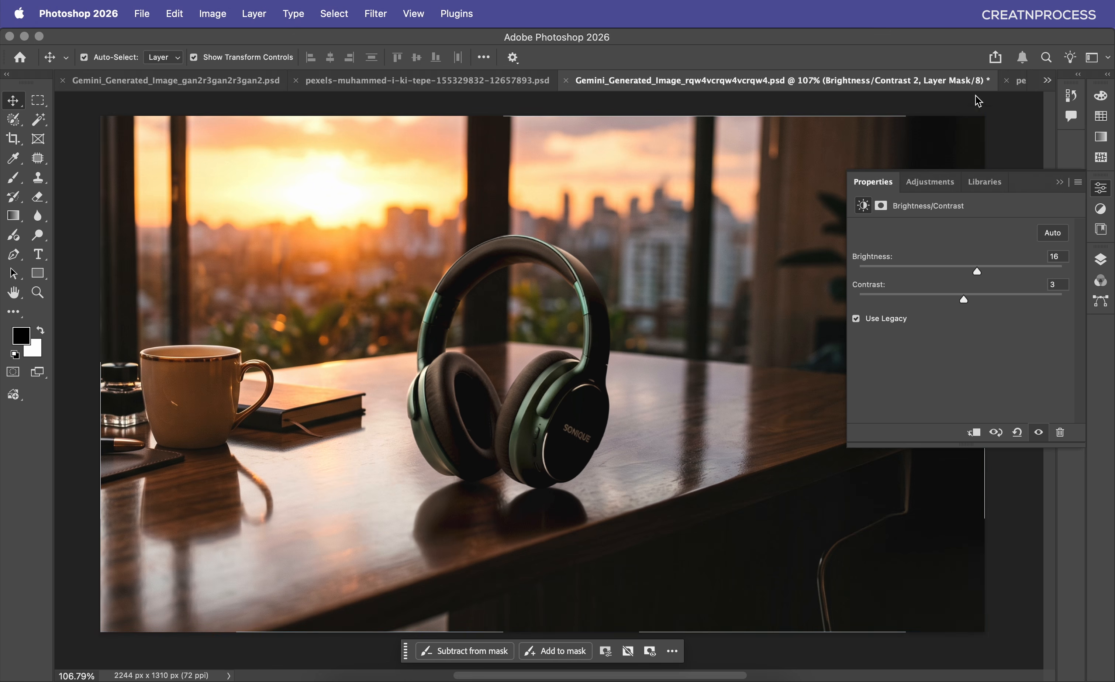
Step: Switch to the winding autumn road document and make the hidden sports car layer visible
click(1020, 87)
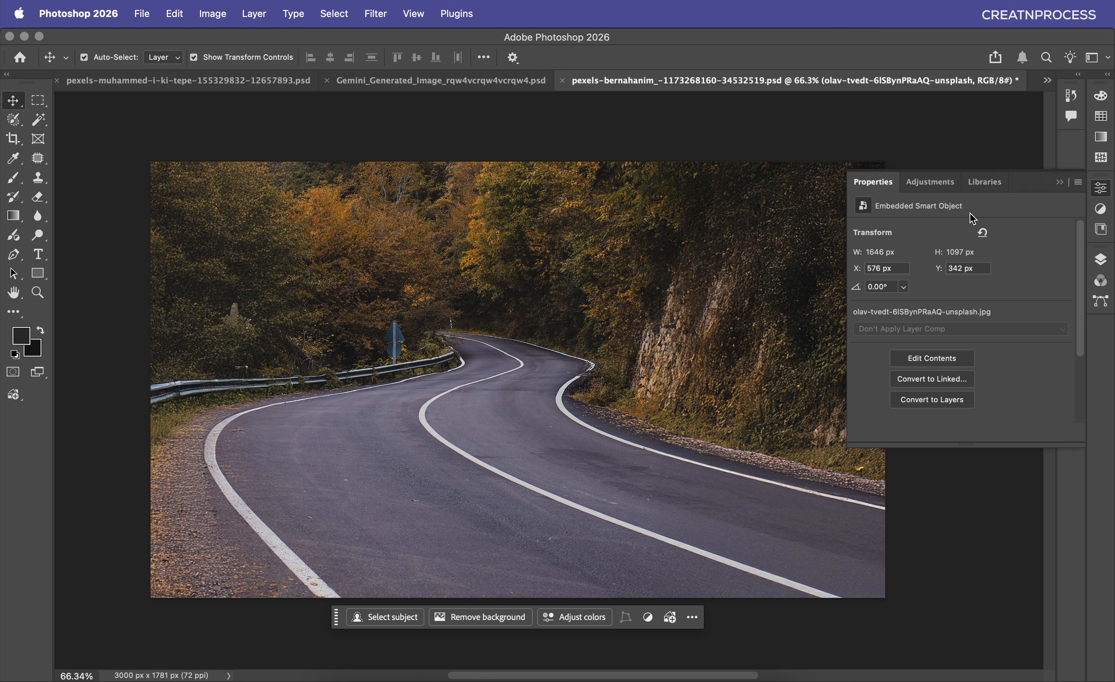
click(1059, 182)
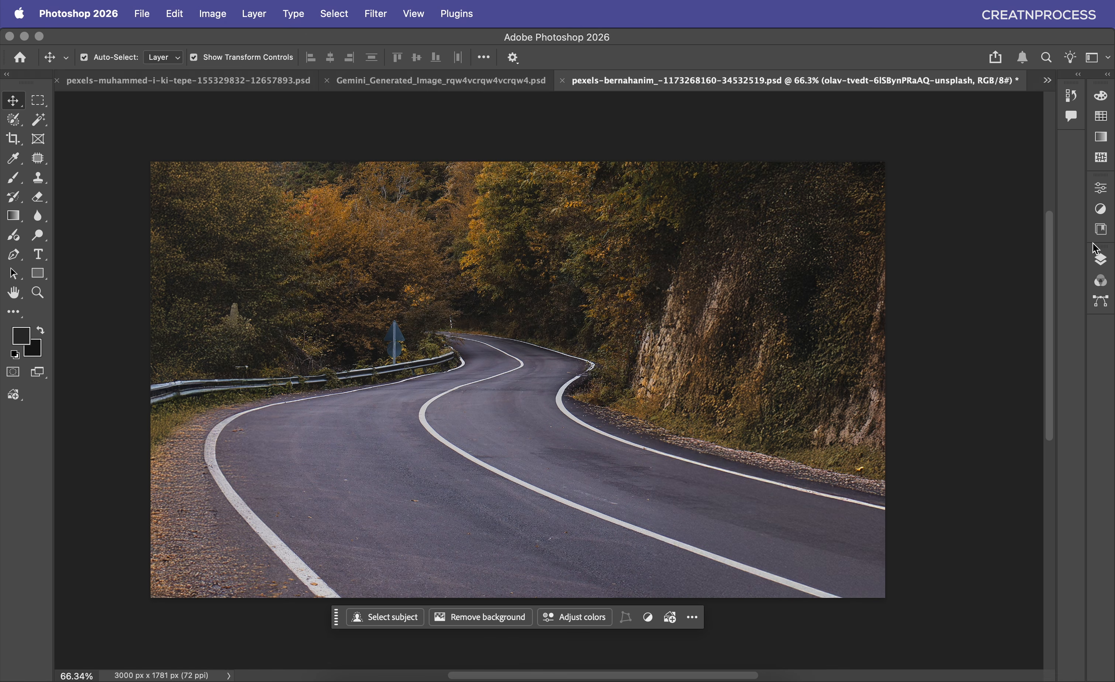
click(1100, 266)
click(922, 341)
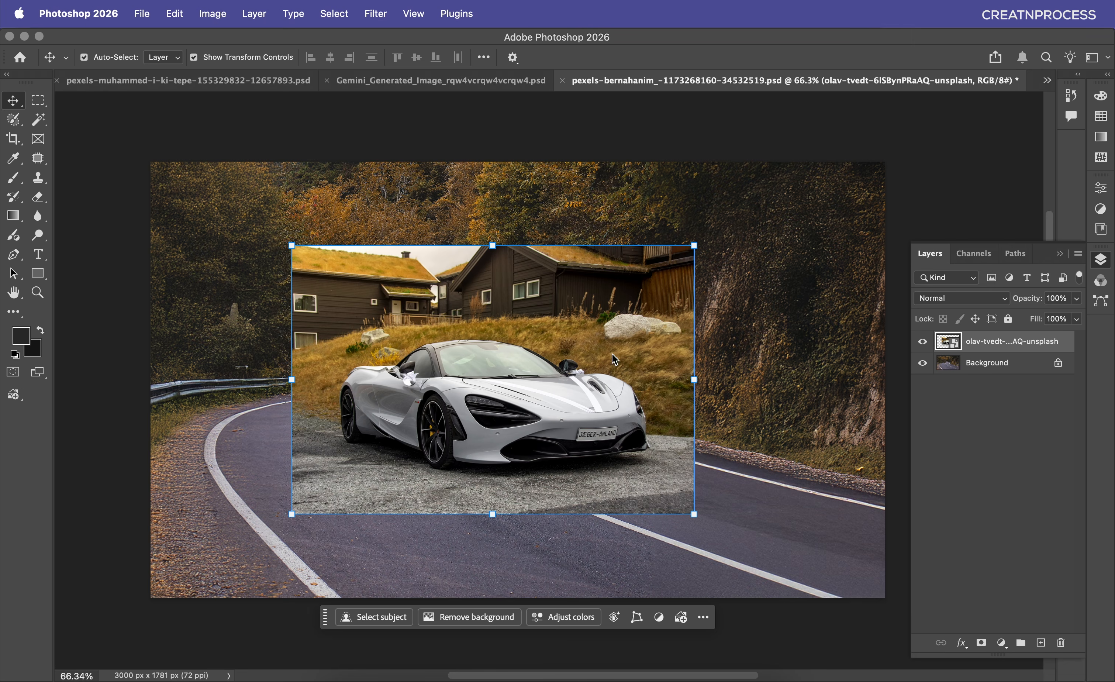
Step: Remove the background around the white sports car, enlarge it slightly and position it on the road
drag(577, 364, 423, 316)
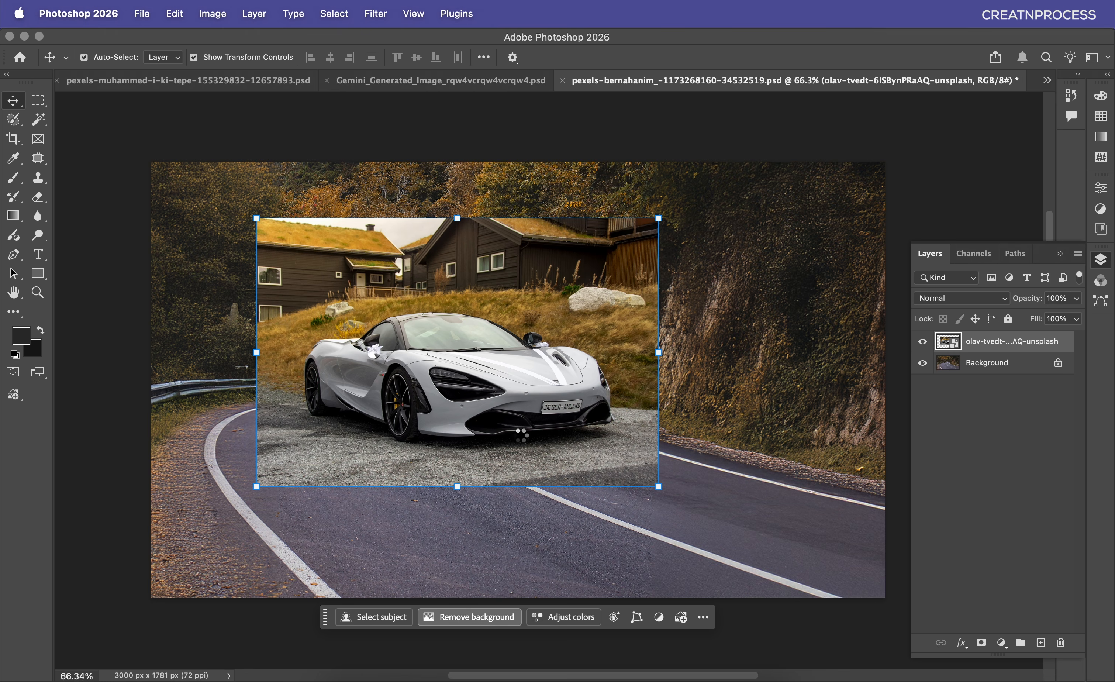
drag(506, 394, 499, 448)
drag(651, 409, 666, 410)
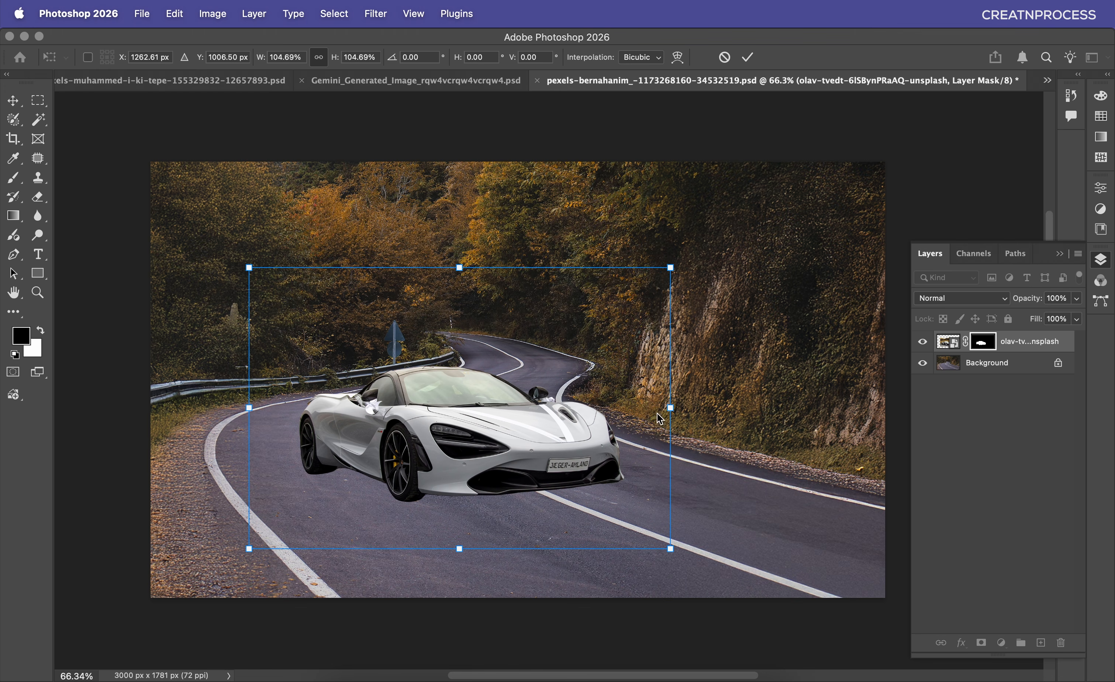
drag(493, 421, 483, 421)
drag(661, 406, 654, 407)
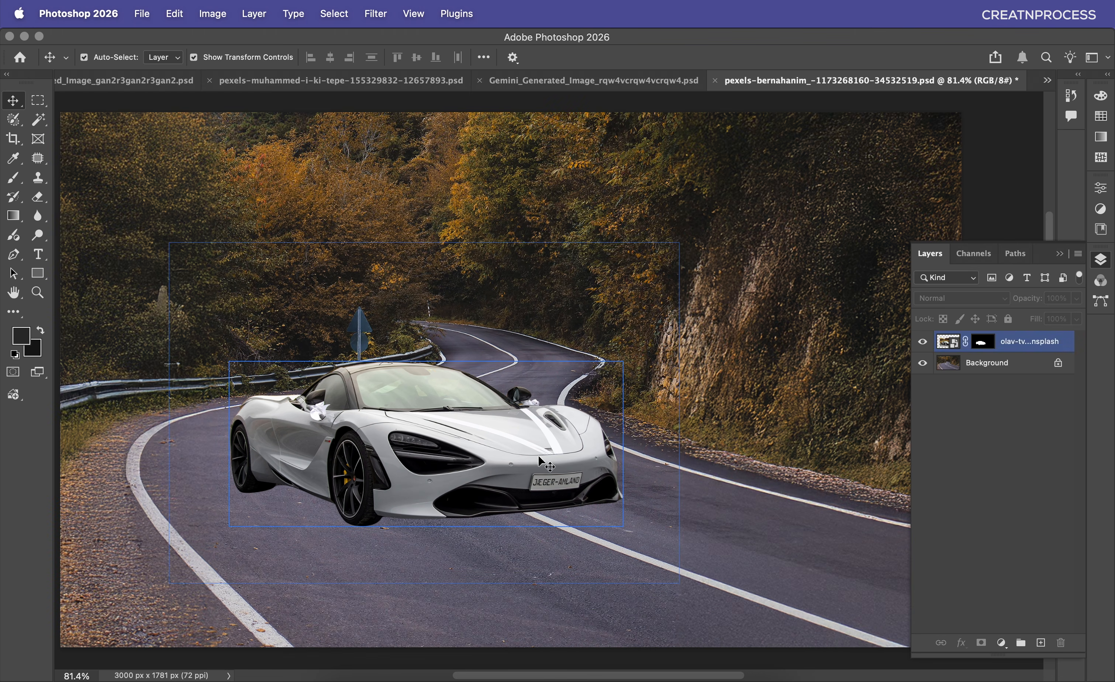
Step: Check the placement of the cut-out sports car and harmonize its layer with the autumn road scene
click(422, 516)
key(super+minus)
key(super+minus)
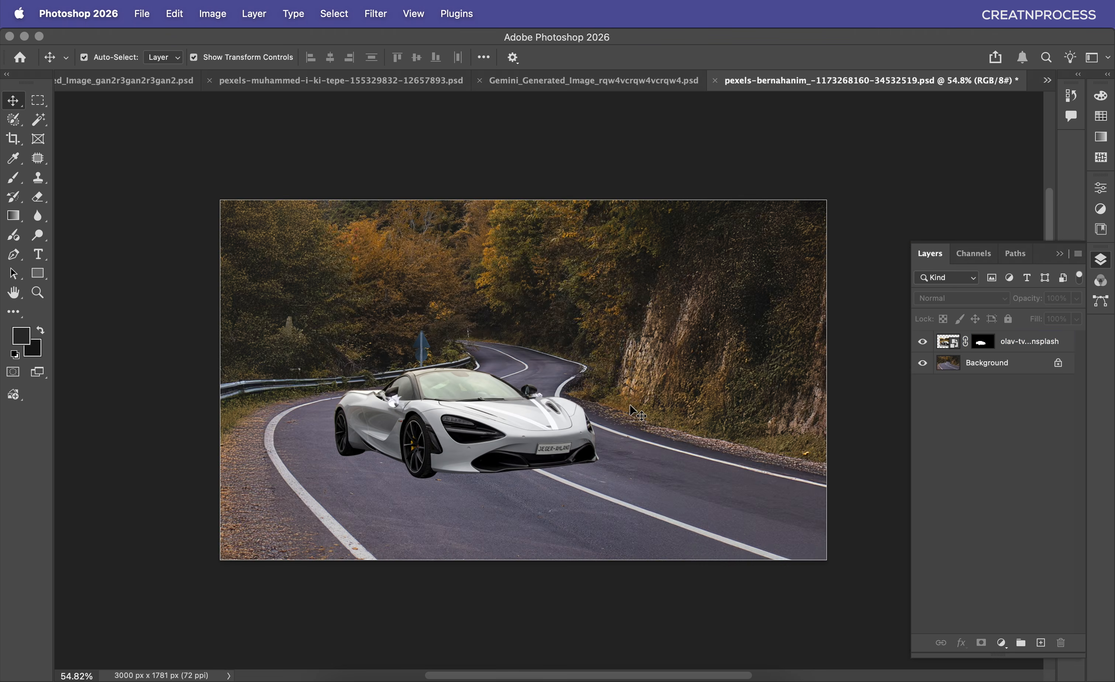
scroll(630, 405, up, 5)
scroll(517, 460, left, 3)
click(550, 414)
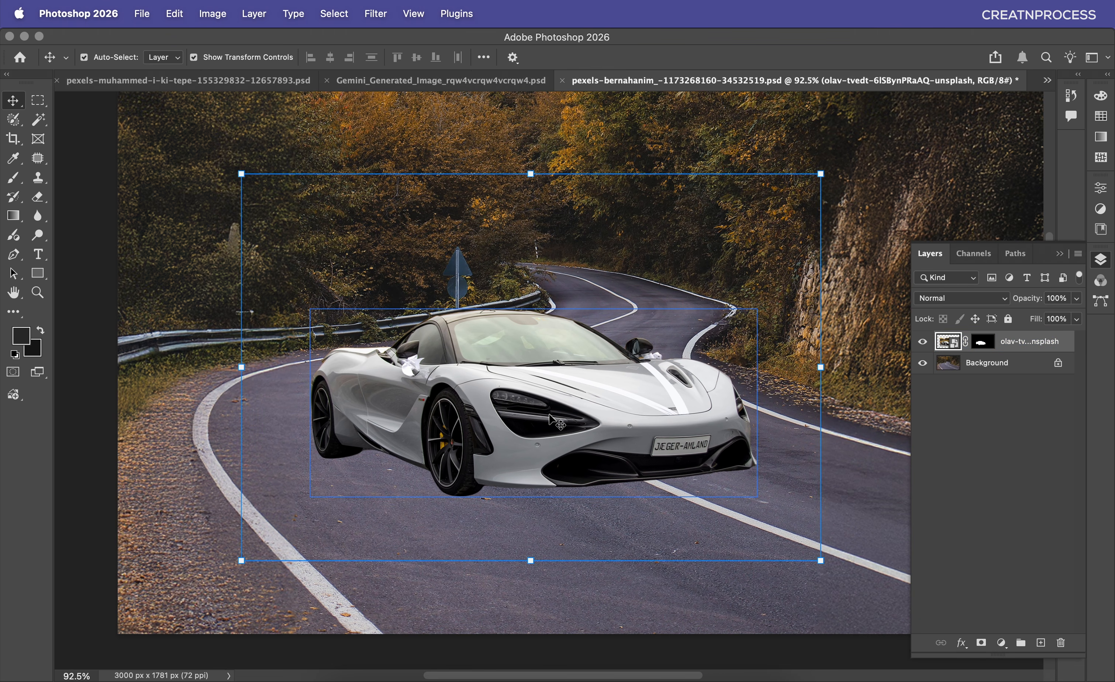
click(602, 652)
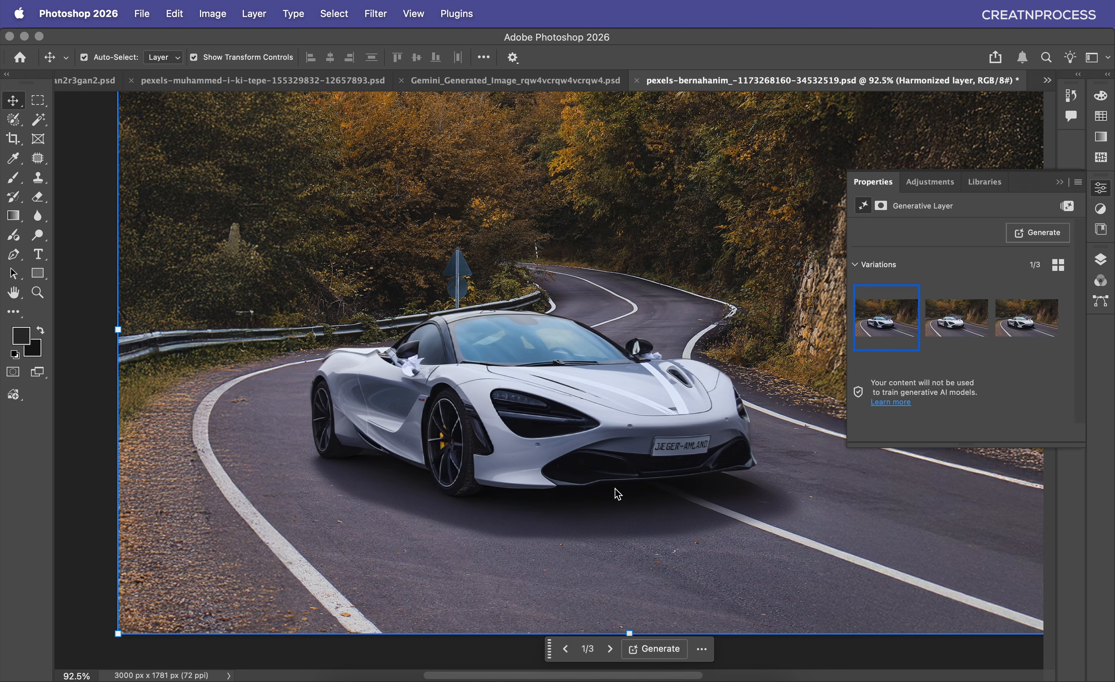
Step: Compare the three harmonized variations of the sports car and choose the second one
scroll(616, 493, right, 2)
scroll(660, 433, right, 4)
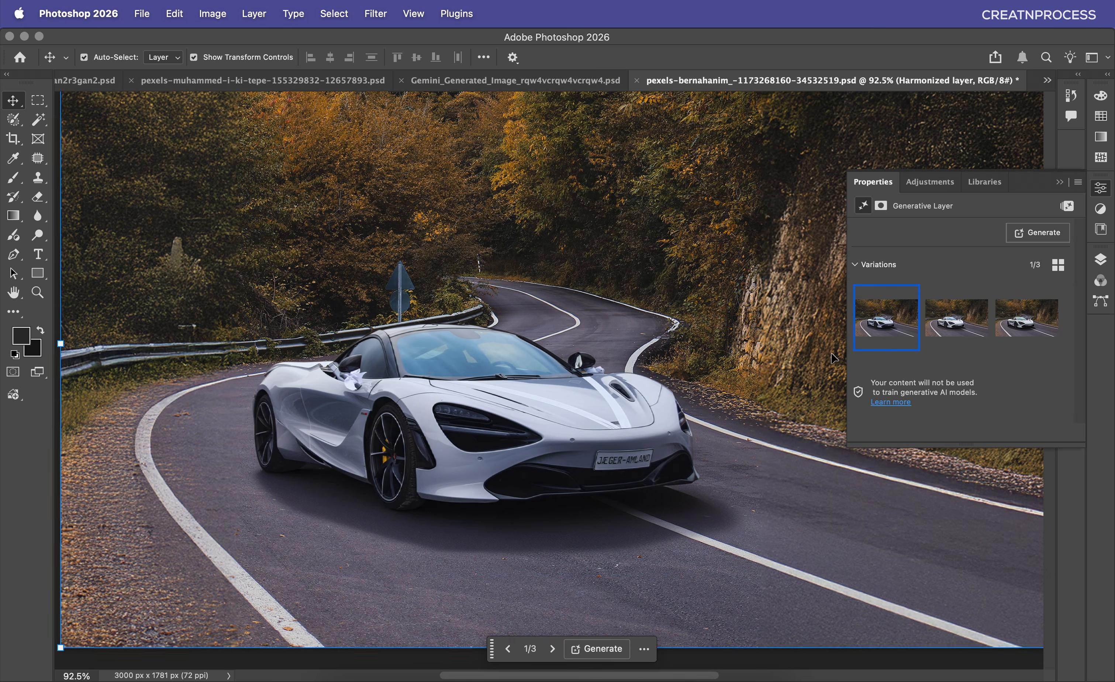
click(968, 333)
scroll(690, 402, down, 5)
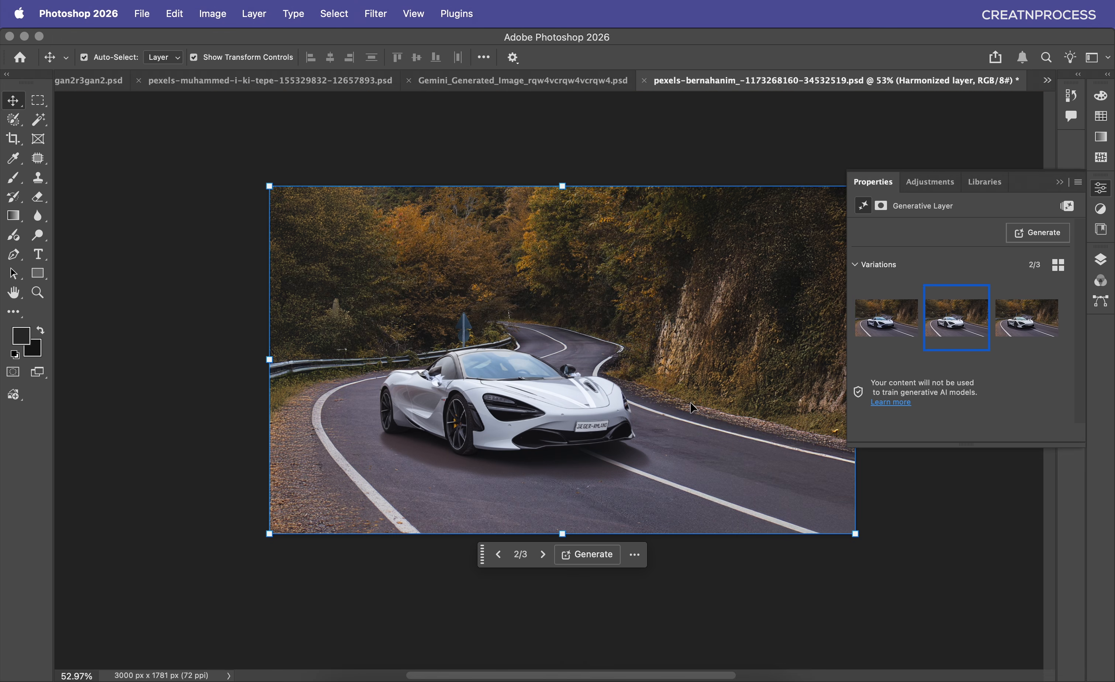
click(1010, 328)
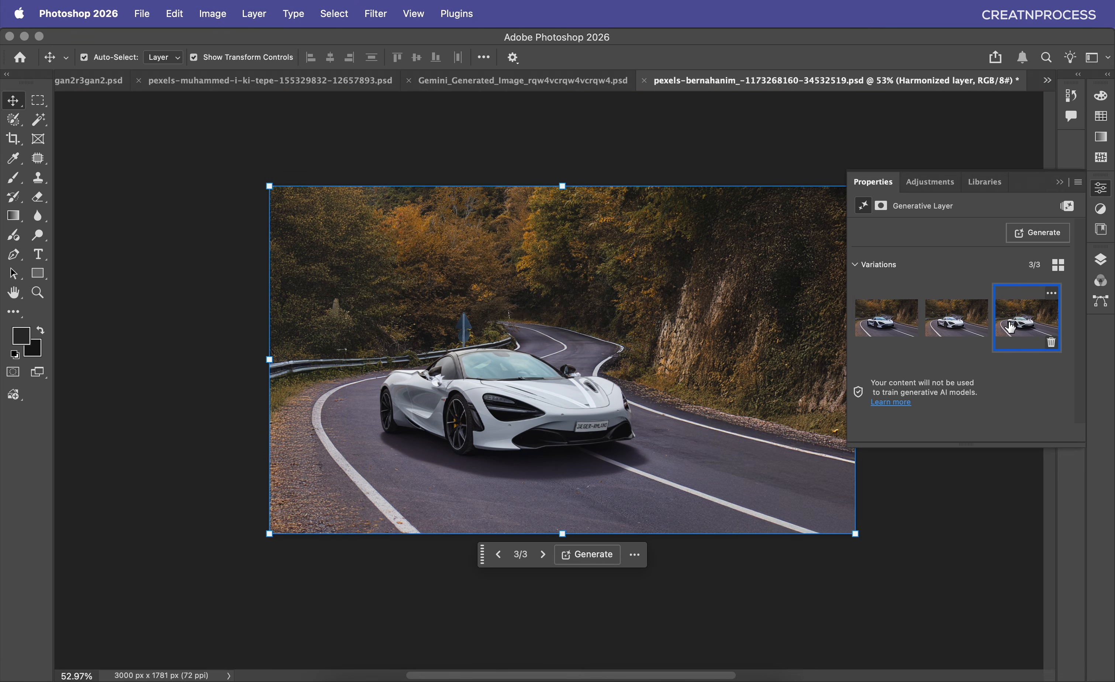
click(886, 322)
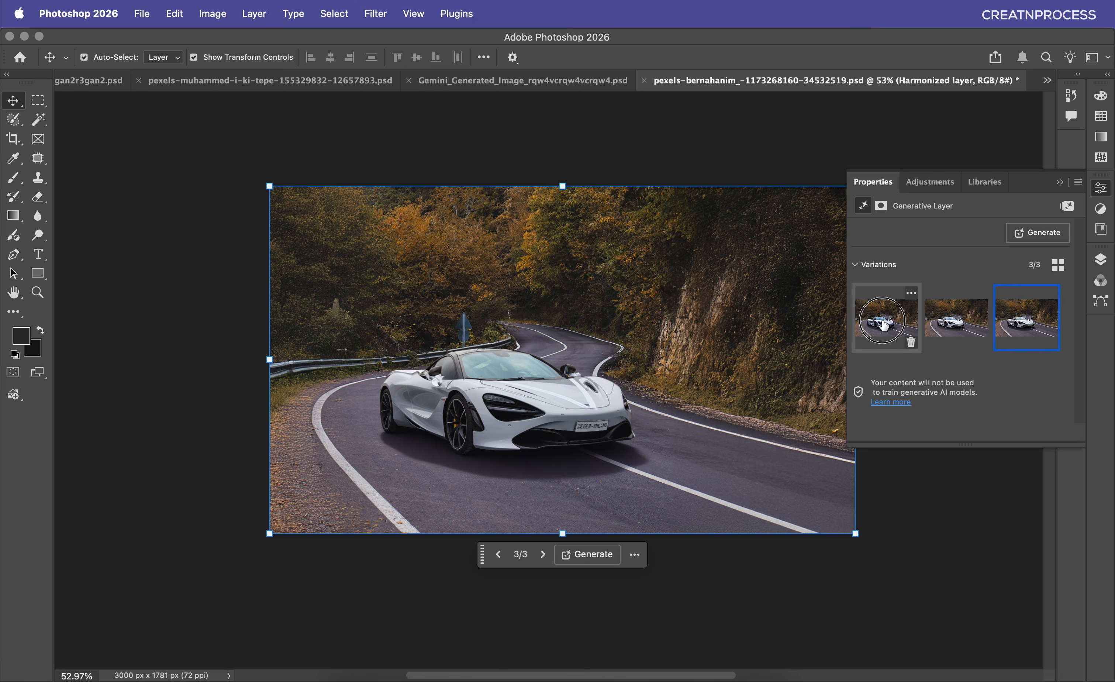
click(946, 333)
scroll(800, 379, down, 1)
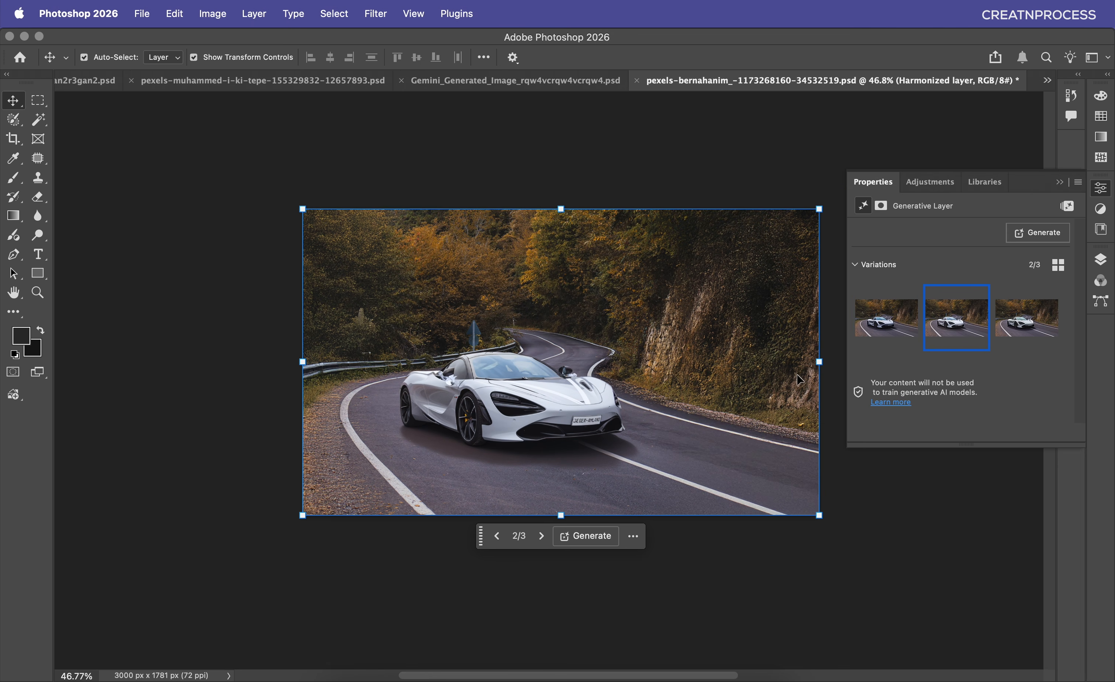
Step: Temporarily hide the harmonized car layer to compare the road scene before and after harmonizing
click(1059, 182)
scroll(943, 397, down, 2)
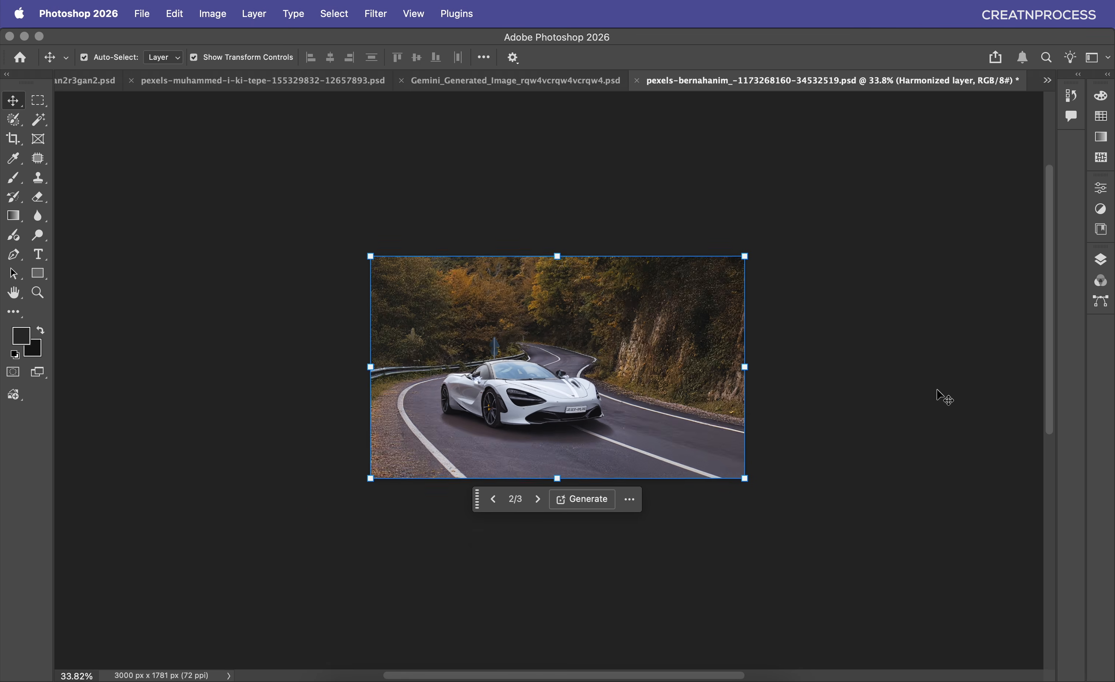
scroll(943, 395, up, 6)
click(1102, 260)
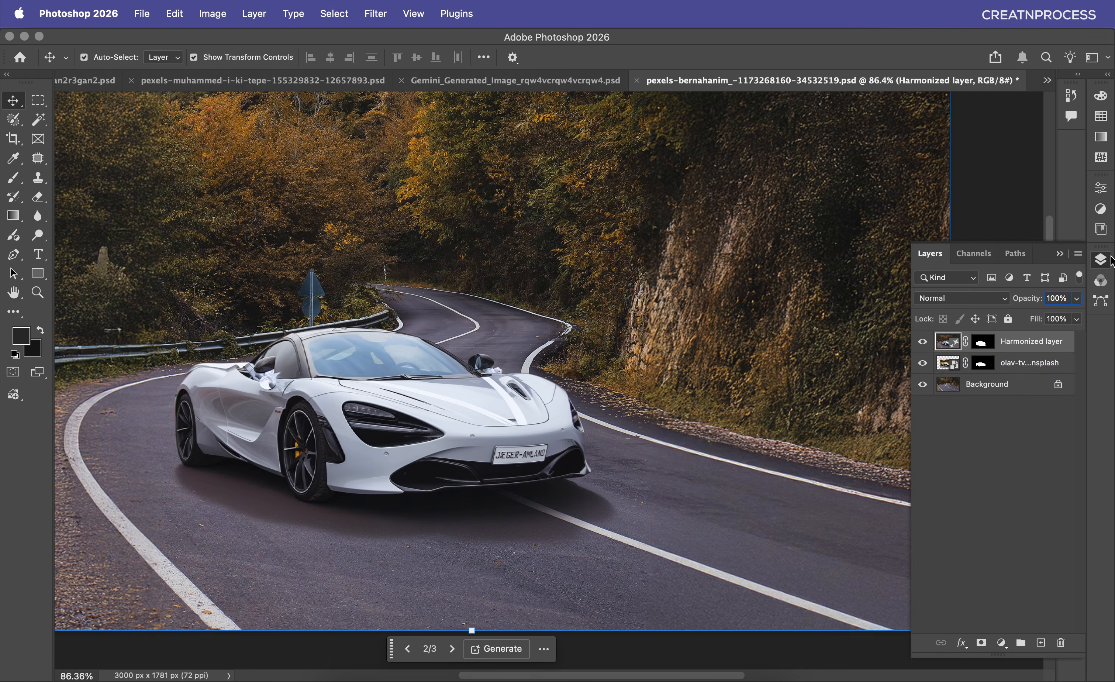
click(922, 341)
click(922, 341)
scroll(553, 418, down, 2)
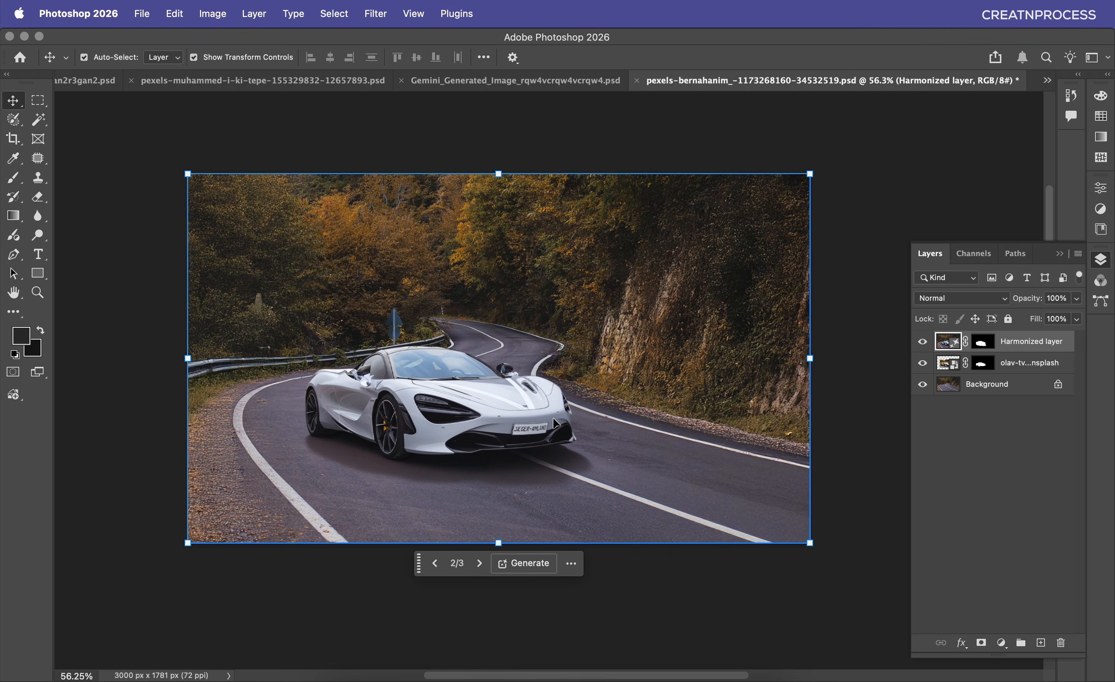
scroll(553, 418, up, 2)
key(cmd+t)
scroll(687, 635, down, 1)
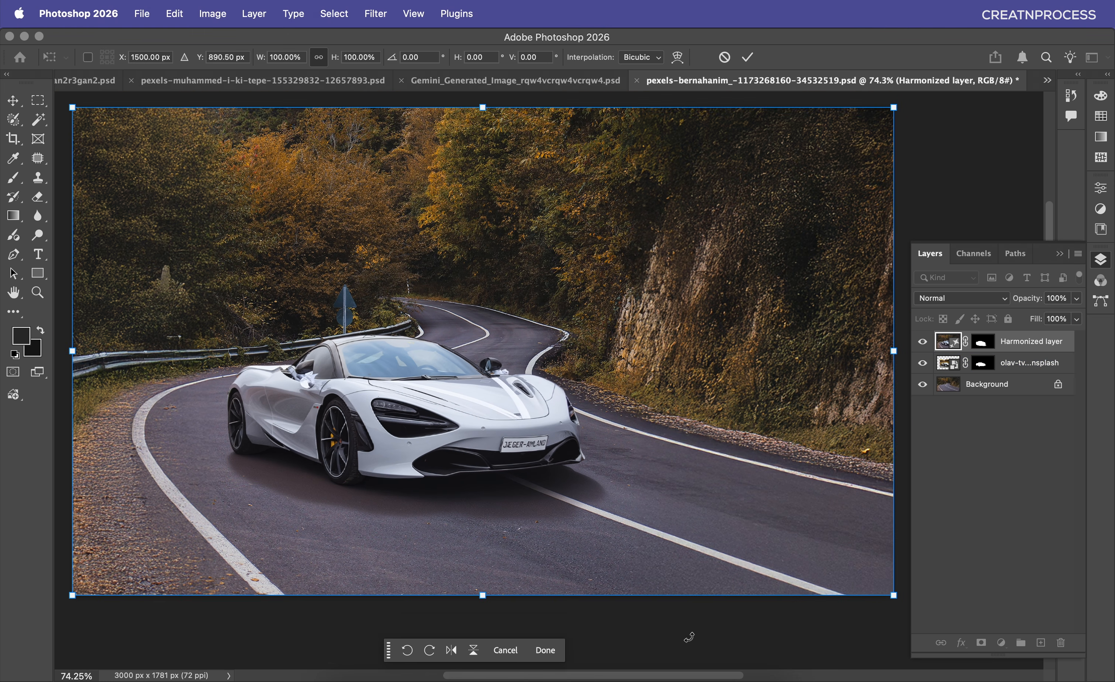
scroll(652, 434, left, 3)
scroll(651, 435, up, 2)
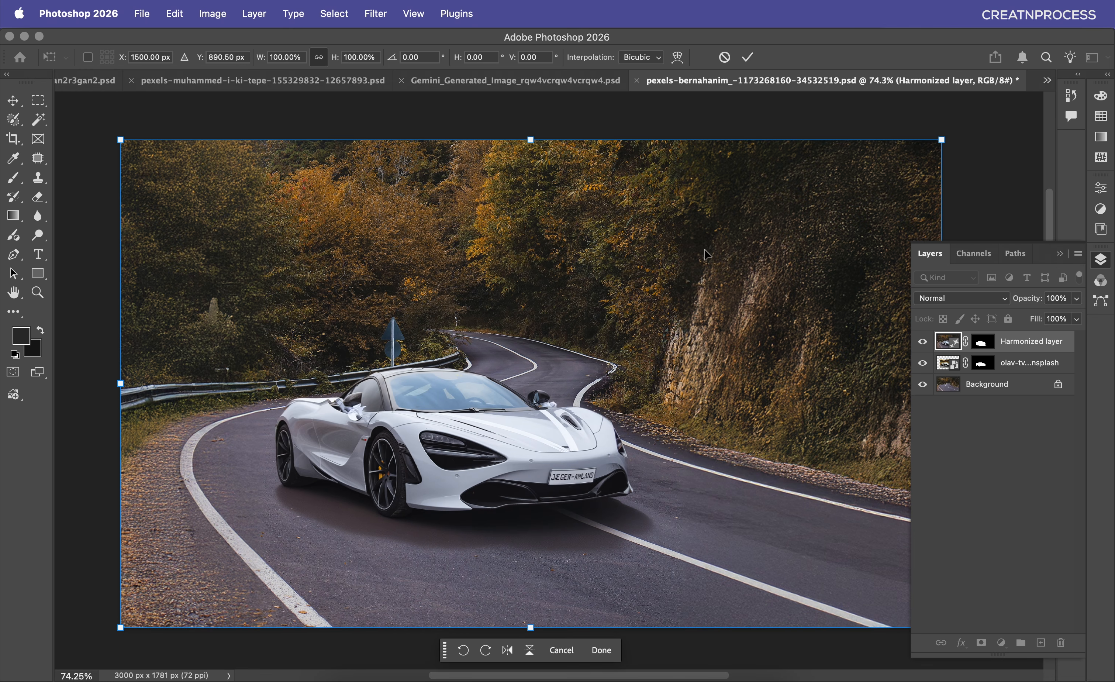
Step: Switch to the purple beach document containing the vintage orange car photo
click(1043, 84)
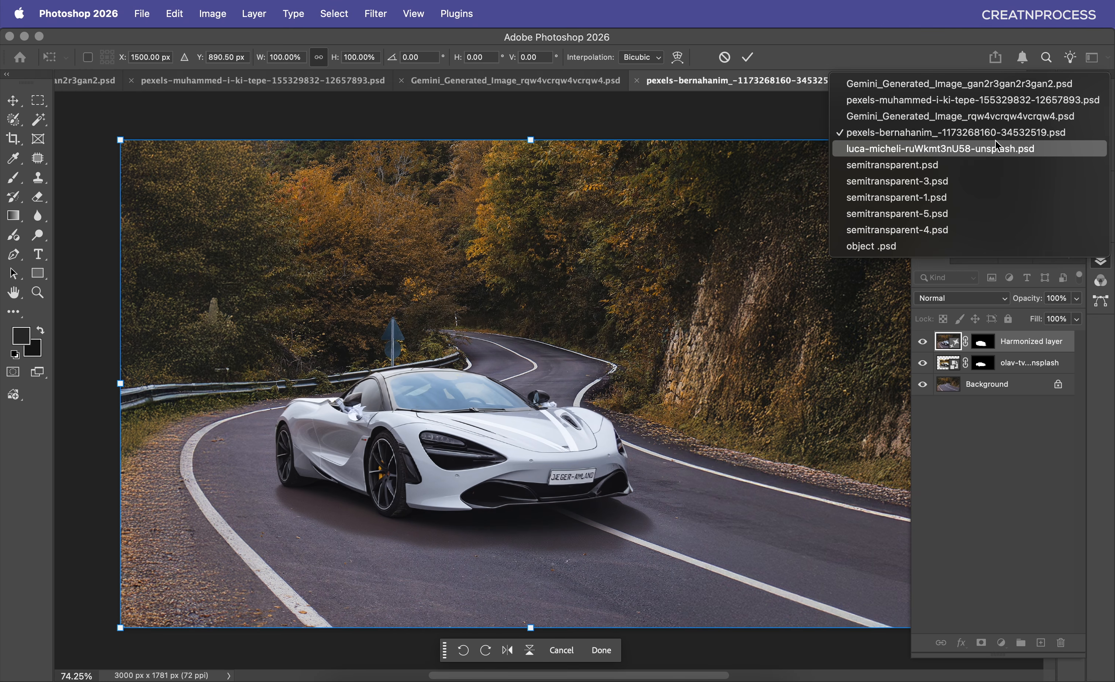
click(993, 147)
scroll(632, 362, down, 1)
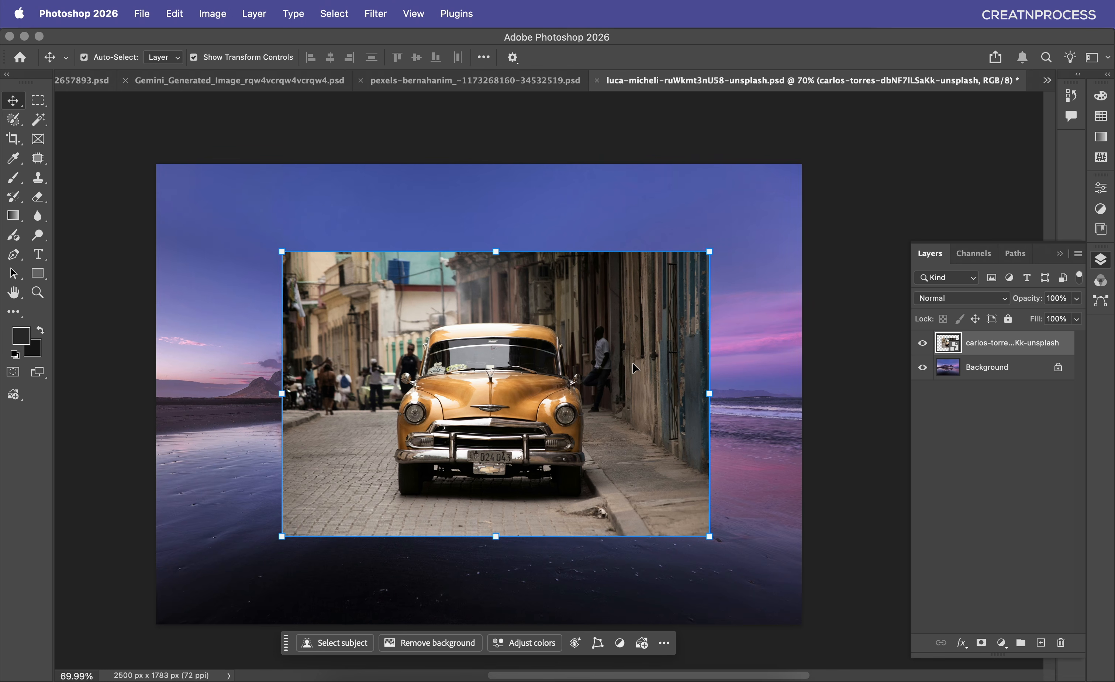
Step: Remove the background around the vintage orange car, scale it down and position it on the wet beach before the mountains
drag(632, 386, 517, 394)
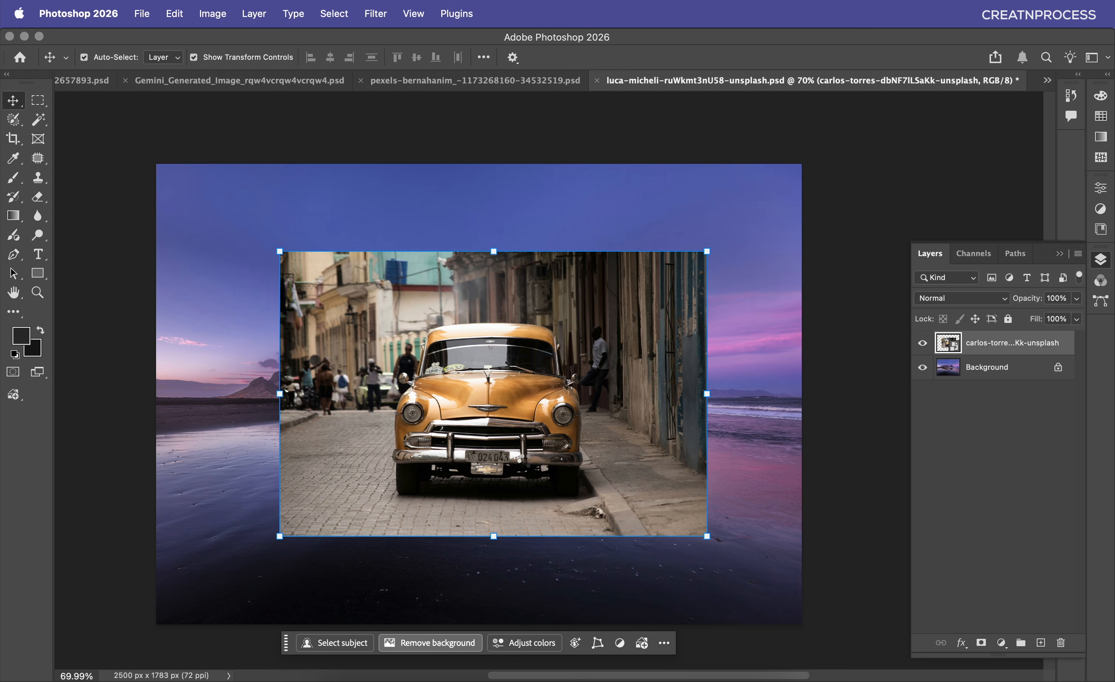
drag(530, 457, 525, 468)
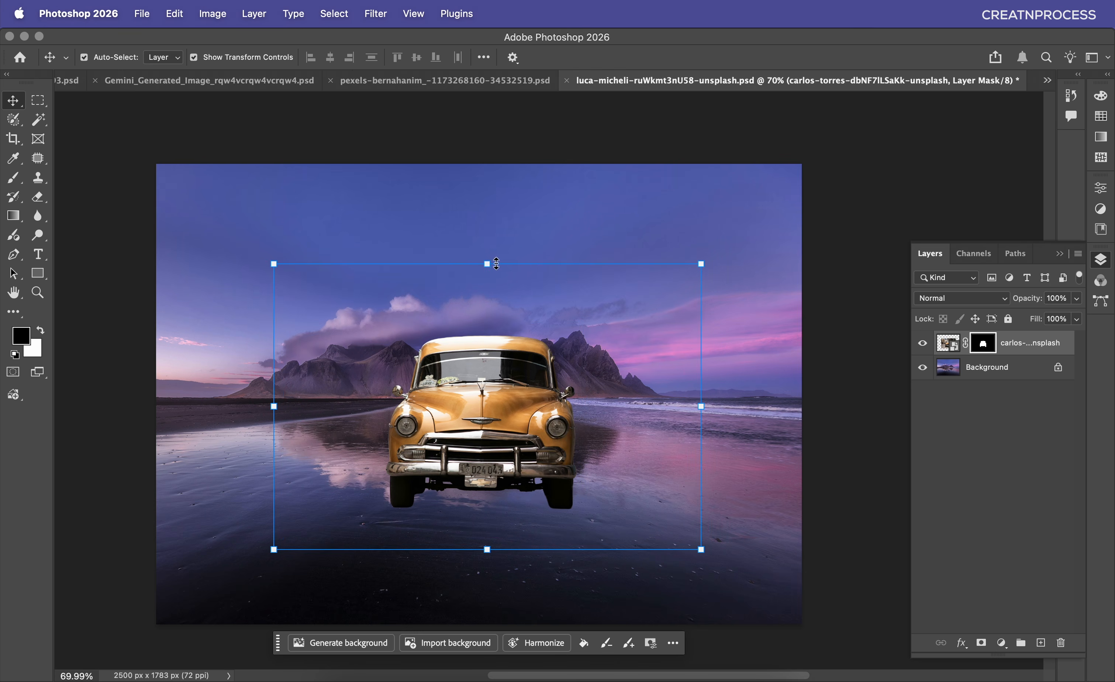
mouse_move(496, 264)
mouse_down()
mouse_move(500, 293)
mouse_move(494, 280)
mouse_up()
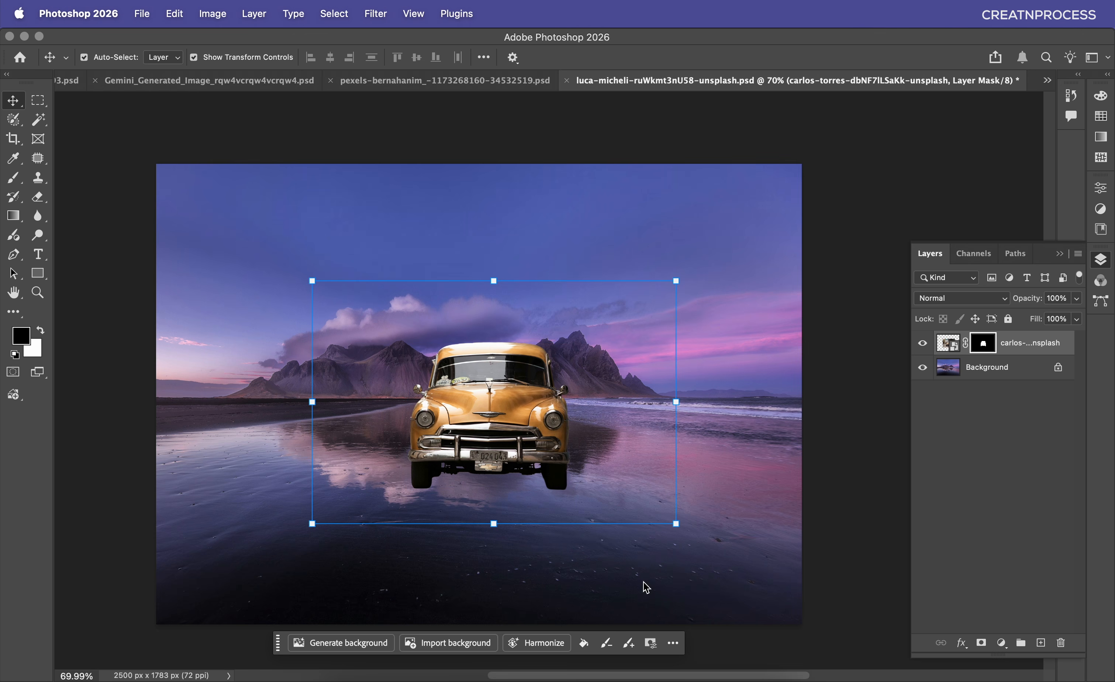
Step: Harmonize the vintage car with the purple beach scene and inspect the first variation's lighting and reflection up close
click(551, 642)
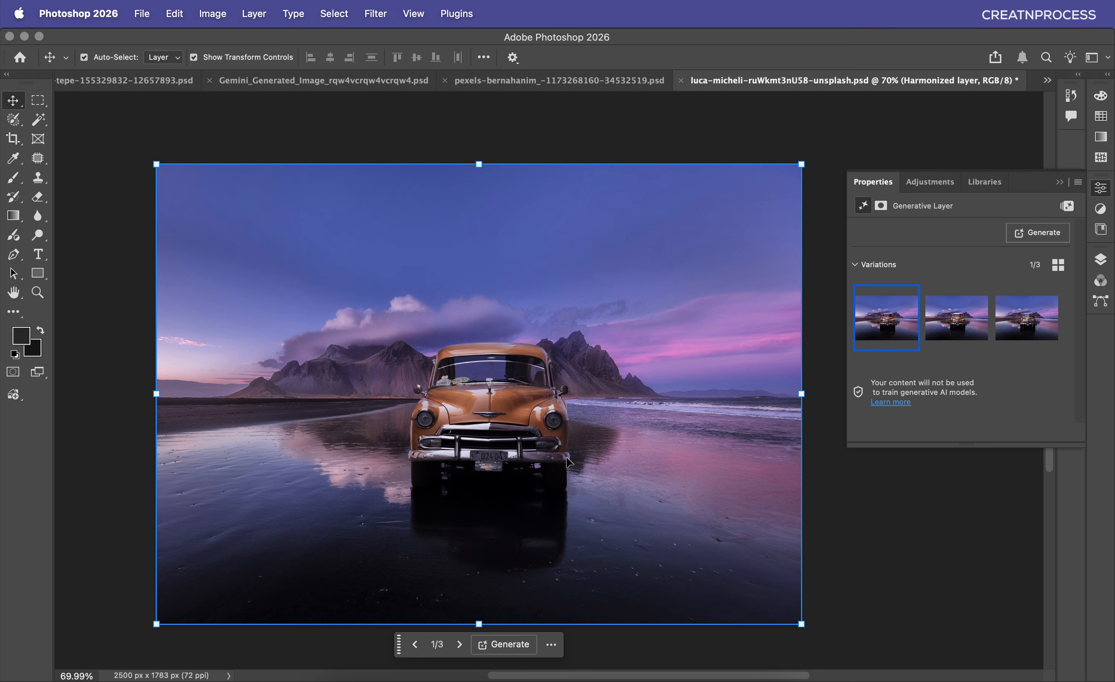
scroll(567, 459, up, 3)
drag(569, 454, 612, 387)
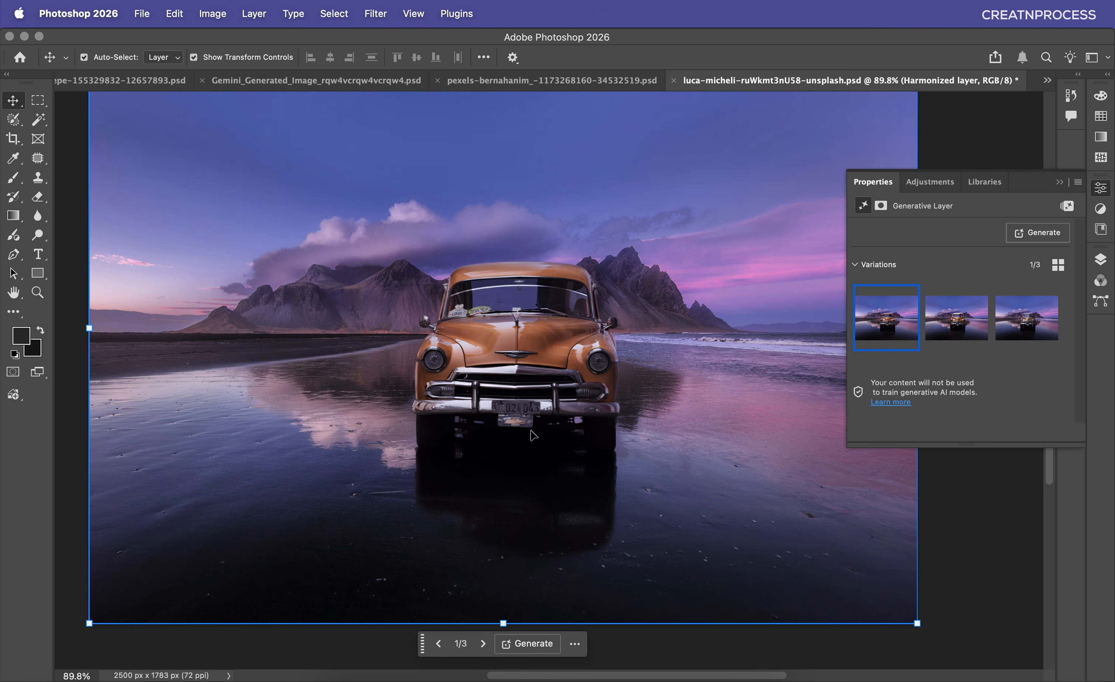
scroll(533, 433, up, 4)
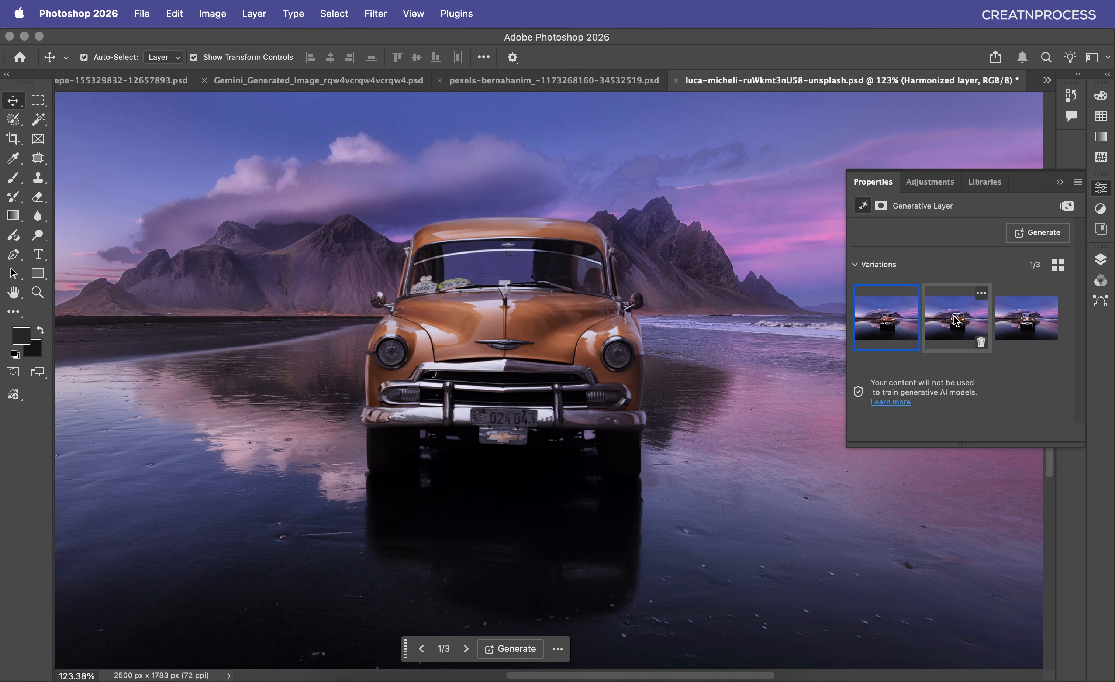
Step: Compare the three harmonized variations of the vintage car, keep the second one and deselect the layer
click(963, 322)
click(1027, 320)
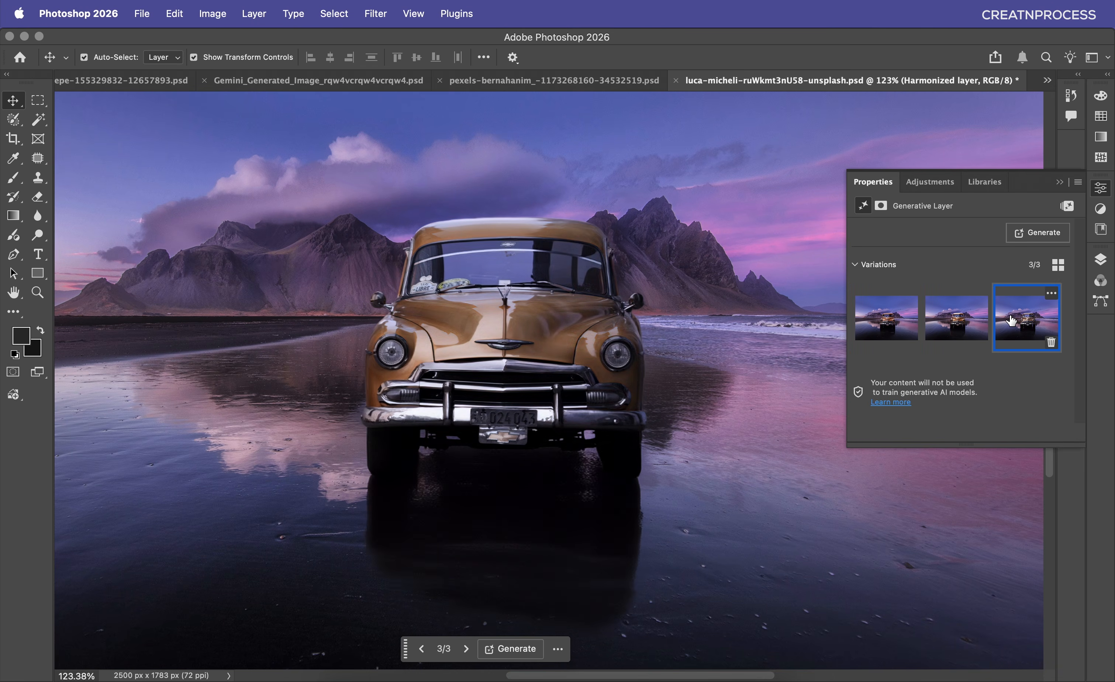
click(957, 320)
click(903, 327)
click(957, 320)
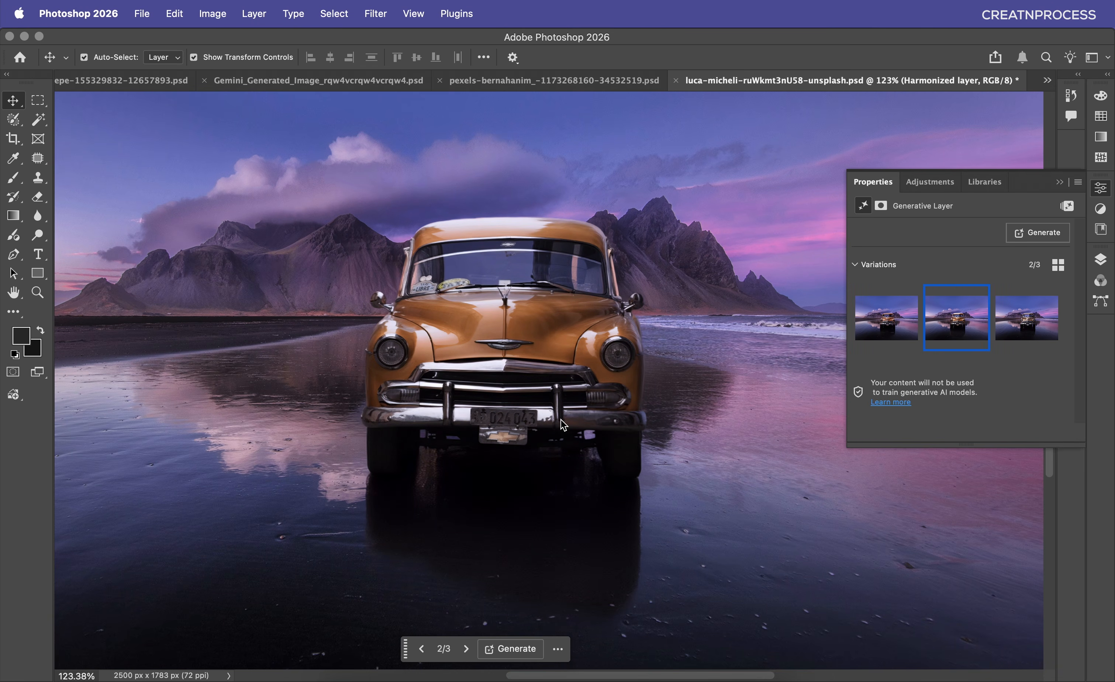
scroll(561, 423, down, 4)
scroll(562, 424, down, 2)
click(812, 480)
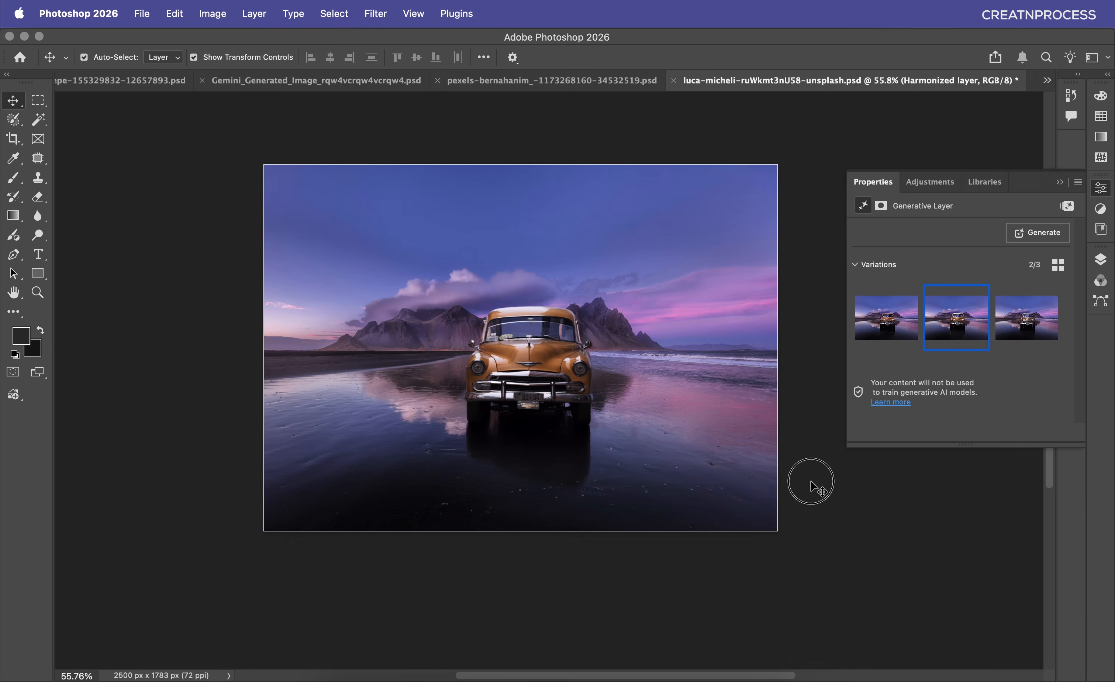
Step: Inspect the car's lighting and wet-sand reflection up close, then toggle the harmonized layer's visibility to compare before and after
scroll(542, 376, up, 10)
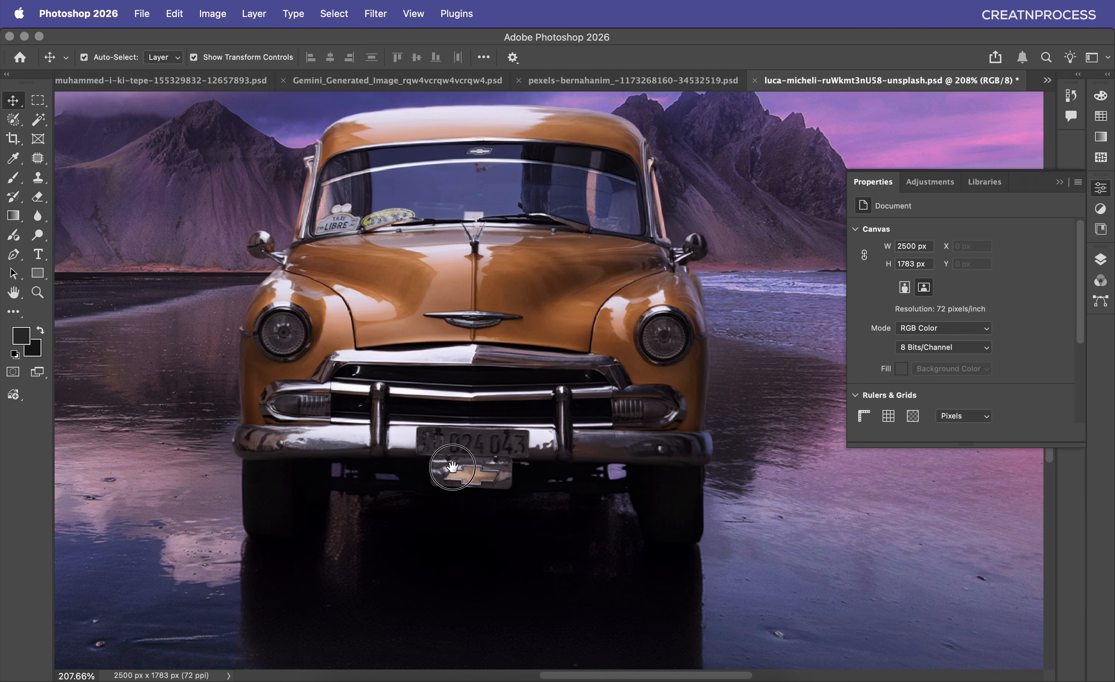
drag(453, 466, 554, 293)
scroll(403, 397, down, 4)
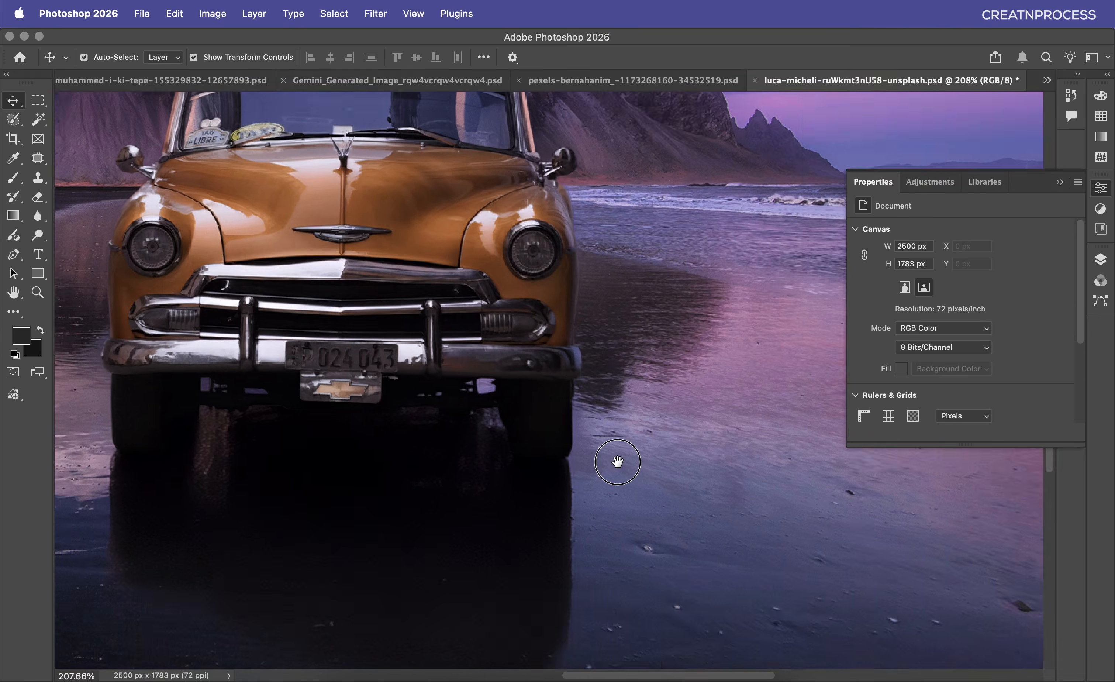
scroll(688, 462, down, 3)
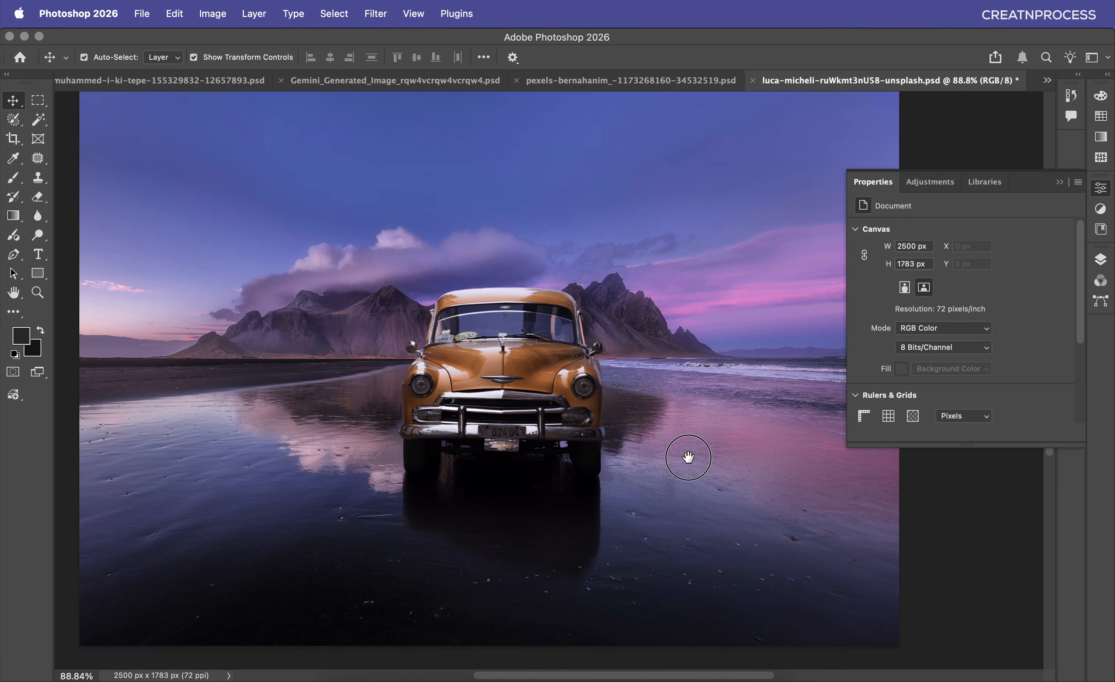
click(1099, 261)
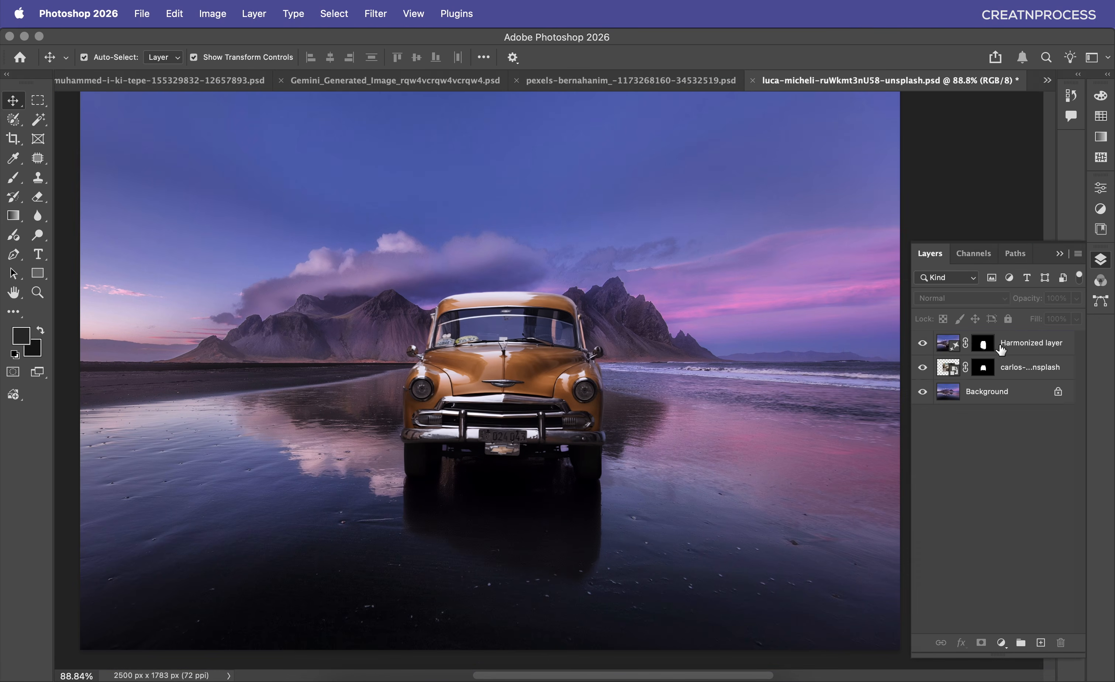
click(923, 343)
click(924, 344)
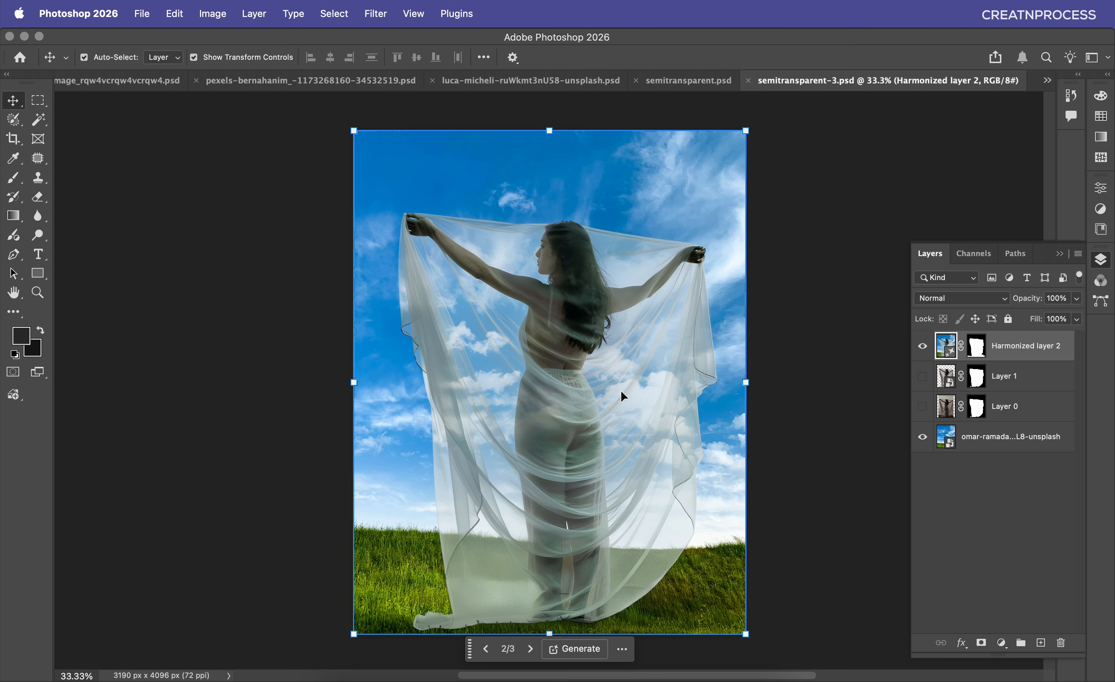
Step: In the semitransparent-3 document, hide Harmonized layer 2, show Layer 0 and disable its mask to reveal the original veil photo
click(922, 346)
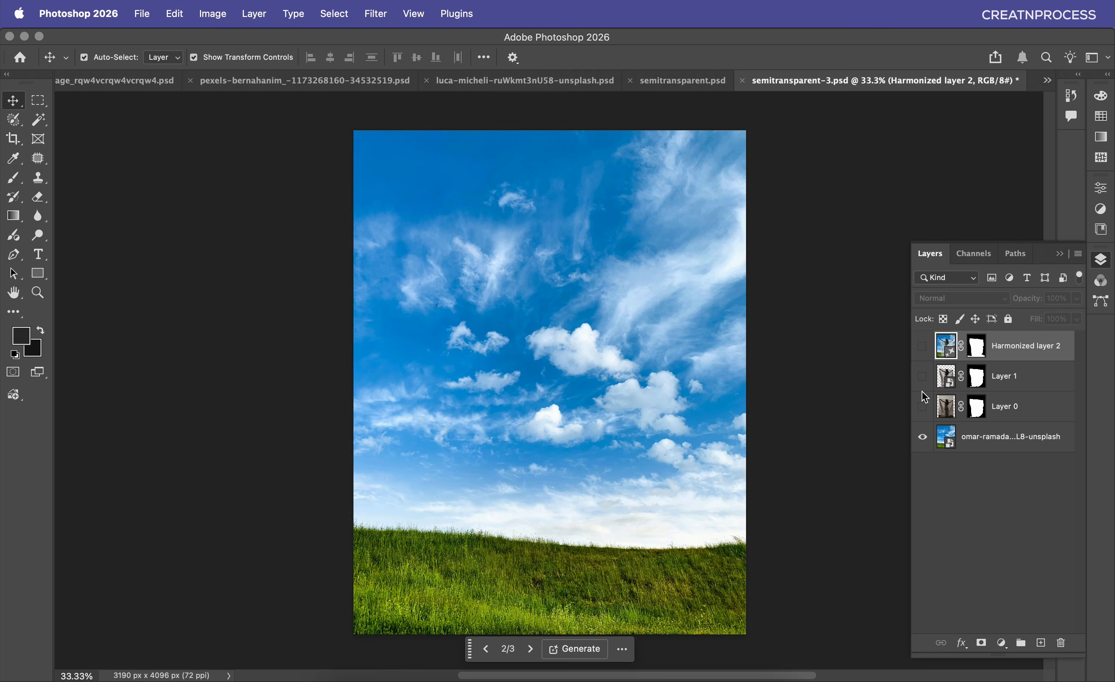
click(923, 406)
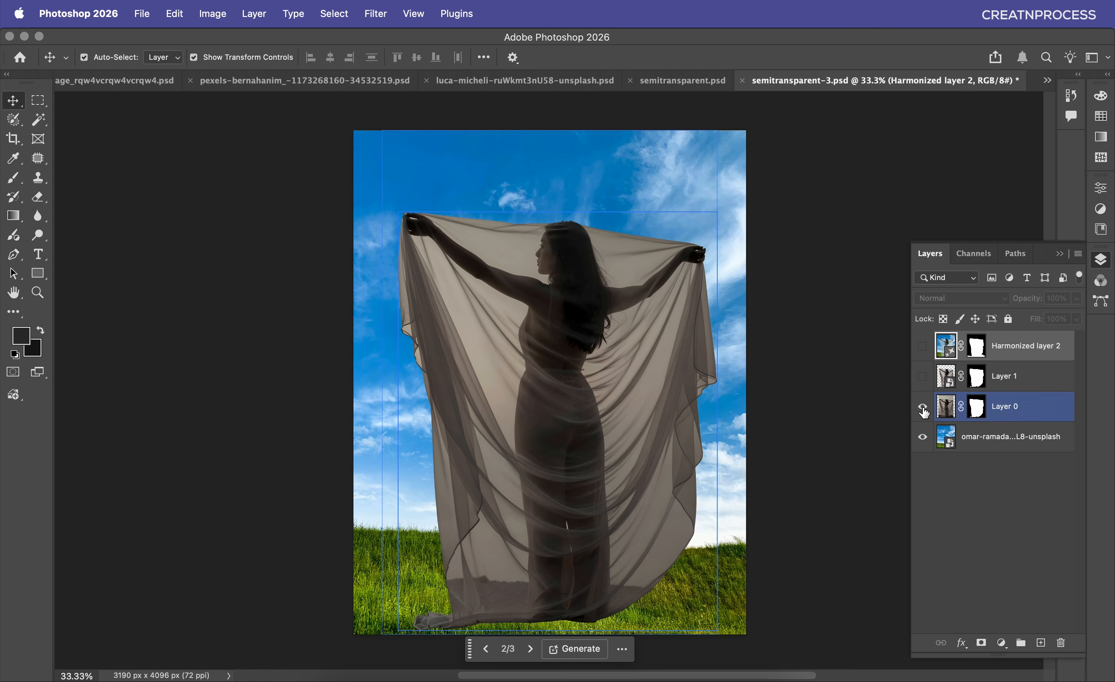
click(974, 413)
shift+click(975, 412)
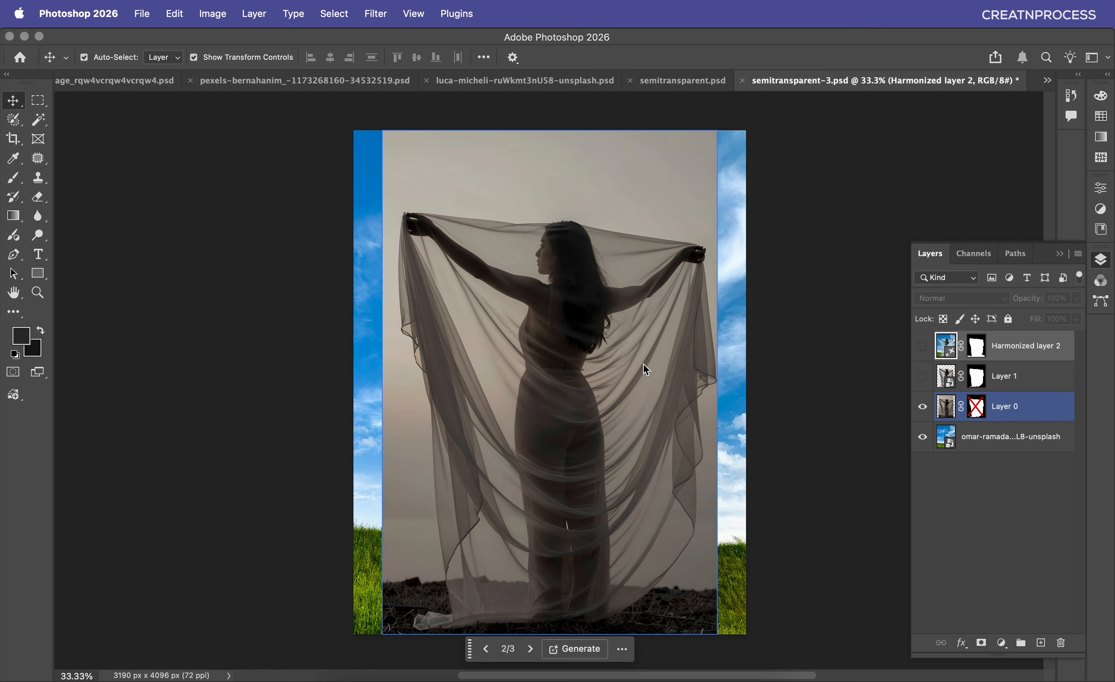
mouse_move(643, 364)
mouse_down()
mouse_move(526, 487)
mouse_move(510, 615)
mouse_move(565, 615)
mouse_move(598, 577)
mouse_move(821, 552)
mouse_move(752, 529)
mouse_move(617, 429)
mouse_move(637, 367)
mouse_up()
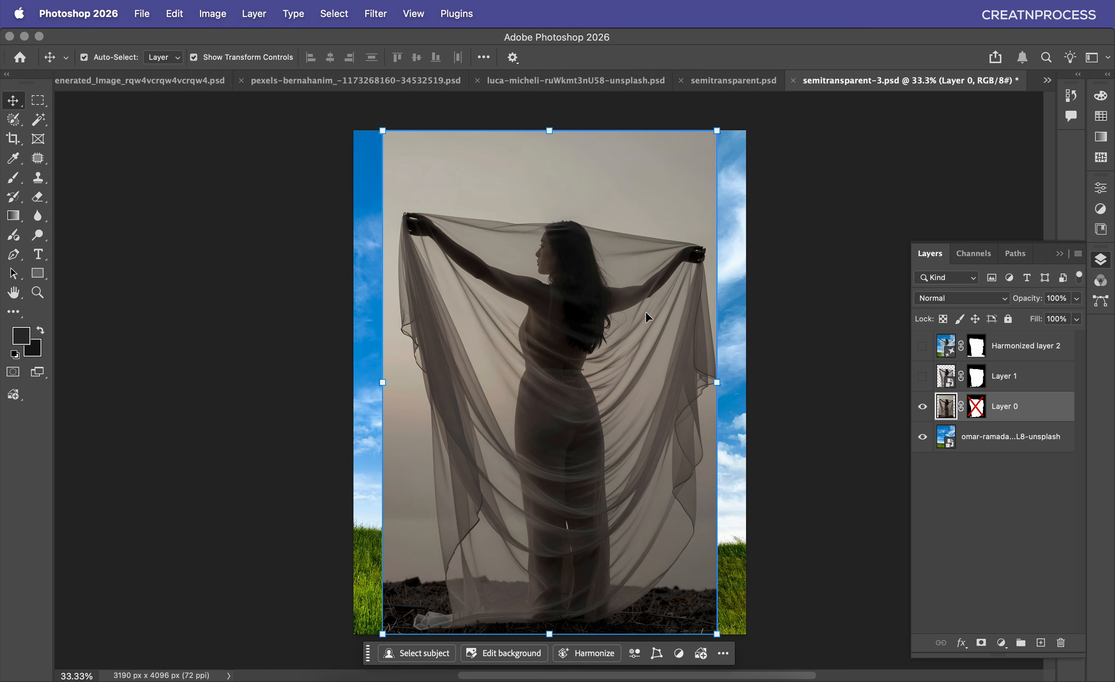
Step: Delete Harmonized layer 2 and Layer 1, along with Layer 0's disabled mask
click(1061, 377)
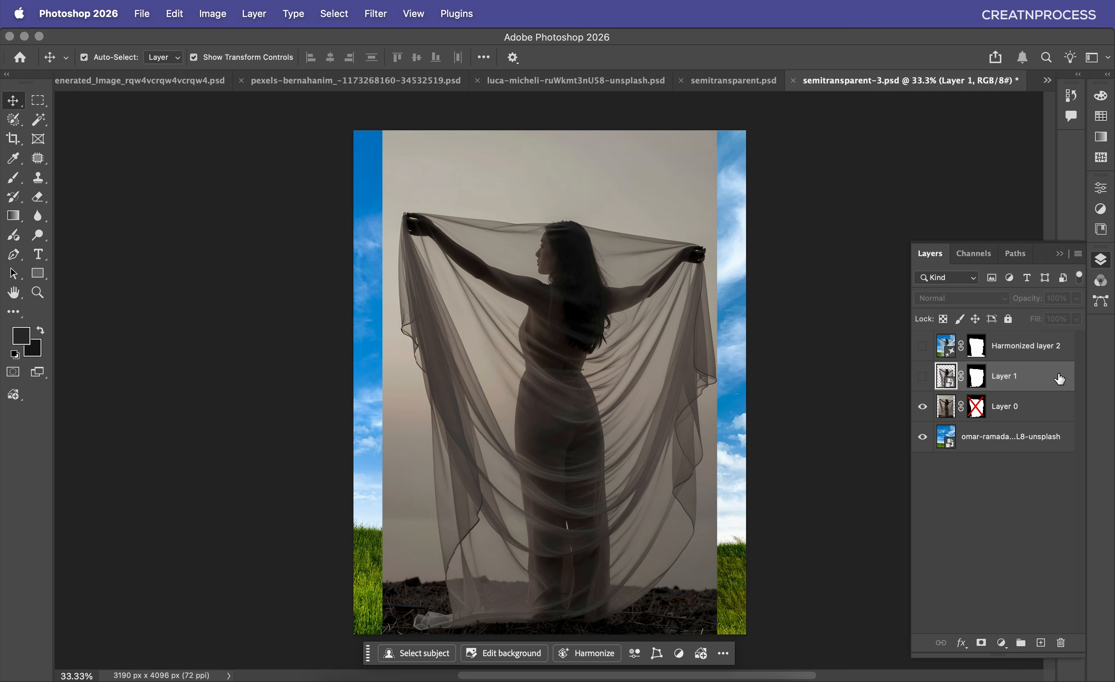
shift+click(1063, 355)
drag(1063, 354, 1061, 643)
drag(982, 351, 1063, 644)
click(1040, 431)
mouse_move(631, 319)
mouse_down()
mouse_move(471, 533)
mouse_move(670, 304)
mouse_move(659, 364)
mouse_move(829, 323)
mouse_move(649, 344)
mouse_move(633, 318)
mouse_up()
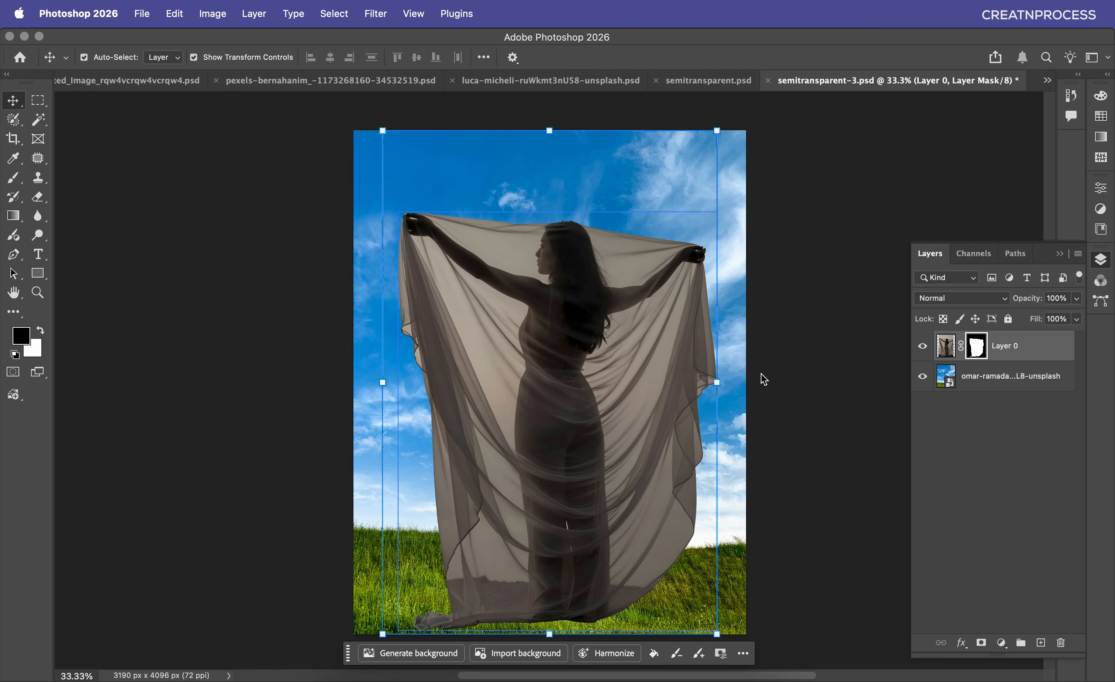
Step: With Layer 0's image selected, load the Blue channel as a selection and invert it
click(946, 346)
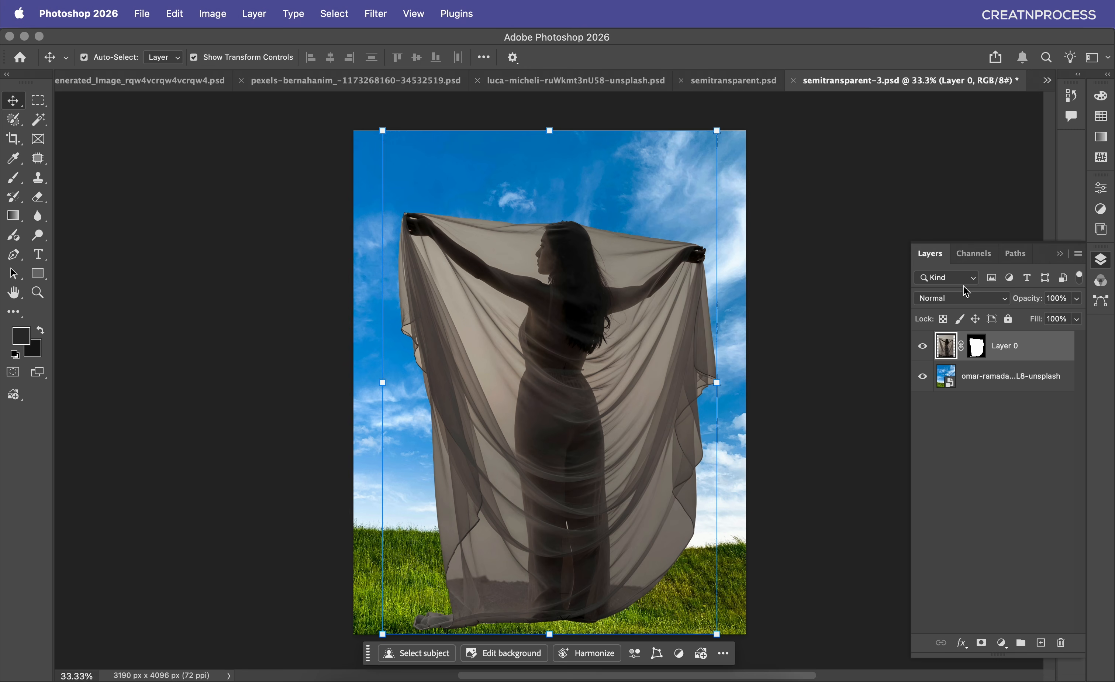
click(973, 253)
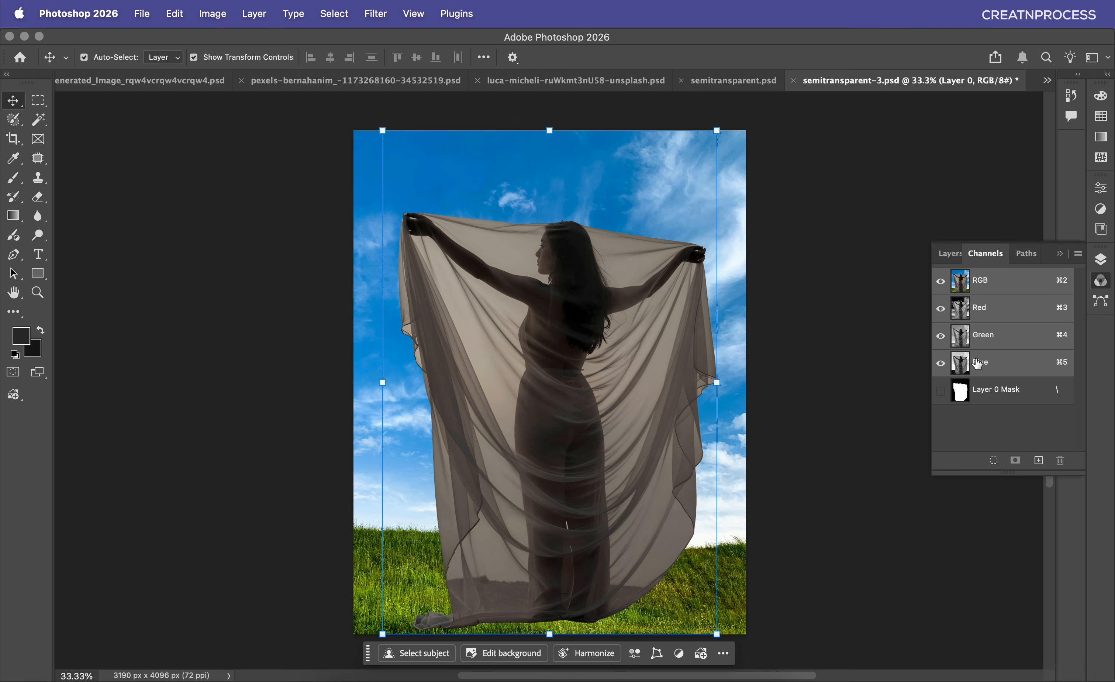
key(super)
super+click(961, 366)
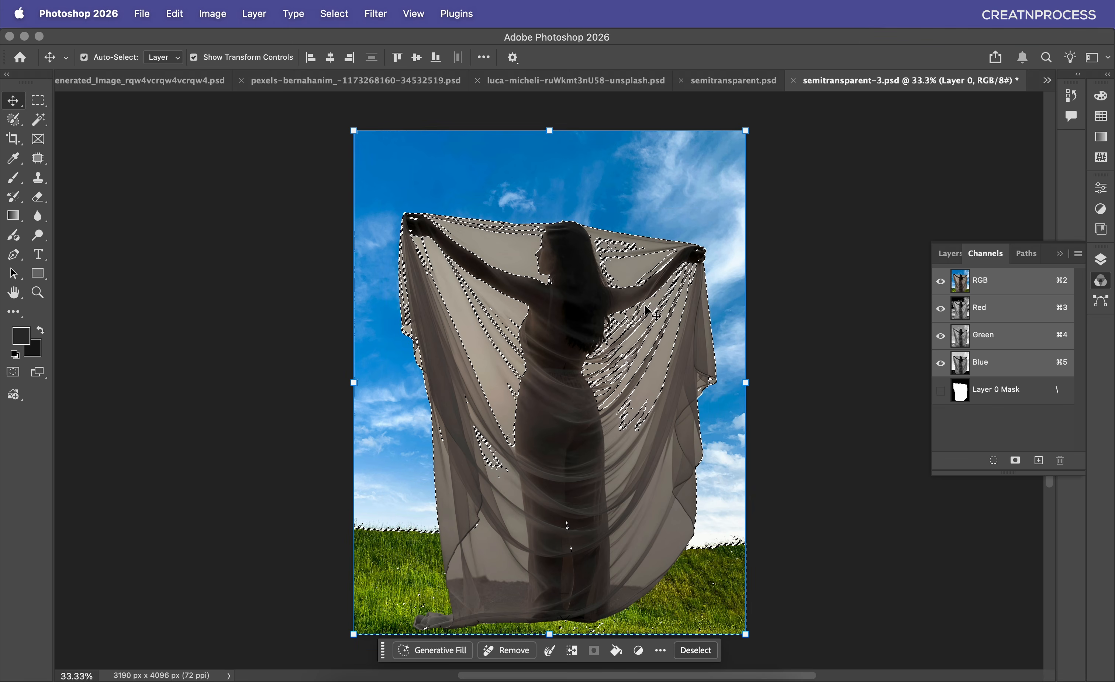
key(super+shift+i)
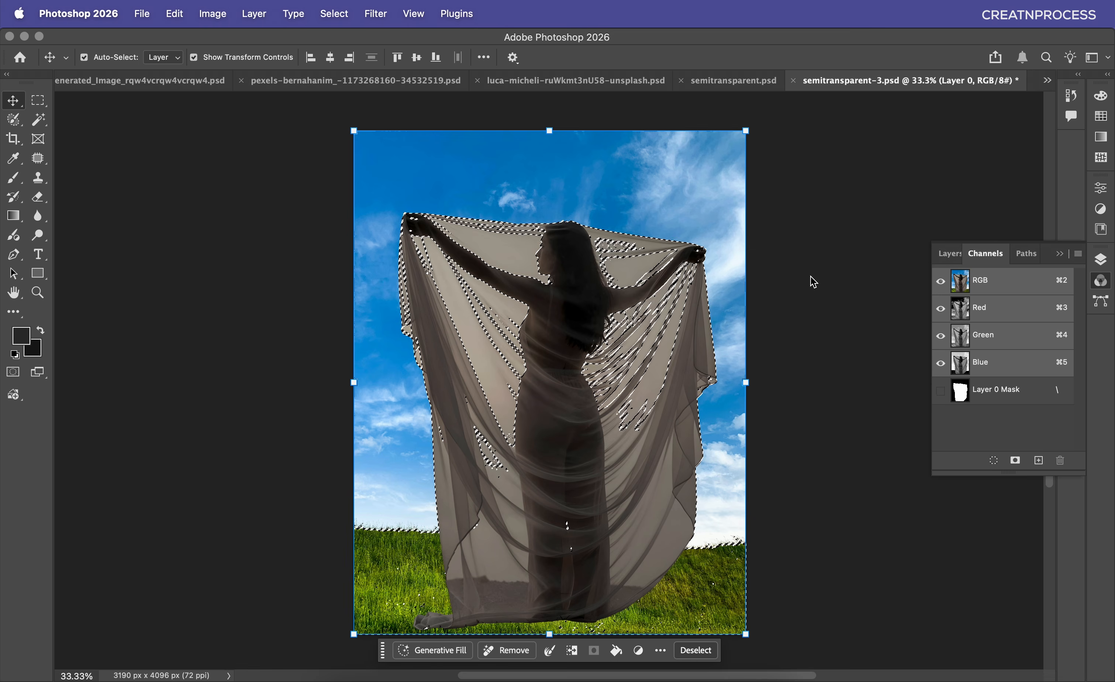
Step: Copy the selected area of Layer 0 to a new layer and hide Layer 0
click(952, 259)
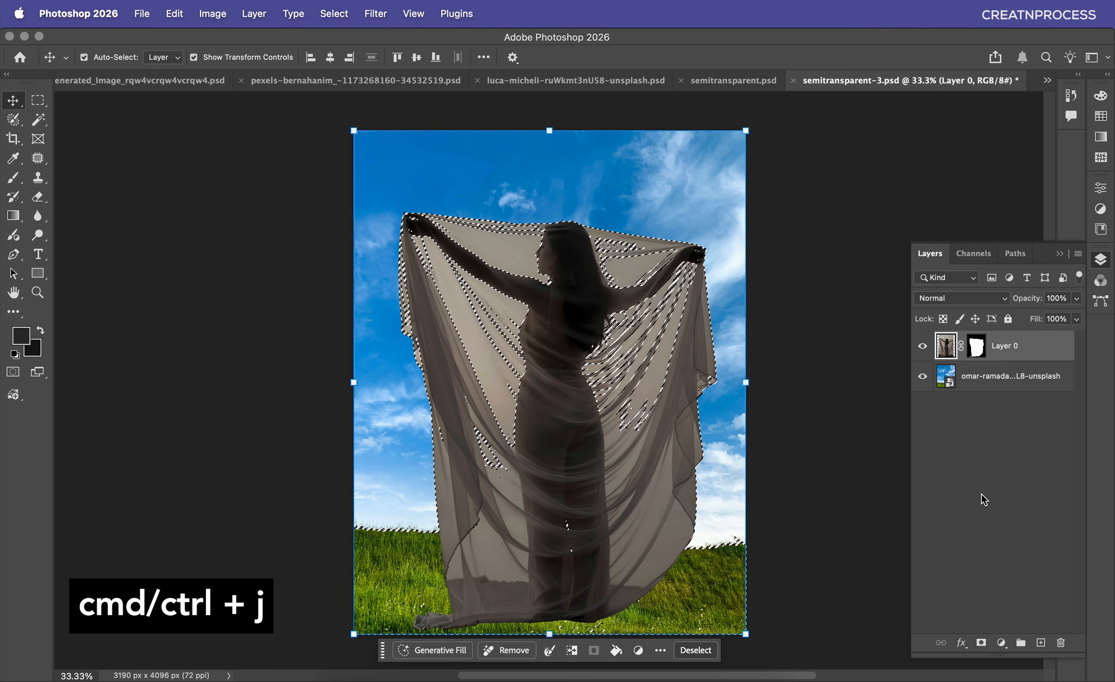
key(ctrl+j)
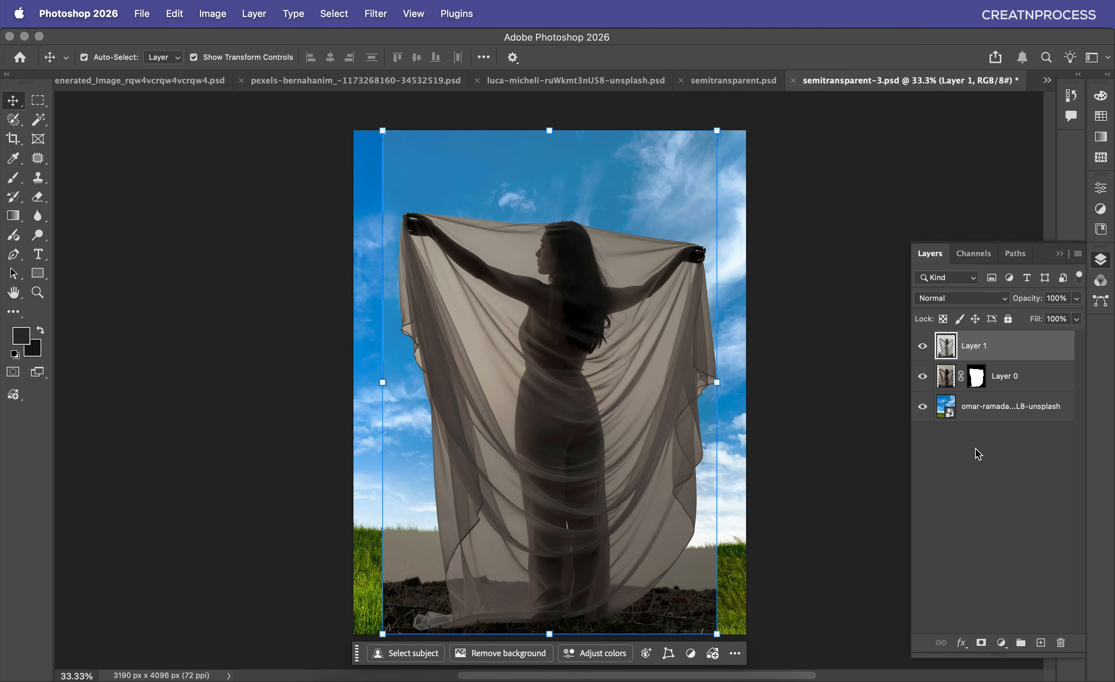
click(923, 379)
click(923, 378)
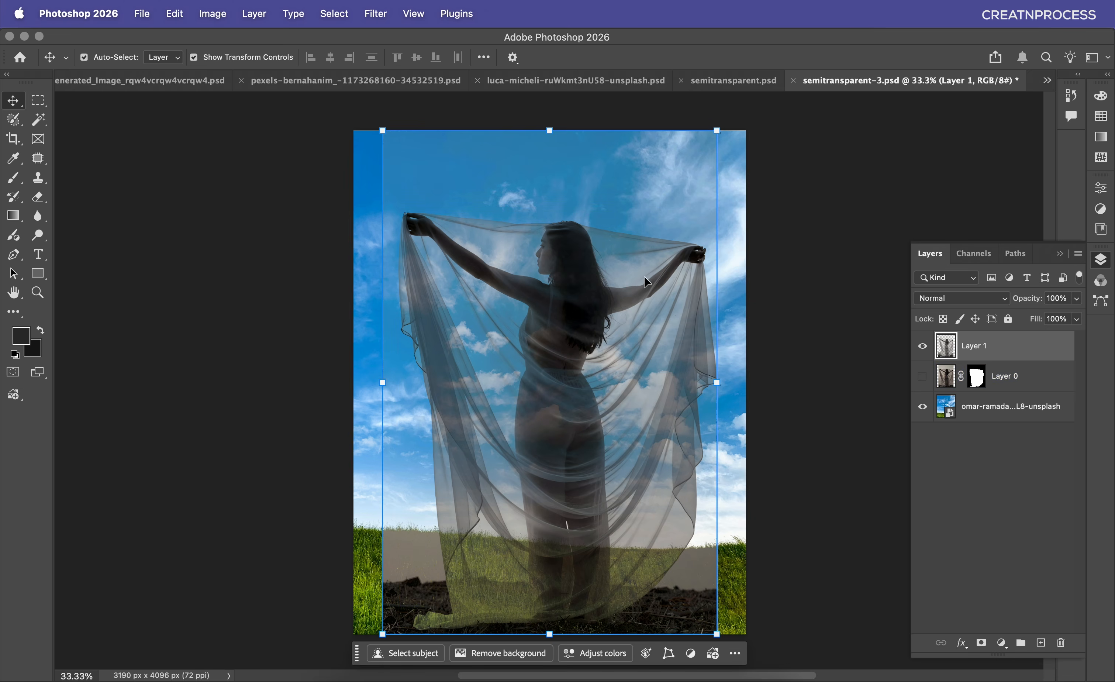
Step: Examine the see-through veil up close over the sky, then hide the sky background to check it against transparency
scroll(604, 298, up, 5)
scroll(609, 284, down, 3)
scroll(616, 270, up, 4)
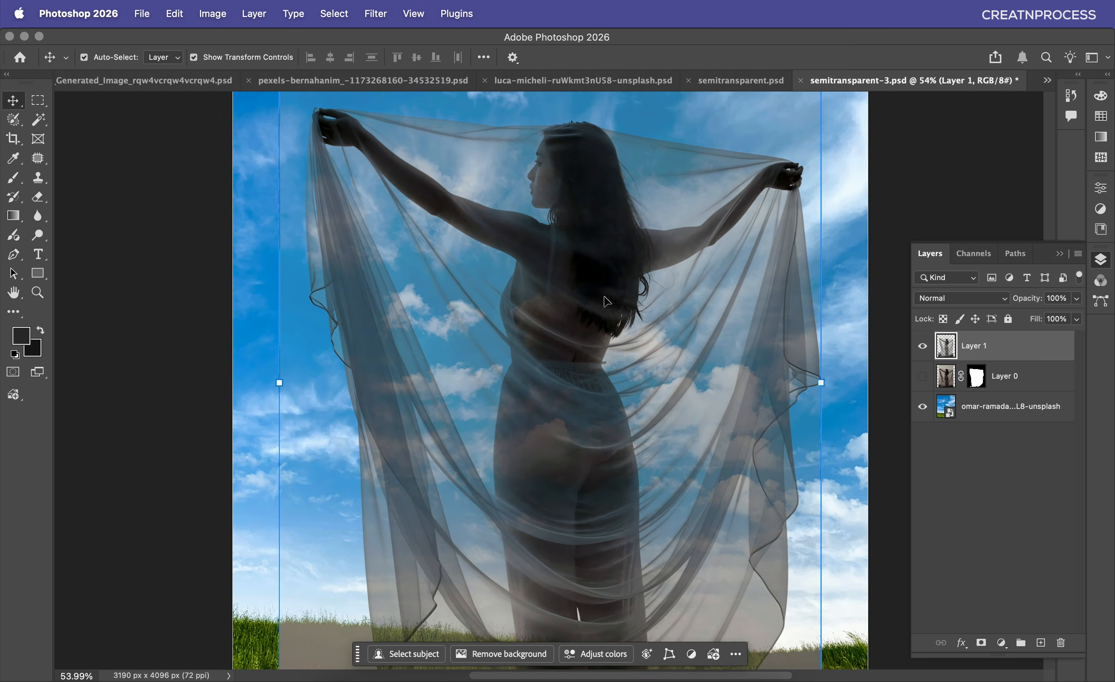
scroll(618, 264, up, 3)
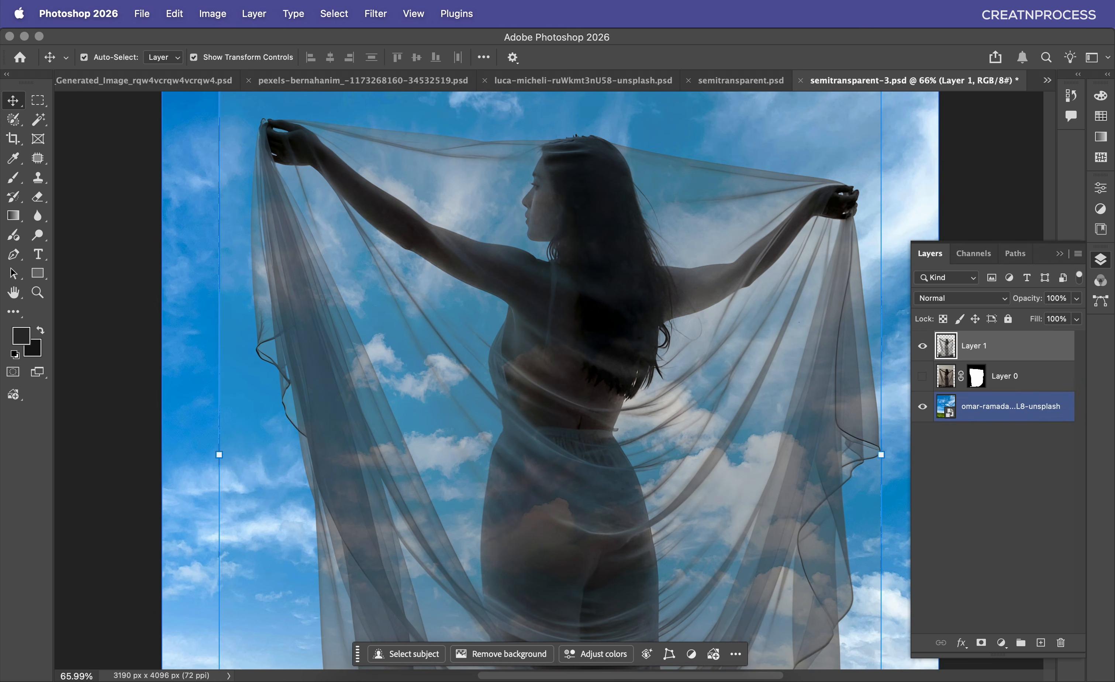
click(922, 406)
scroll(676, 342, up, 2)
scroll(625, 284, up, 5)
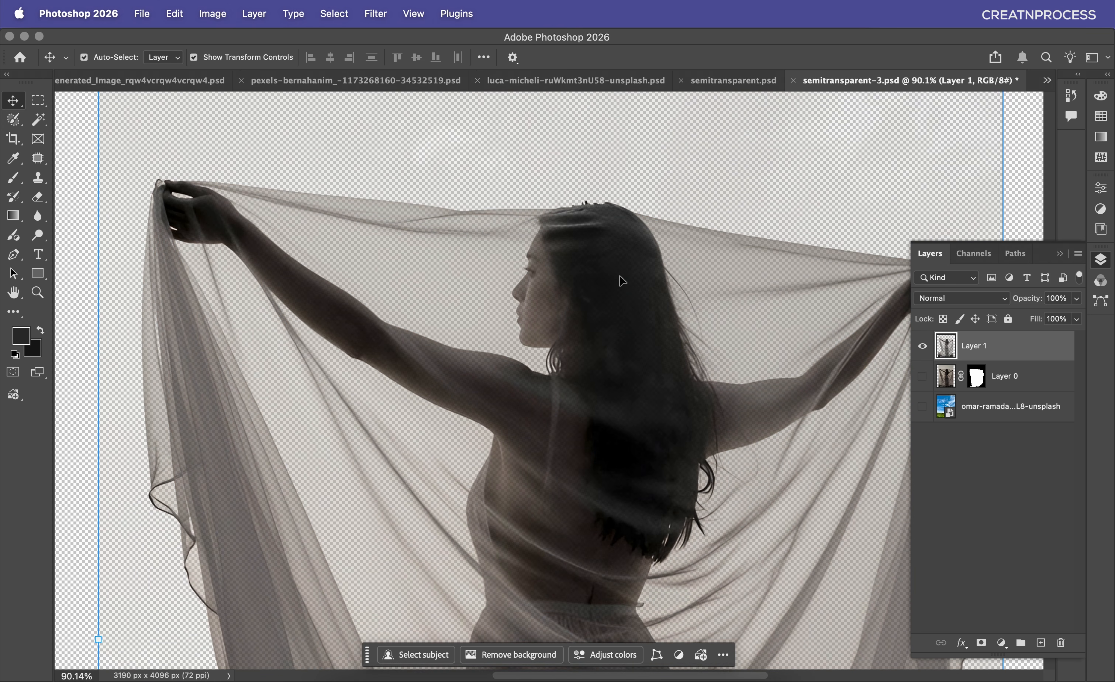
scroll(569, 304, down, 2)
scroll(570, 304, right, 2)
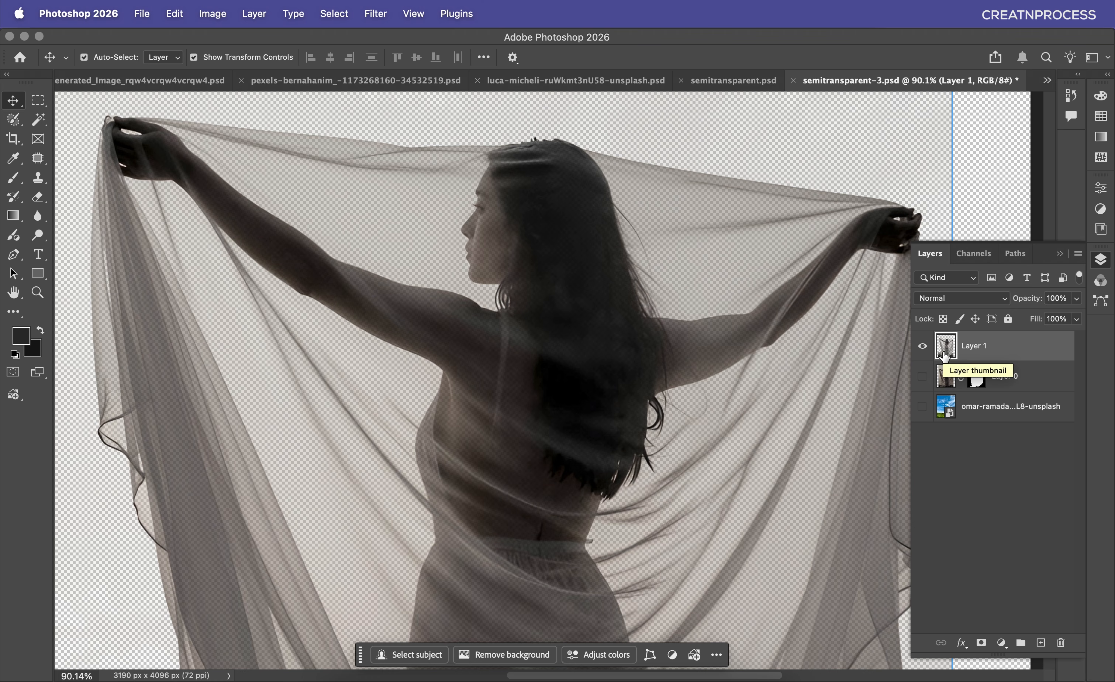
Step: Duplicate the semi-transparent veil layer and merge both copies into one denser layer
key(ctrl+j)
scroll(1024, 354, up, 1)
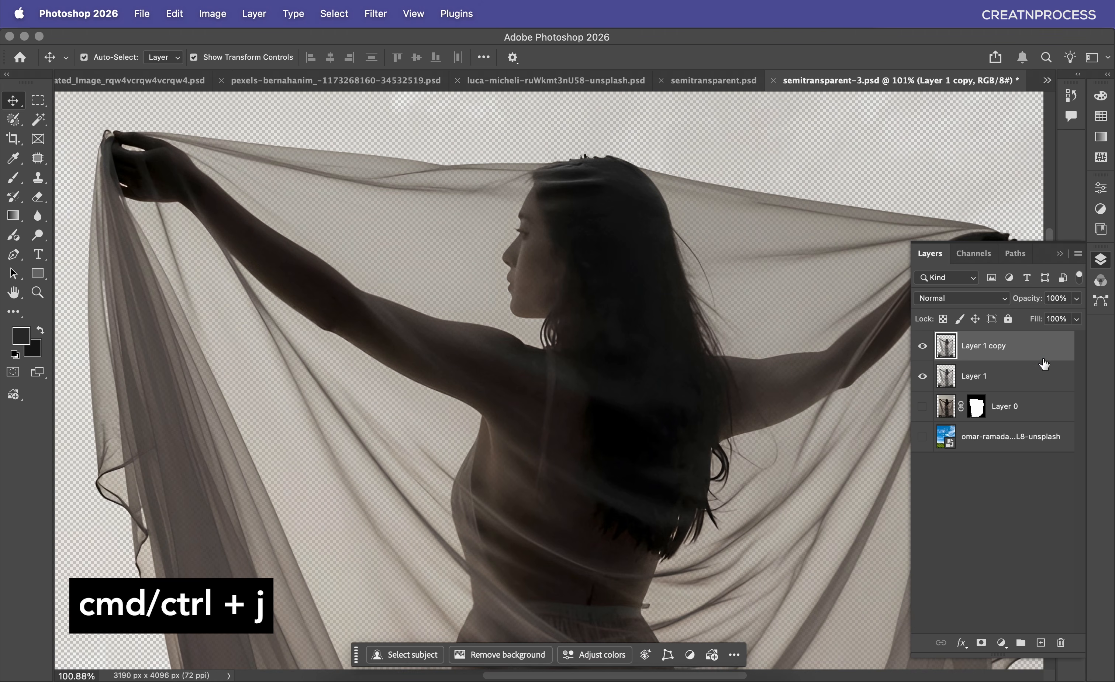
shift+click(1044, 368)
right_click(1044, 371)
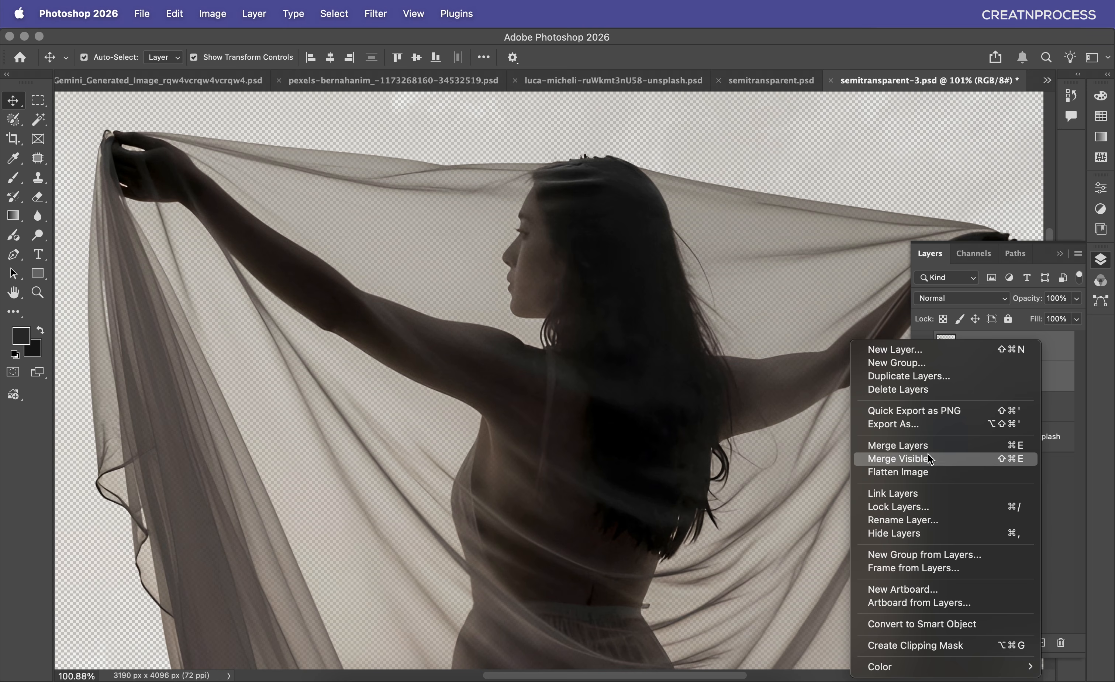
click(928, 446)
Step: Show the sky background again and examine the merged veil layer from the head down to the leftover ground
click(923, 347)
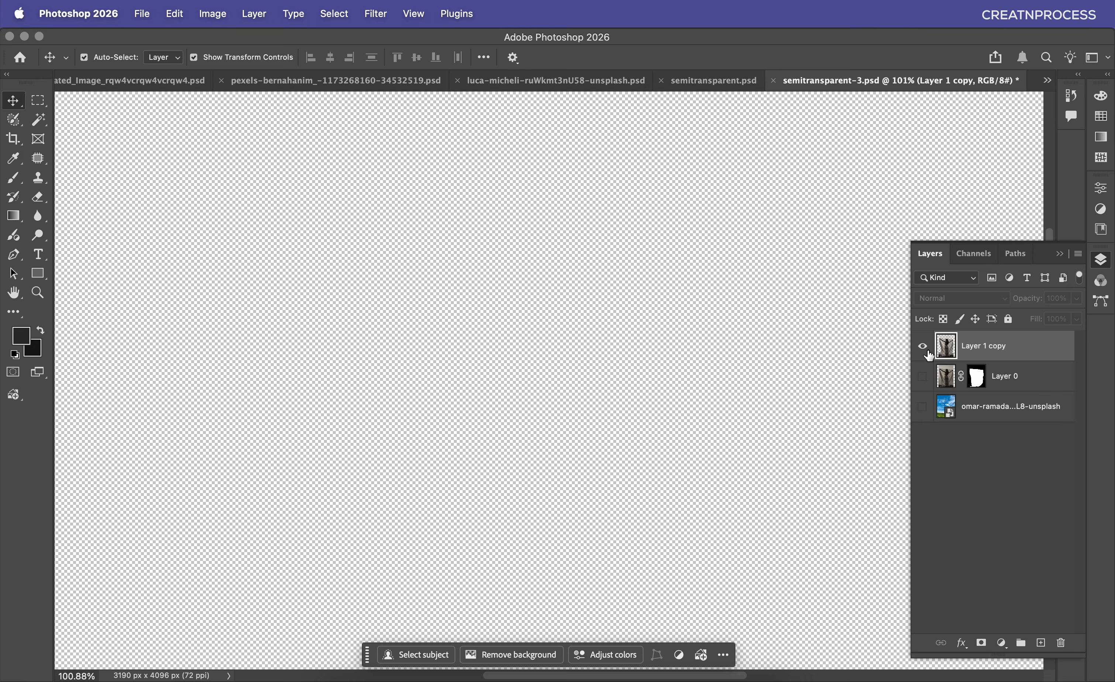
click(923, 407)
click(923, 376)
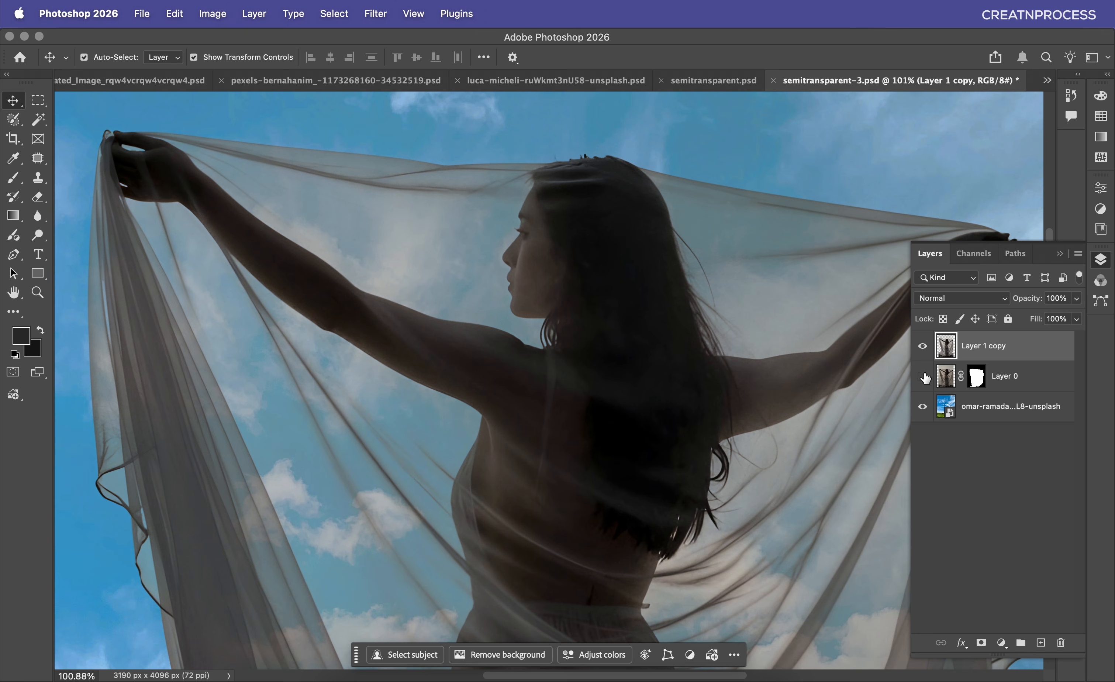
scroll(851, 371, down, 8)
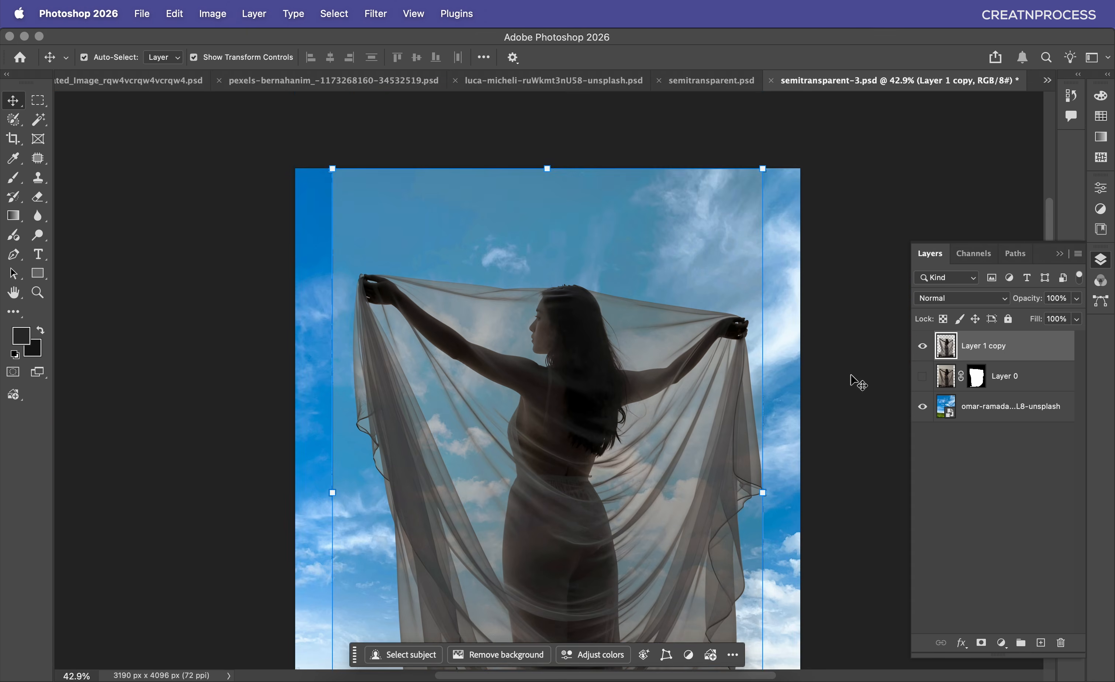
scroll(852, 373, down, 4)
click(788, 422)
scroll(732, 425, up, 3)
scroll(645, 429, down, 8)
scroll(481, 435, up, 4)
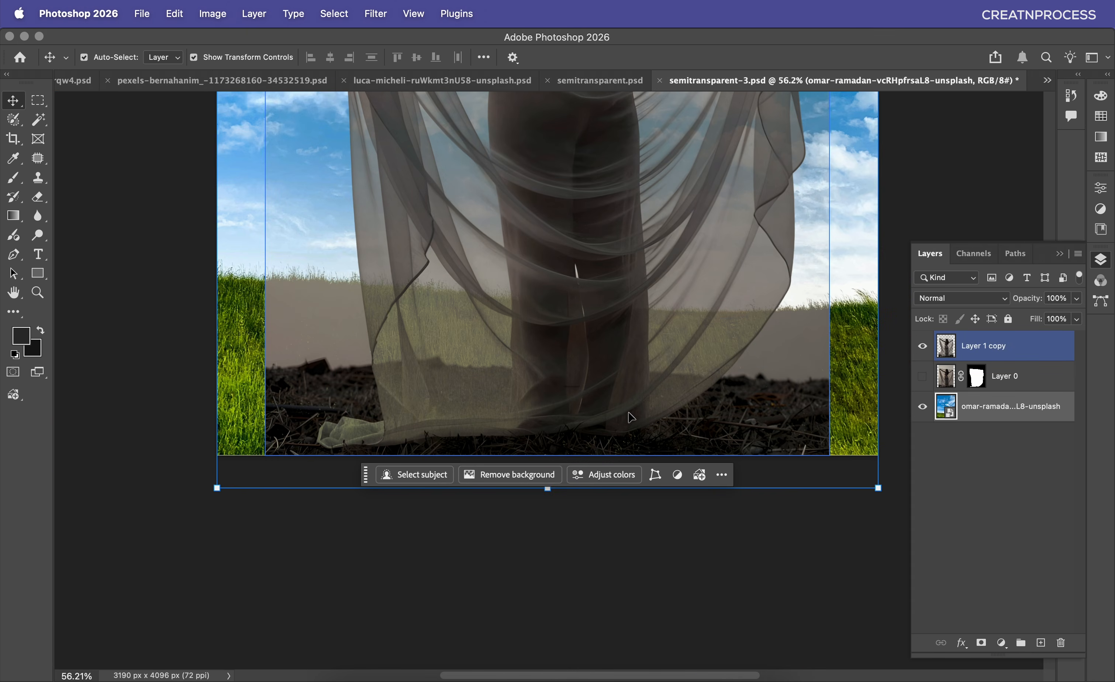
Step: Copy Layer 0's mask onto the merged veil layer to hide the leftover ground, and select that layer's image
scroll(737, 411, up, 7)
click(977, 378)
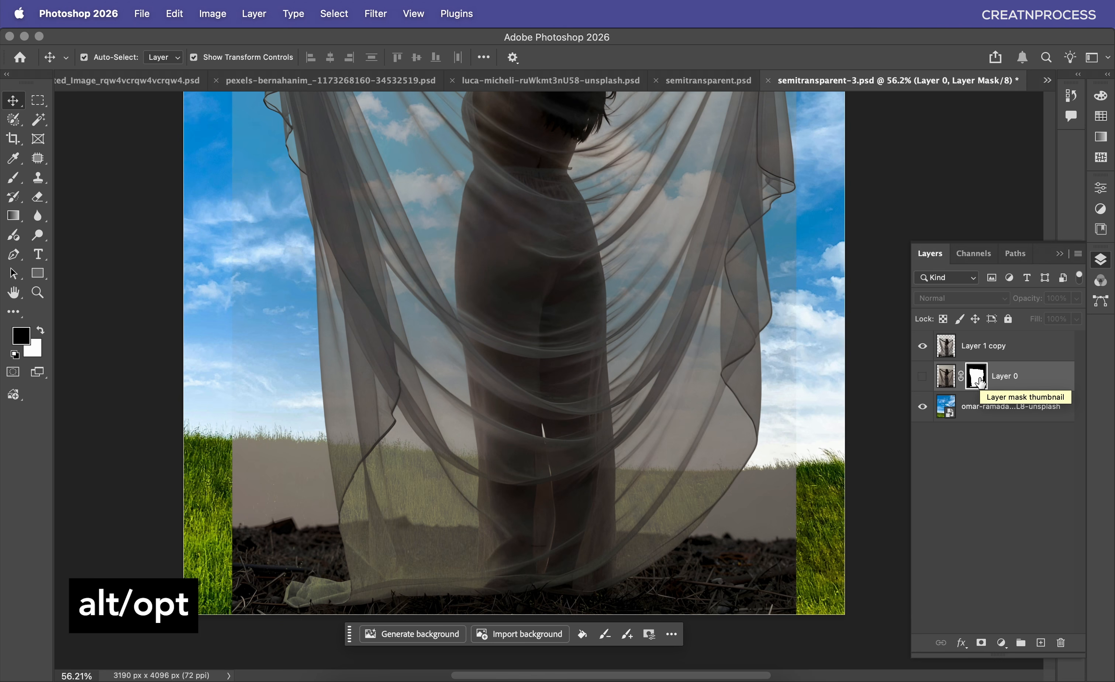
drag(980, 379, 984, 347)
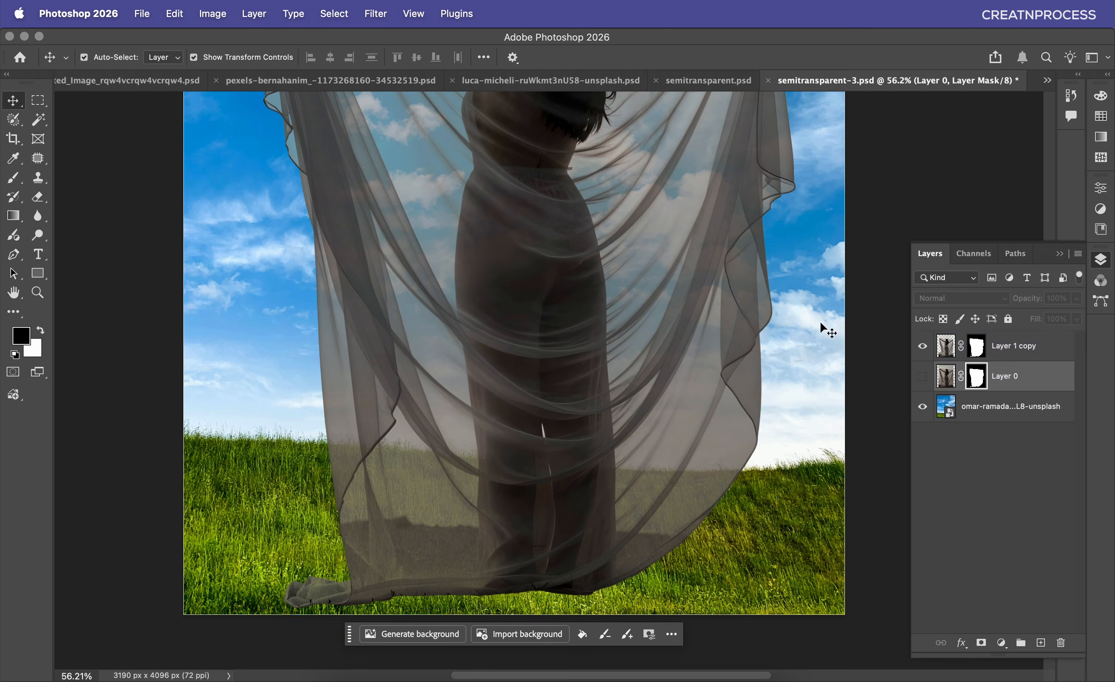
scroll(755, 327, down, 1)
scroll(751, 321, down, 6)
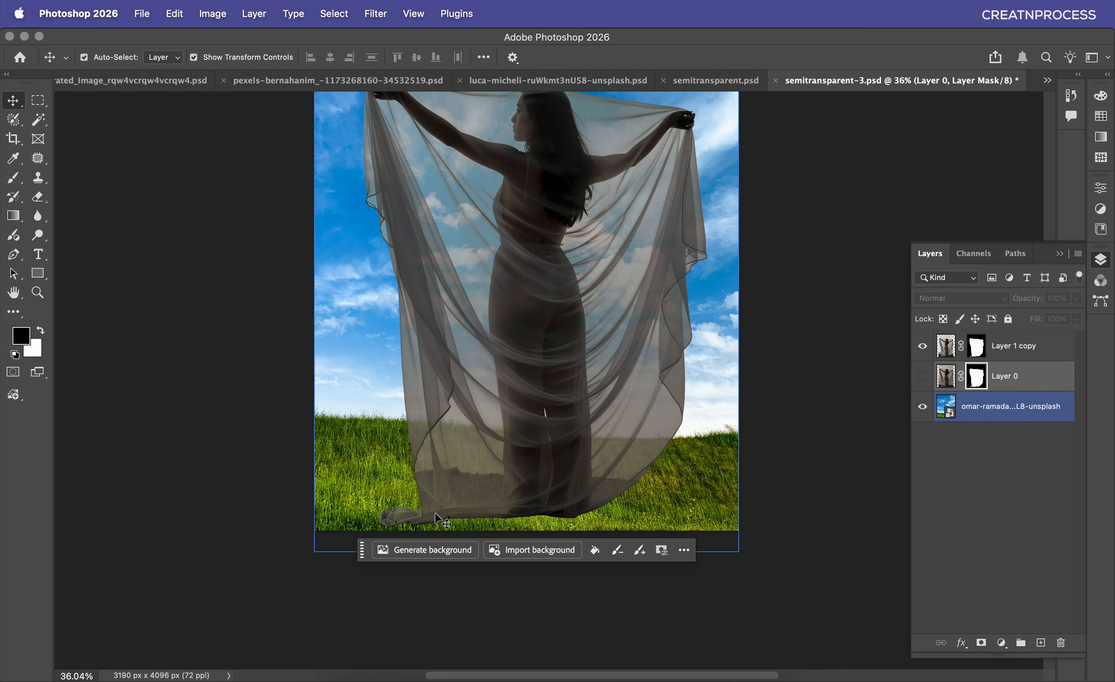
click(949, 356)
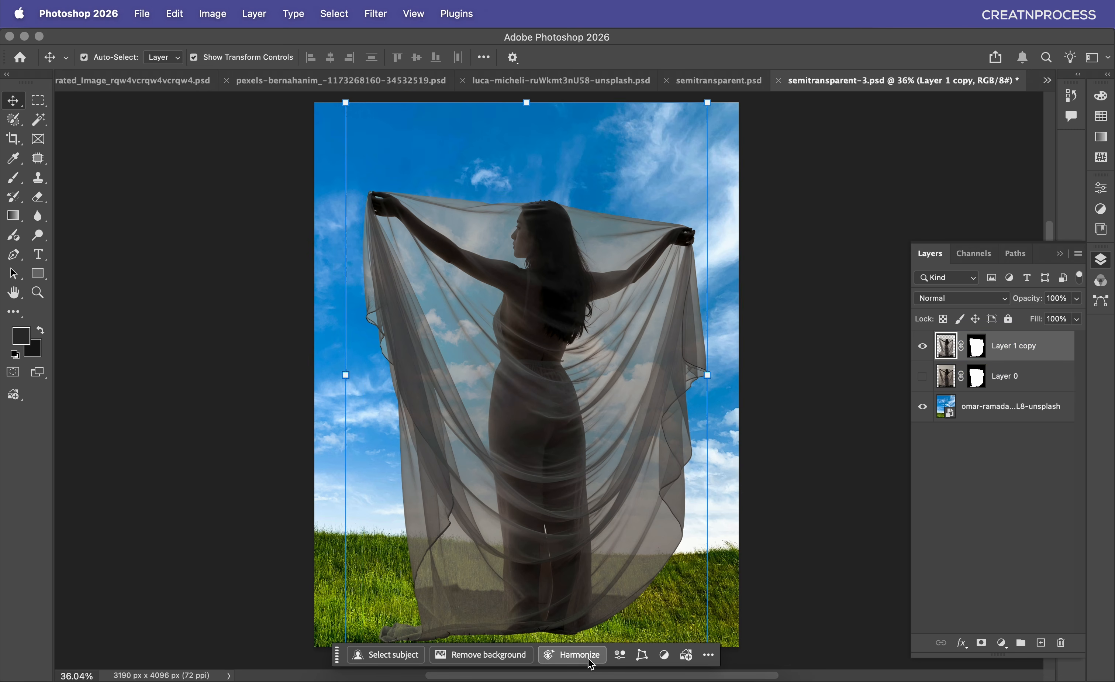
Step: Harmonize the merged veil layer with the sky background and examine the first variation from the feet up to the head
click(577, 654)
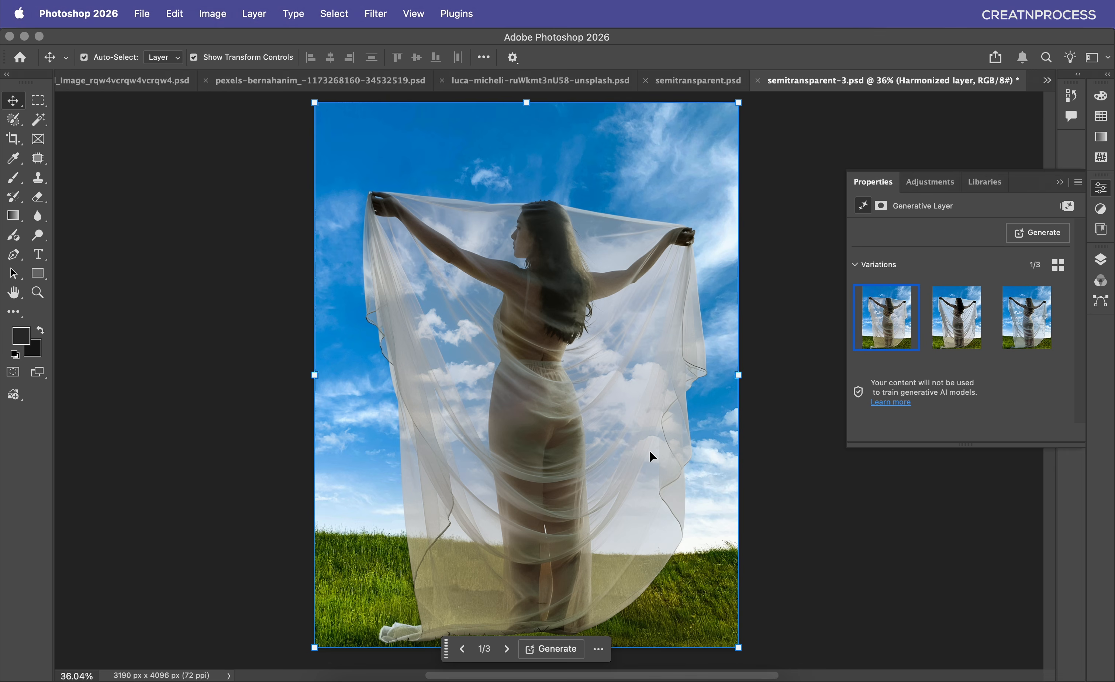
scroll(648, 450, down, 3)
scroll(649, 449, up, 3)
click(795, 412)
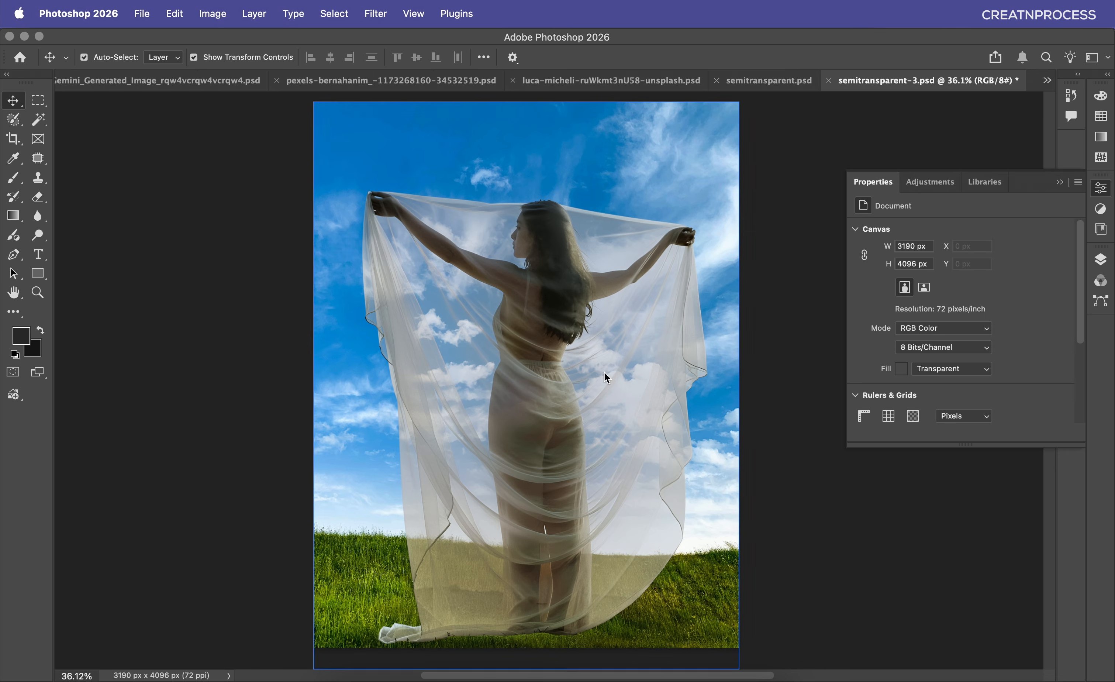
scroll(605, 354, down, 1)
scroll(608, 347, up, 3)
scroll(599, 339, up, 3)
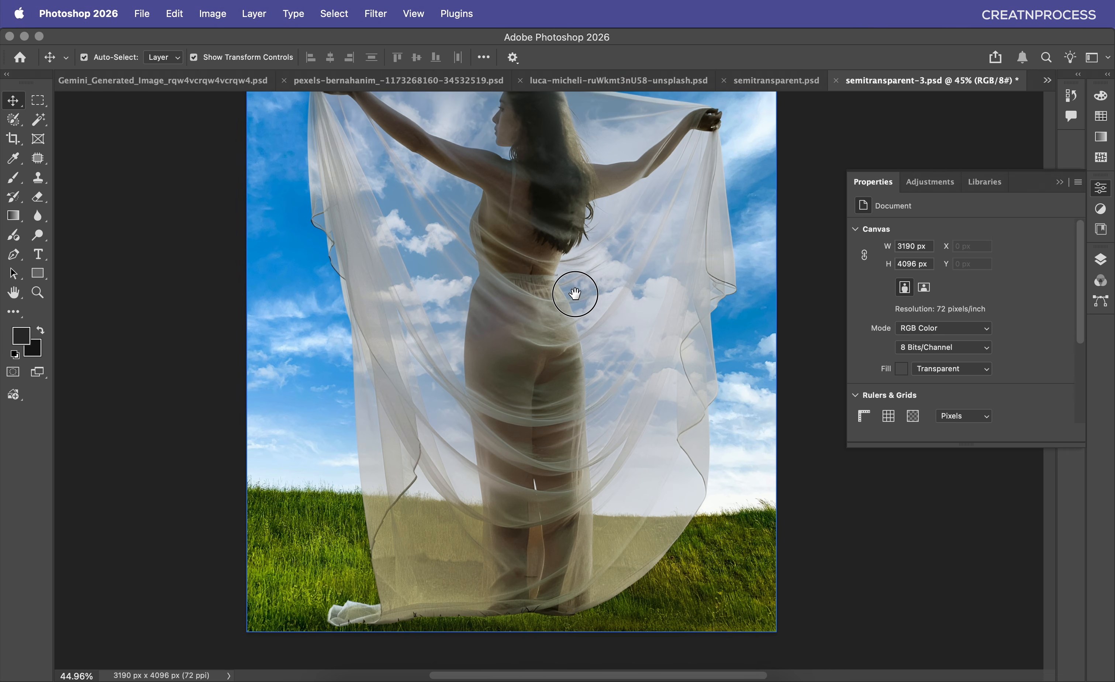
scroll(614, 282, up, 3)
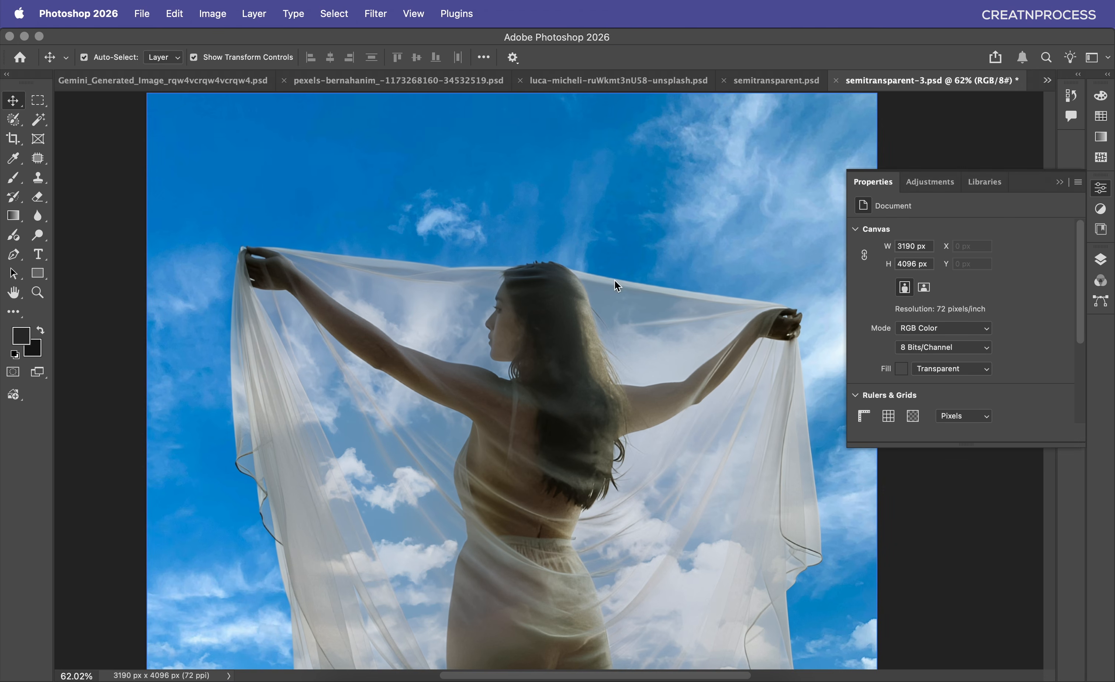
scroll(643, 269, down, 2)
scroll(642, 263, down, 3)
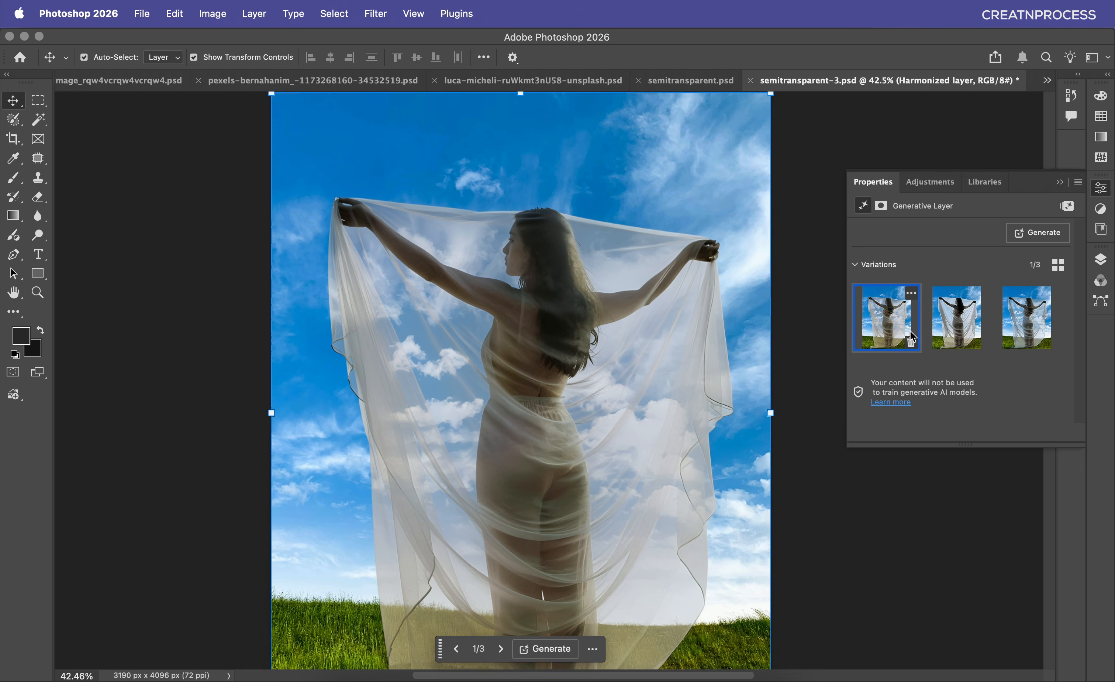
Step: Compare the second, third and first Harmonize variations of the veiled woman over the whole image
click(952, 324)
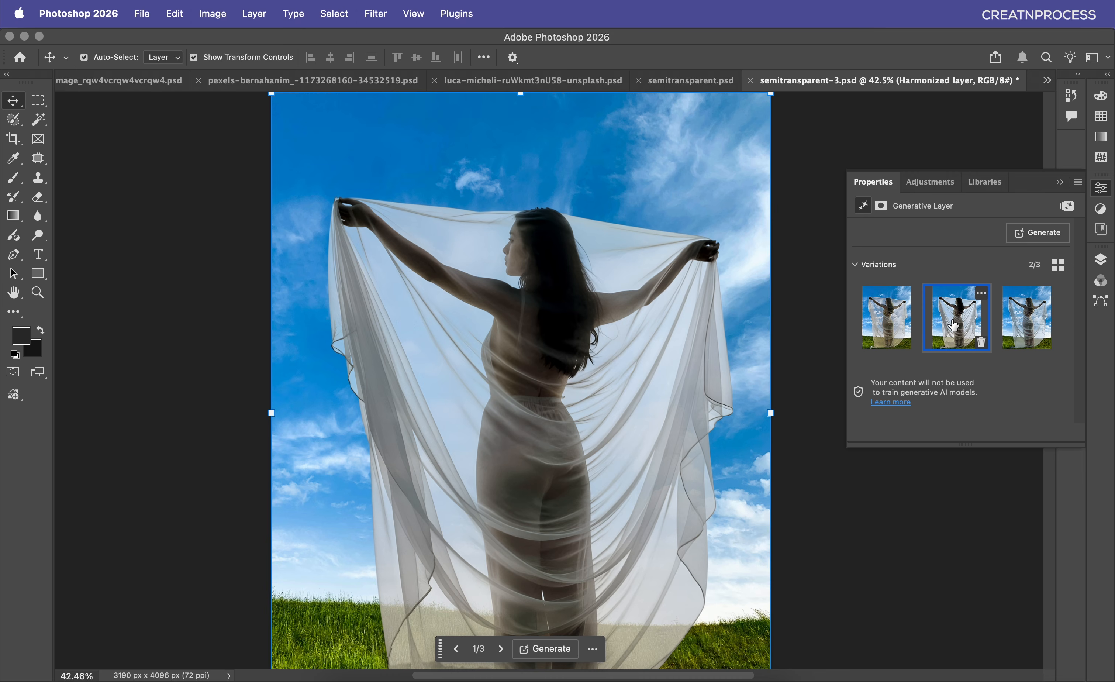
click(1026, 318)
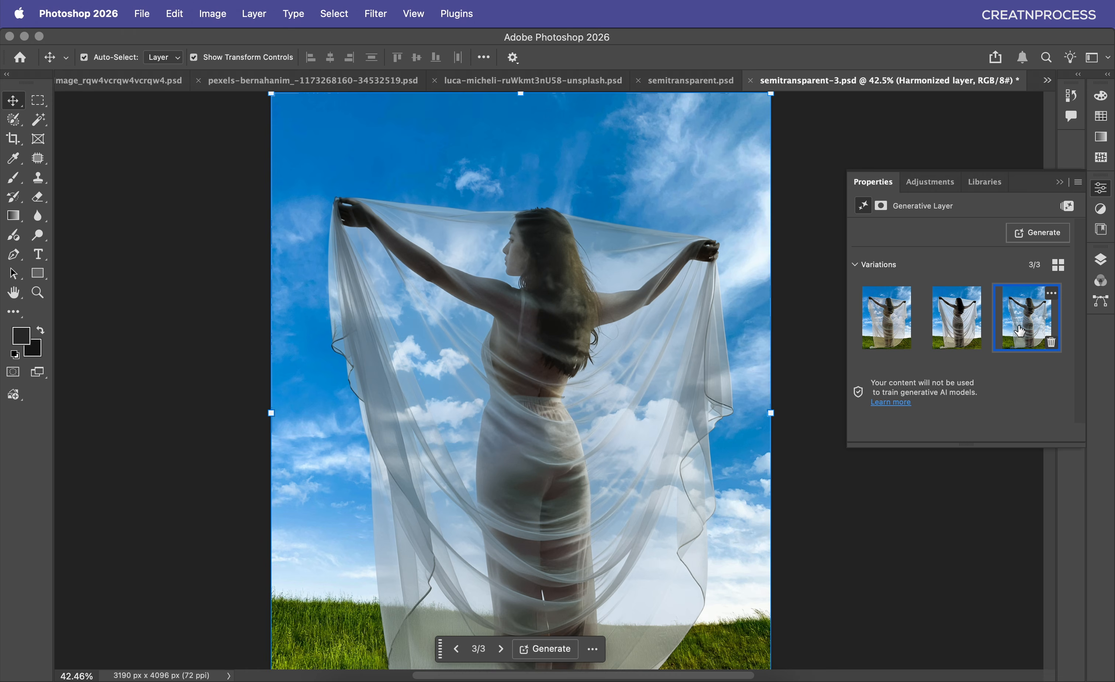
scroll(657, 353, down, 3)
drag(658, 353, 652, 340)
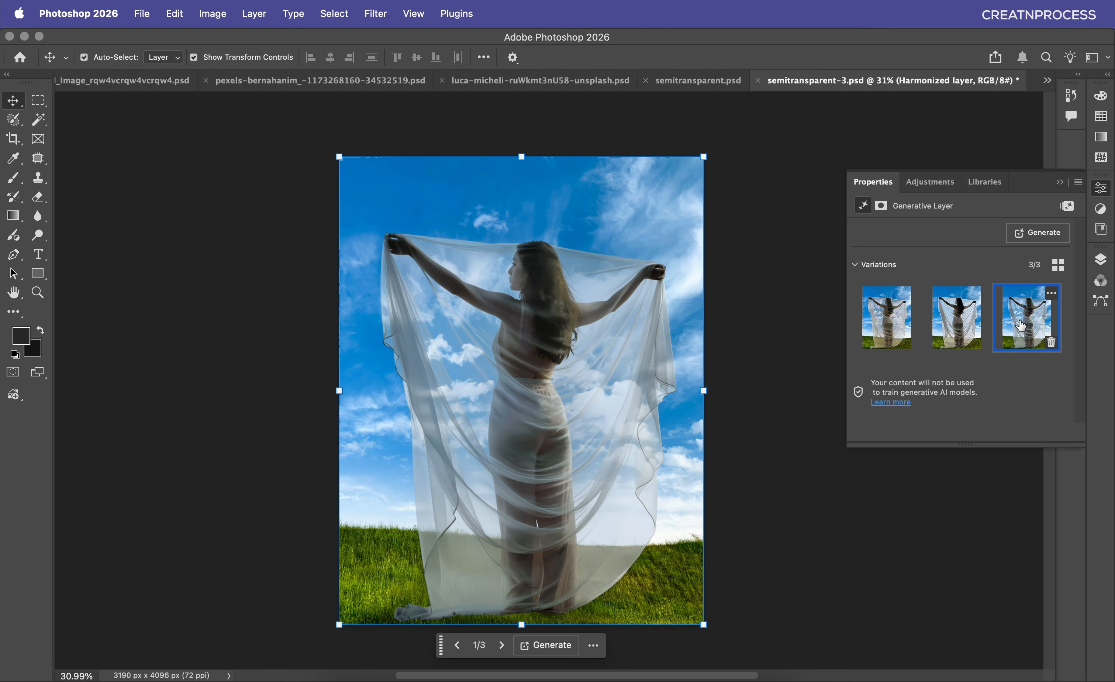
click(892, 327)
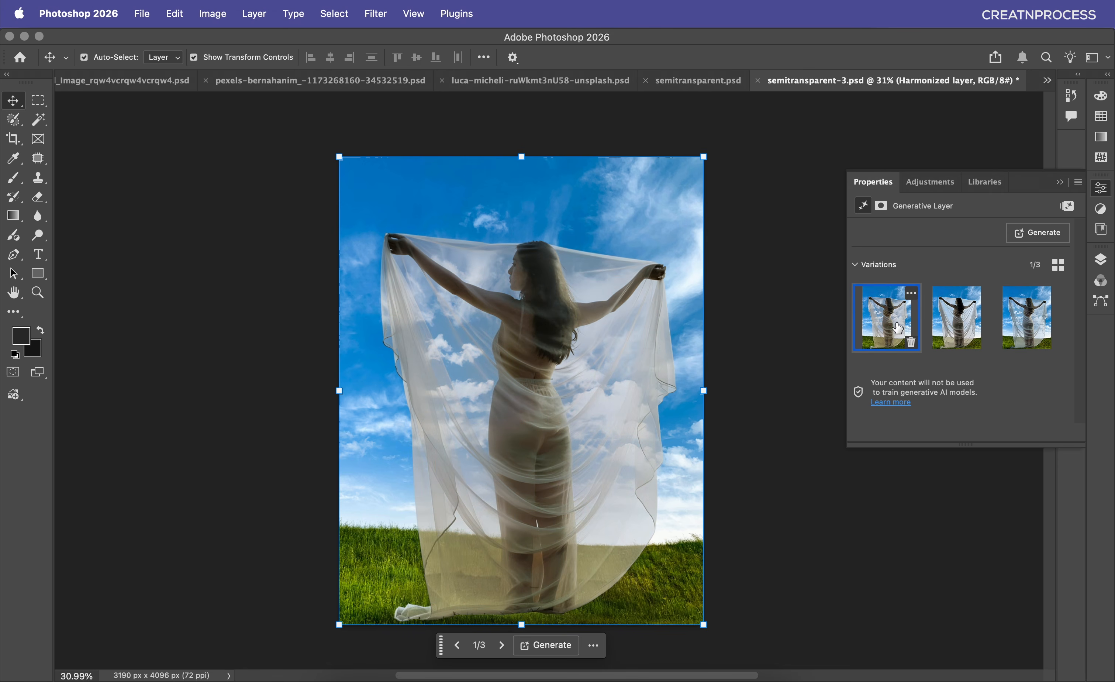
click(1025, 327)
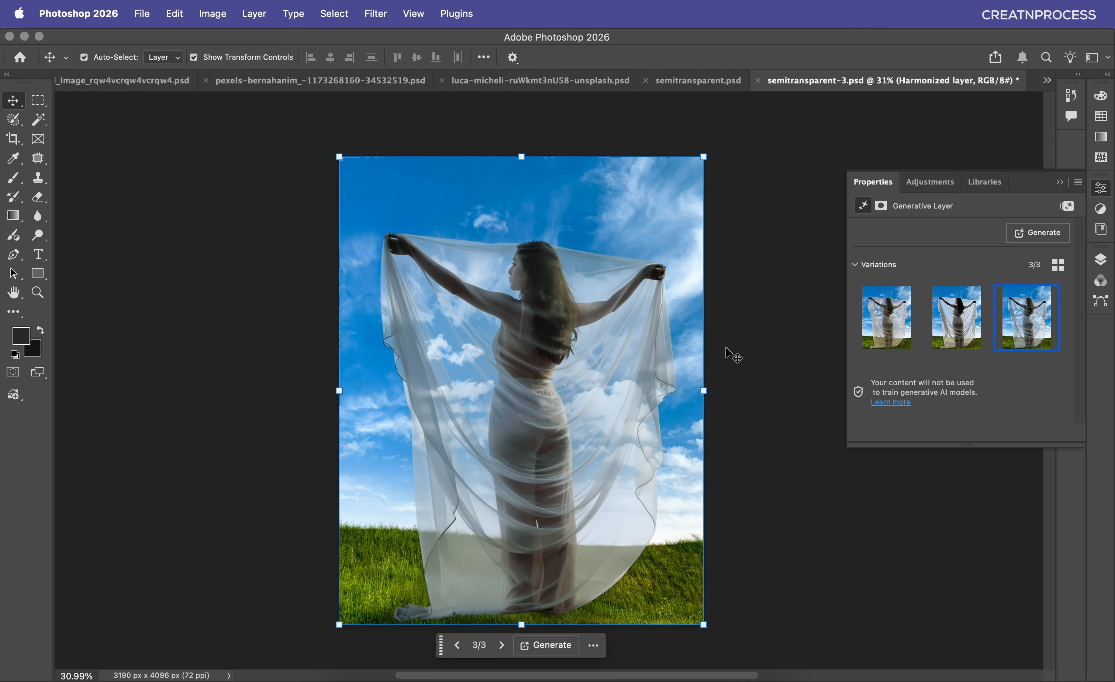
Step: Compare the third variation with the first one up close, and keep the third variation for the harmonized layer
key(super+plus)
drag(594, 316, 512, 573)
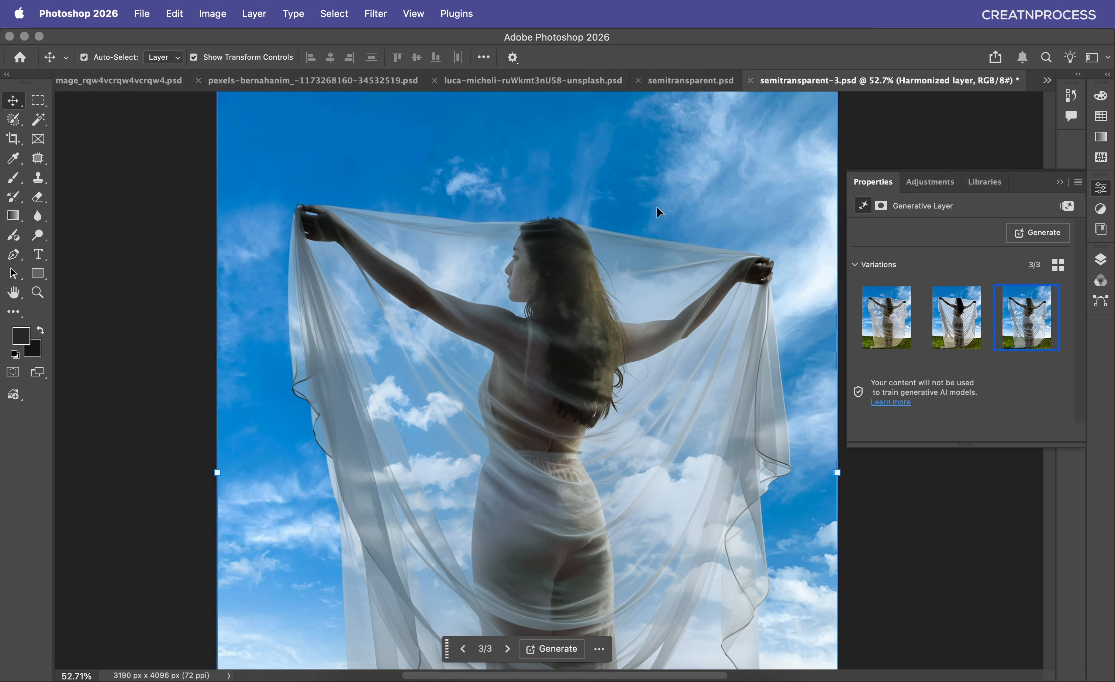
drag(686, 482, 687, 433)
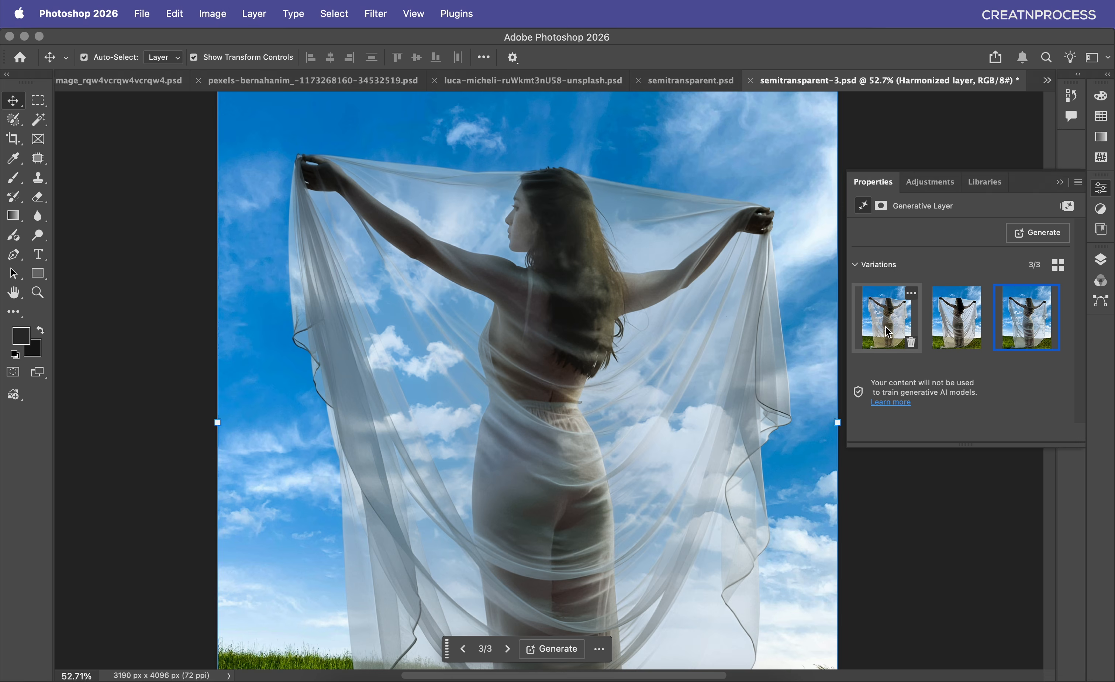
click(887, 320)
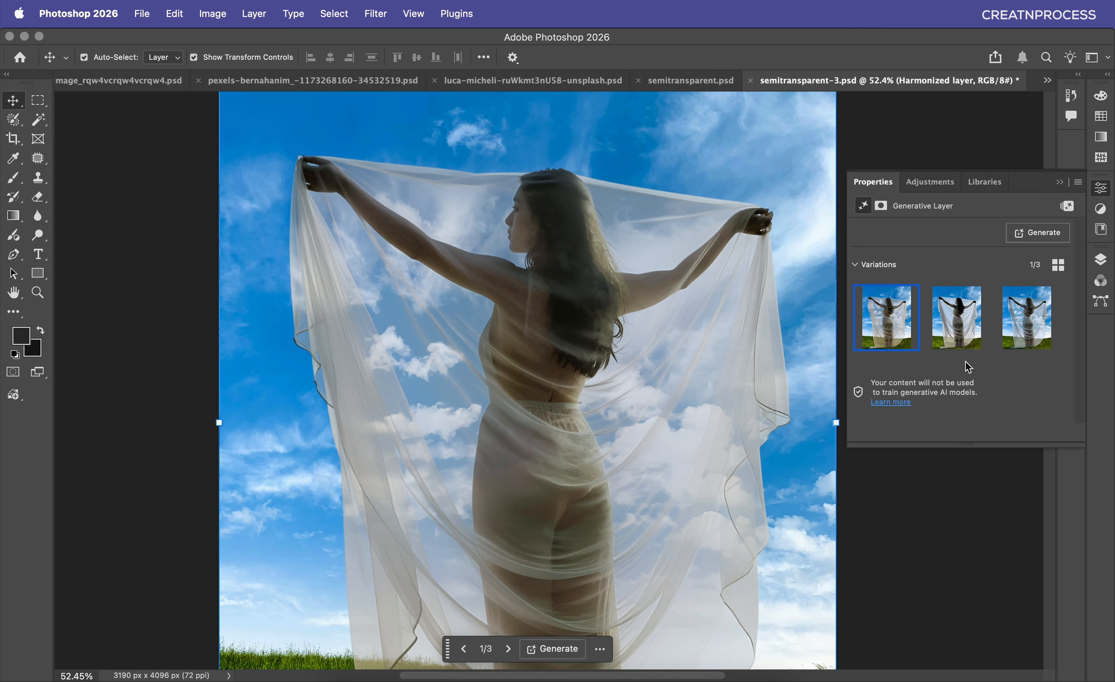
click(1016, 323)
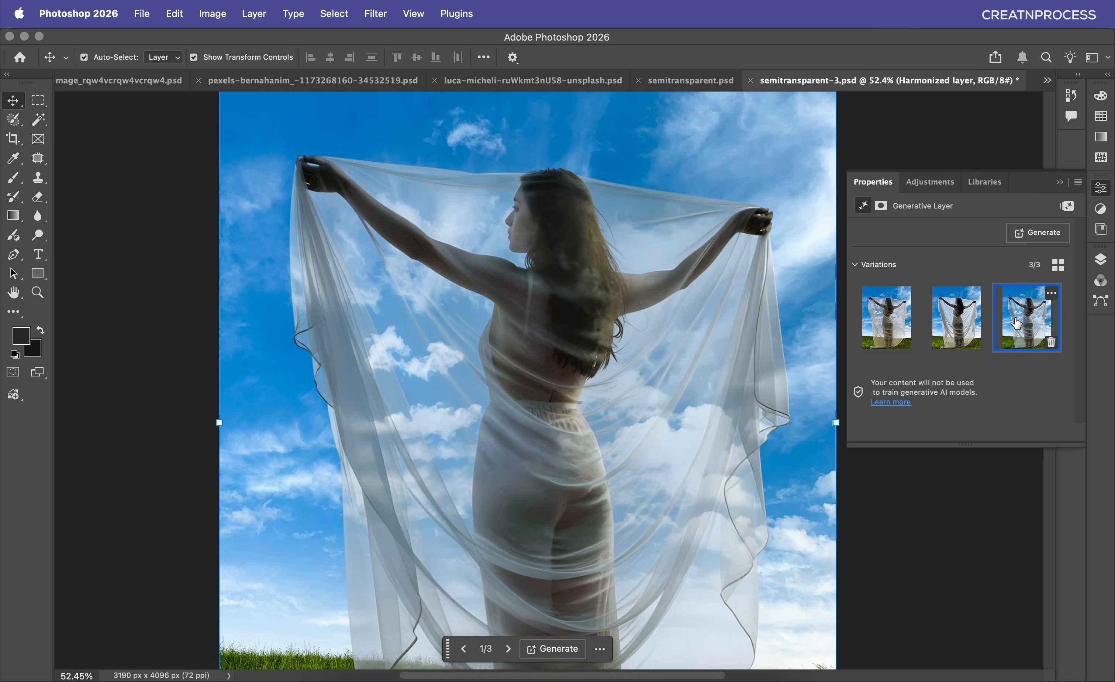
scroll(660, 383, down, 5)
click(658, 383)
click(525, 440)
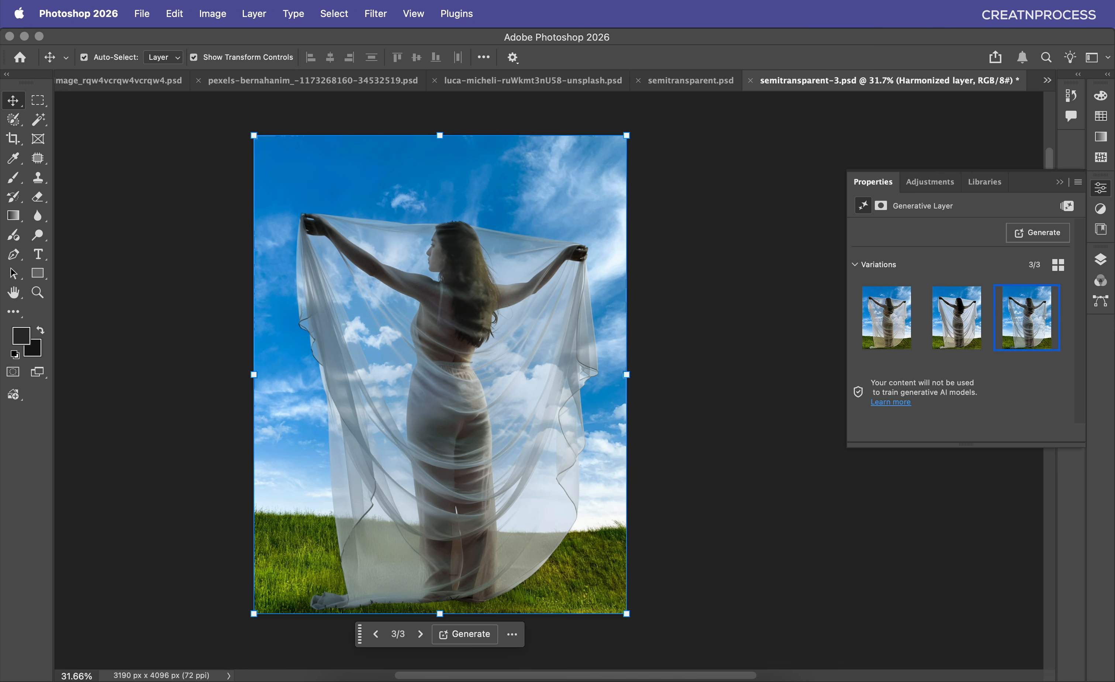
Step: Hide Layer 1 copy and compare the harmonized layer with the original cut-out in Layer 0, keeping only the harmonized layer over the sky
click(1100, 269)
click(935, 377)
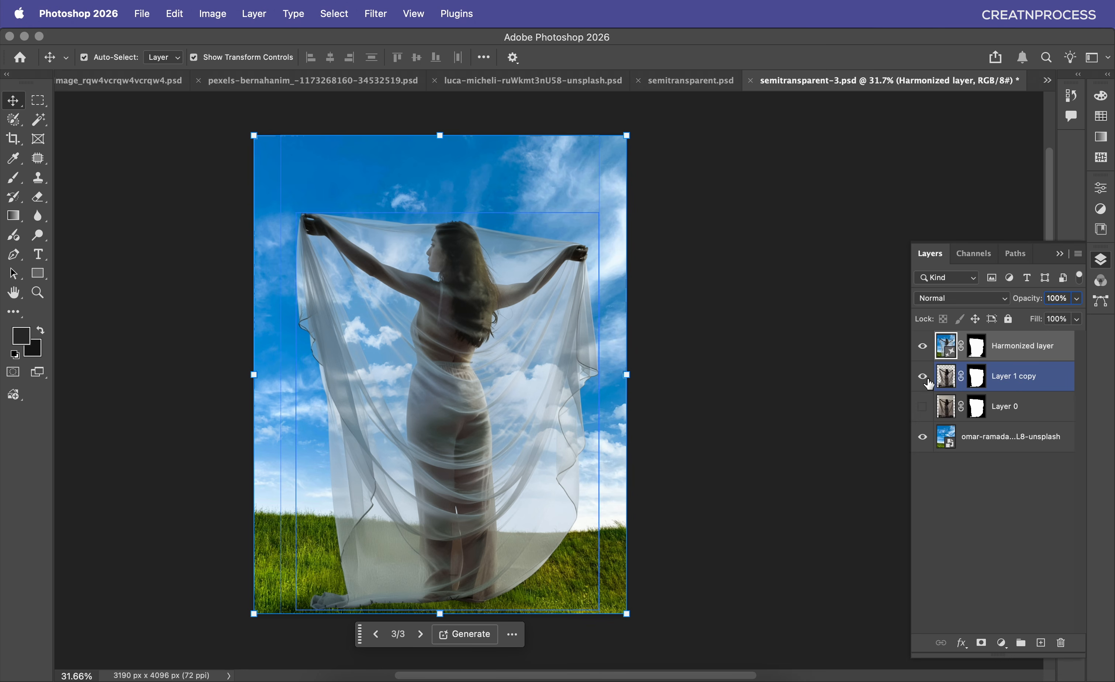
click(923, 377)
click(922, 346)
click(922, 406)
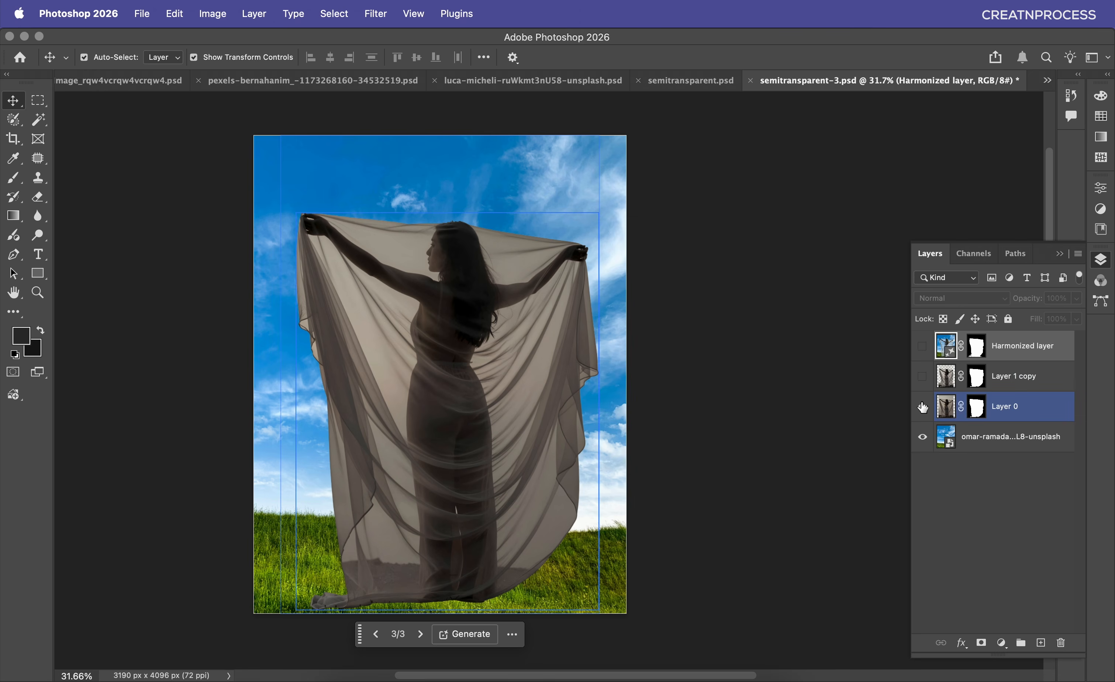
click(923, 406)
click(923, 346)
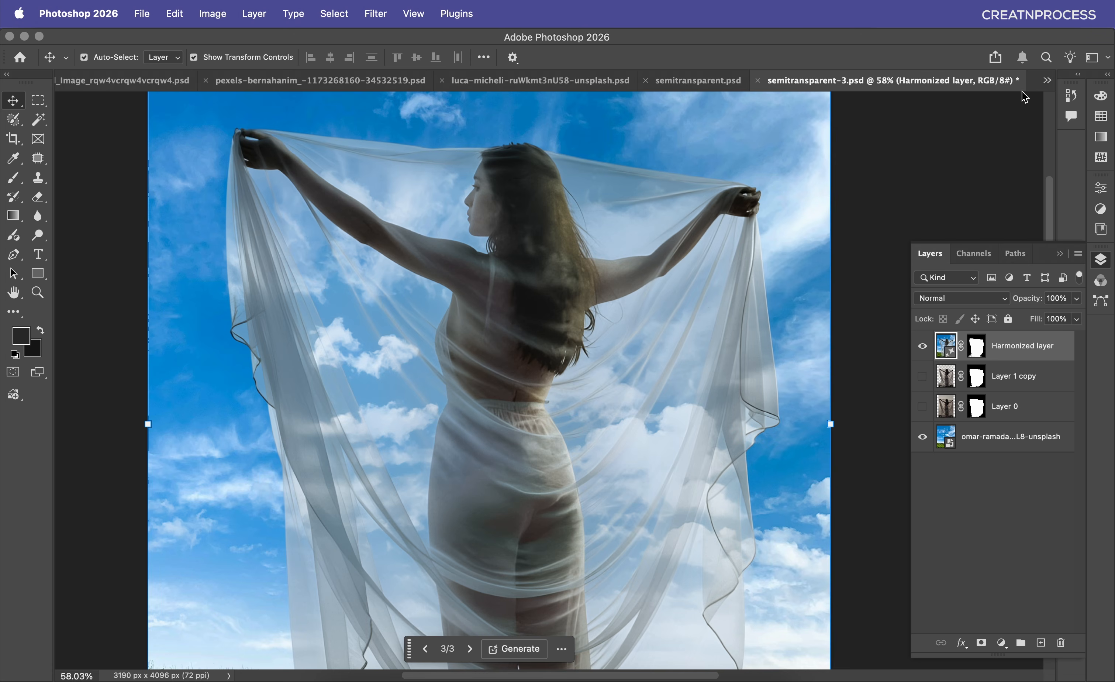
Step: Switch to semitransparent-1.psd and check the beach background beneath the orange-dress photo by hiding and restoring Layer 0
click(1047, 81)
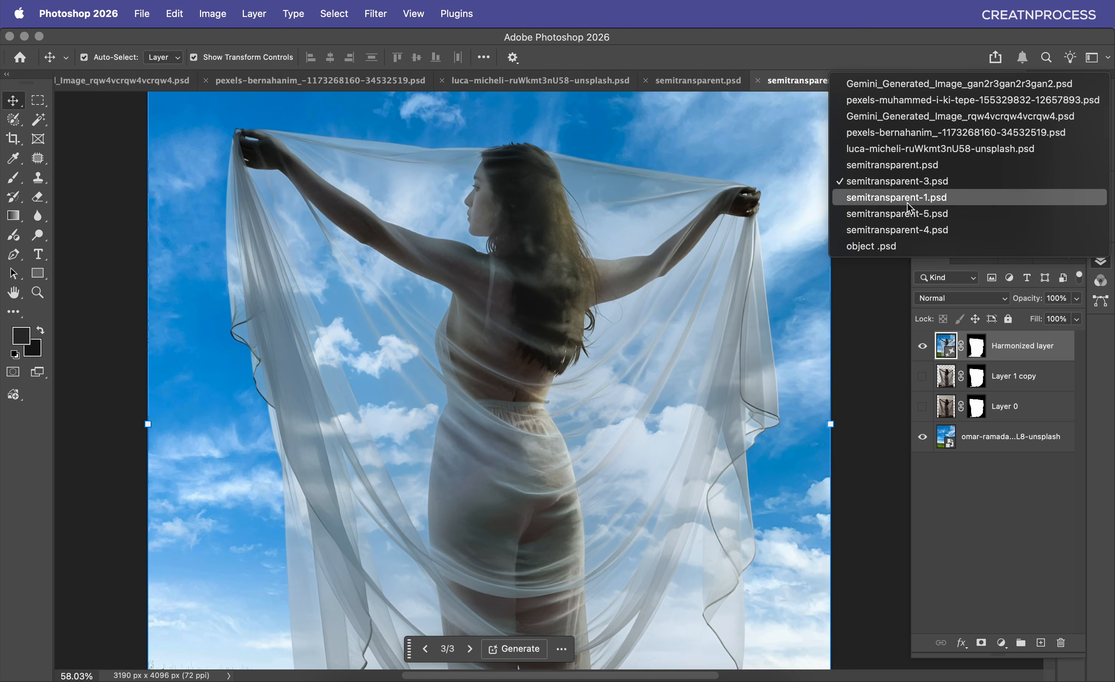
click(938, 197)
click(632, 358)
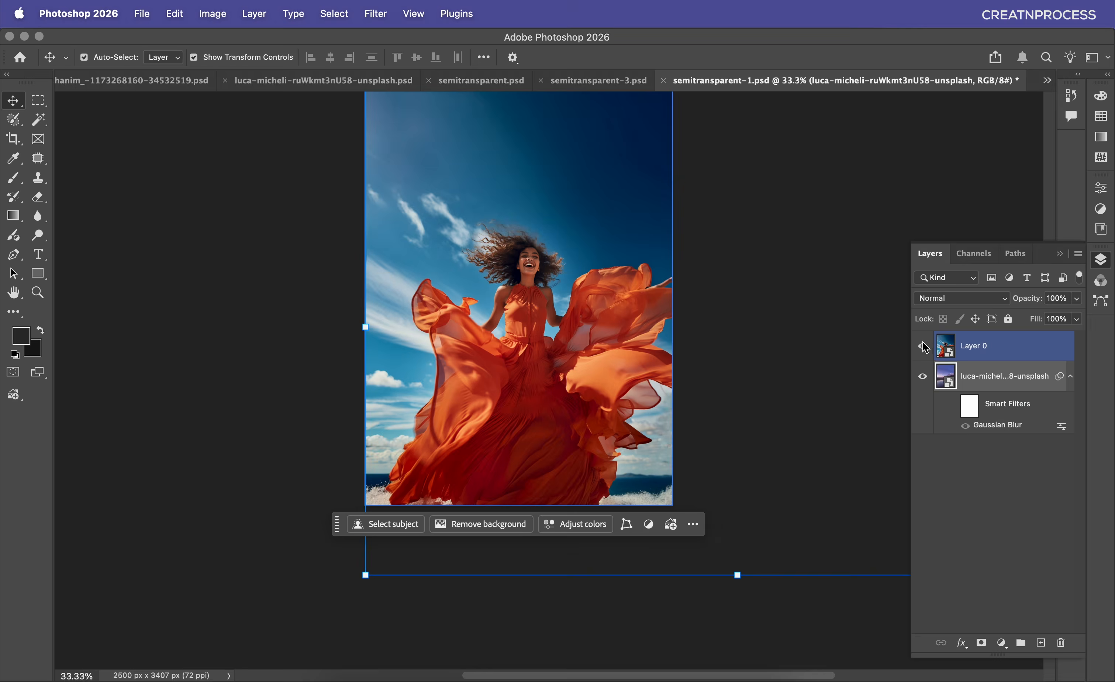
click(923, 346)
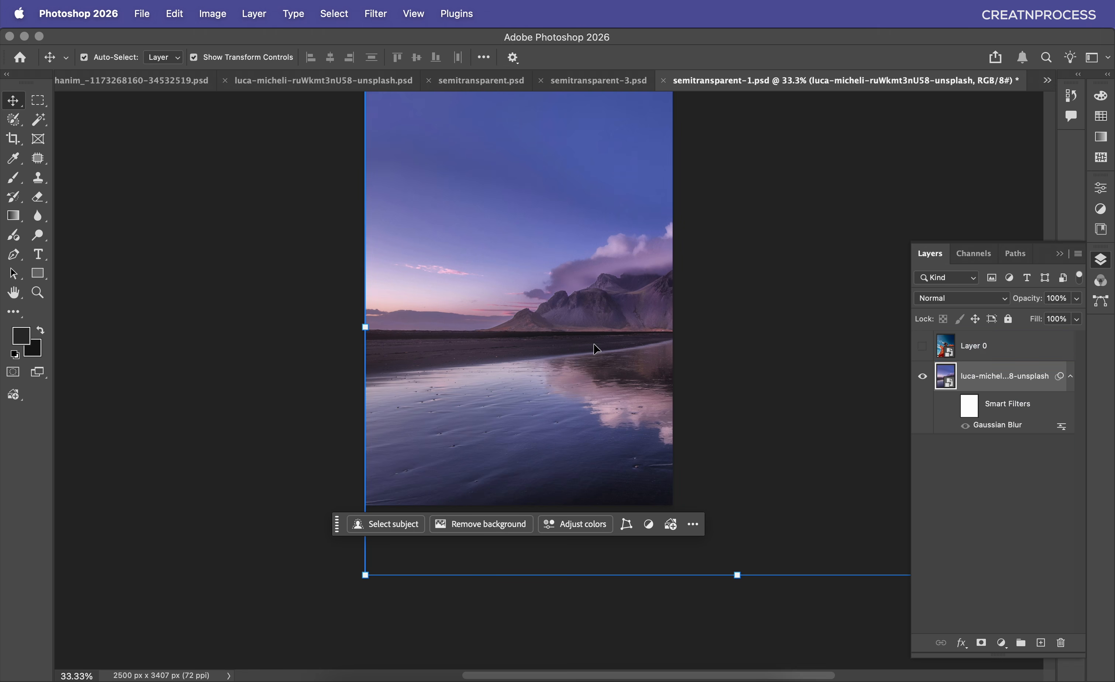
click(922, 346)
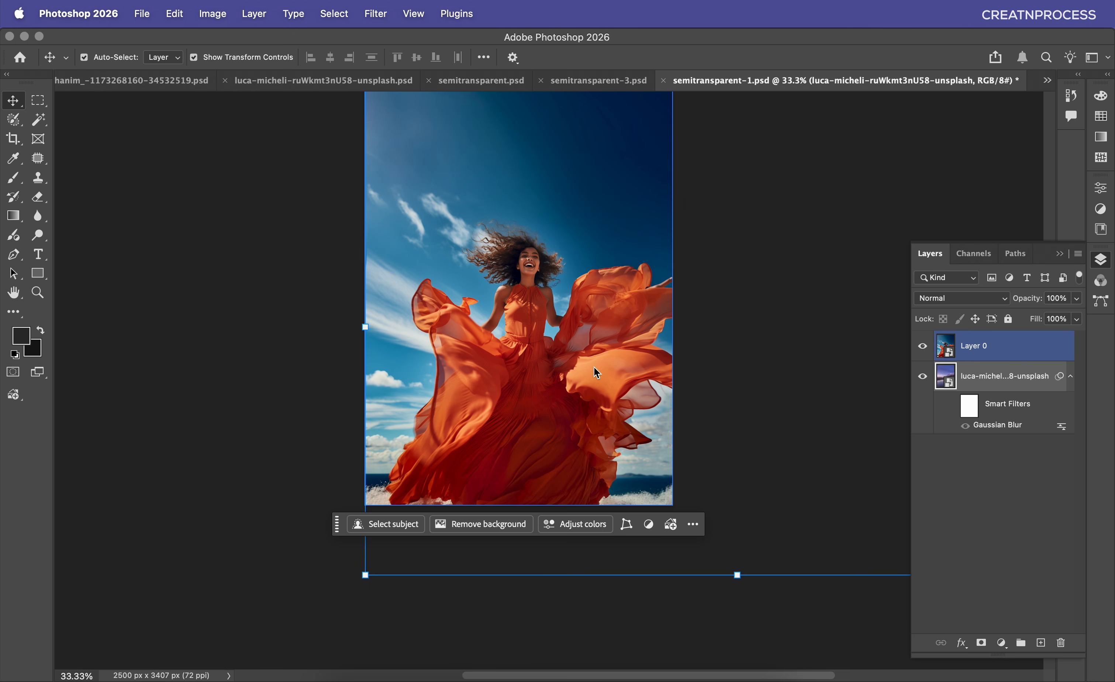
Step: Remove the background from Layer 0 and examine the orange-dress cut-out up close over the beach
click(970, 356)
click(488, 526)
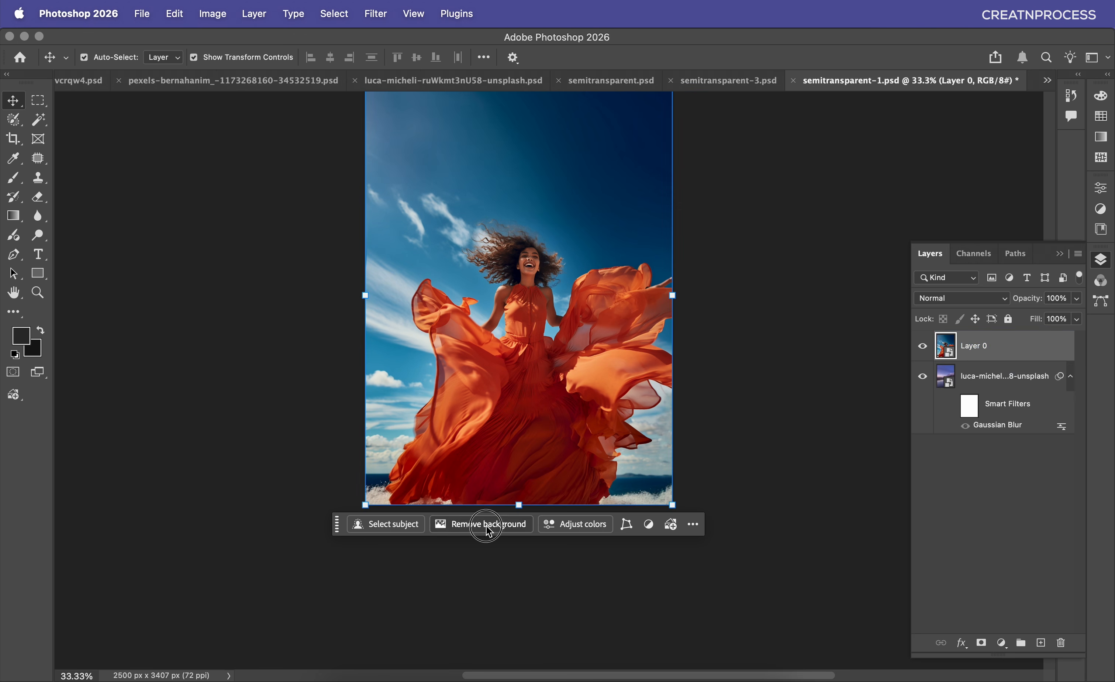
scroll(552, 348, up, 5)
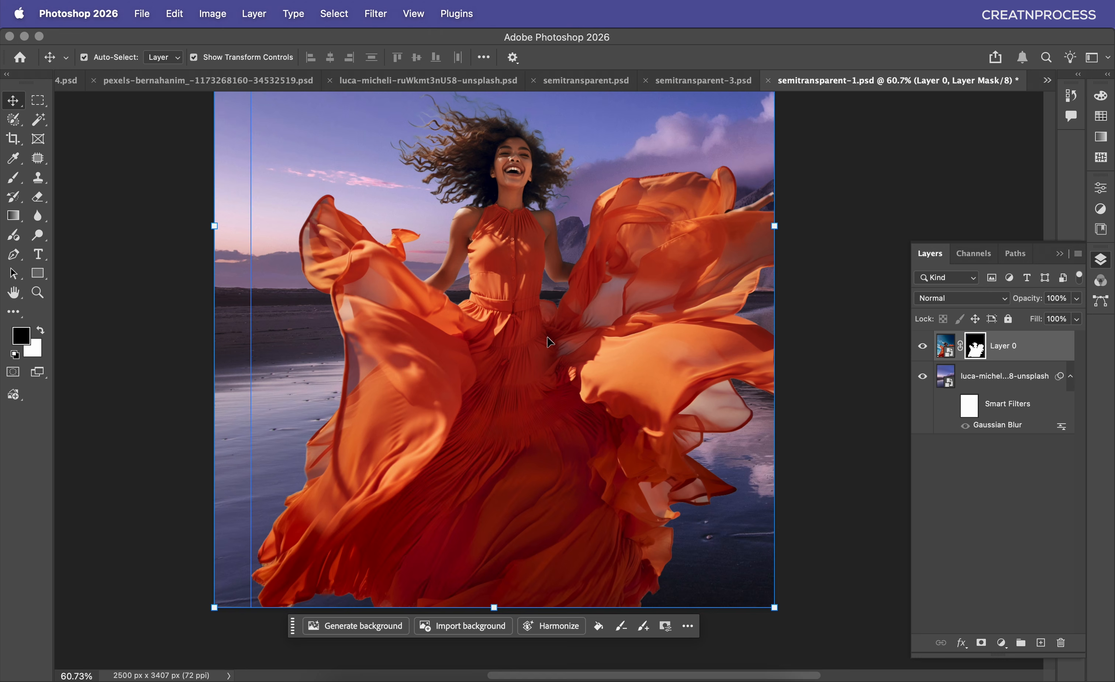
drag(551, 335, 573, 427)
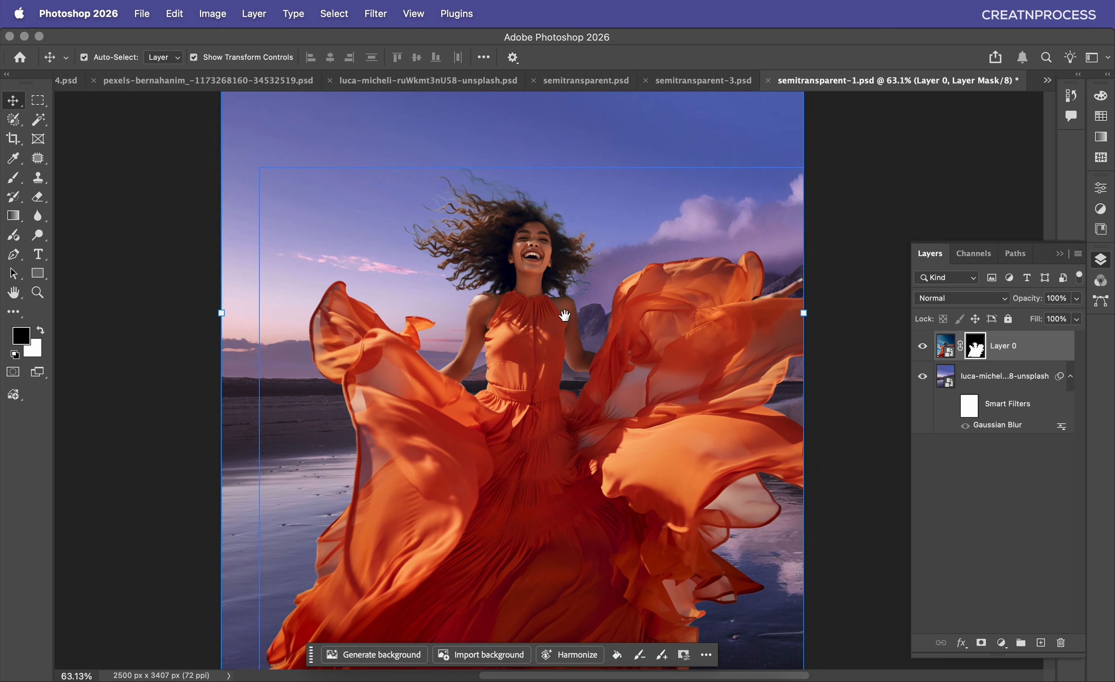
drag(564, 315, 570, 261)
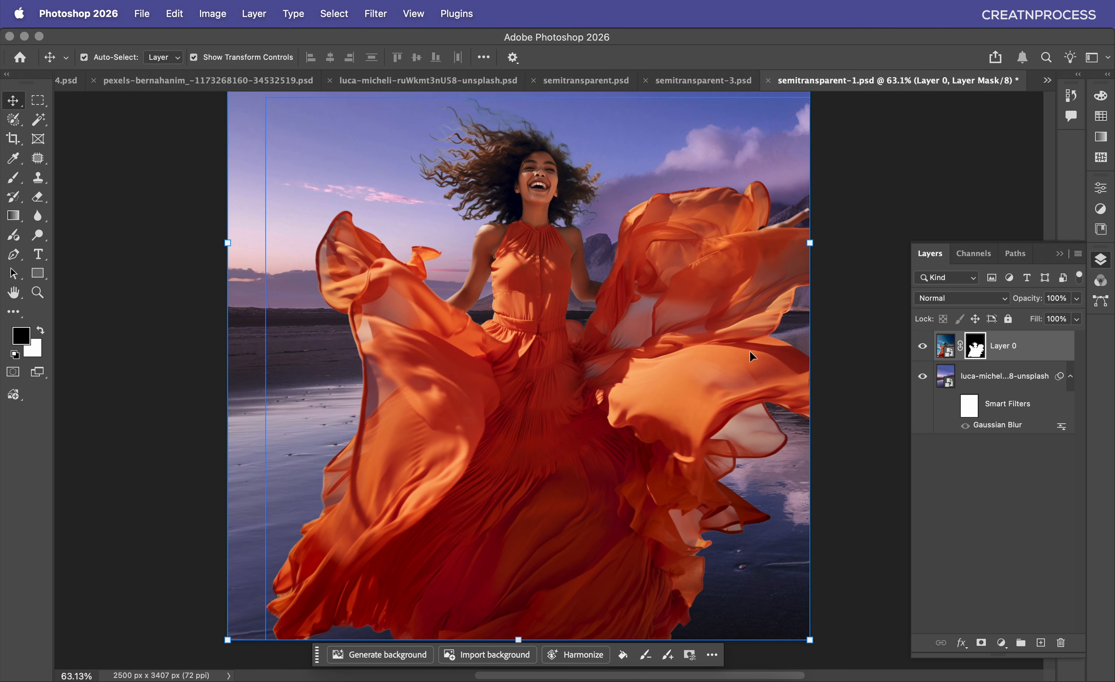
Step: Copy the inverse of the Blue channel's selection from Layer 0's image to a new layer, and hide Layer 0
click(941, 354)
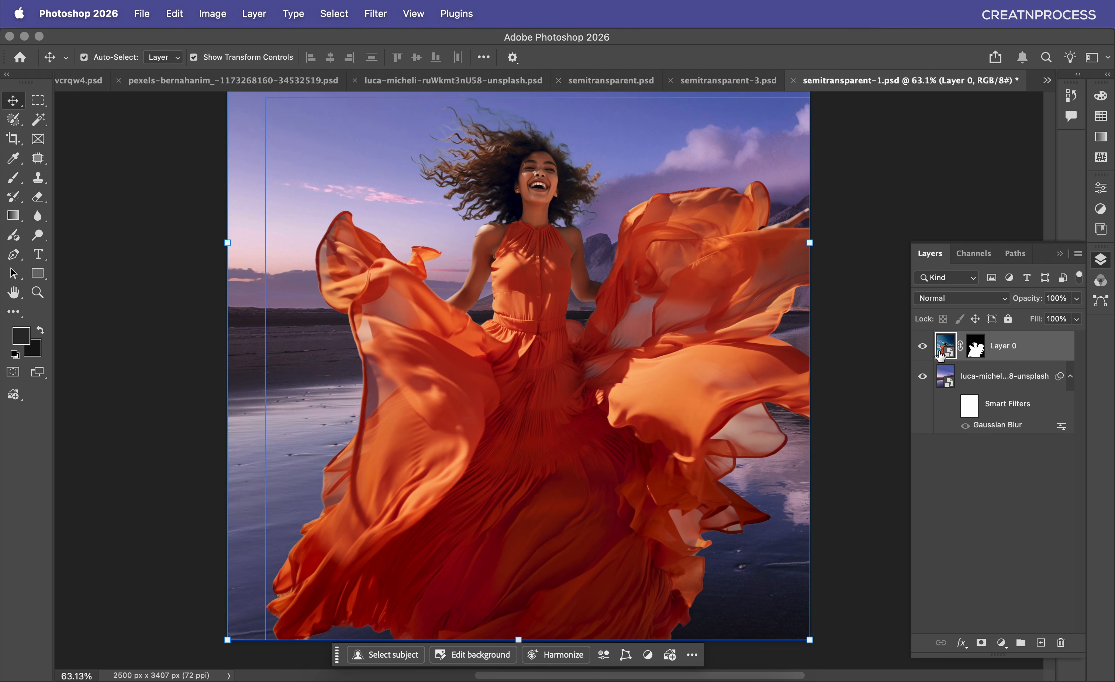
click(976, 251)
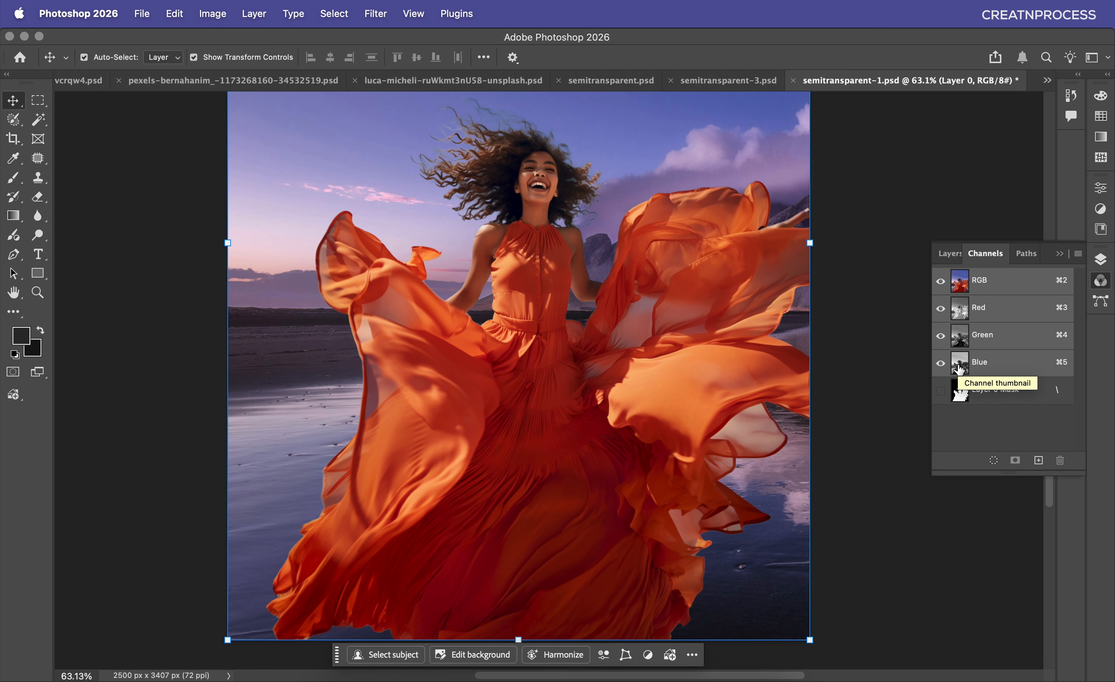
key(super)
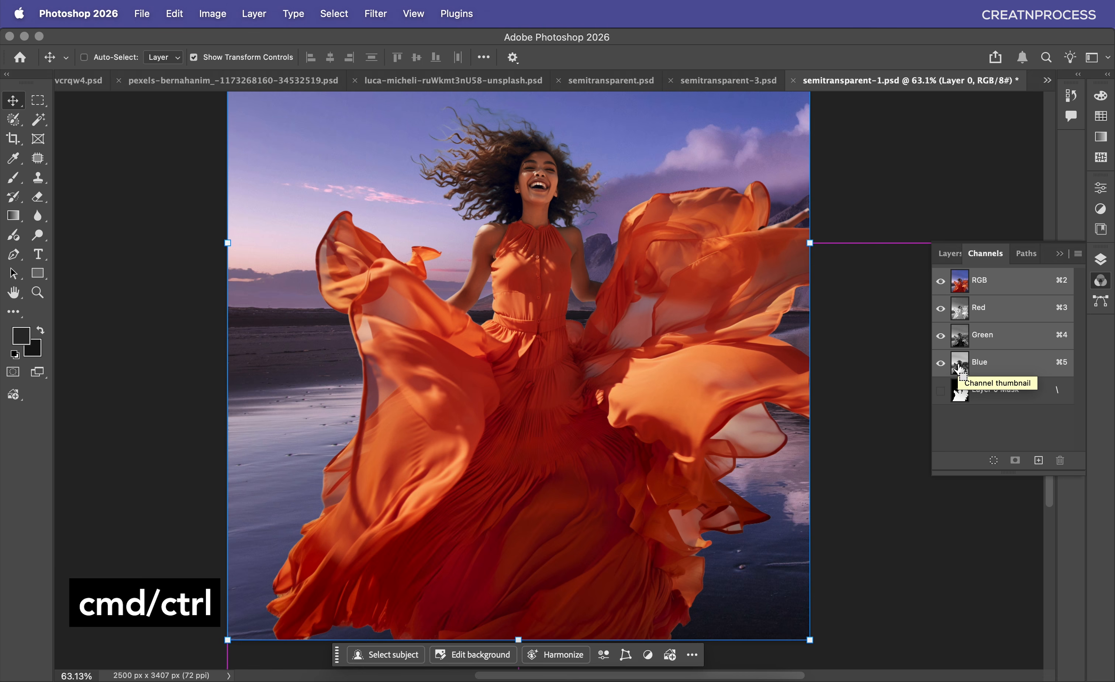
super+click(959, 366)
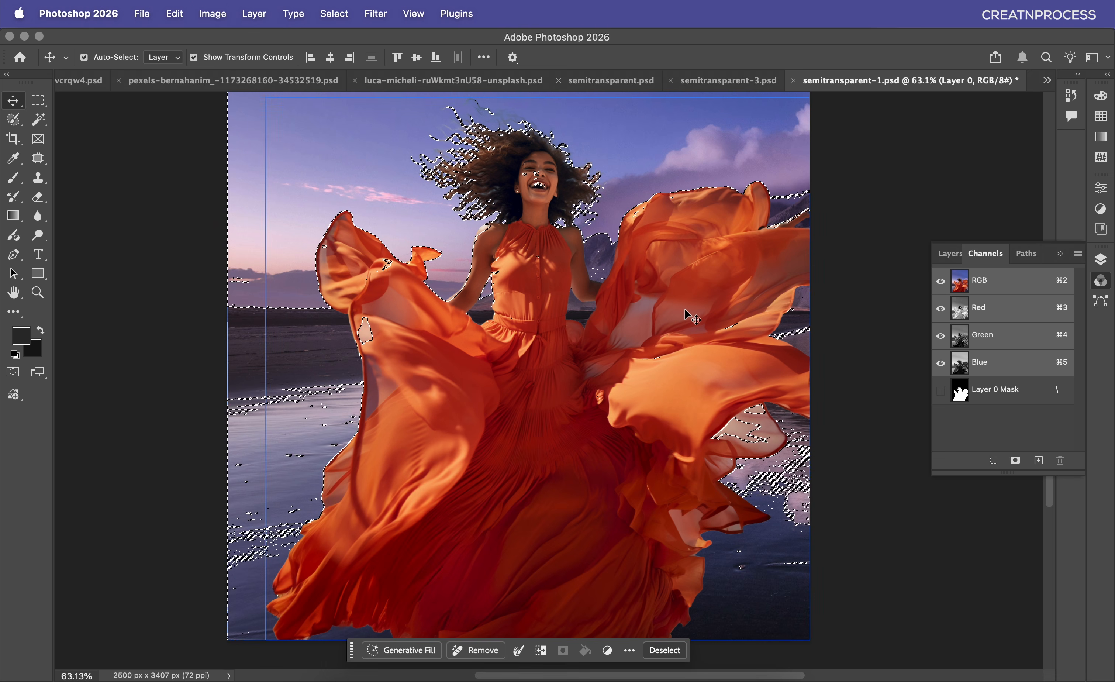
key(super+shift+i)
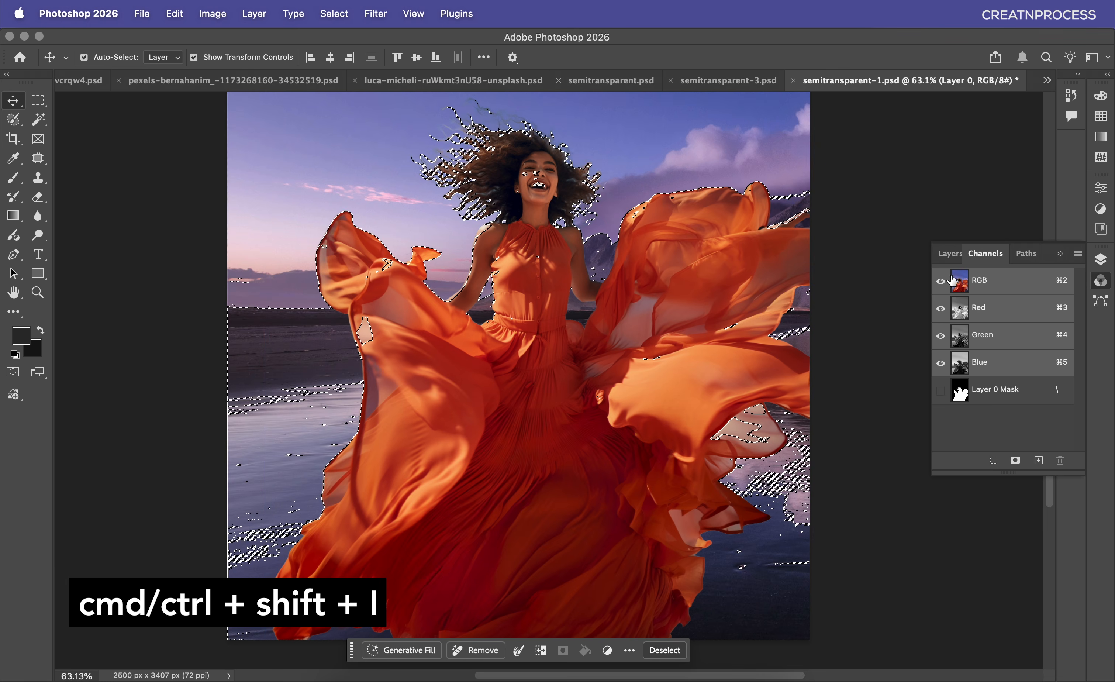
click(951, 257)
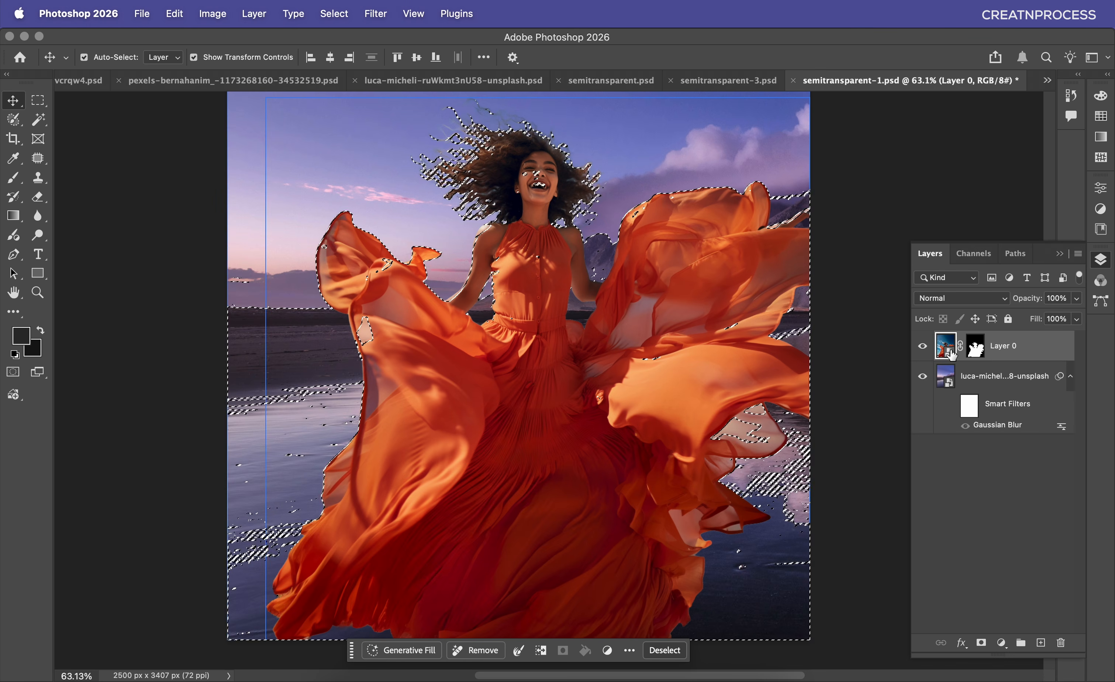
key(super+j)
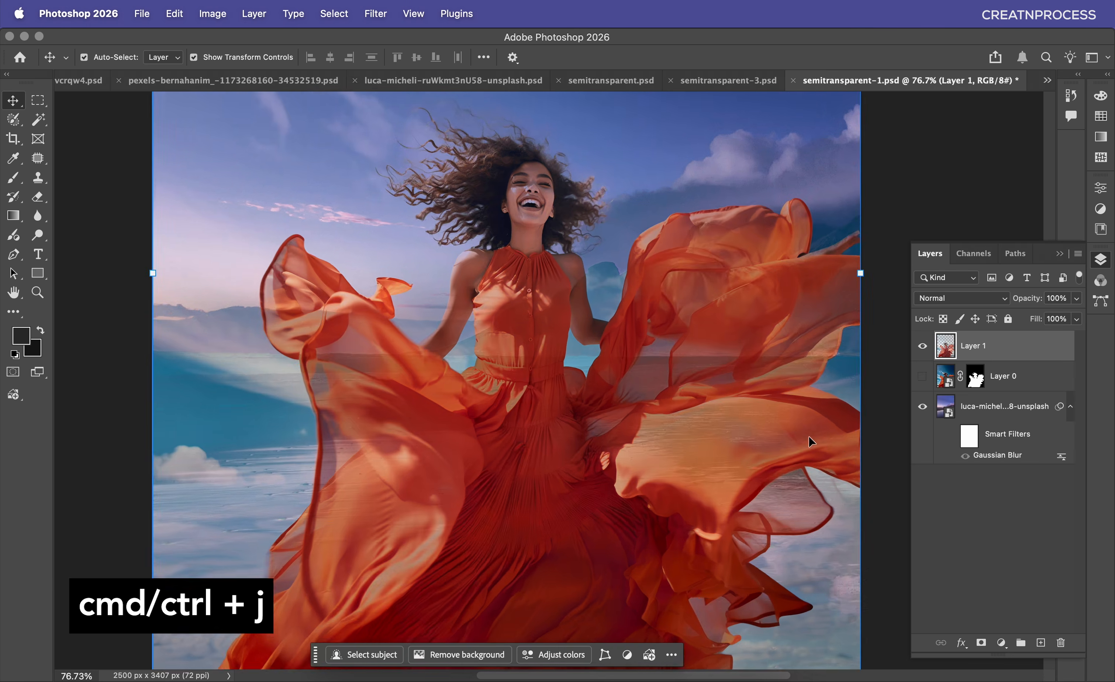
Step: Examine the see-through fabric on Layer 1 up close and duplicate that layer to make the dress denser
scroll(812, 442, up, 5)
drag(727, 323, 762, 381)
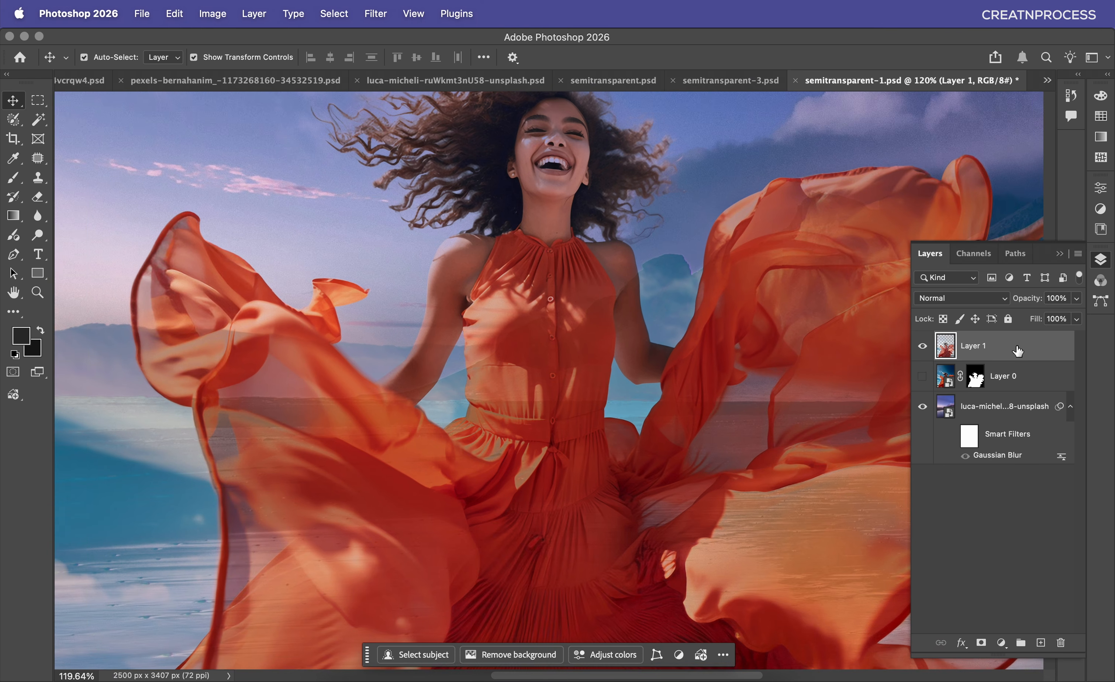
key(super+j)
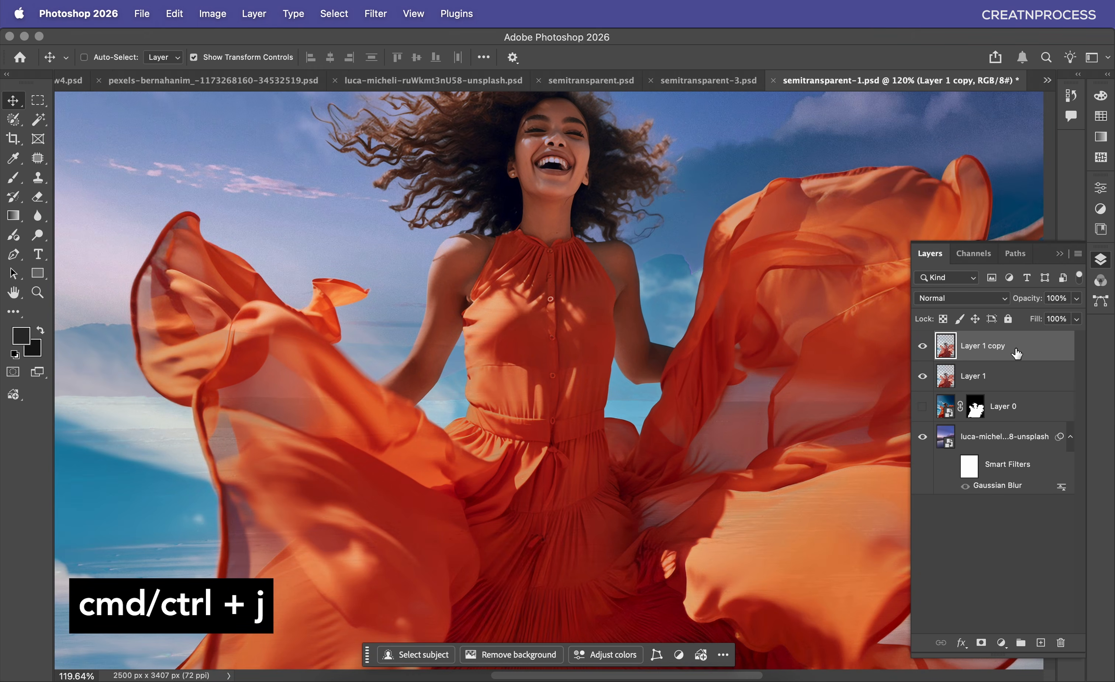
Step: Merge Layer 1 with Layer 1 copy and copy Layer 0's mask onto the merged layer
scroll(688, 331, up, 1)
scroll(797, 374, down, 8)
shift+click(1012, 373)
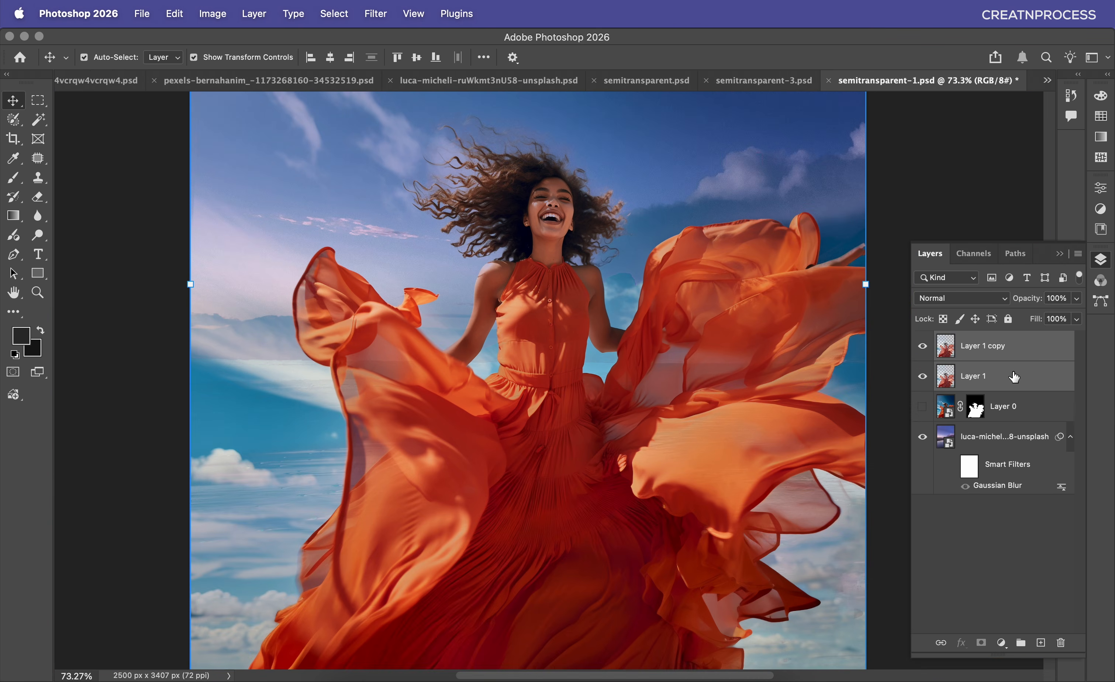
right_click(1013, 373)
click(895, 445)
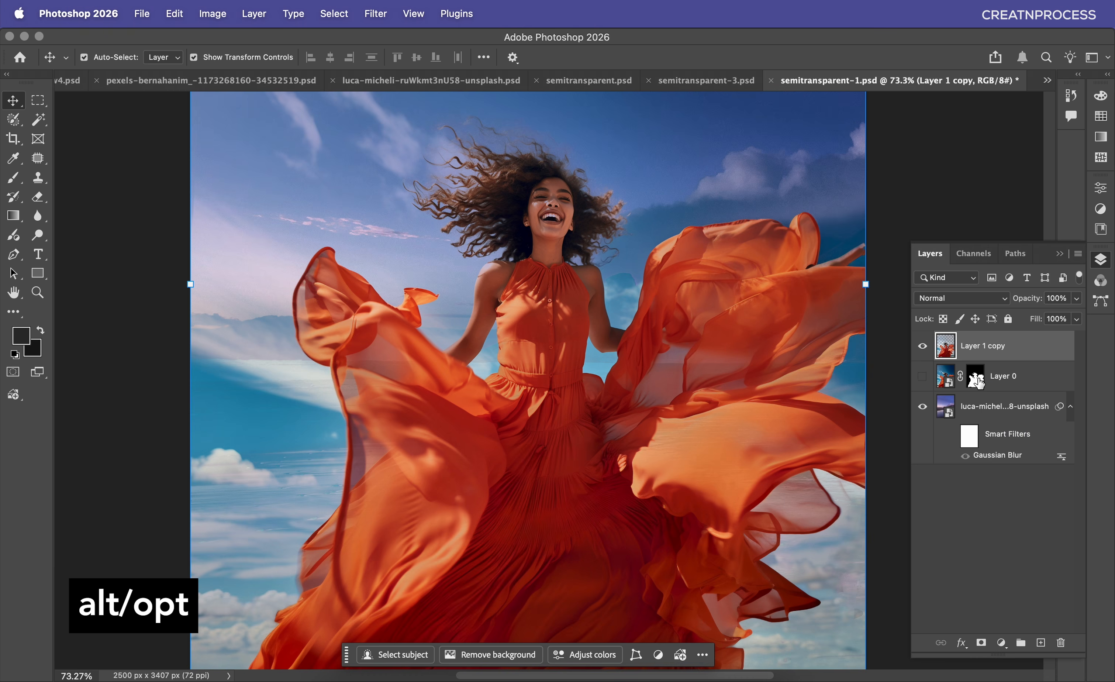
drag(978, 381, 979, 349)
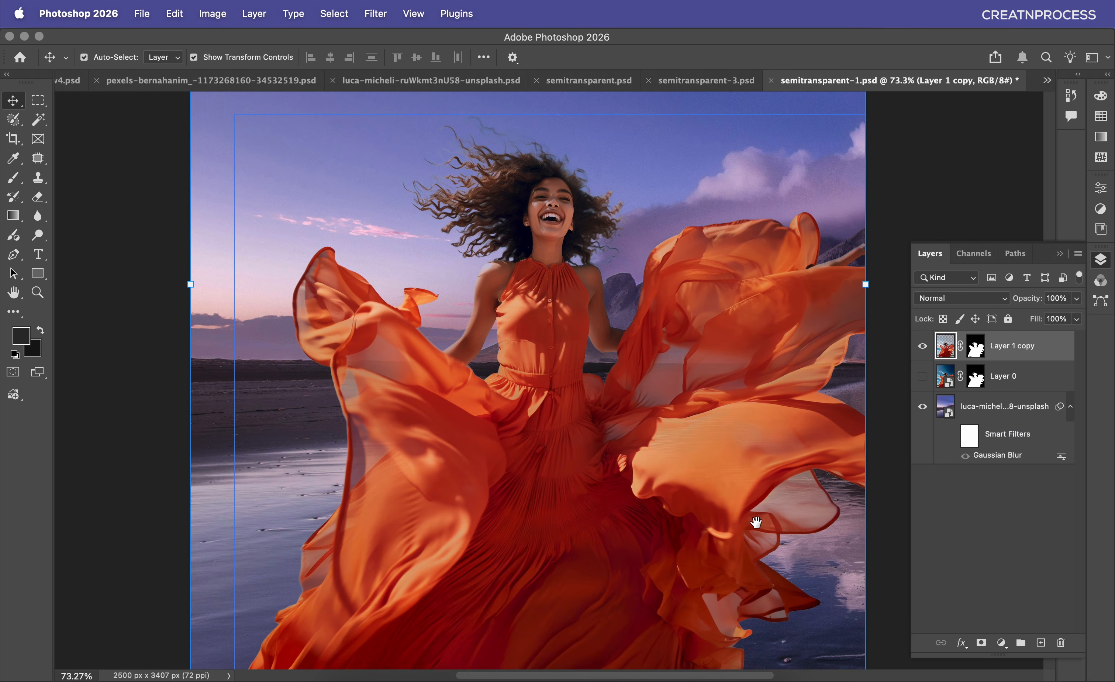
drag(760, 512, 652, 405)
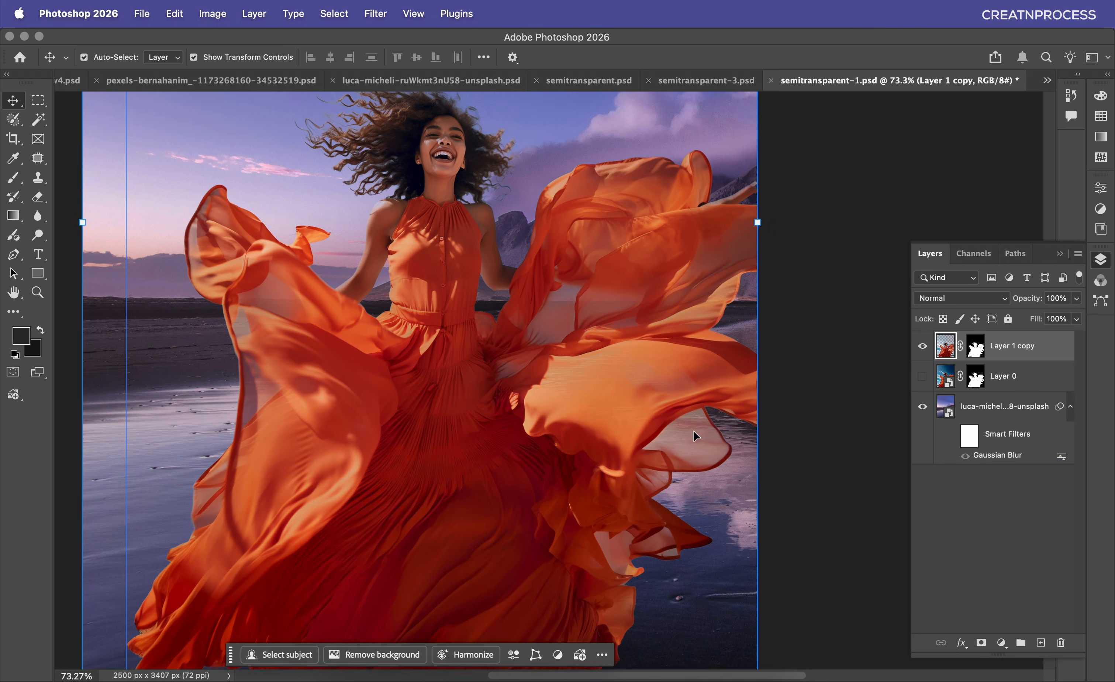
Step: Check the beach background by hiding and restoring it, and harmonize the masked orange-dress layer with it
click(923, 407)
click(924, 409)
scroll(567, 305, down, 3)
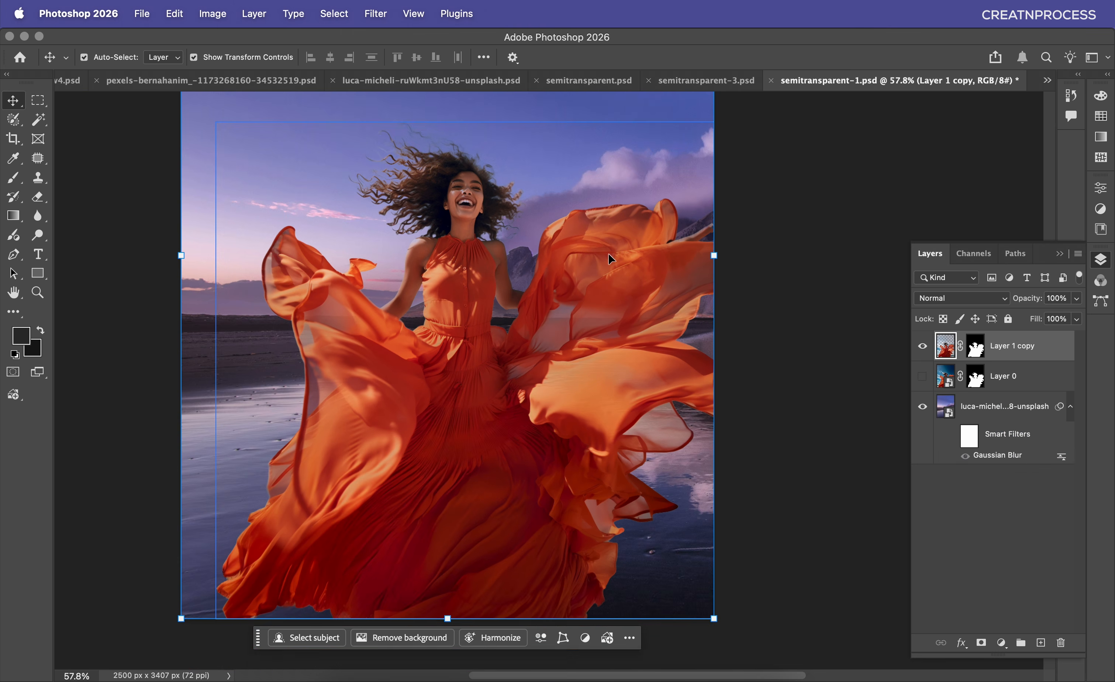
drag(616, 219, 616, 251)
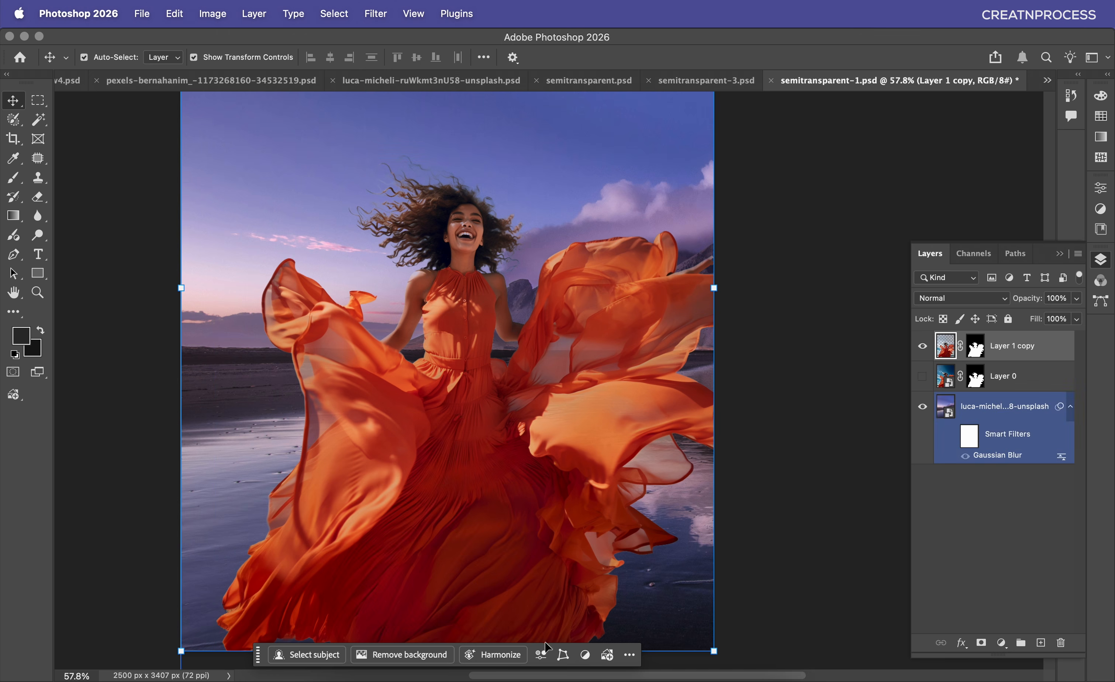
click(499, 655)
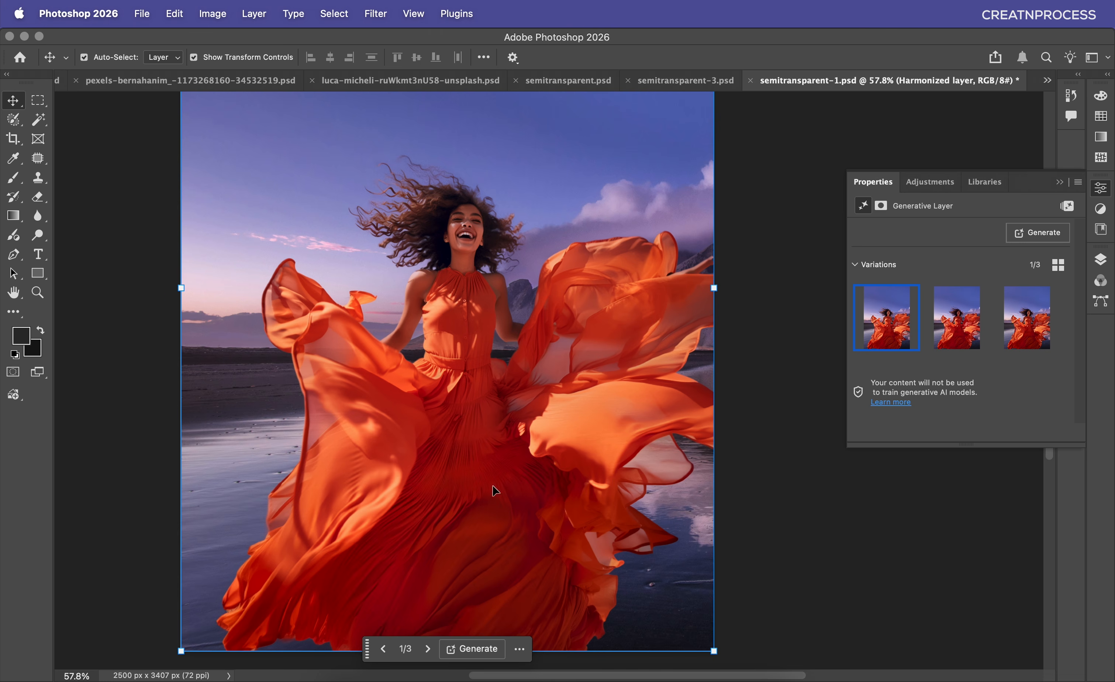
Step: Examine the harmonized dress up close and as a whole, especially the see-through fabric over the beach
key(super+minus)
click(696, 351)
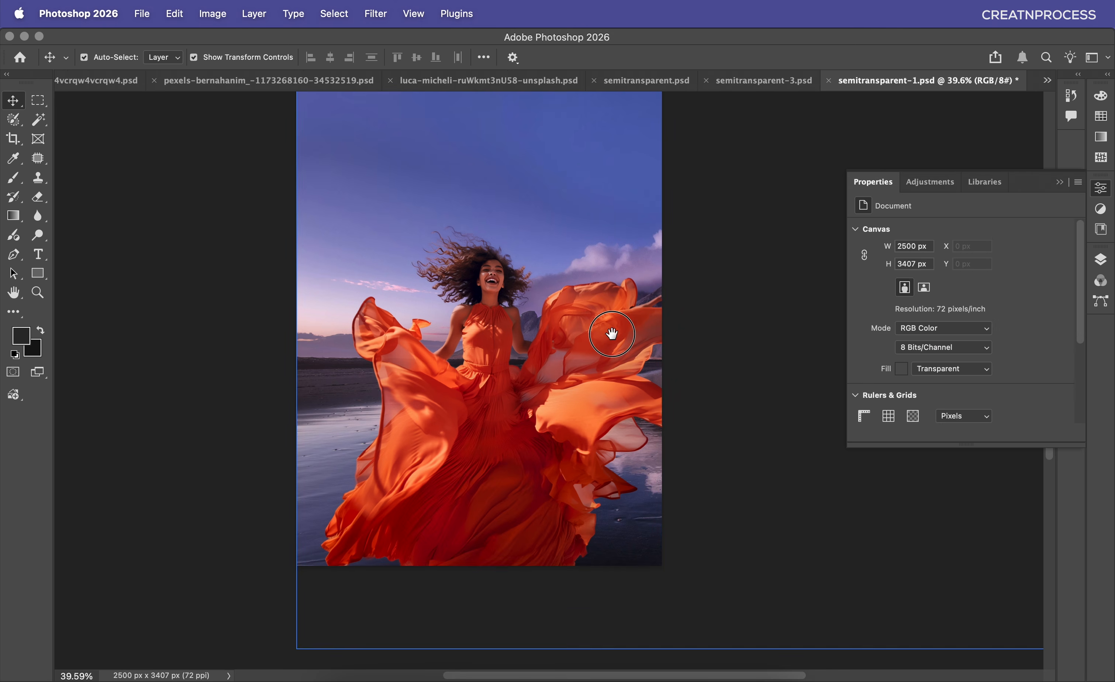
scroll(612, 333, up, 2)
scroll(589, 268, up, 10)
scroll(590, 268, down, 7)
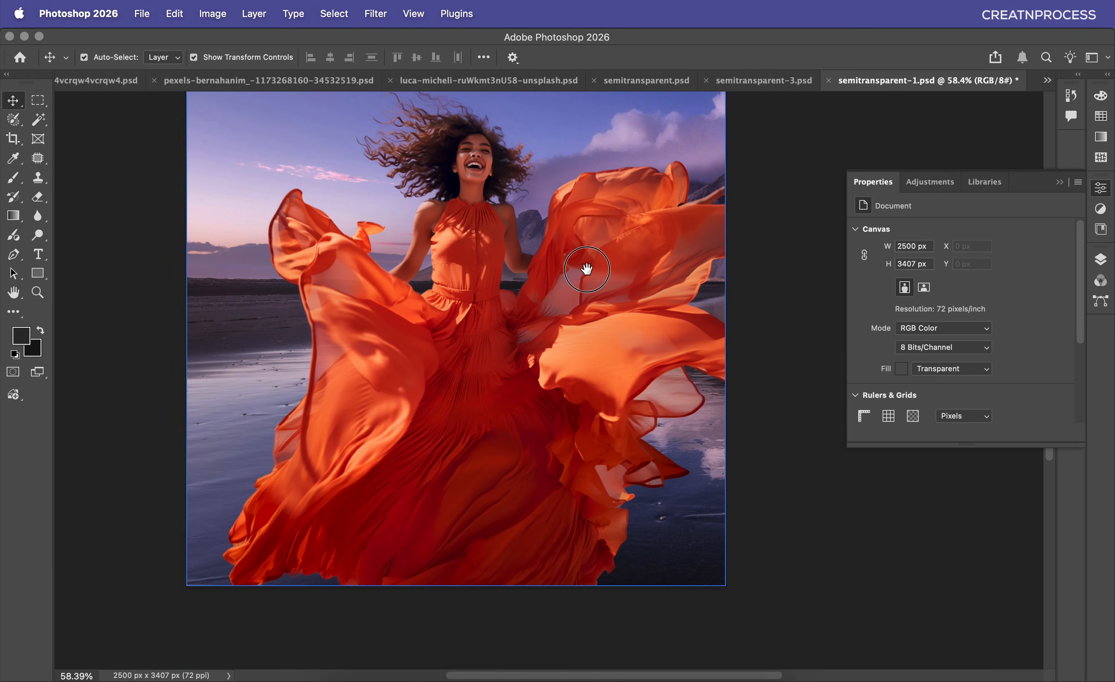
scroll(586, 269, up, 1)
scroll(569, 301, down, 4)
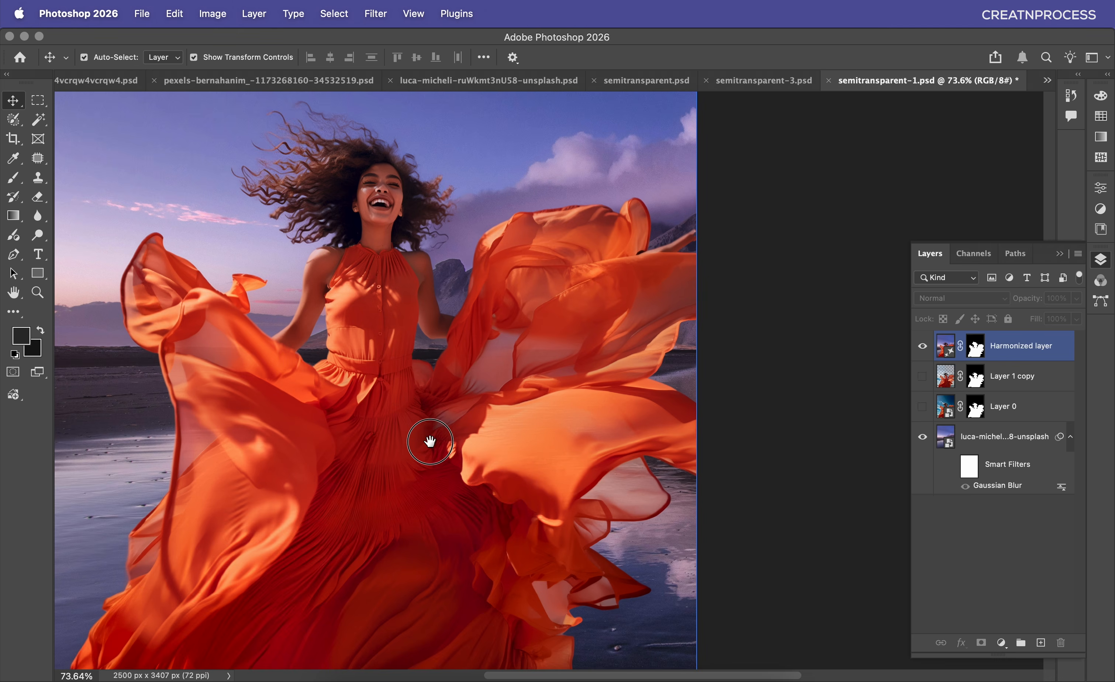
drag(430, 442, 473, 405)
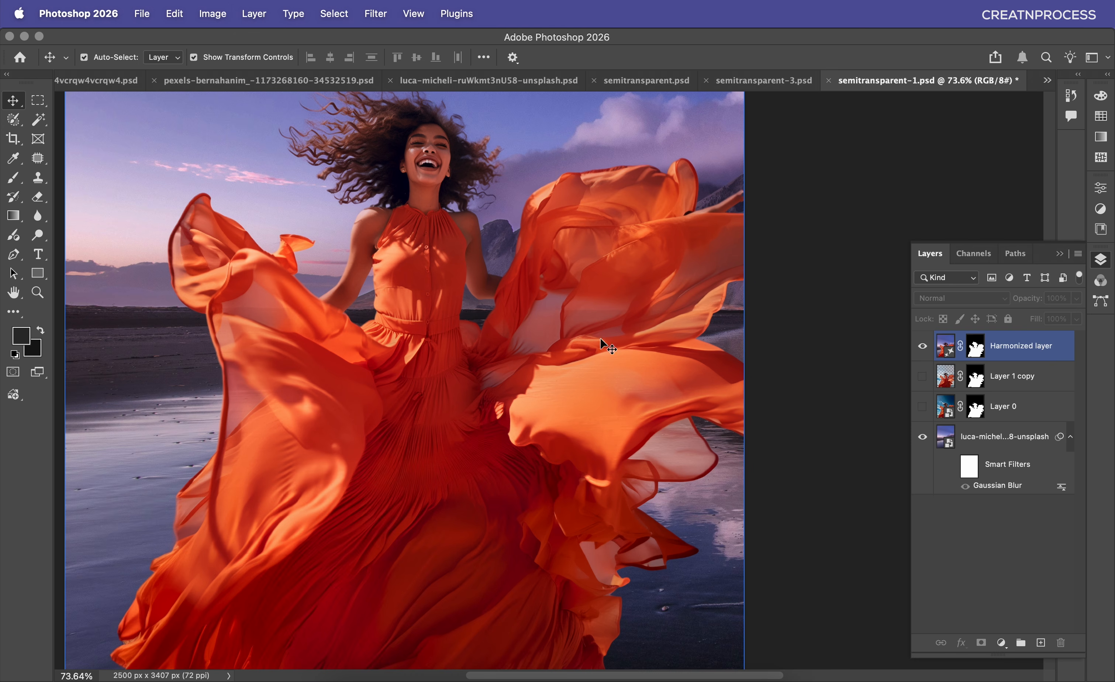
drag(621, 458, 588, 420)
click(665, 430)
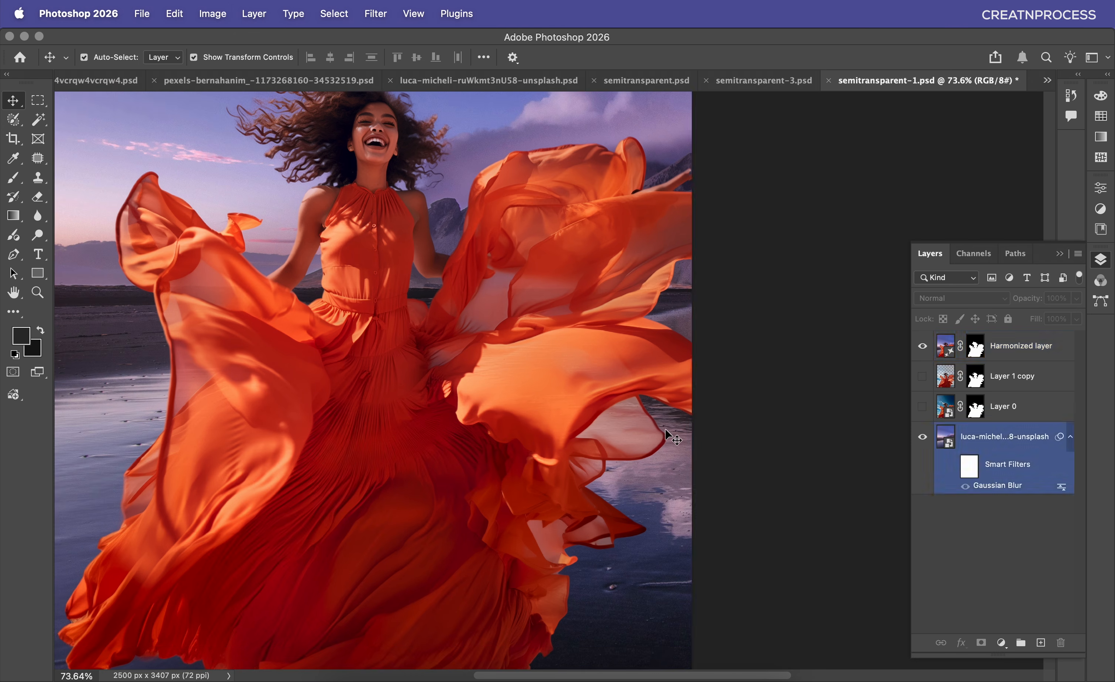
click(655, 432)
scroll(660, 438, down, 4)
click(639, 427)
click(625, 410)
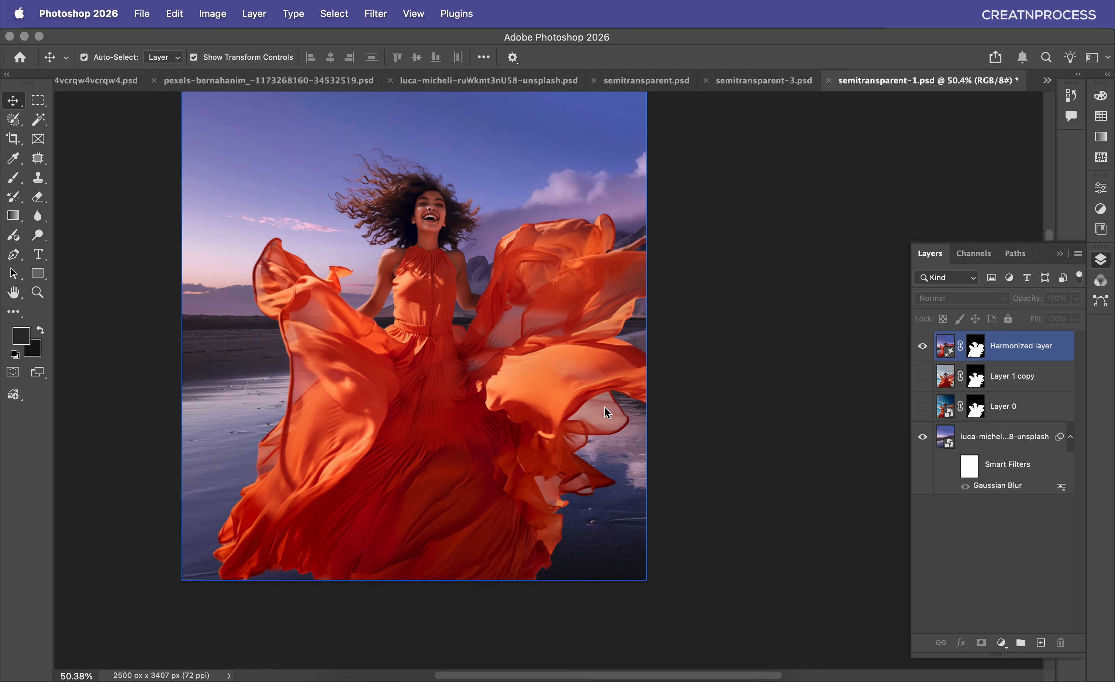
scroll(586, 414, up, 3)
click(700, 356)
Step: Switch to semitransparent-5.psd and delete the Harmonized layer from the turtle composite
click(1051, 83)
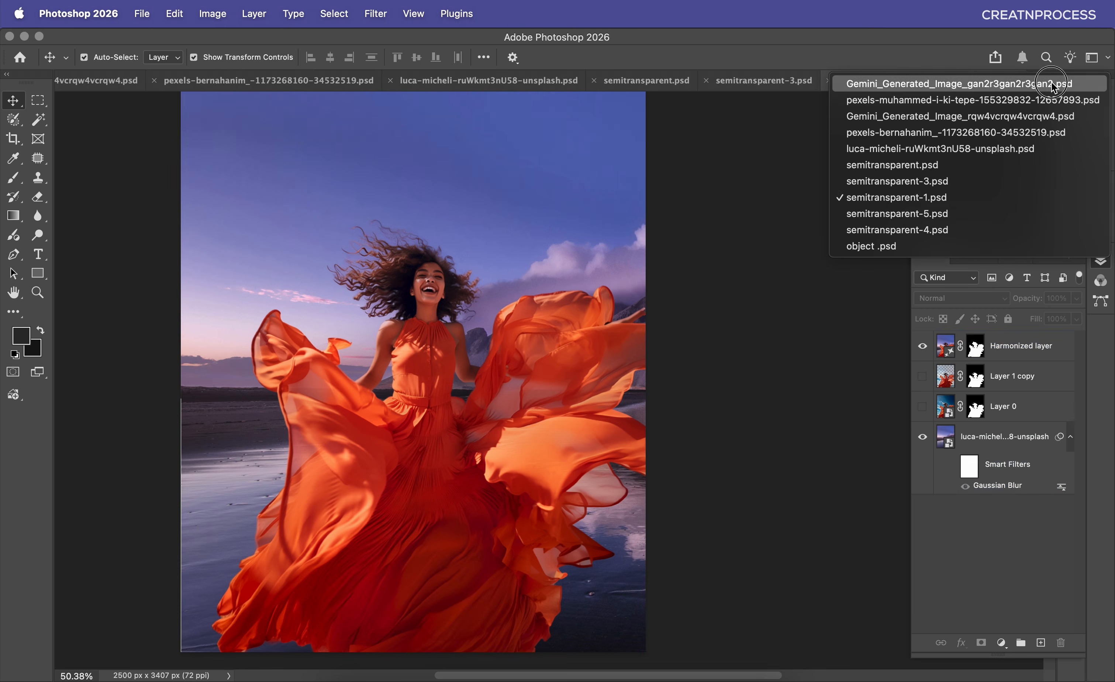
click(950, 216)
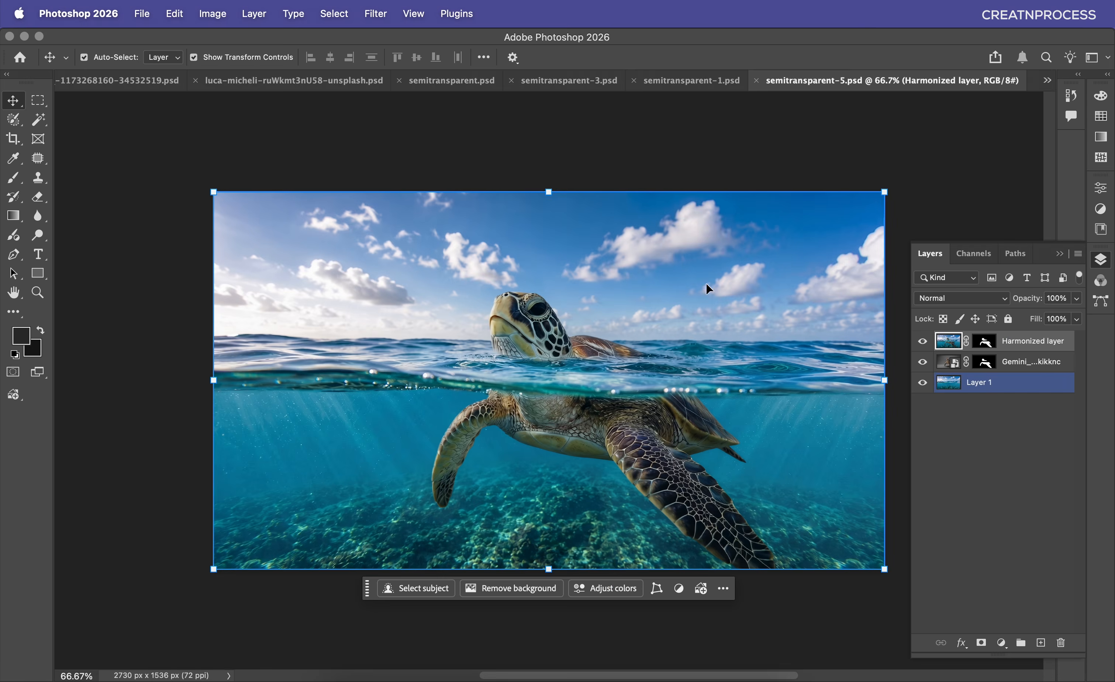
key(super+t)
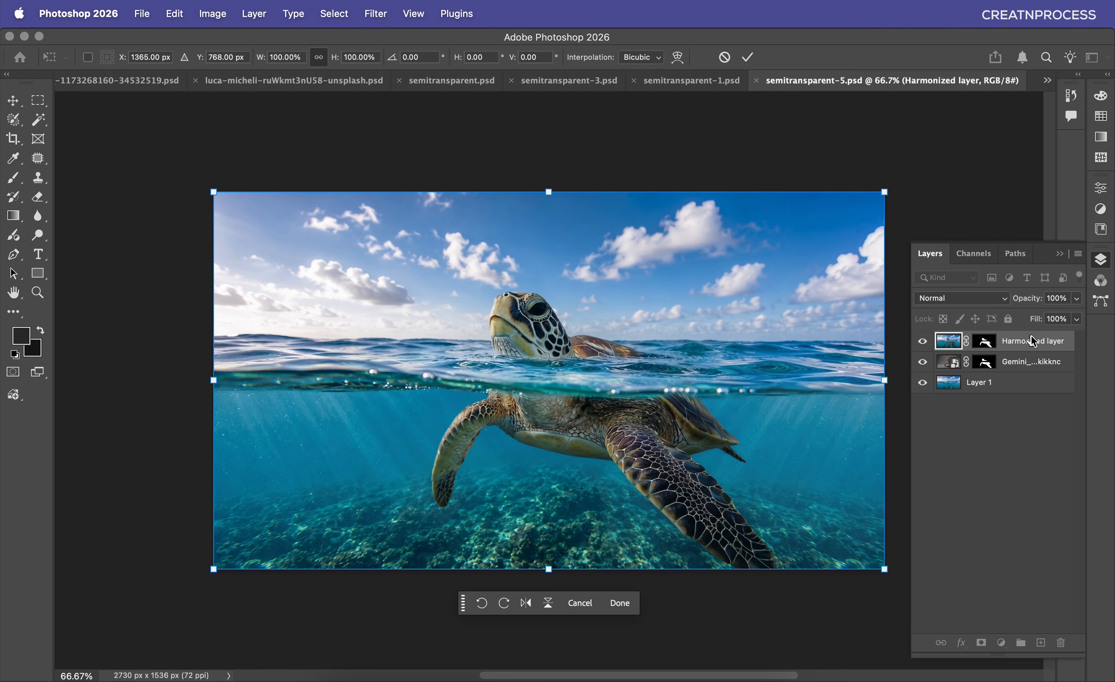
drag(1033, 341, 1061, 642)
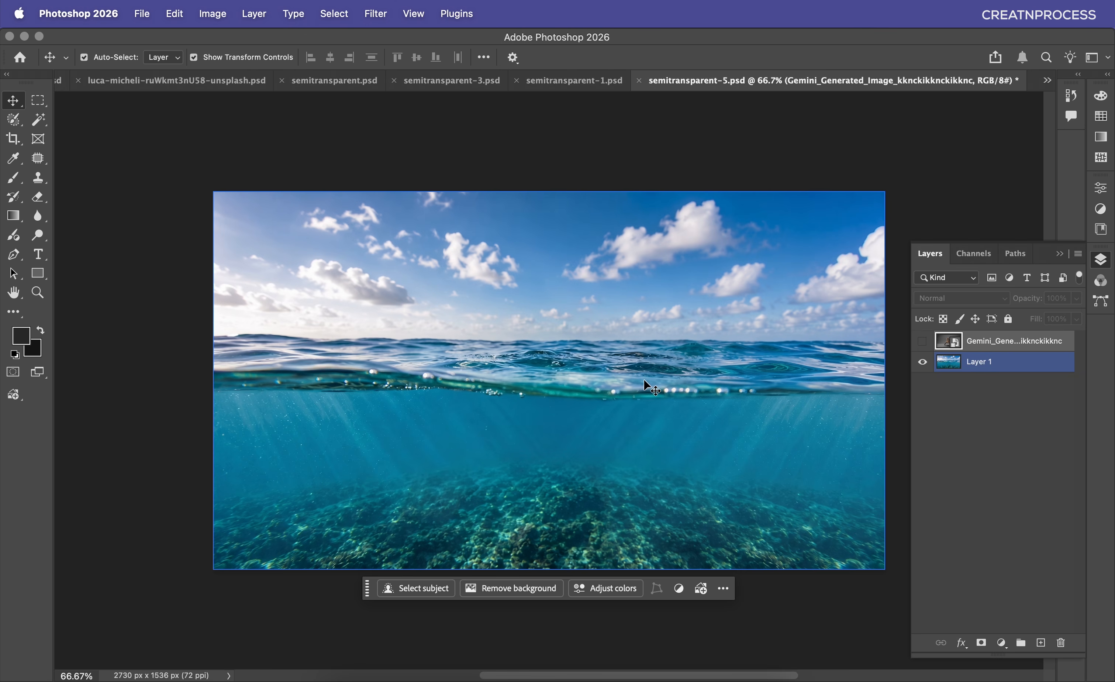
Step: Show the turtle photo layer above the ocean and remove its background
click(922, 342)
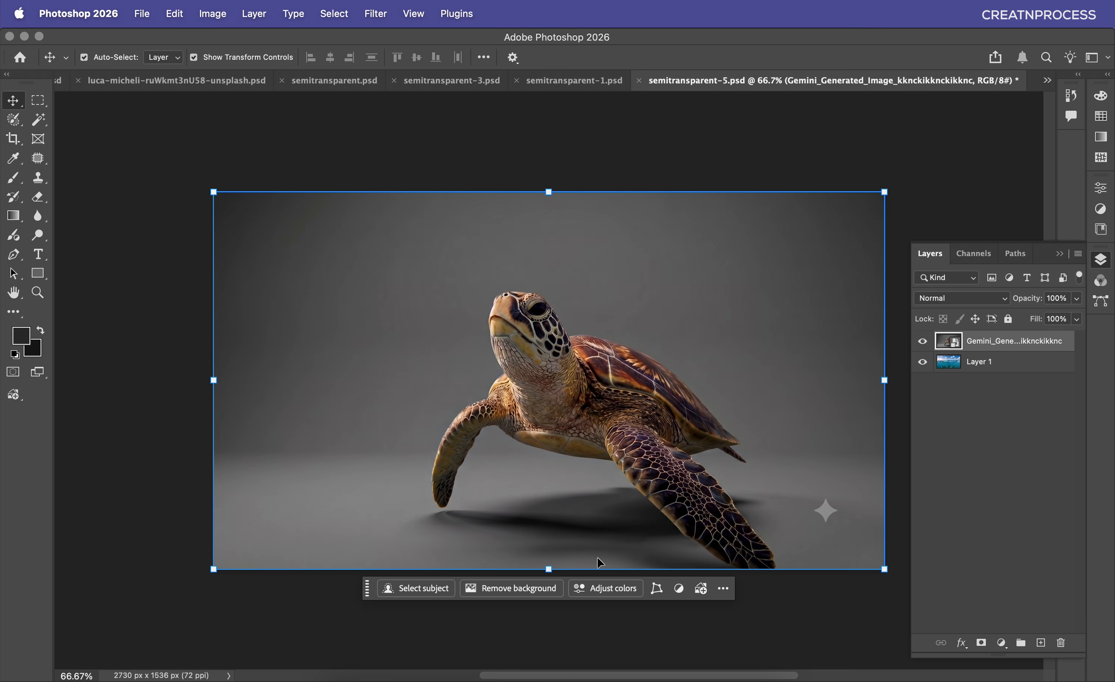
click(552, 588)
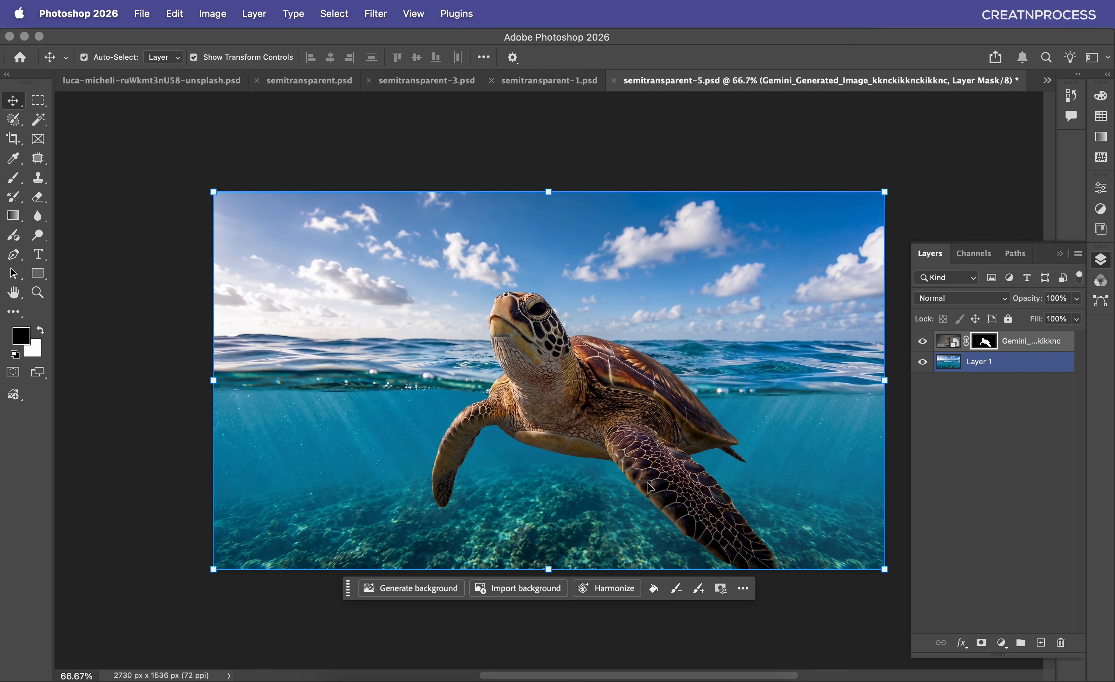
key(super+d)
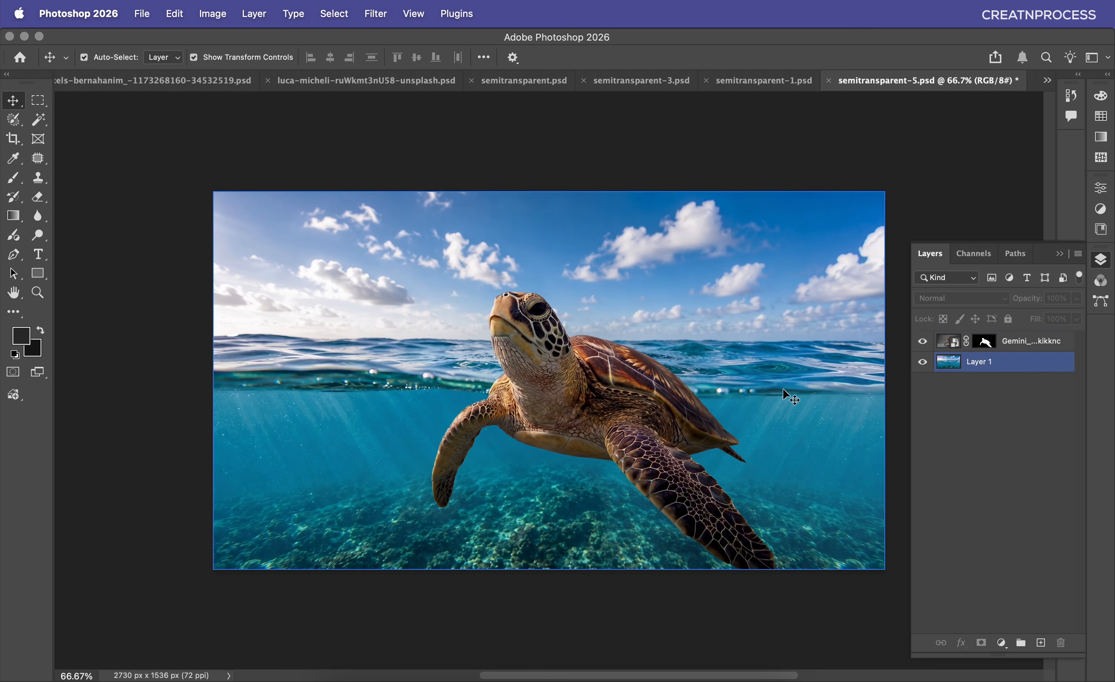
Step: Select the turtle layer's mask and prepare a black brush of size 100 with 100% opacity
click(989, 342)
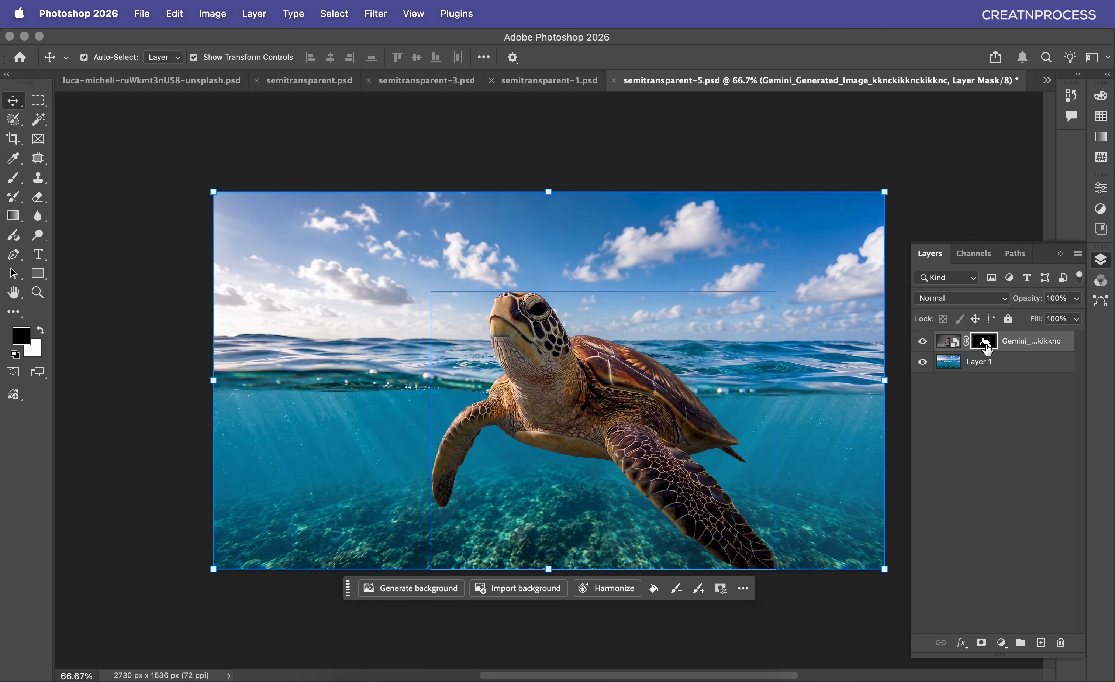
key(b)
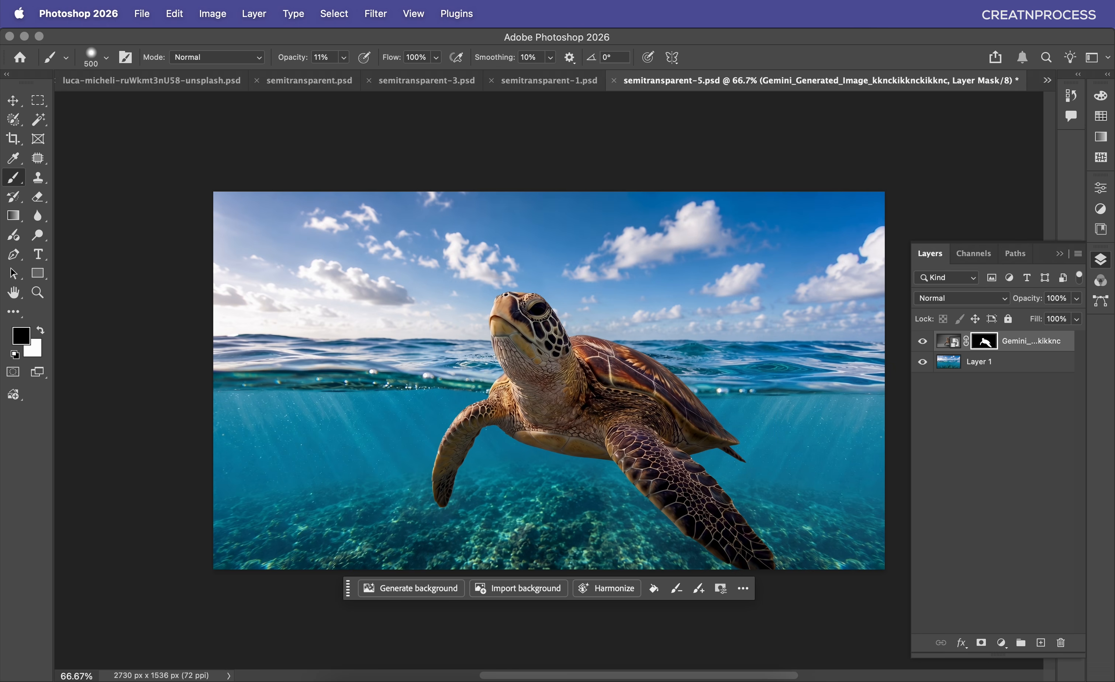
key(bracketleft)
key(bracketleft)
key(bracketleft)
key(bracketleft)
key(bracketleft)
key(bracketleft)
key(bracketleft)
key(bracketleft)
click(25, 343)
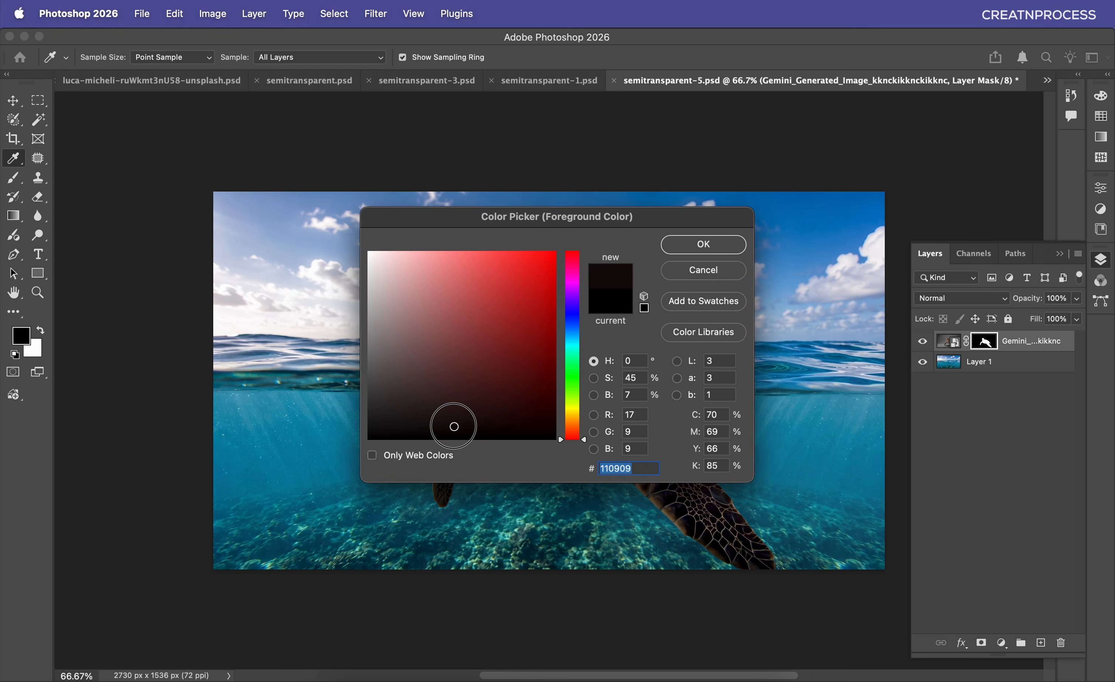
click(731, 247)
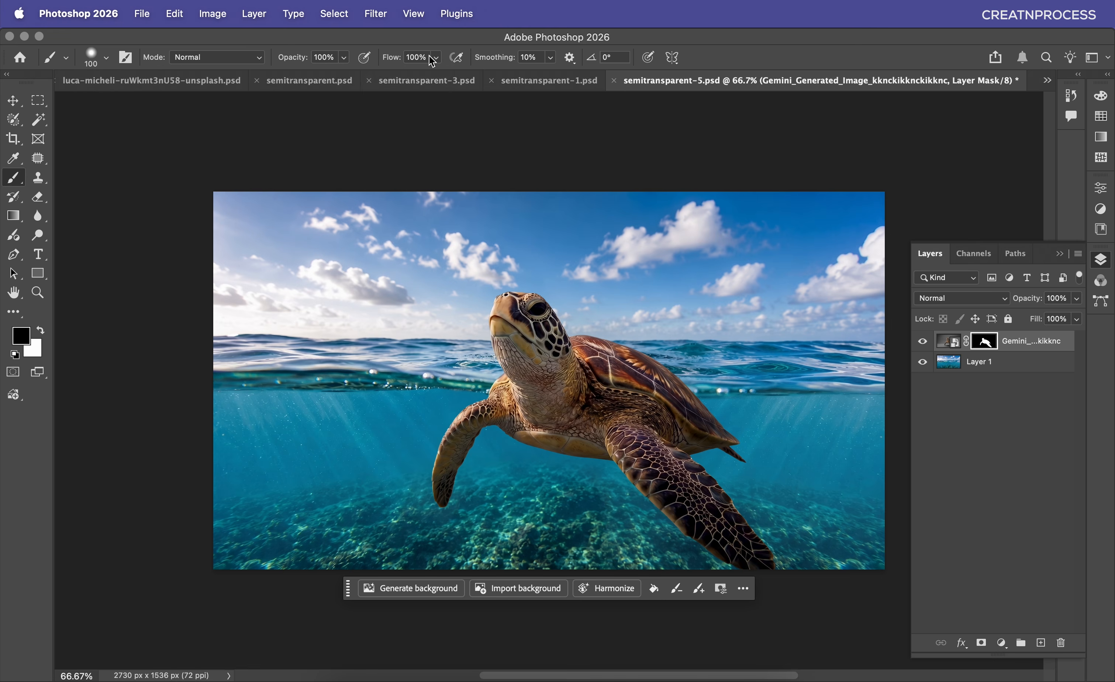
Step: Paint the turtle's mask along the waterline so the waves cover its lower neck and the edge of its shell
scroll(719, 386, up, 5)
mouse_move(229, 393)
mouse_down()
mouse_move(412, 399)
mouse_move(577, 389)
mouse_up()
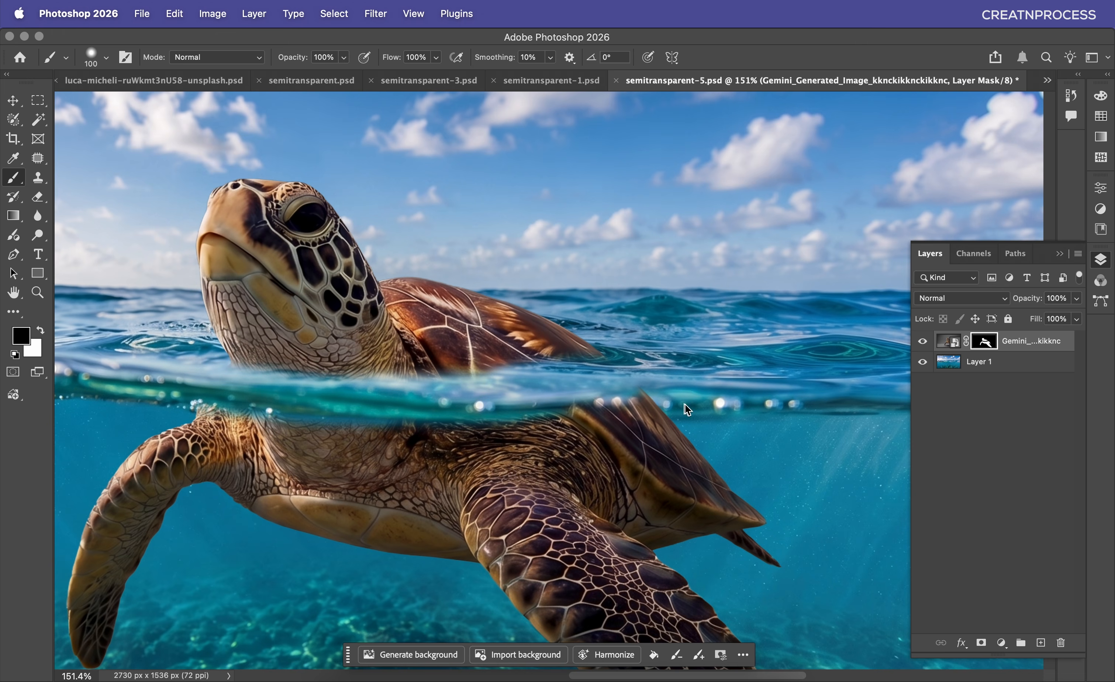
scroll(481, 379, up, 2)
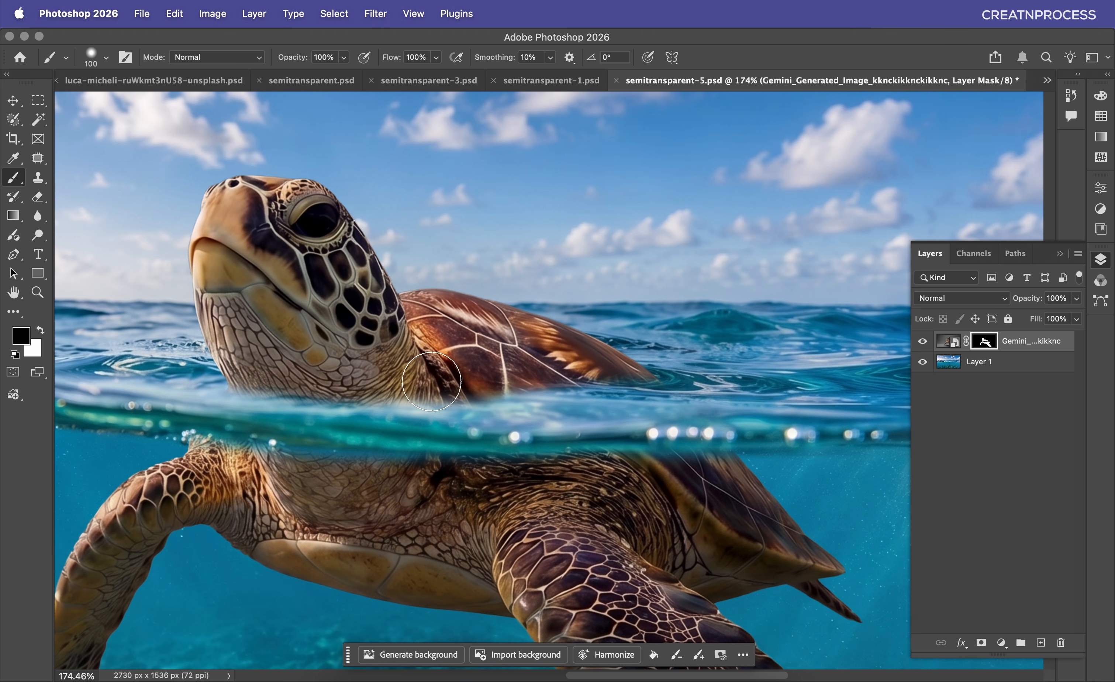
drag(431, 381, 645, 380)
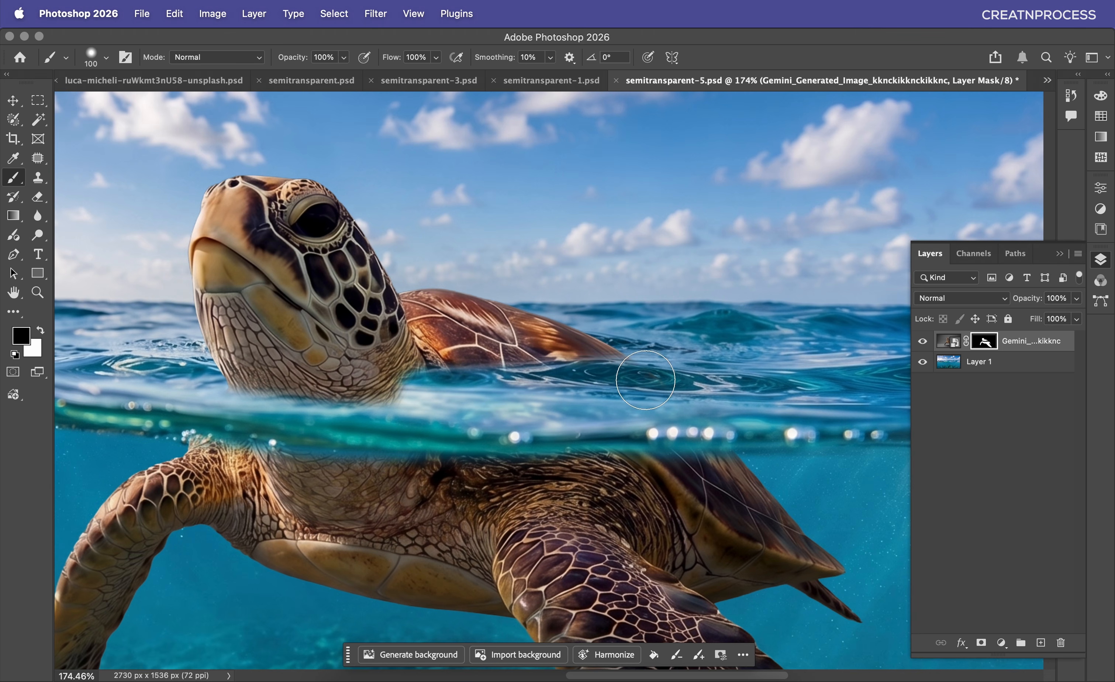
mouse_move(424, 376)
mouse_down()
mouse_move(384, 406)
mouse_move(320, 412)
mouse_move(258, 412)
mouse_move(196, 385)
mouse_move(281, 415)
mouse_up()
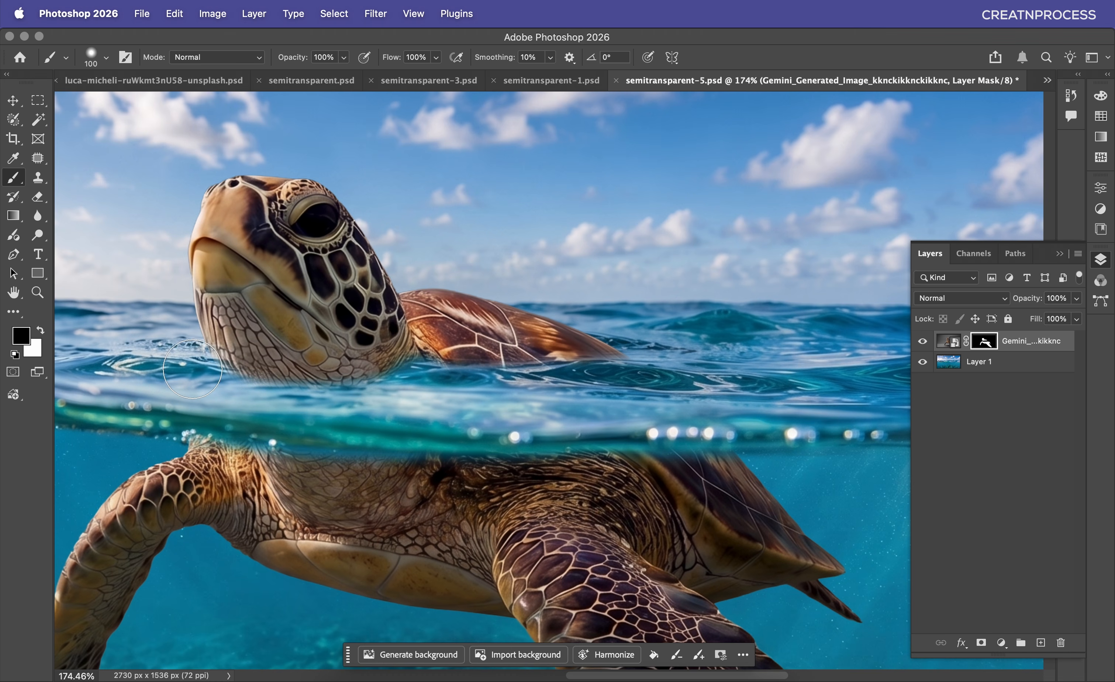
scroll(423, 394, down, 3)
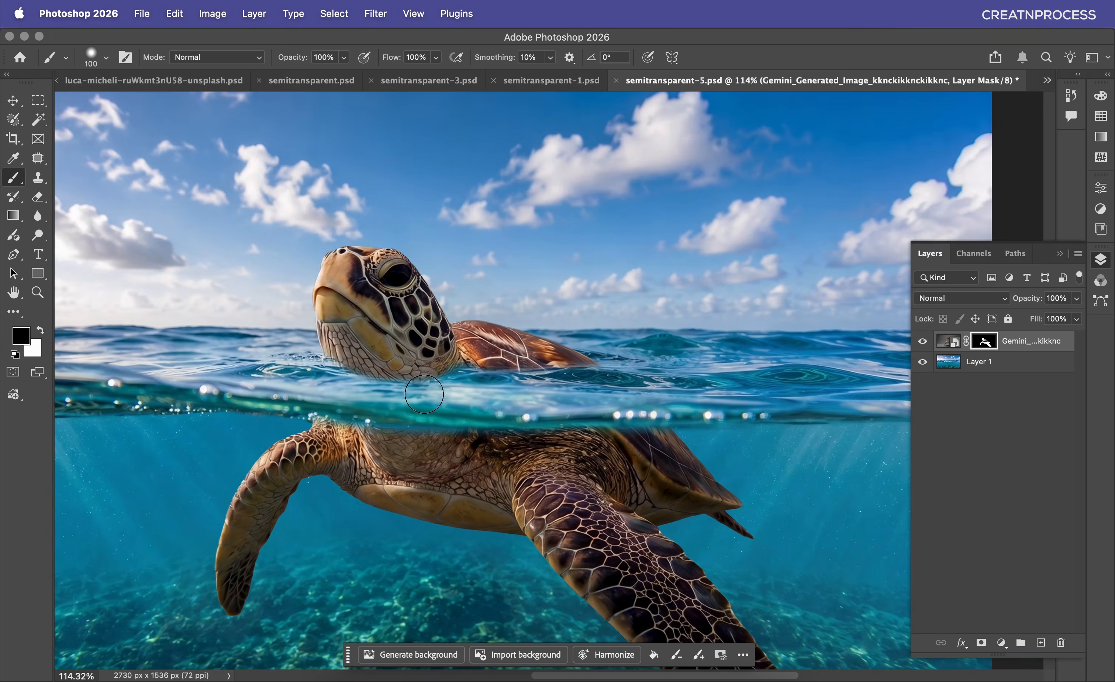
scroll(423, 394, down, 5)
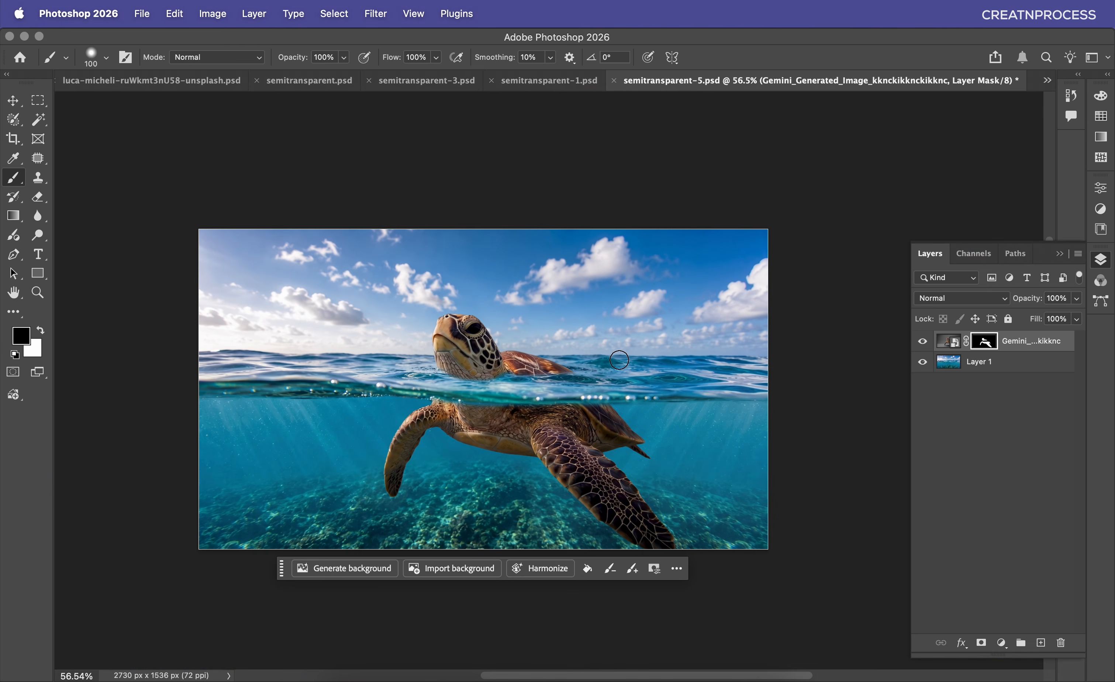
scroll(619, 360, up, 4)
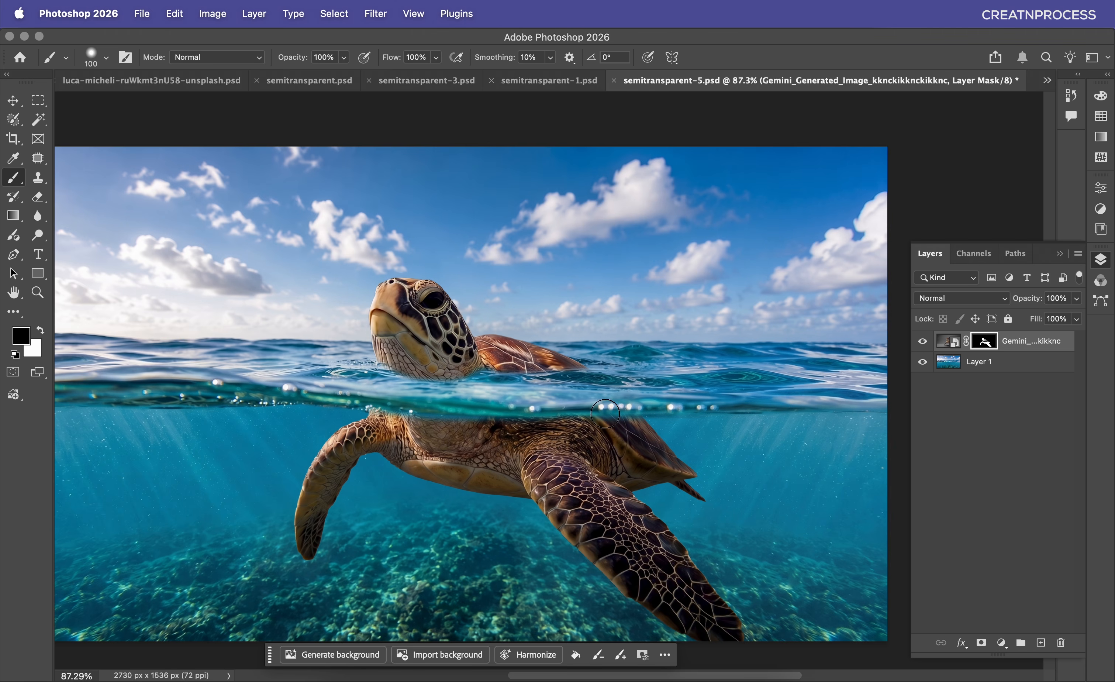
Step: Harmonize the turtle image with the ocean, compare the three variations and choose the first
click(946, 347)
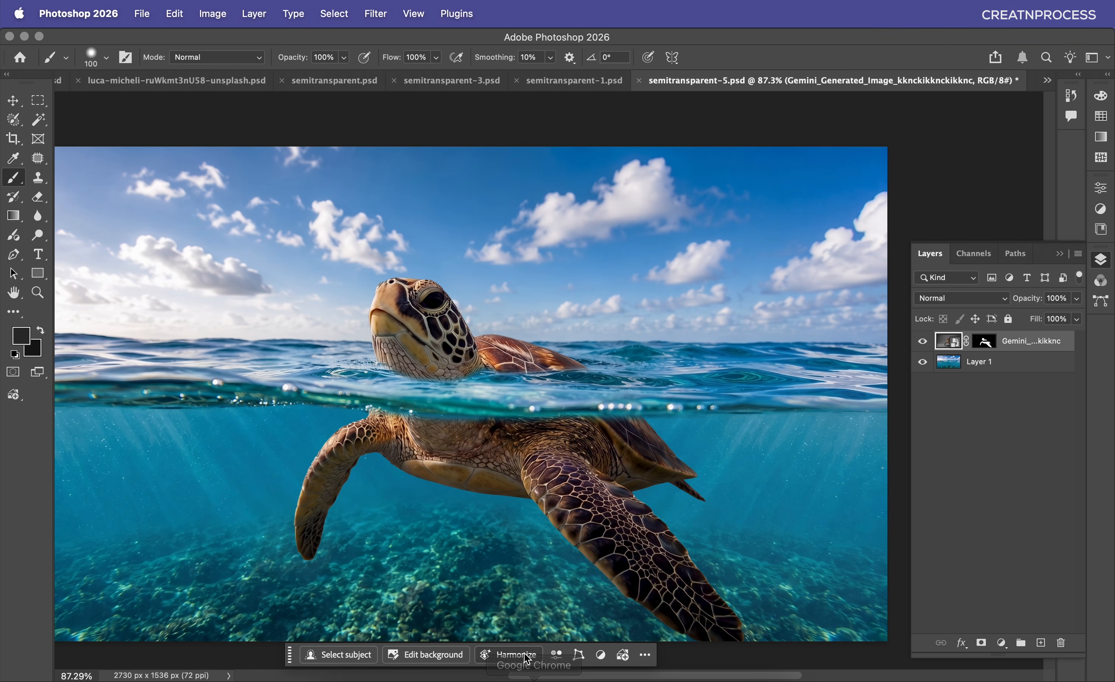
click(520, 659)
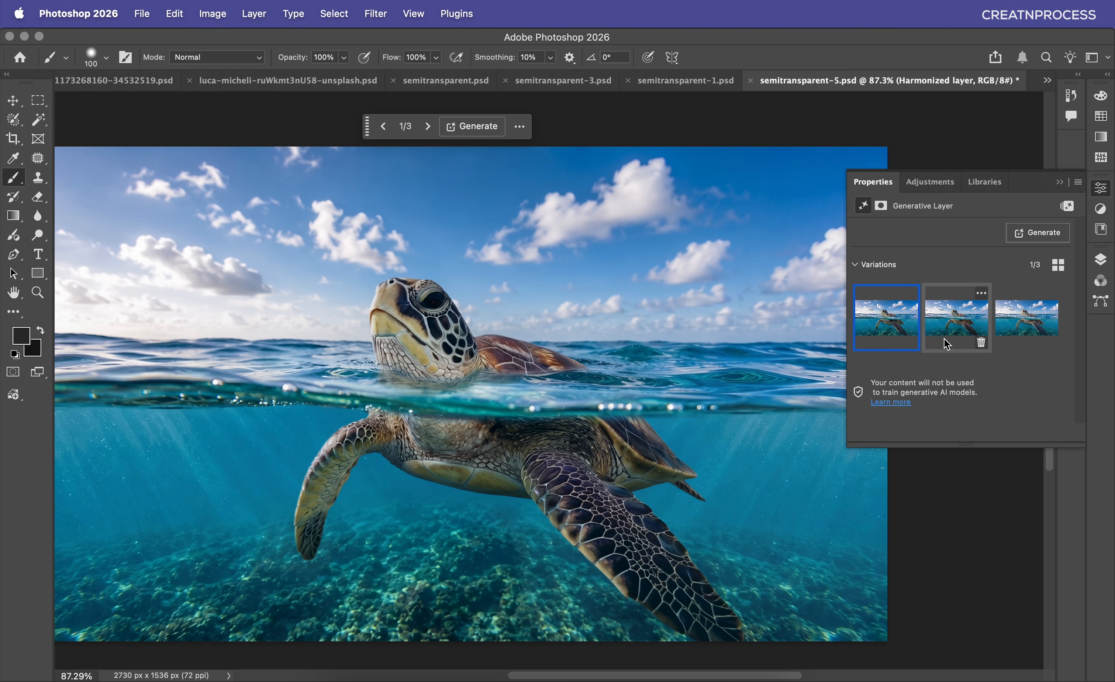
click(948, 327)
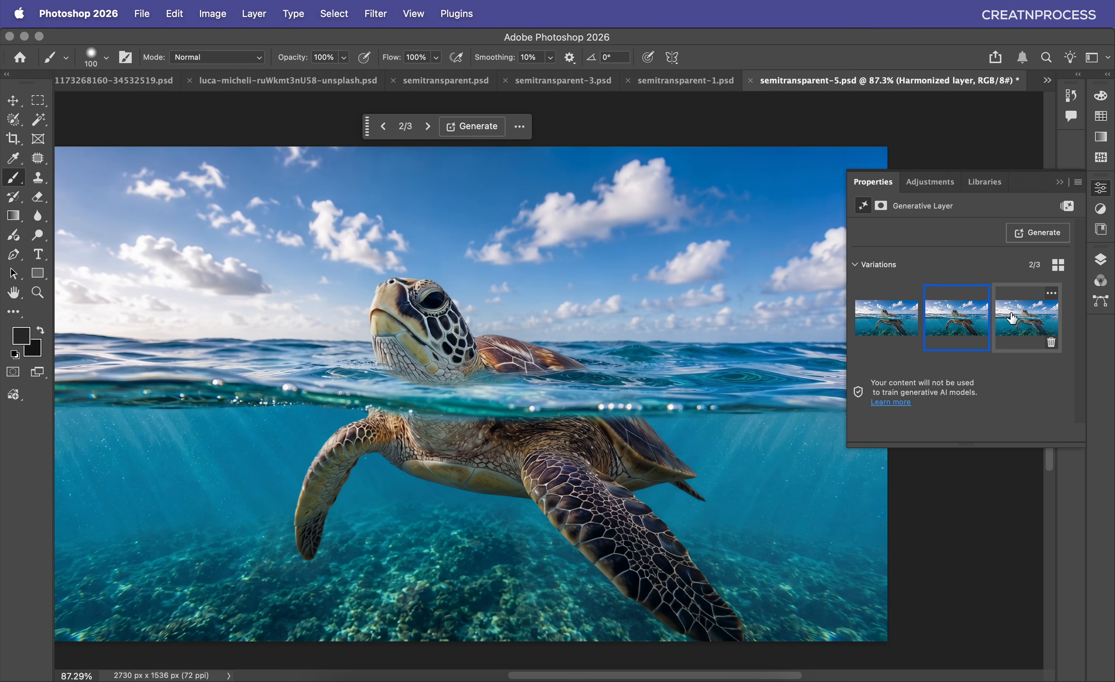
click(1027, 319)
click(885, 318)
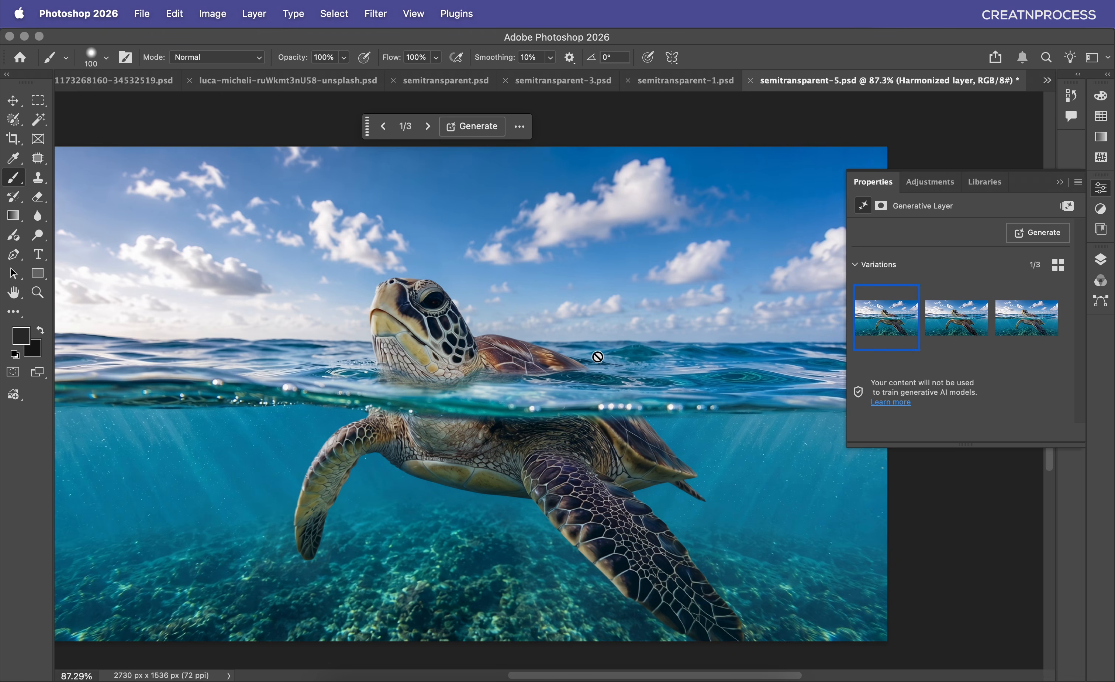
Step: Examine the harmonized turtle composite closely, including how its head and shell meet the waterline
scroll(597, 356, down, 3)
scroll(597, 356, down, 3)
scroll(597, 356, up, 5)
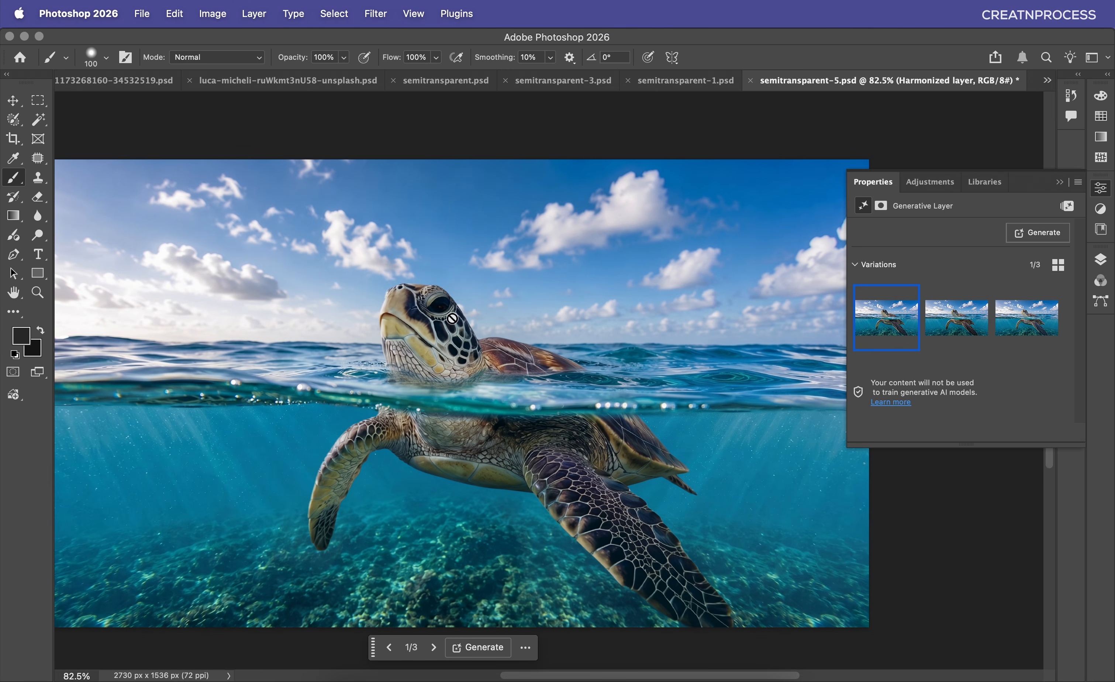
scroll(471, 259, up, 2)
scroll(472, 259, down, 2)
scroll(471, 260, up, 5)
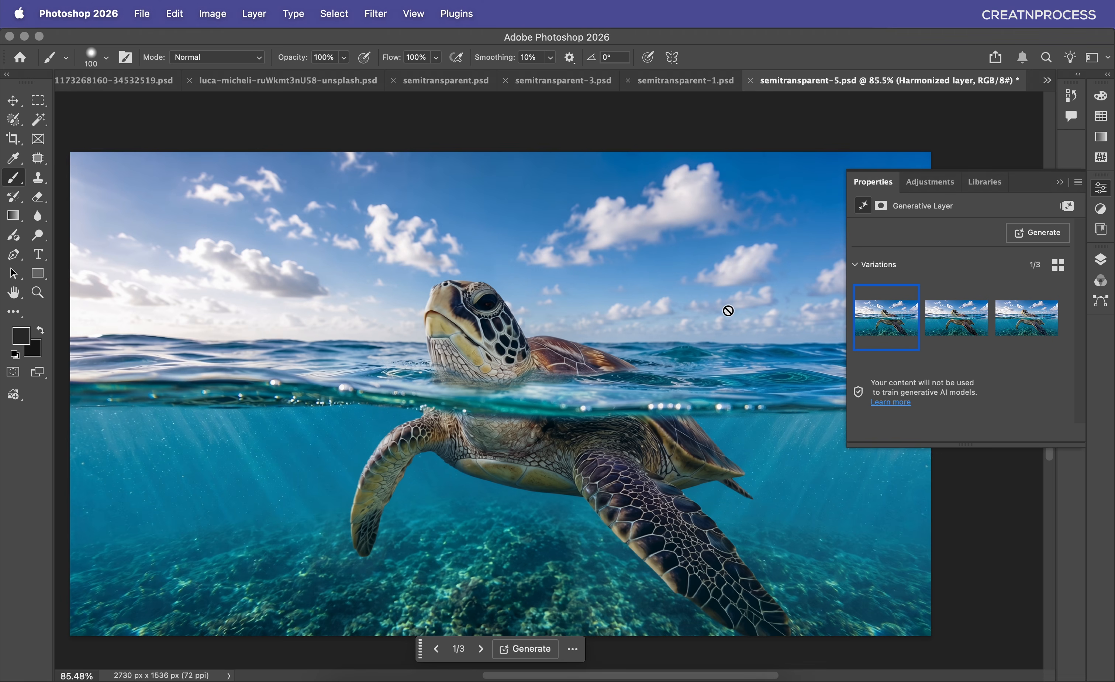
Step: Switch to semitransparent-4.psd and examine the harmonized glass bottle floating in the ocean
click(1047, 80)
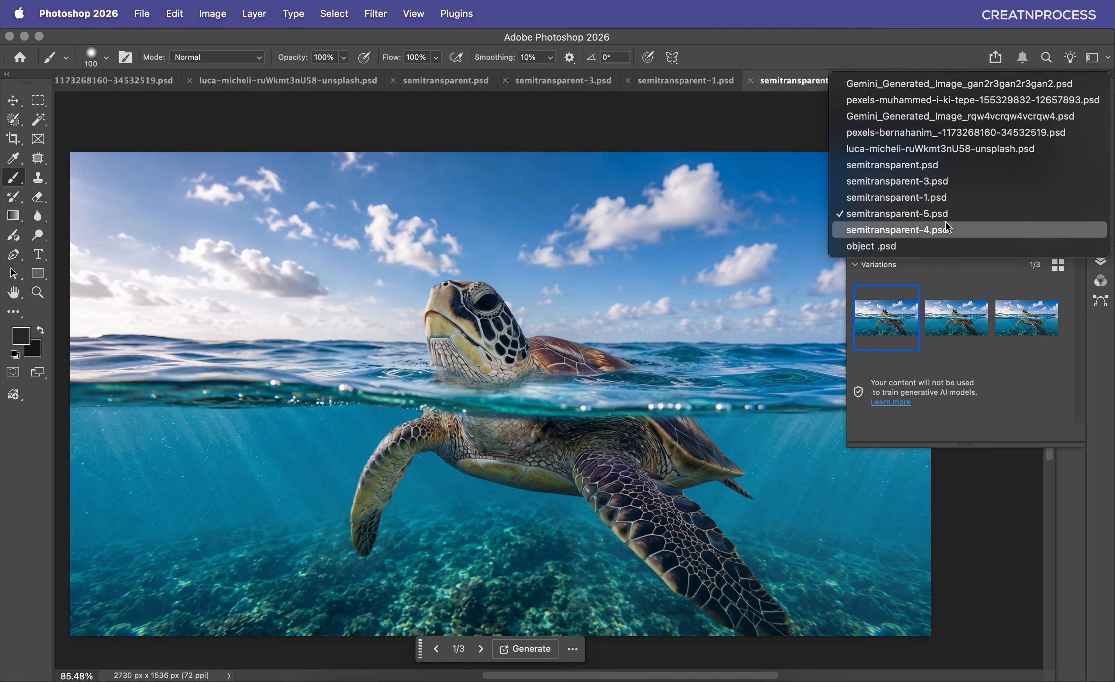
click(934, 229)
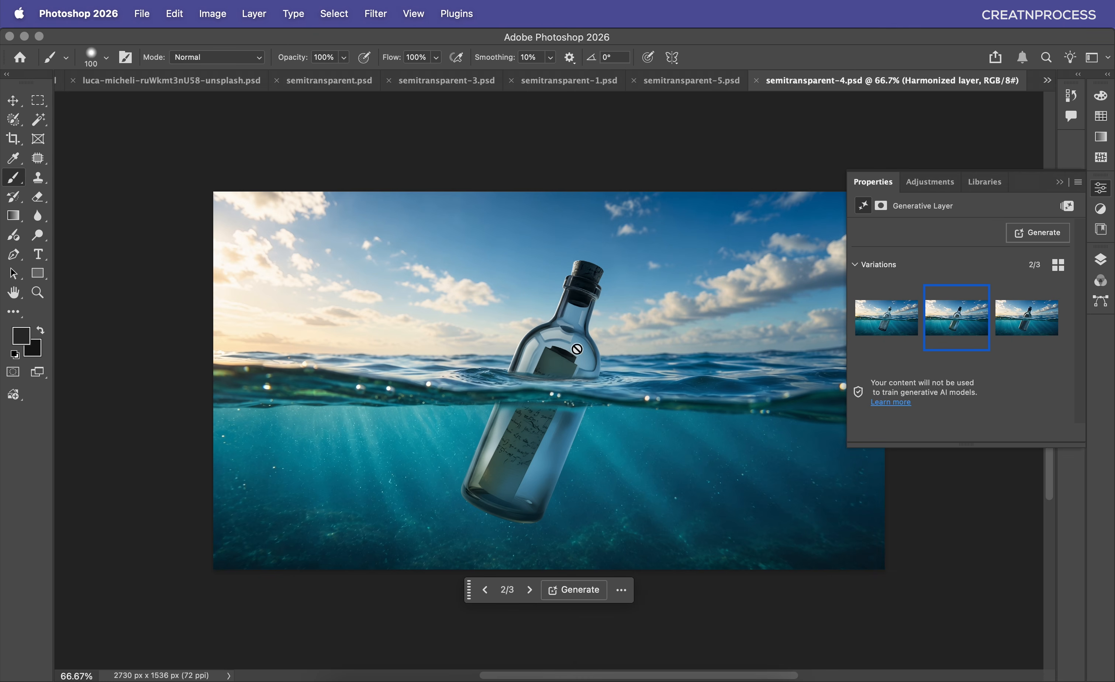
scroll(657, 373, up, 3)
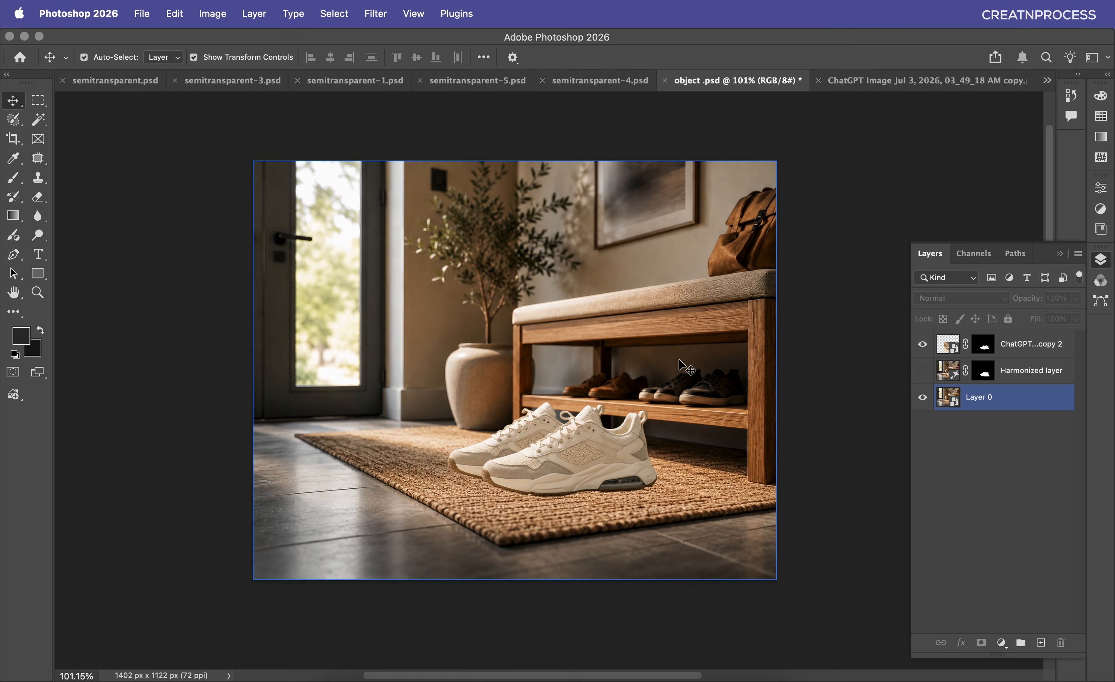
Step: Hide the original sneaker layer, show the Harmonized layer, and examine the detail of the shoes and their shadow on the rug
click(619, 431)
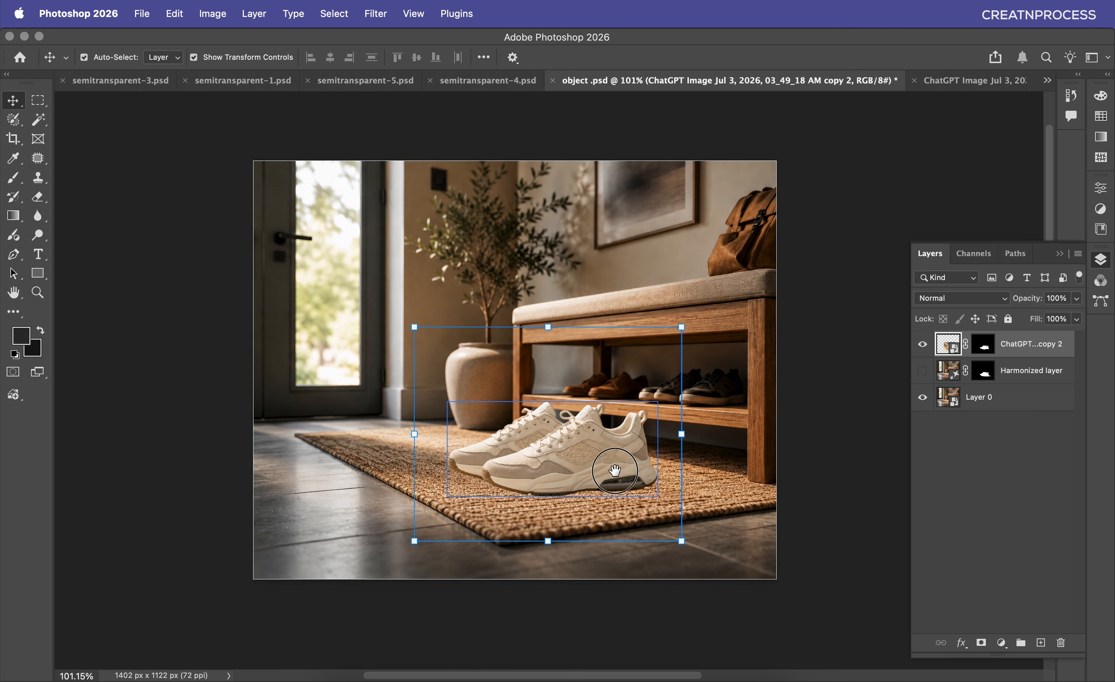
drag(615, 468, 643, 458)
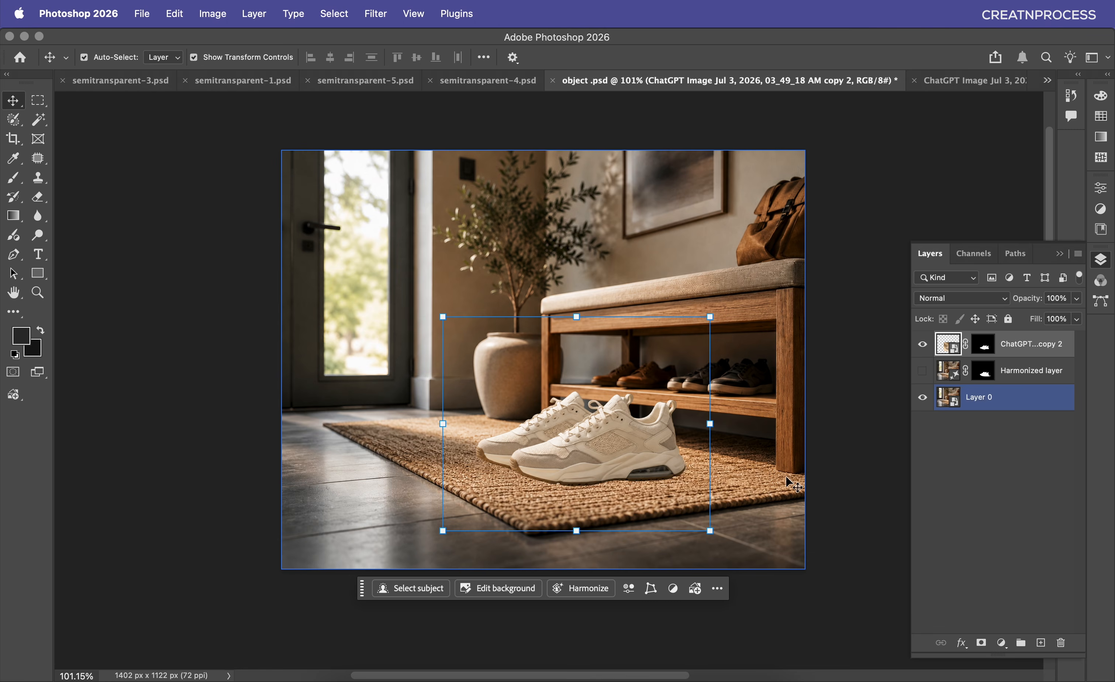
click(922, 344)
click(922, 371)
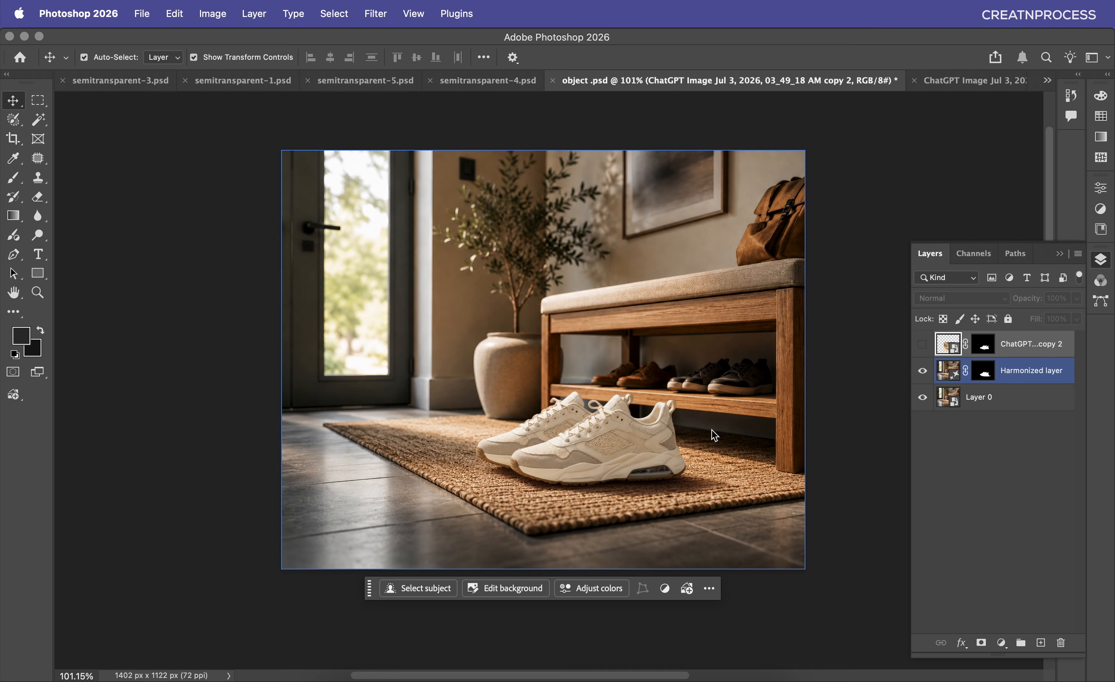
scroll(597, 457, up, 10)
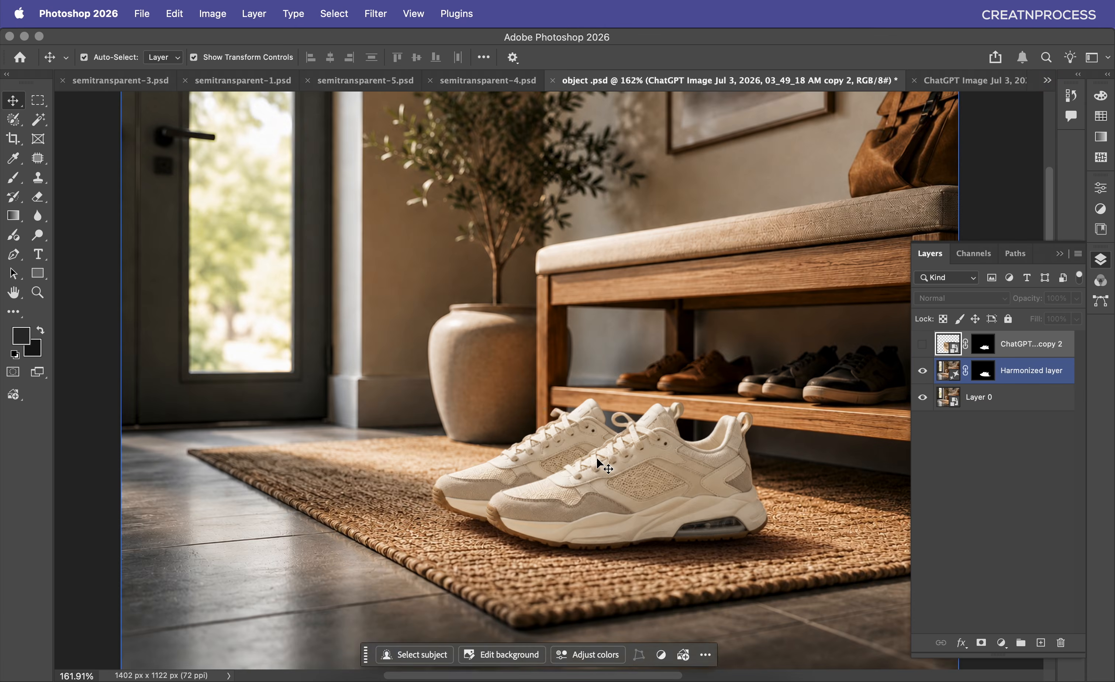
scroll(597, 459, up, 3)
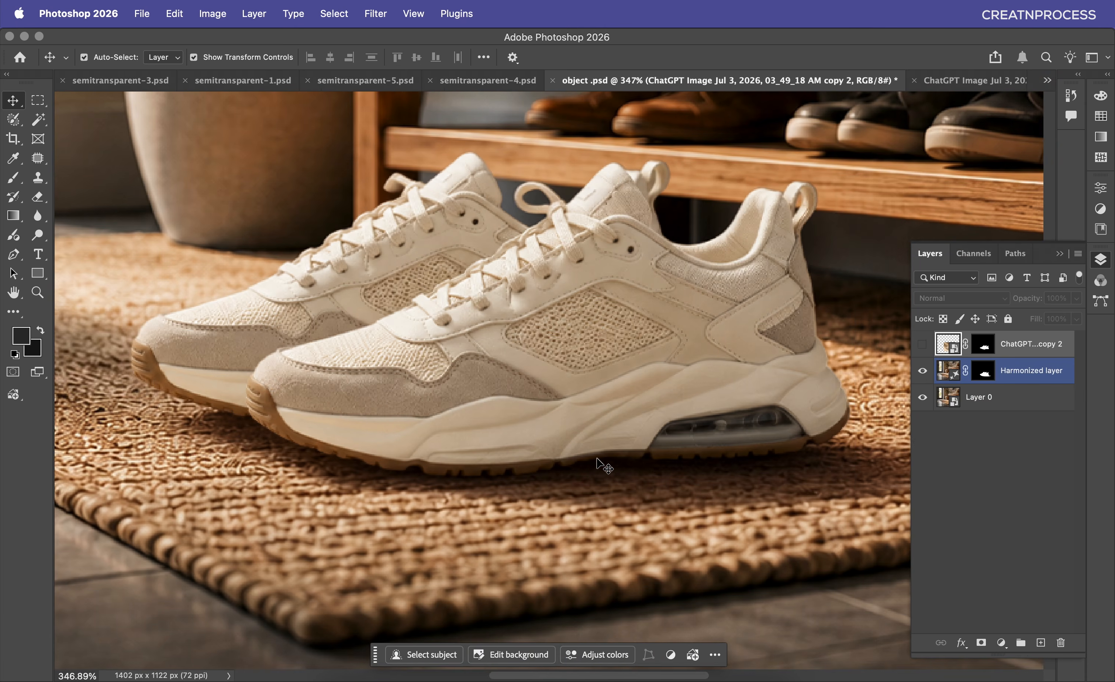
scroll(603, 469, down, 2)
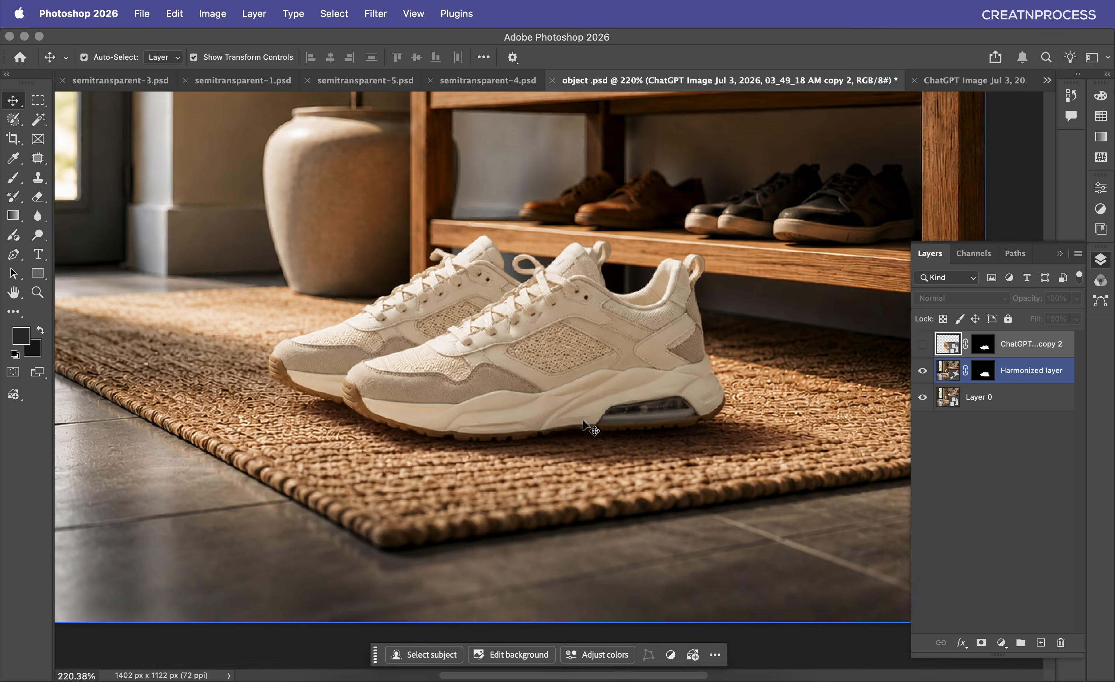
scroll(582, 418, down, 1)
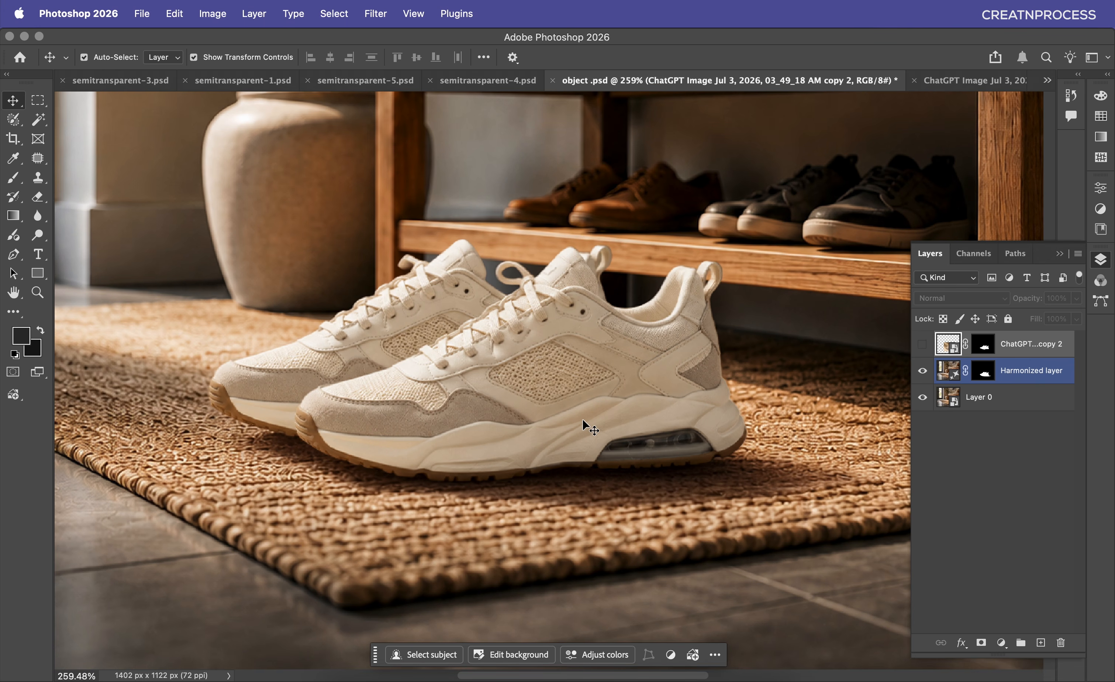
scroll(582, 419, down, 6)
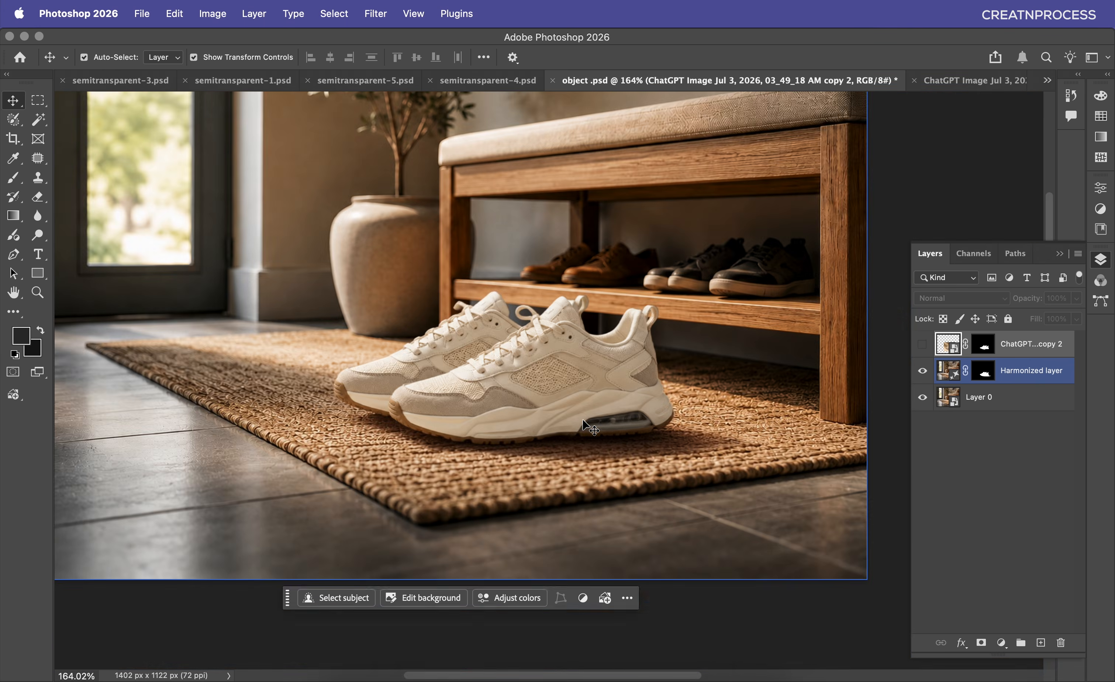
Step: Select a rectangular area around the sneakers, copy that part of Layer 0 to a new layer and hide Layer 0
key(m)
drag(306, 274, 777, 561)
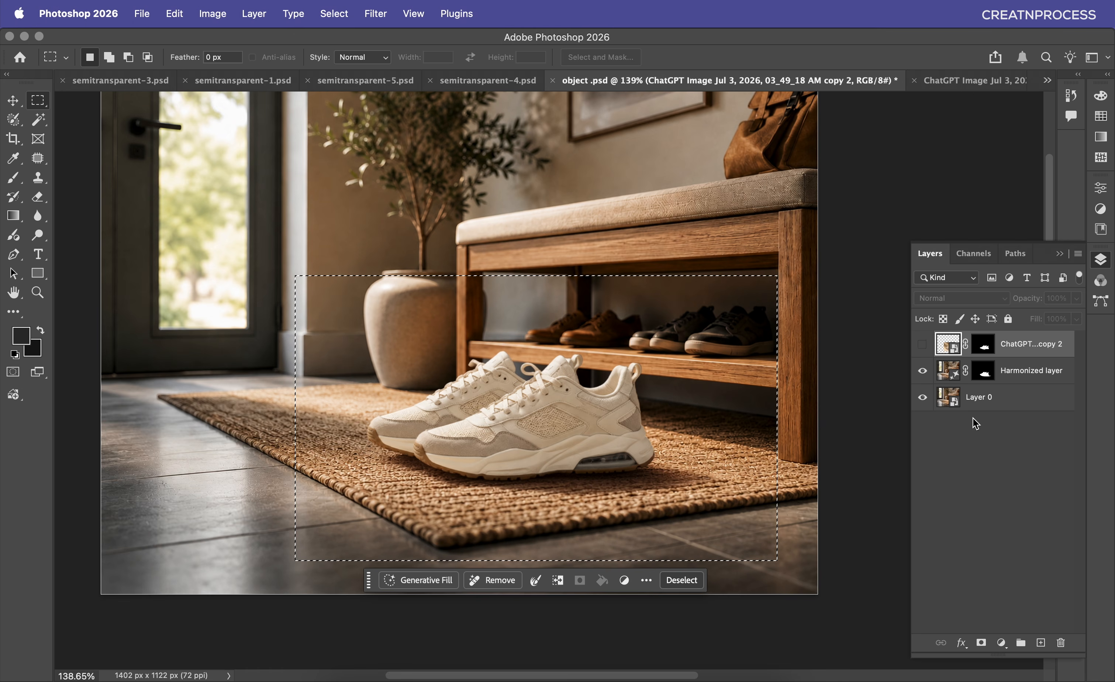
click(966, 402)
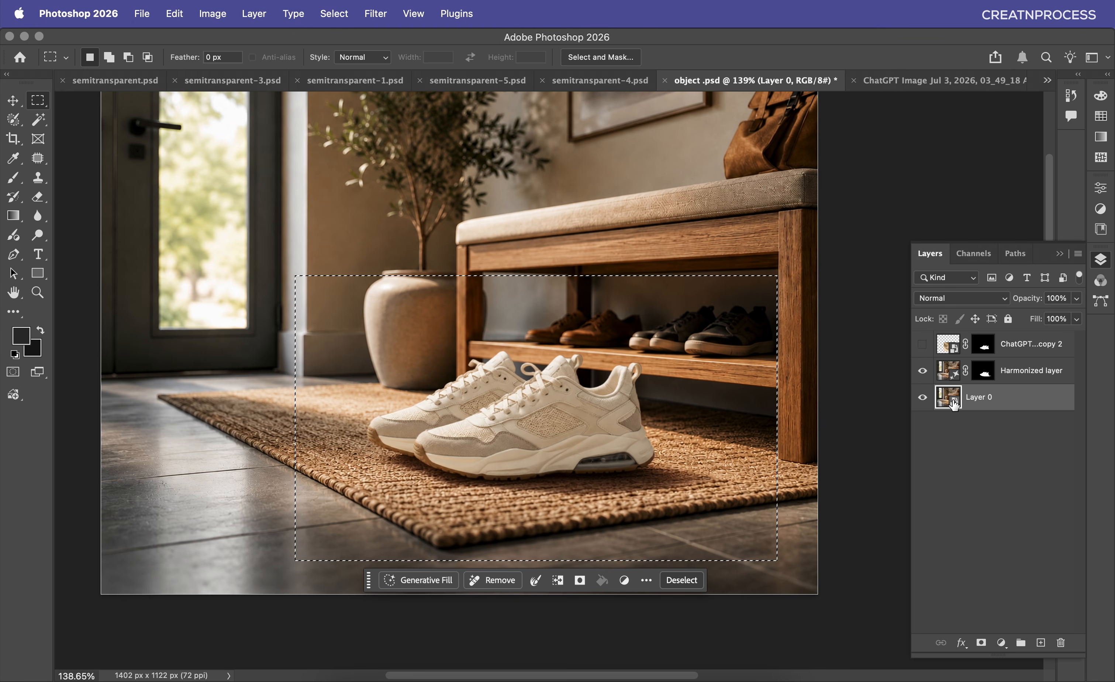
key(super+j)
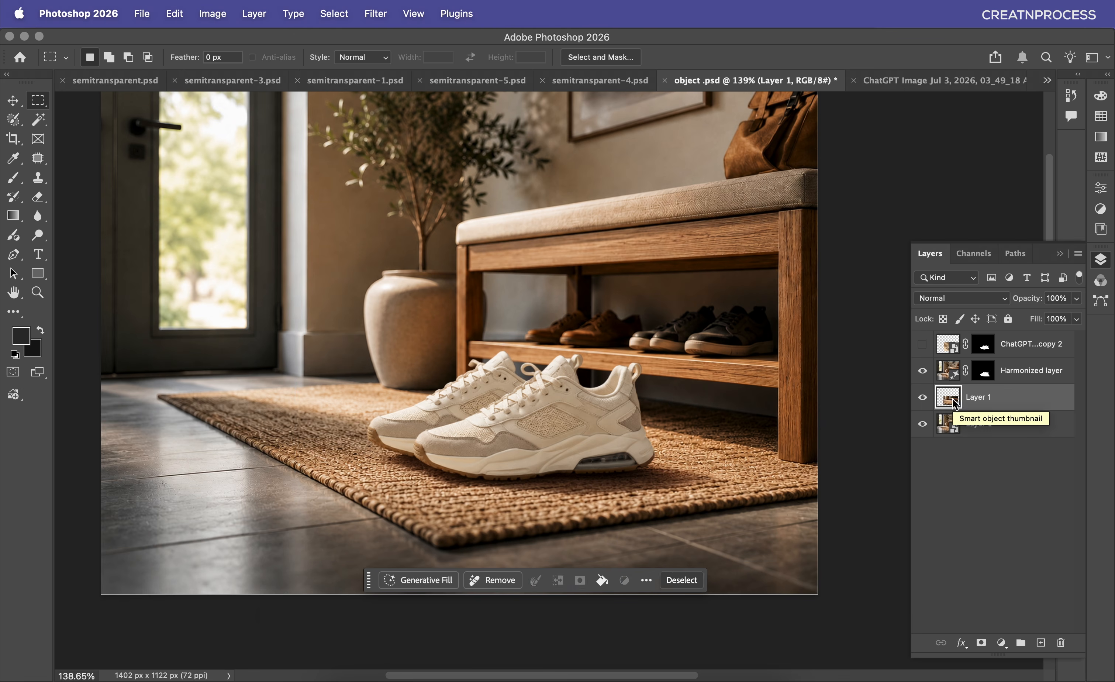
click(922, 424)
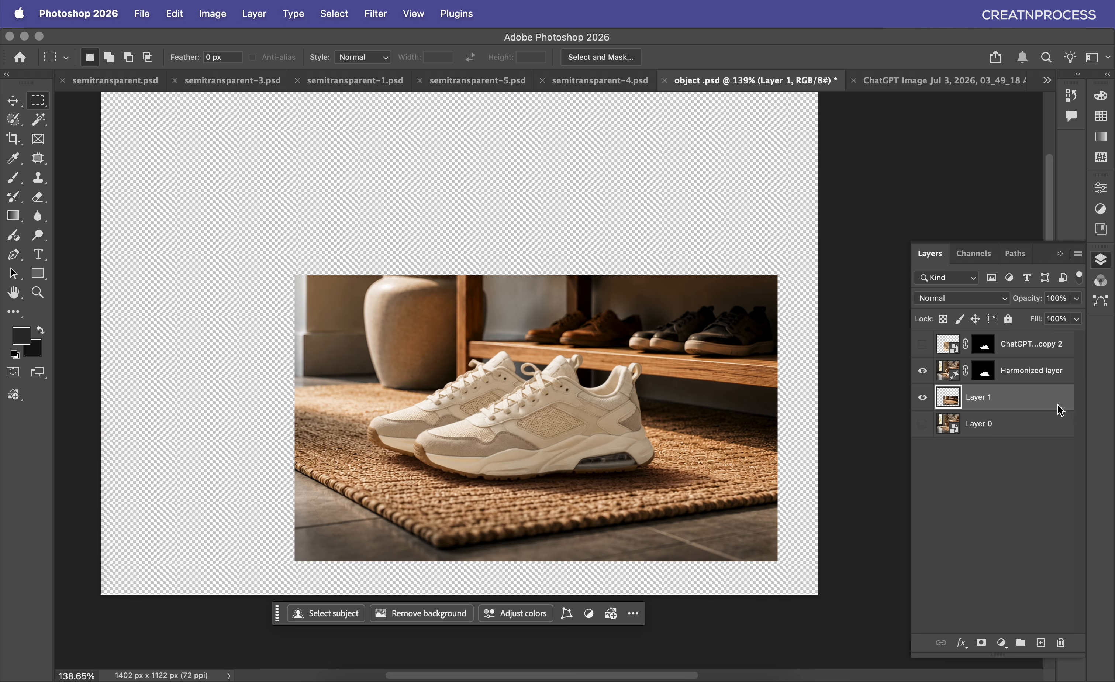
Step: Move the original sneaker layer directly above the cropped background layer, and show it in place of the Harmonized layer
drag(1048, 352, 1046, 387)
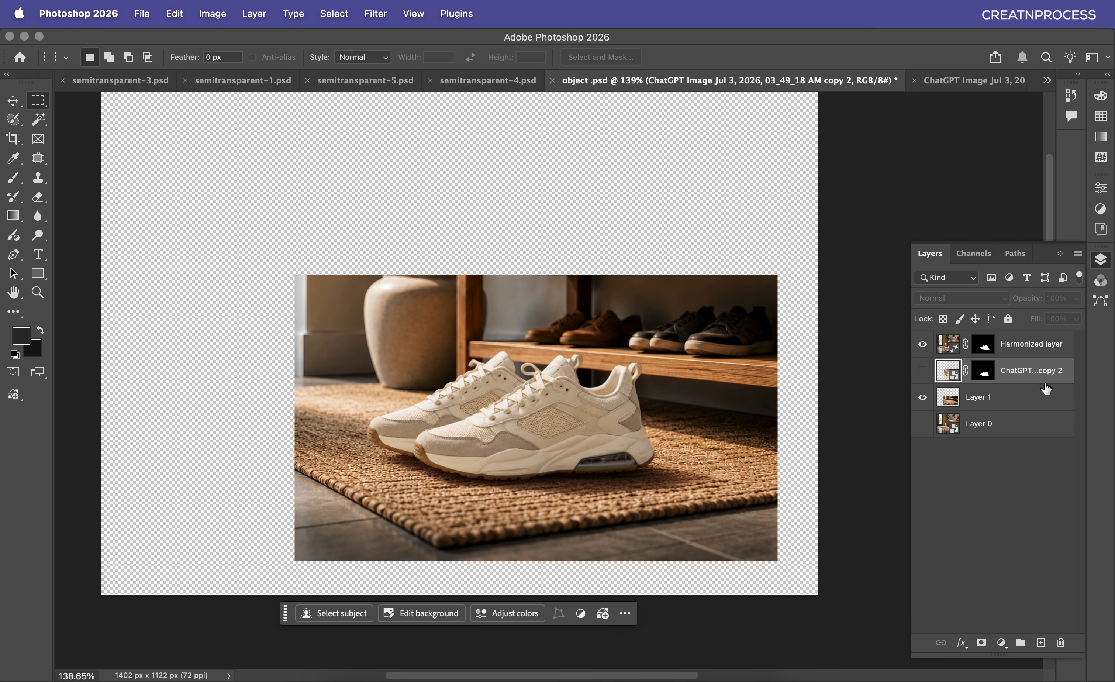
click(922, 343)
click(923, 370)
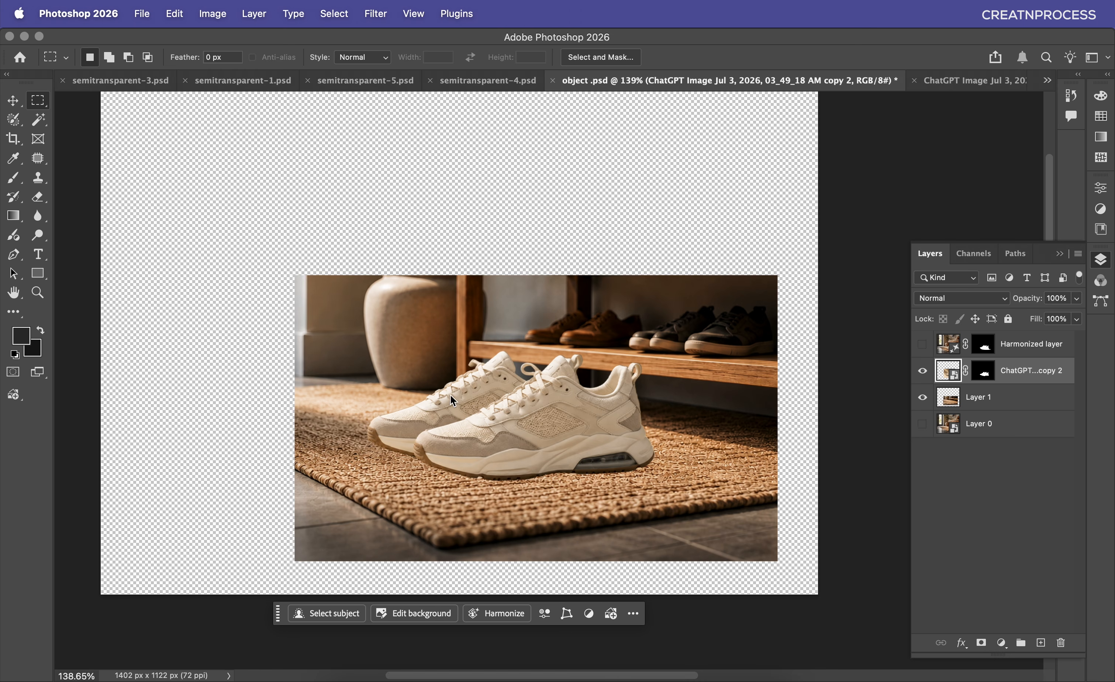
Step: Convert the sneaker layer and the cropped background layer into one smart object and open its contents
key(v)
click(991, 398)
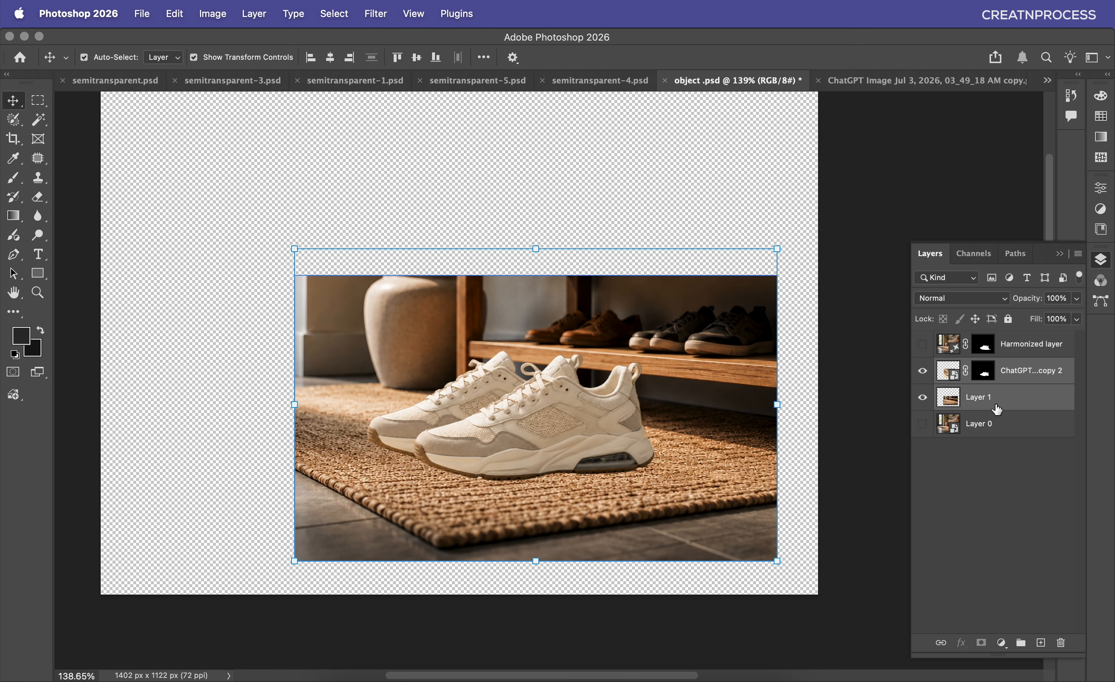
right_click(996, 409)
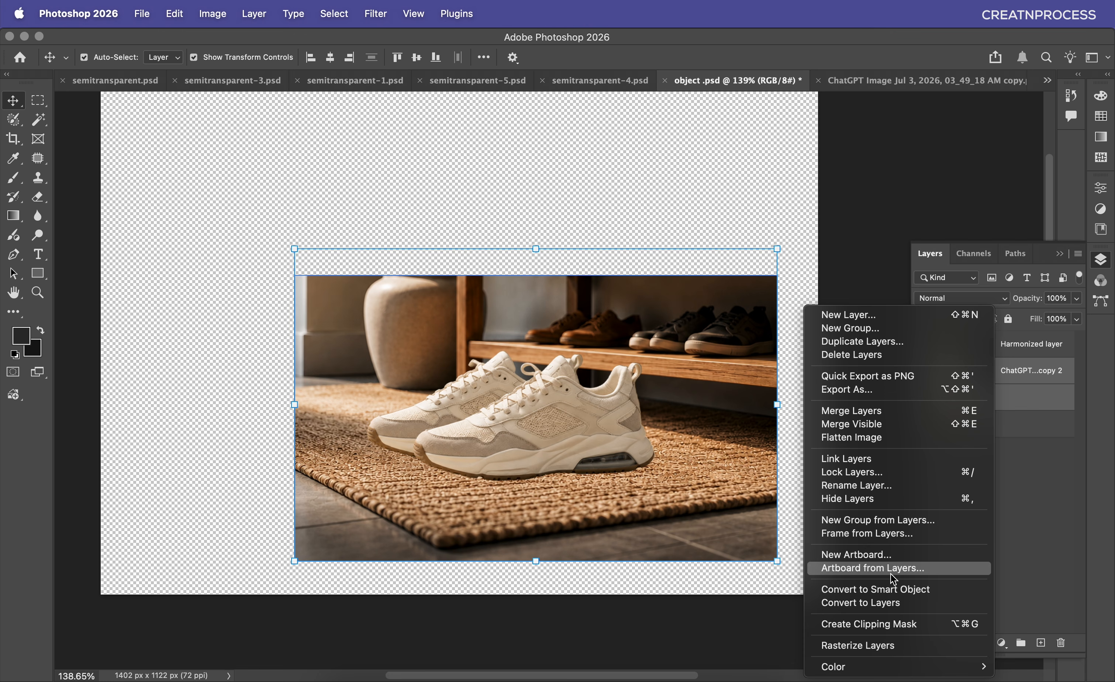
click(889, 594)
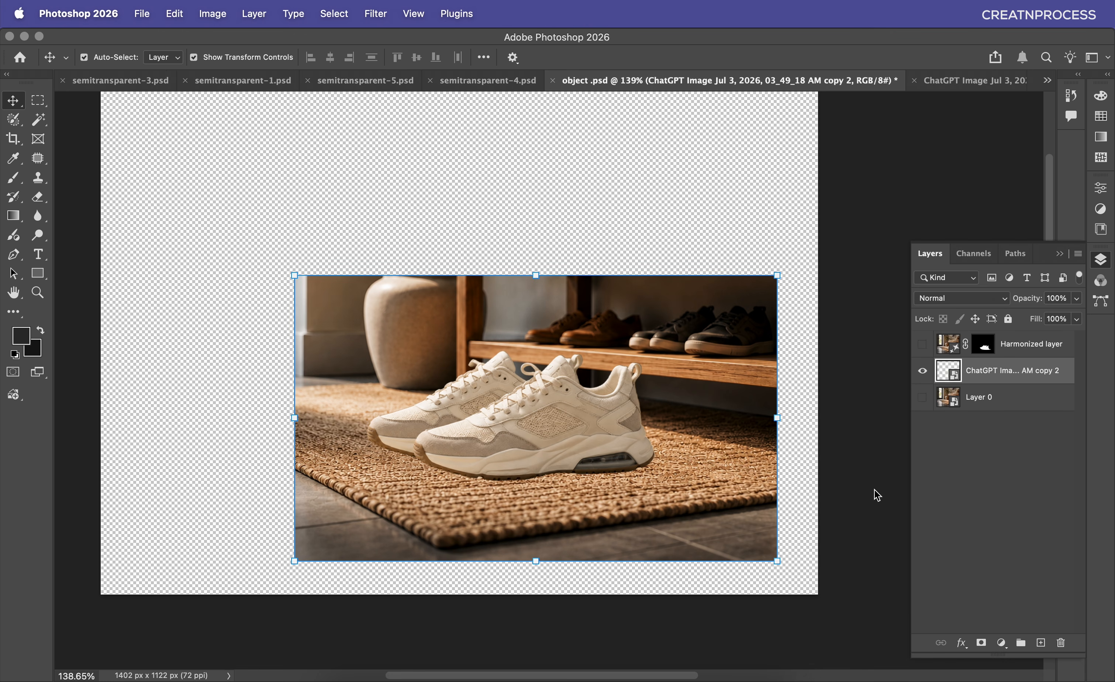
double_click(954, 375)
scroll(686, 392, up, 5)
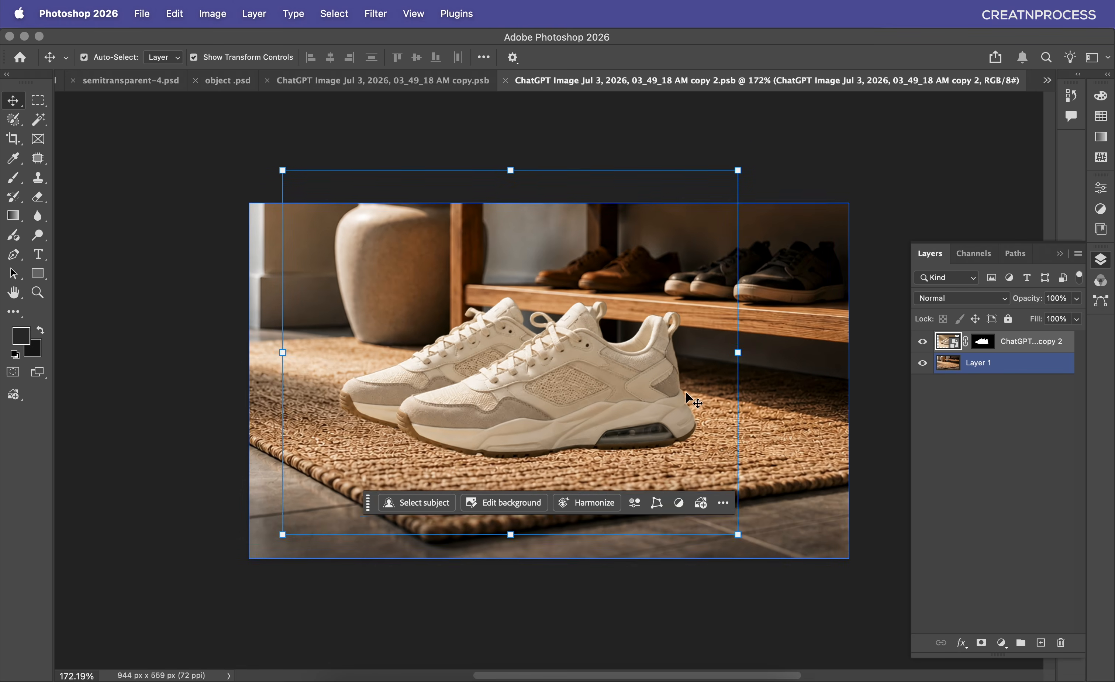
scroll(685, 392, right, 3)
click(842, 250)
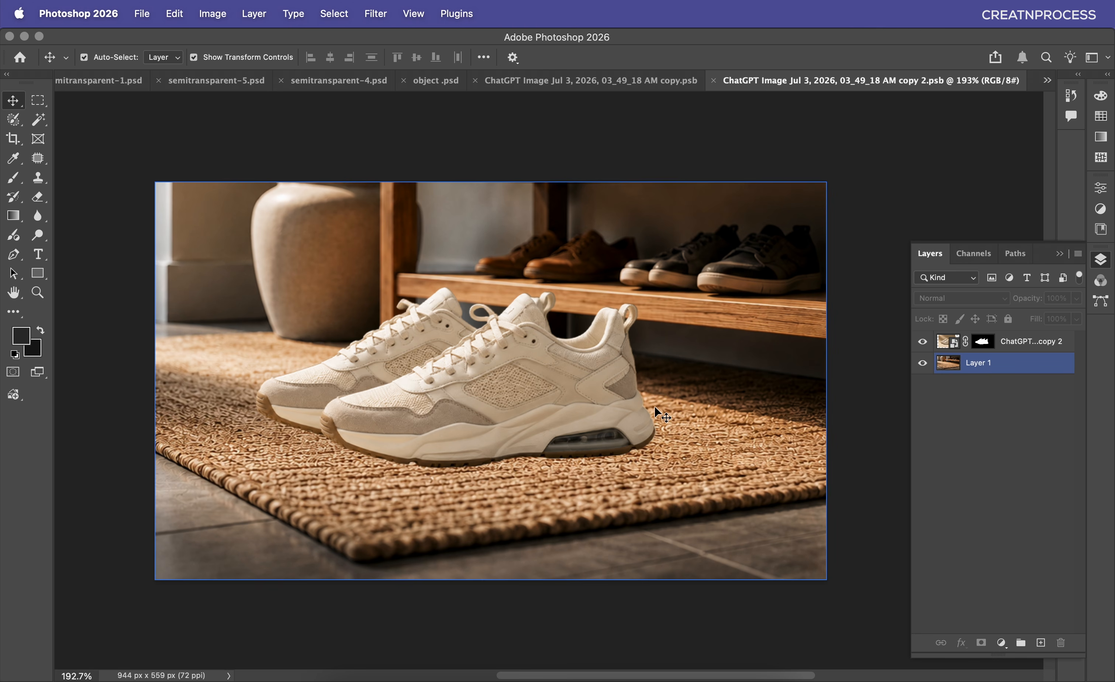
Step: Harmonize the sneakers with the cropped background, compare the three variations and choose the third
click(638, 423)
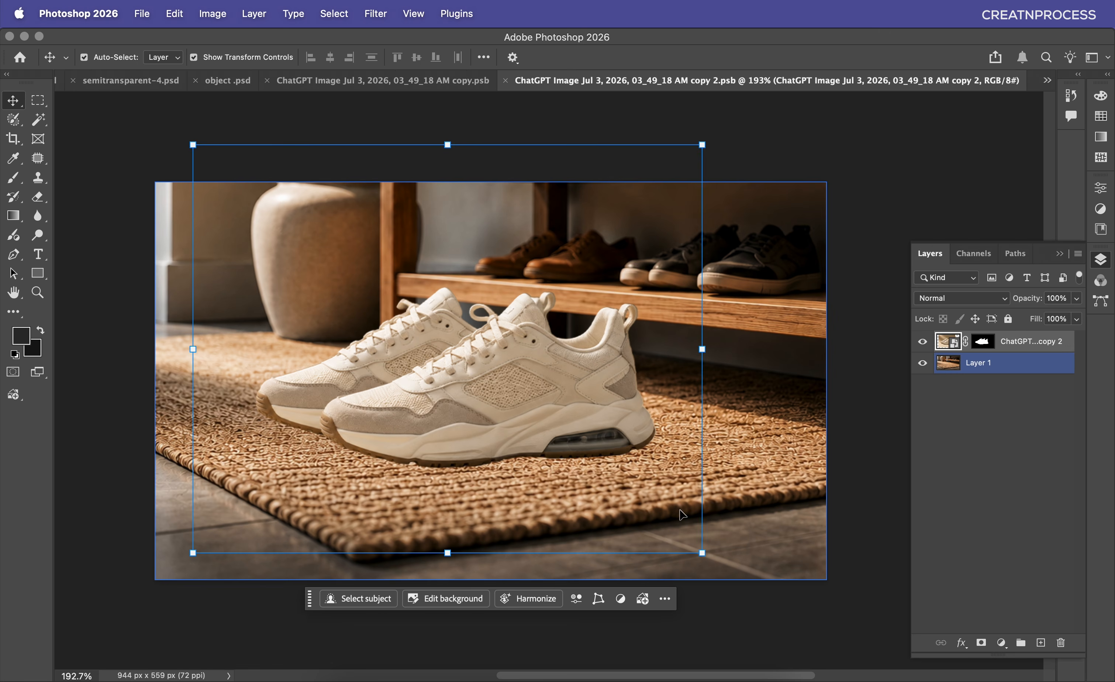
click(531, 598)
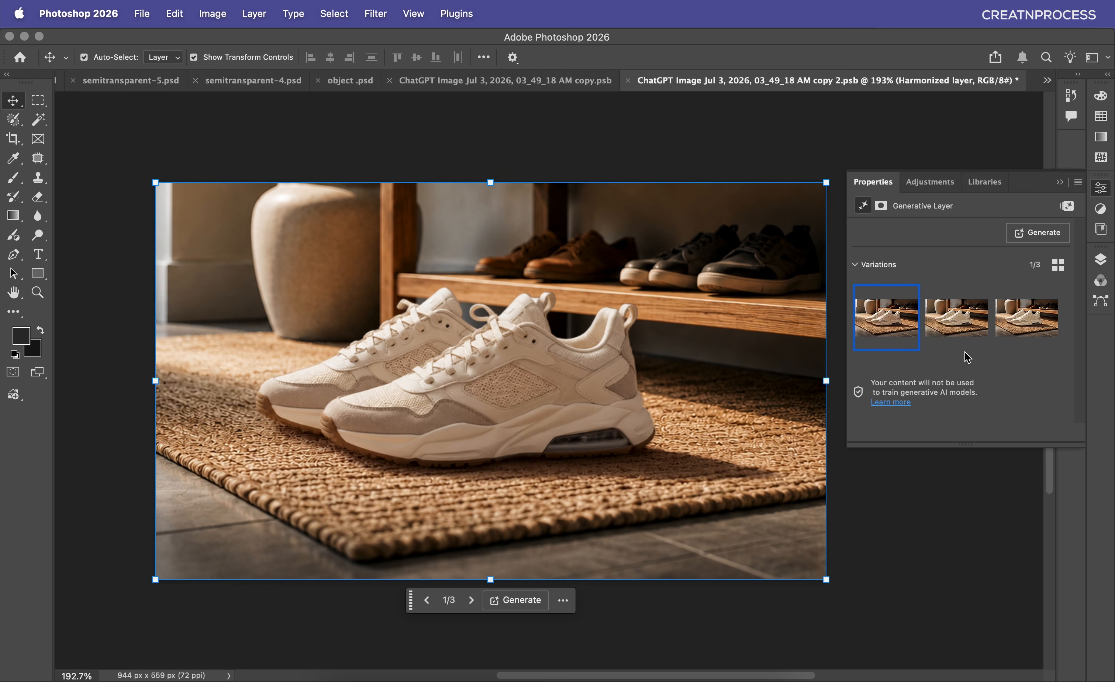
click(959, 322)
click(1027, 320)
click(976, 325)
click(885, 320)
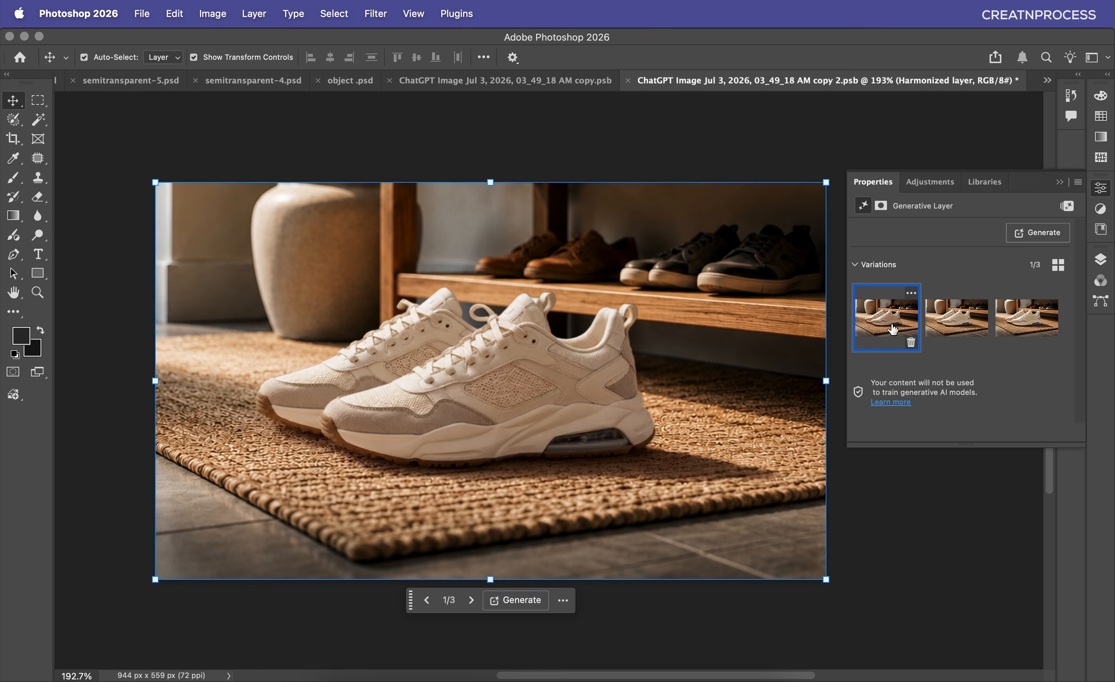
click(946, 327)
click(1043, 320)
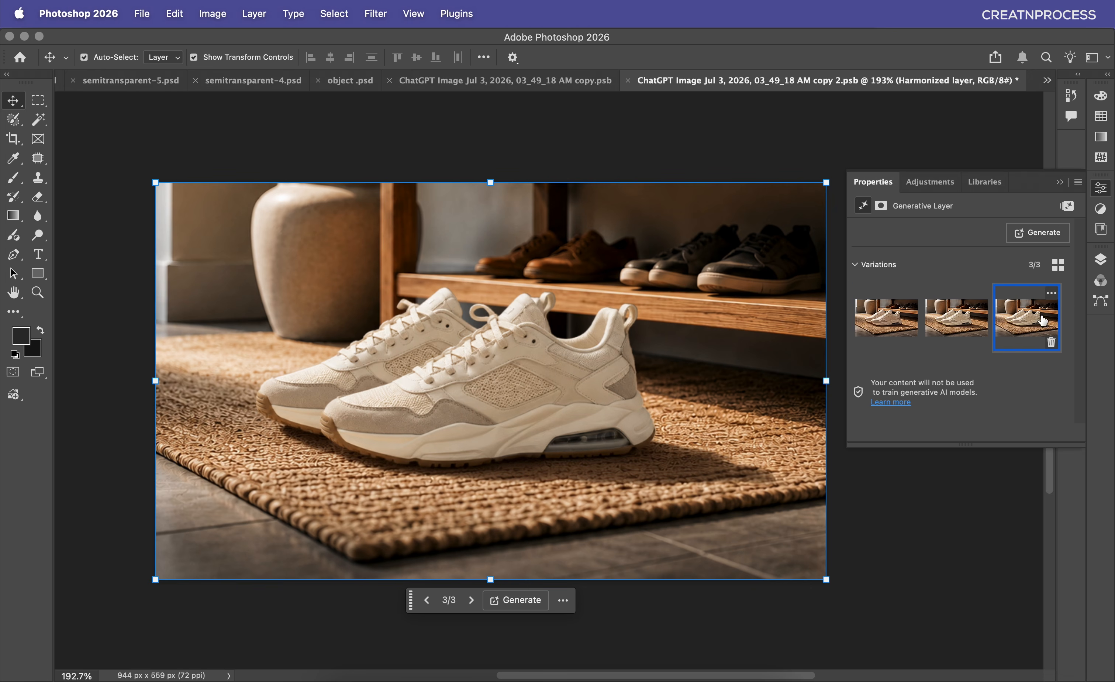
Step: Hide the original sneaker layer beneath the Harmonized layer and save the smart object's contents
click(1101, 259)
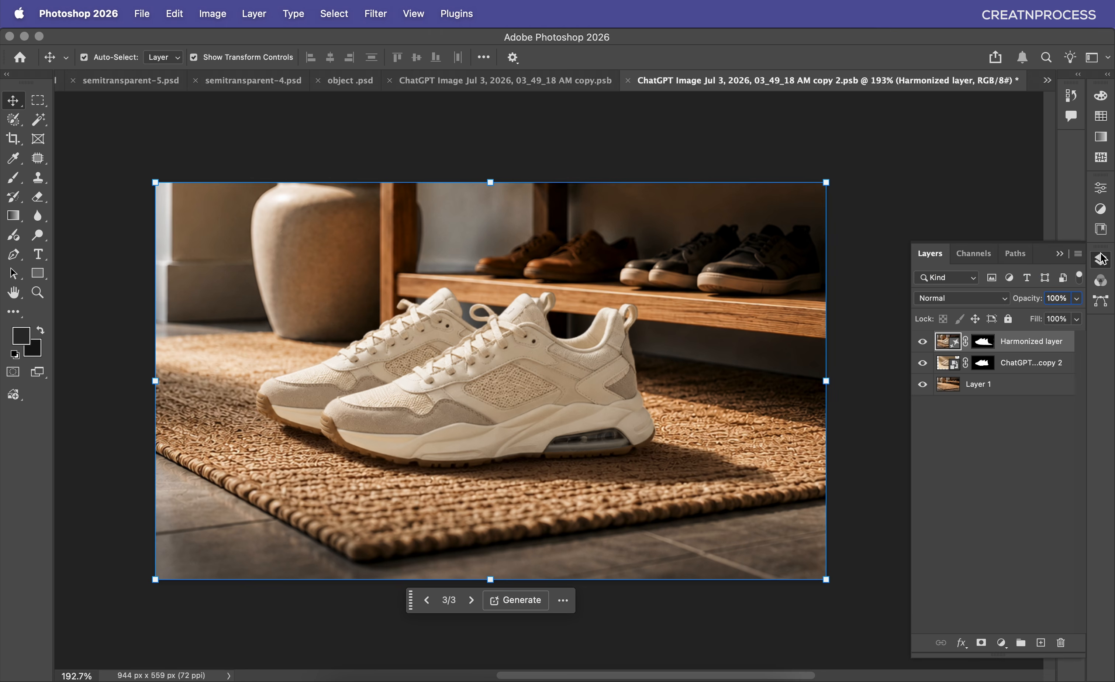
click(922, 362)
key(cmd+s)
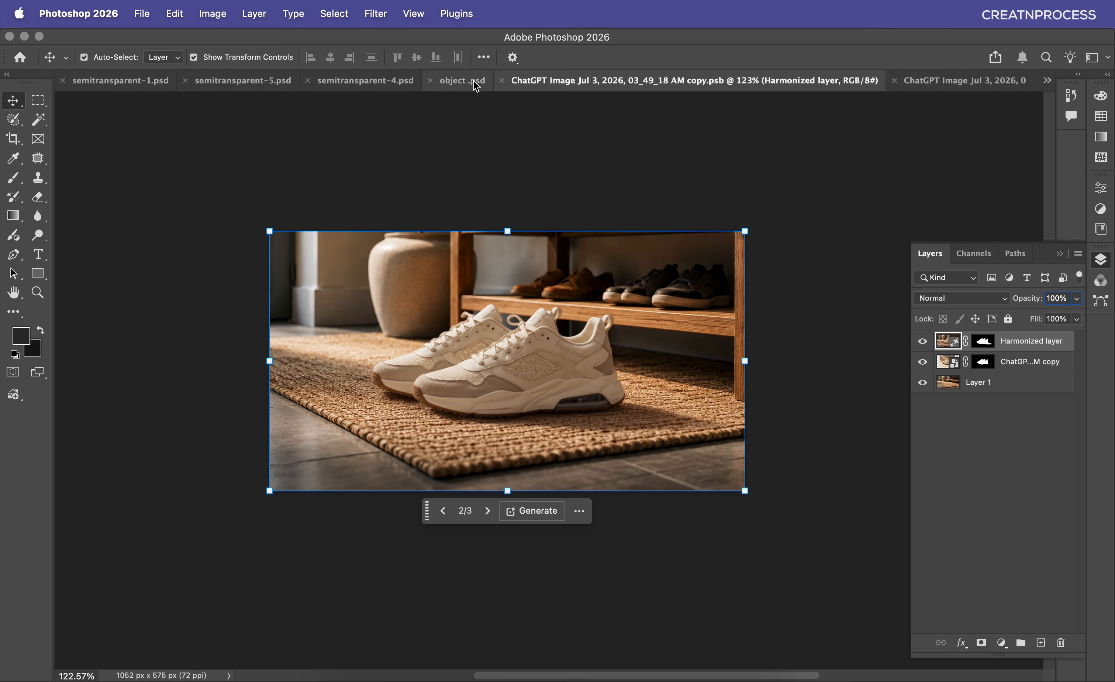
Step: Show Layer 0 again in object .psd and compare the earlier Harmonized layer with the updated sneaker smart object, leaving the smart object shown
click(357, 80)
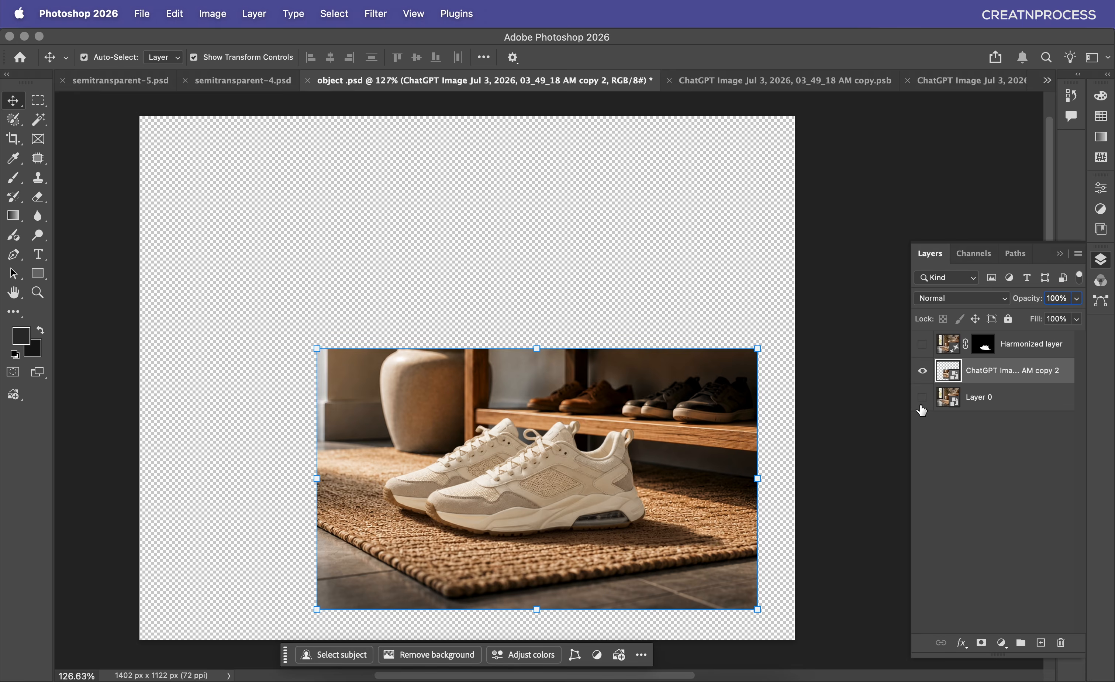
click(922, 397)
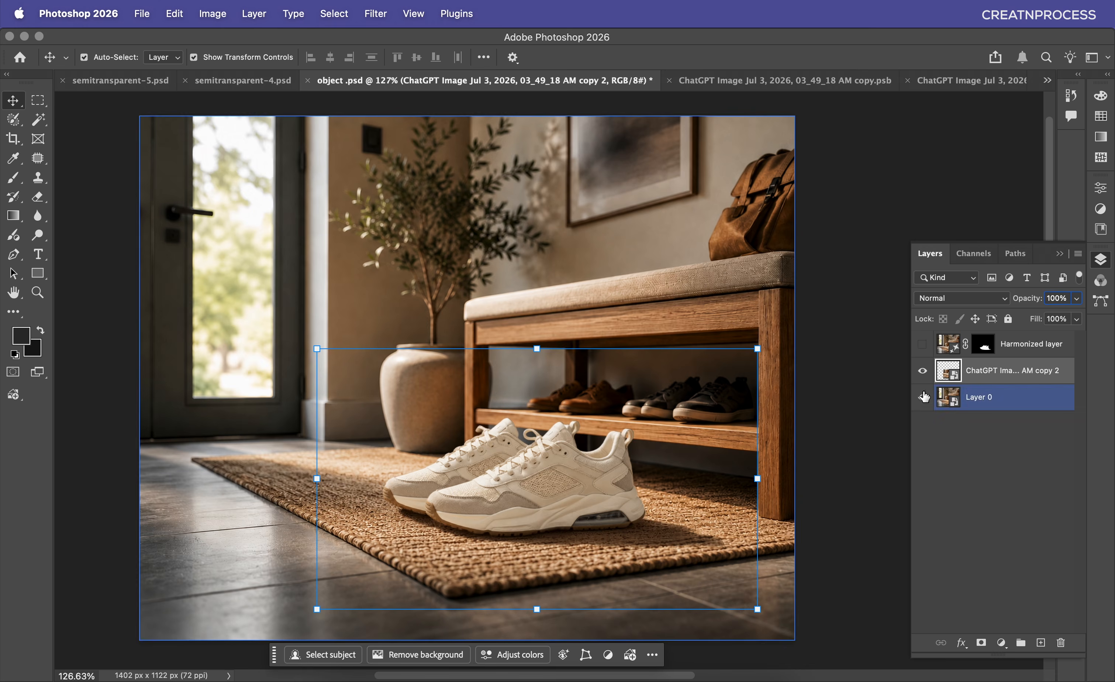
click(923, 371)
click(923, 349)
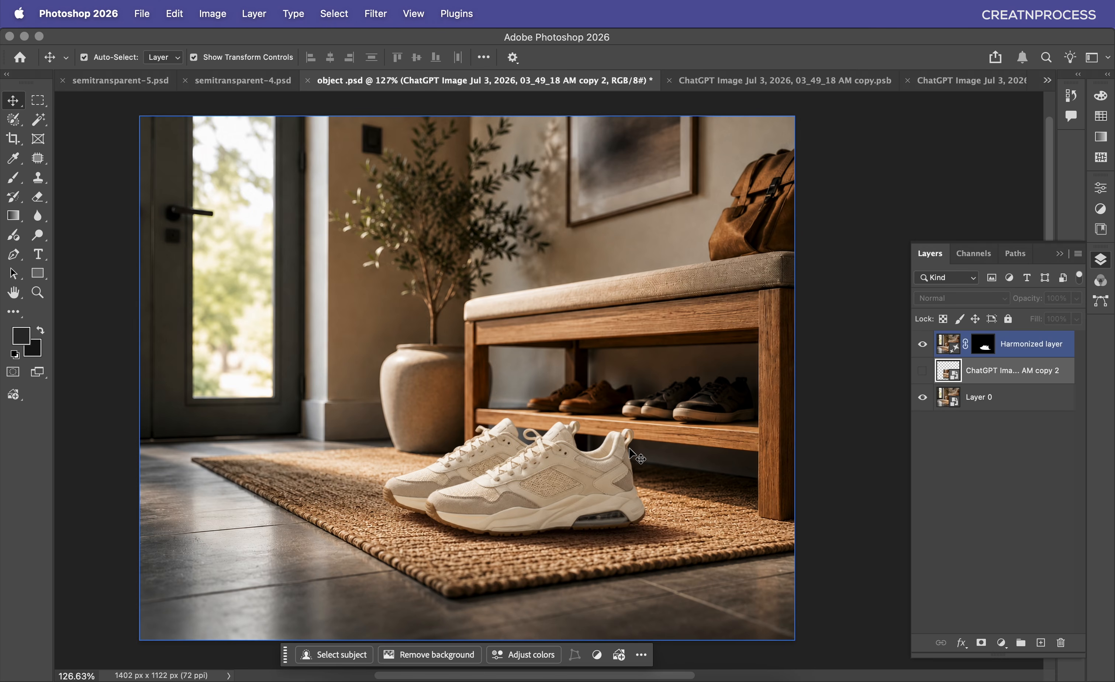
scroll(637, 453, up, 3)
drag(603, 556, 678, 435)
scroll(629, 448, up, 3)
click(922, 371)
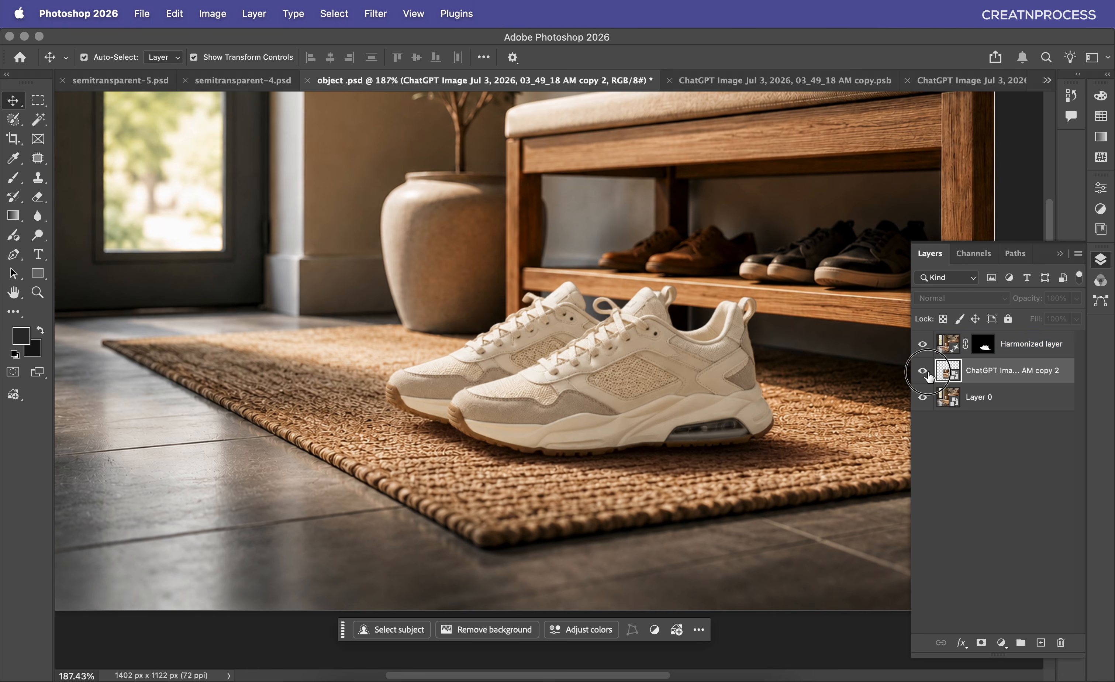
click(922, 343)
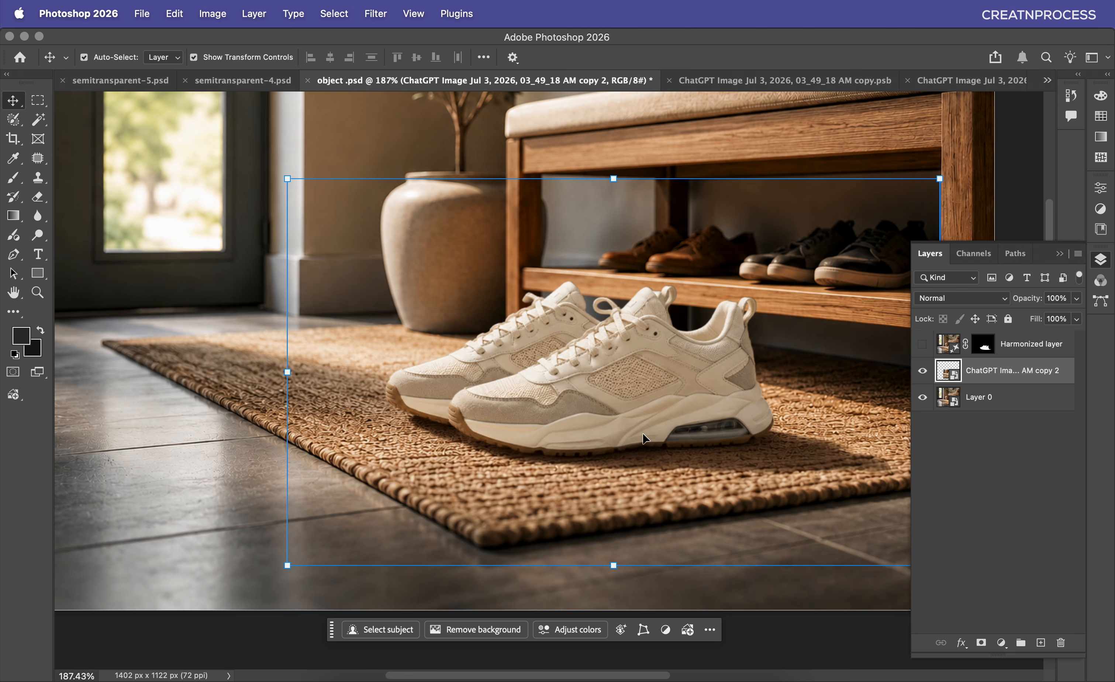
Step: Compare the earlier Harmonized layer with the updated sneaker smart object up close, switching their visibility and leaving both layers shown
scroll(642, 434, up, 3)
scroll(655, 430, up, 3)
click(943, 405)
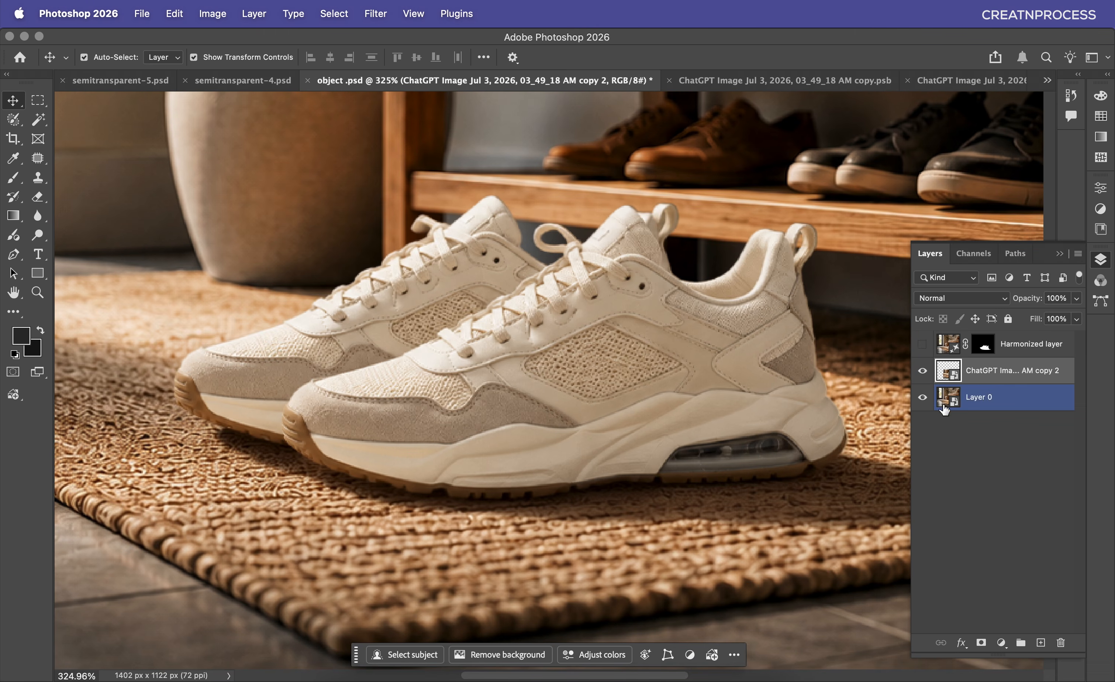
click(922, 343)
click(922, 370)
click(418, 463)
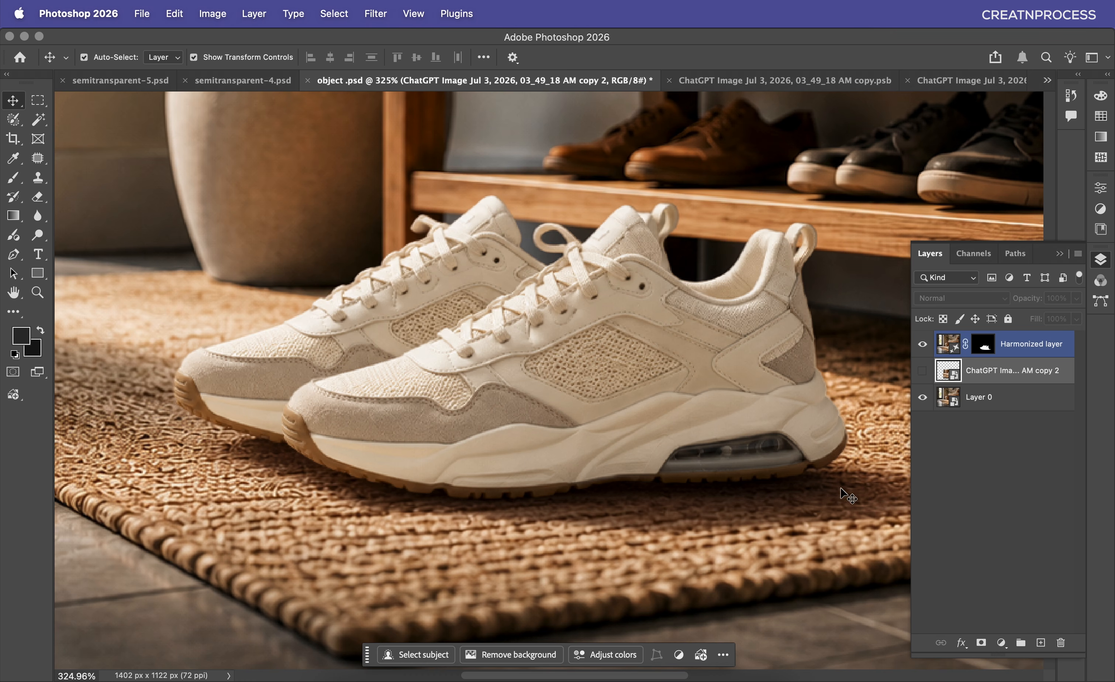
scroll(847, 495, down, 2)
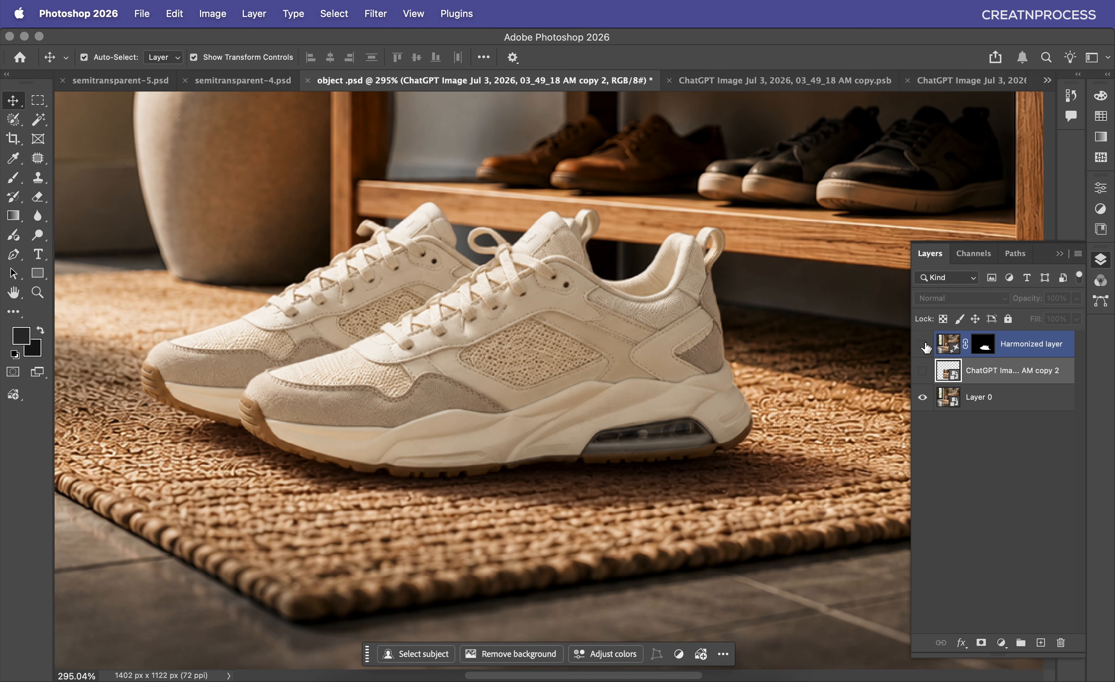
click(922, 344)
click(922, 370)
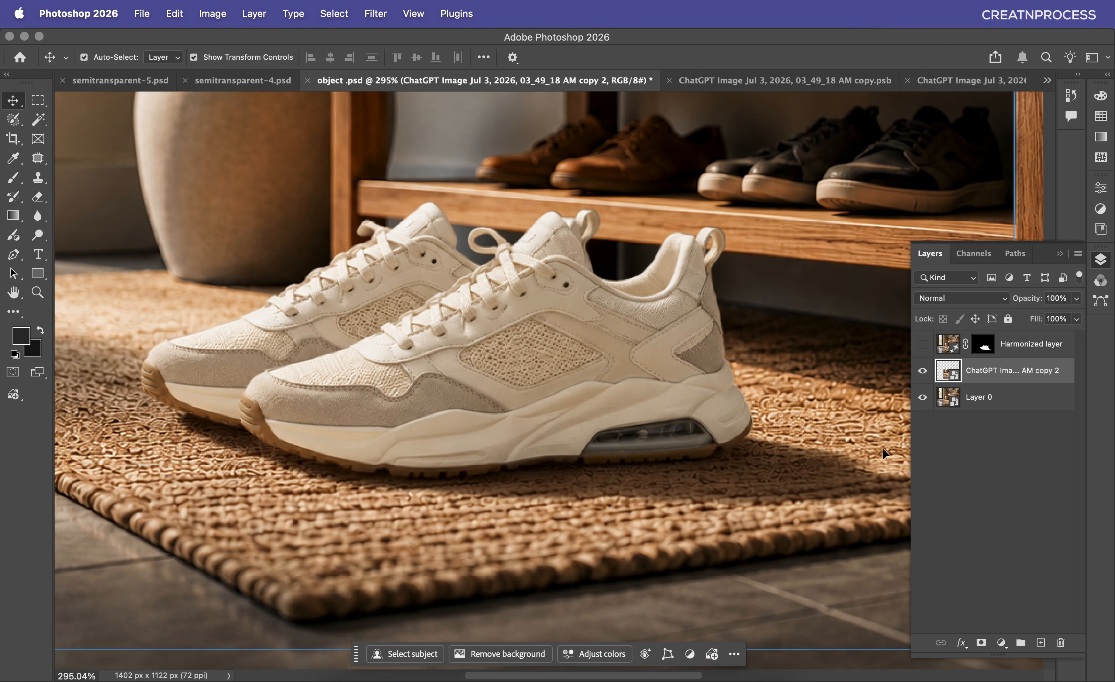
click(922, 344)
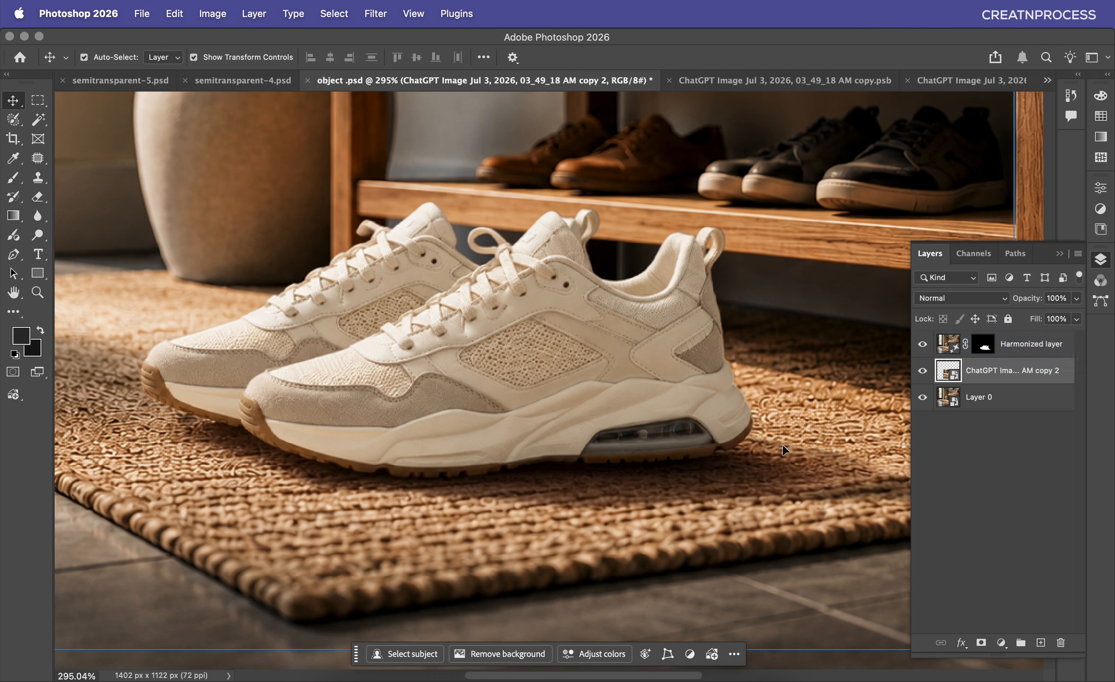
click(769, 457)
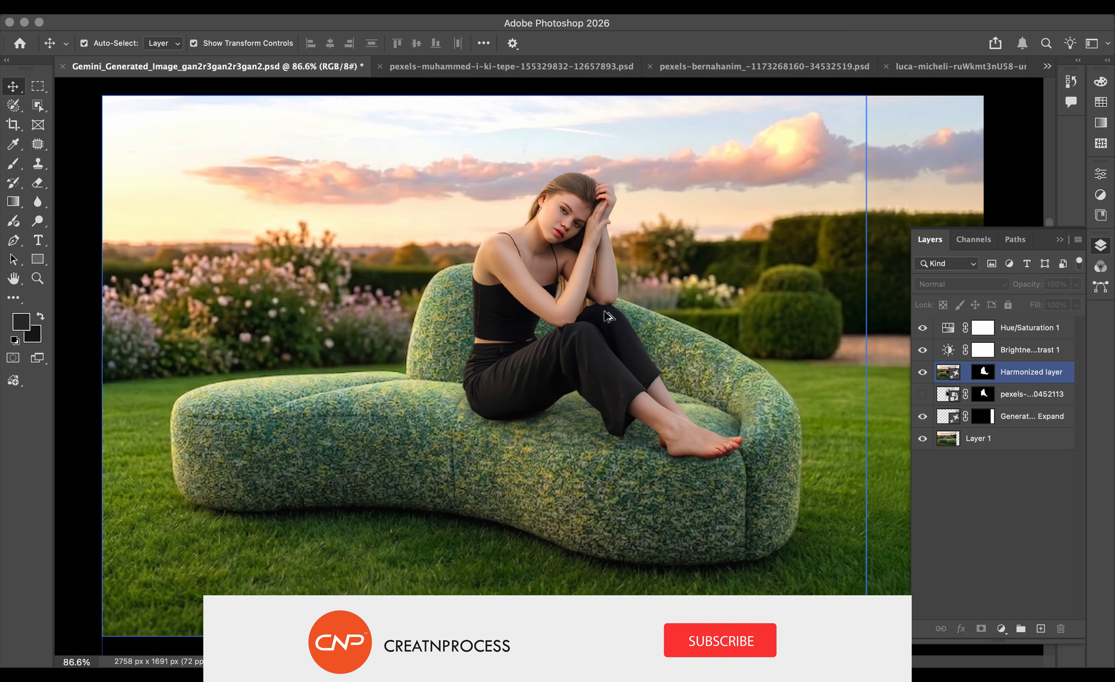
Step: In the garden sofa composite, compare the seated woman's Harmonized layer with her original cut-out up close, leaving both layers visible
click(601, 341)
scroll(599, 314, up, 4)
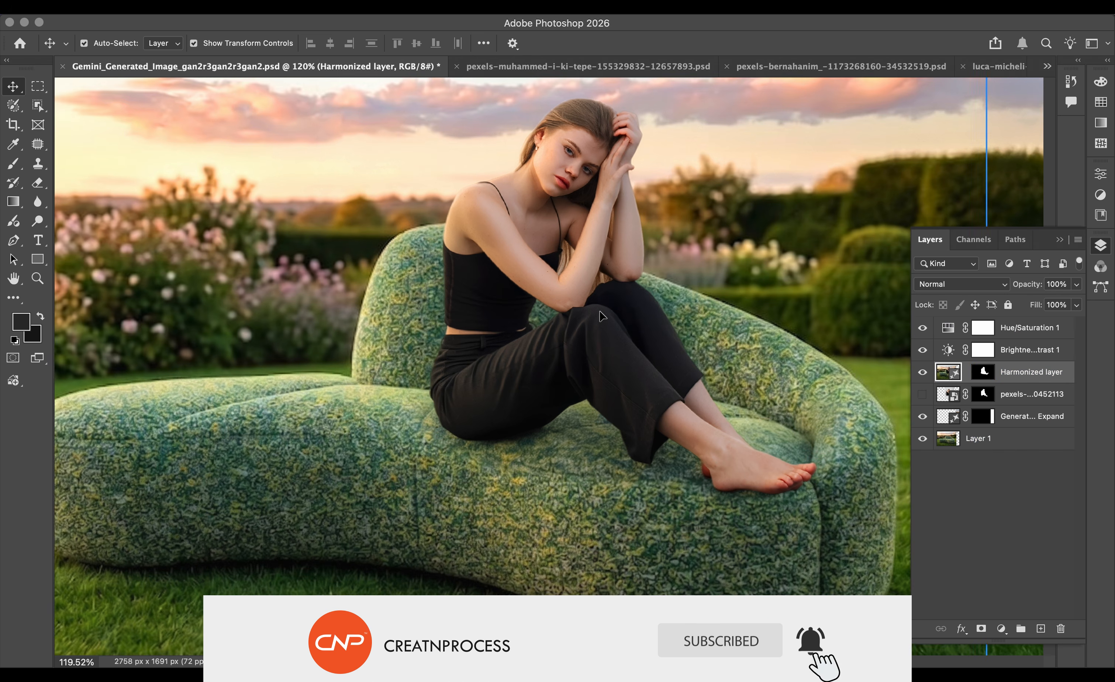
scroll(620, 328, up, 3)
scroll(620, 328, right, 1)
mouse_move(925, 374)
mouse_down()
mouse_move(925, 330)
mouse_move(924, 372)
mouse_up()
click(925, 391)
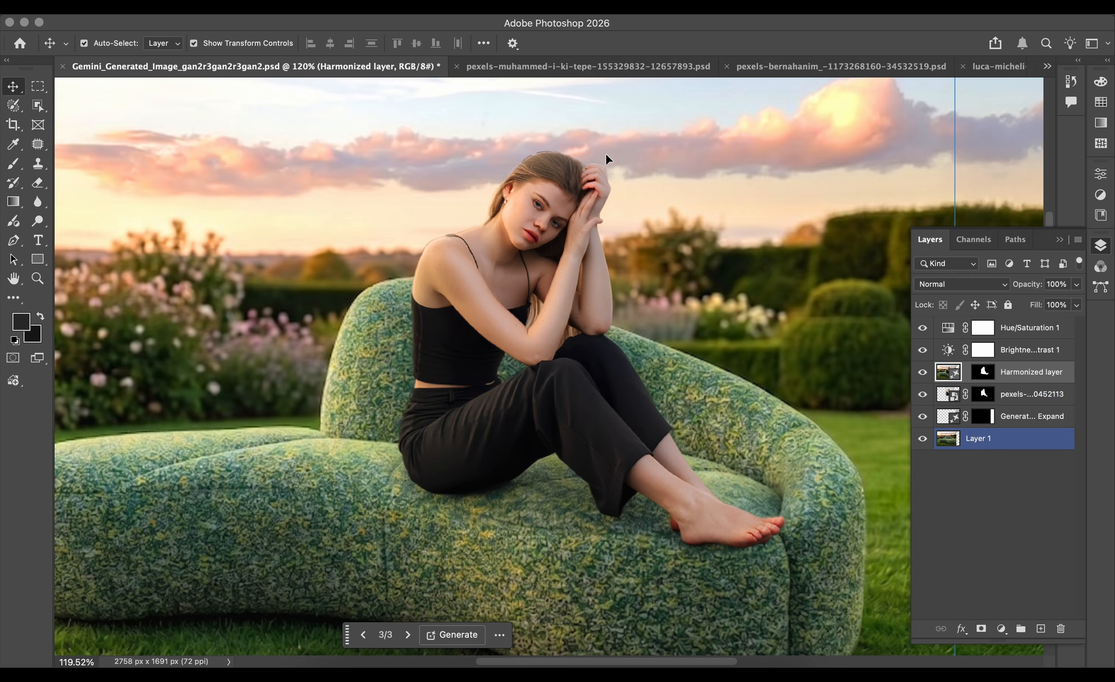
Step: Switch to the neon portrait composite and enable the woman's layer mask to cut her out against the park background
click(645, 68)
scroll(700, 362, up, 4)
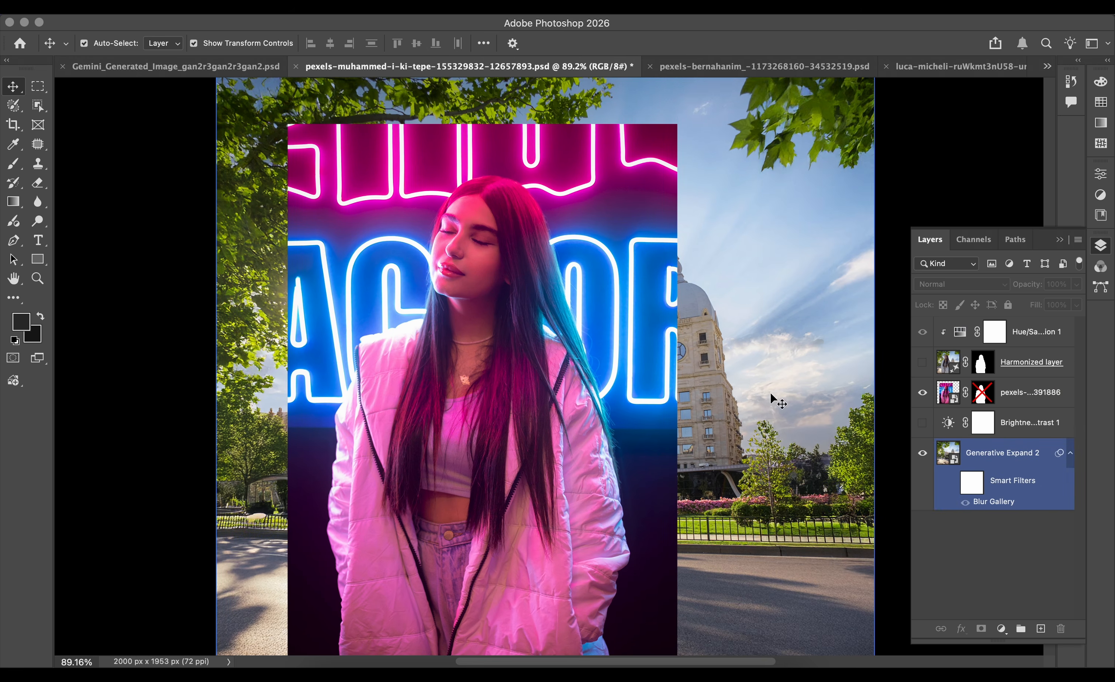
shift+click(984, 398)
scroll(721, 366, right, 1)
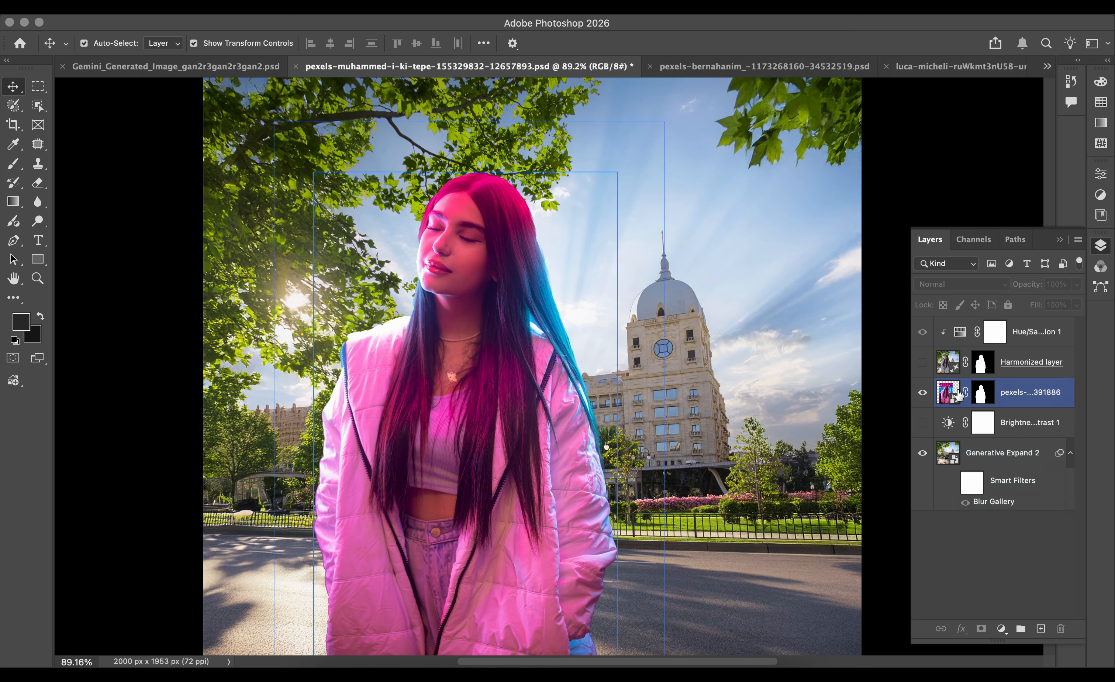
Step: Show the Harmonized layer in place of the original neon cut-out and turn on the Generative Expand 2 layer's blur smart filter
click(924, 365)
click(925, 398)
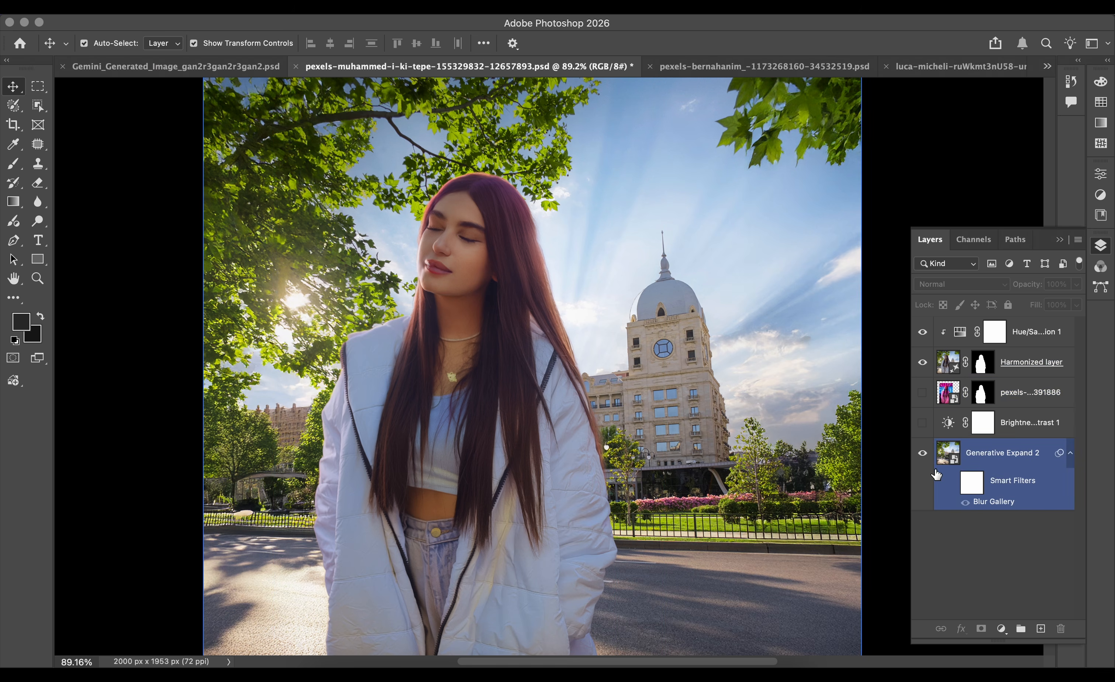
click(953, 482)
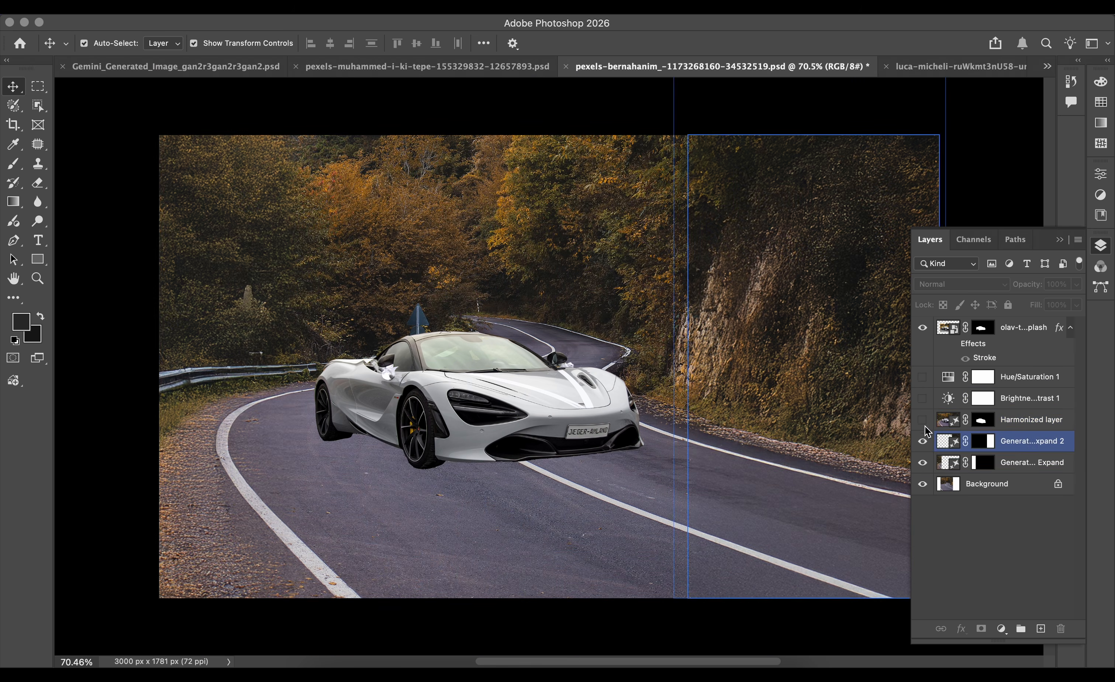
Step: In the autumn road composite, show the car's Harmonized layer, compare it with the original cut-out and leave the original hidden
click(923, 424)
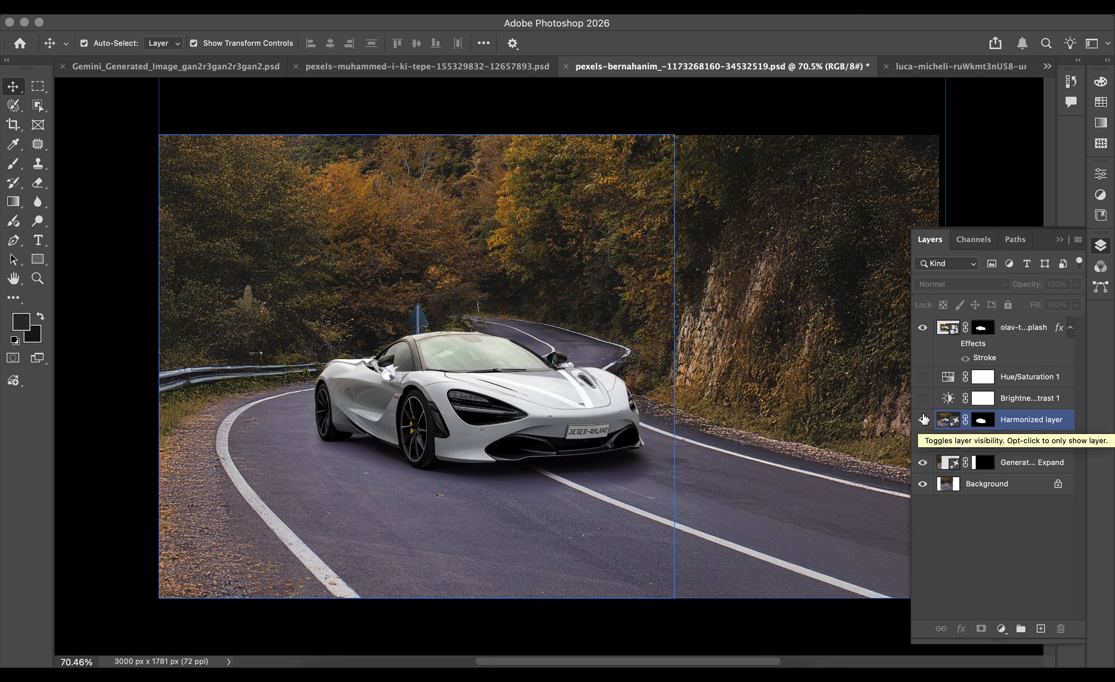
click(923, 330)
scroll(897, 325, up, 5)
click(923, 328)
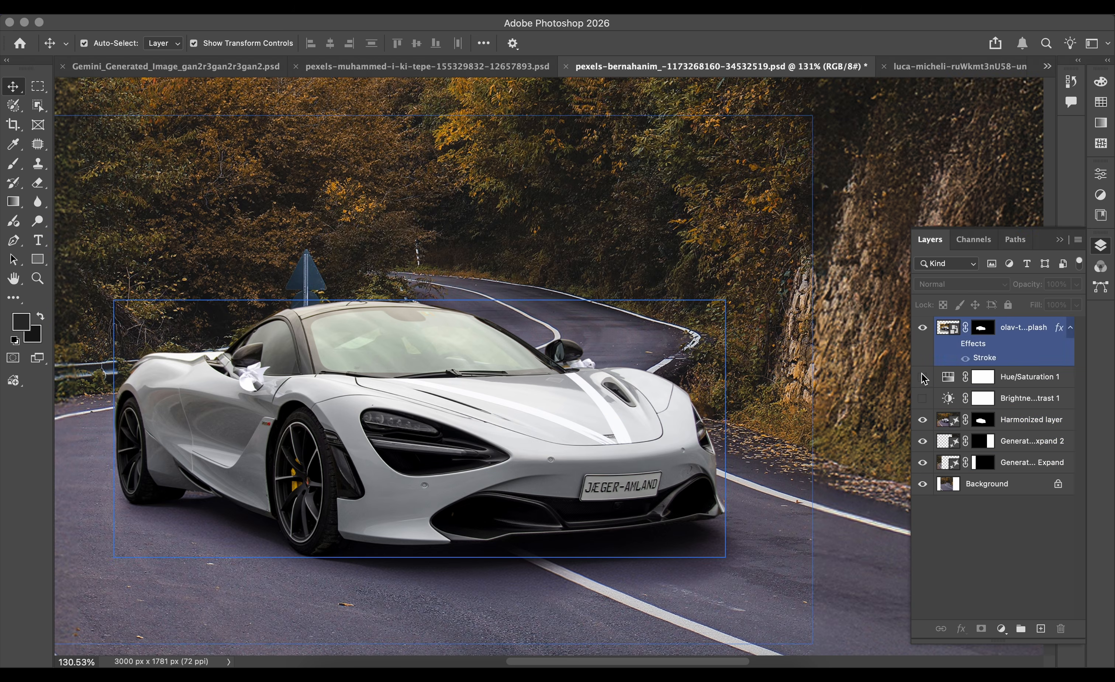
click(923, 422)
click(924, 326)
click(923, 419)
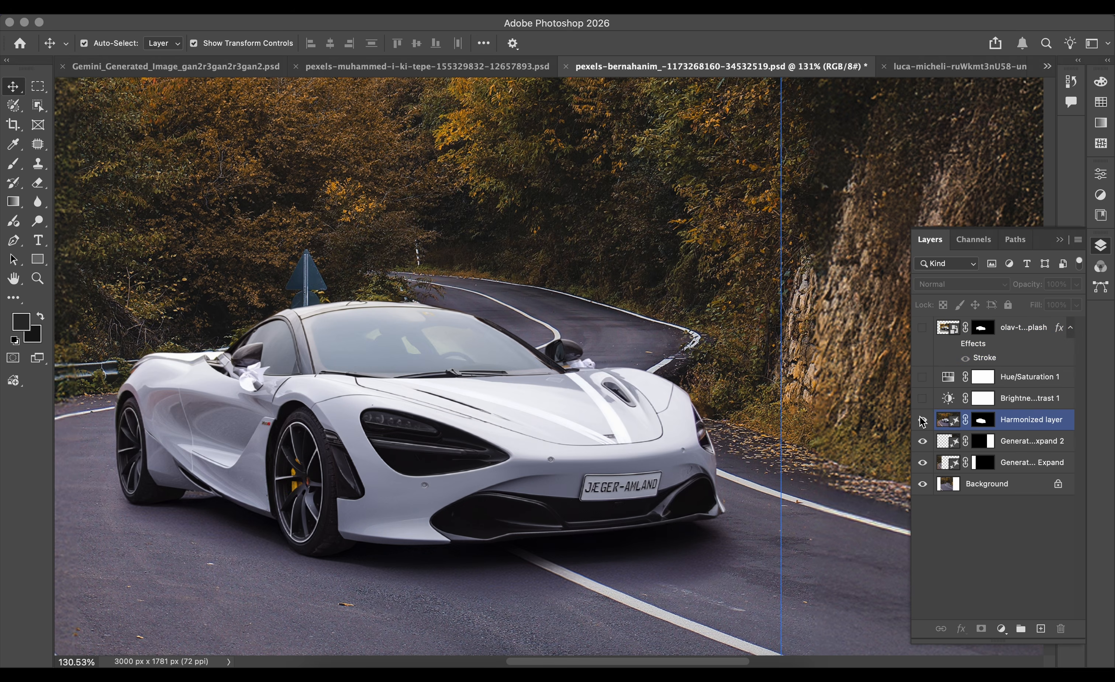
Step: Show the Brightness/Contrast and Hue/Saturation adjustment layers above the harmonized sports car
scroll(623, 435, down, 4)
drag(923, 398, 920, 384)
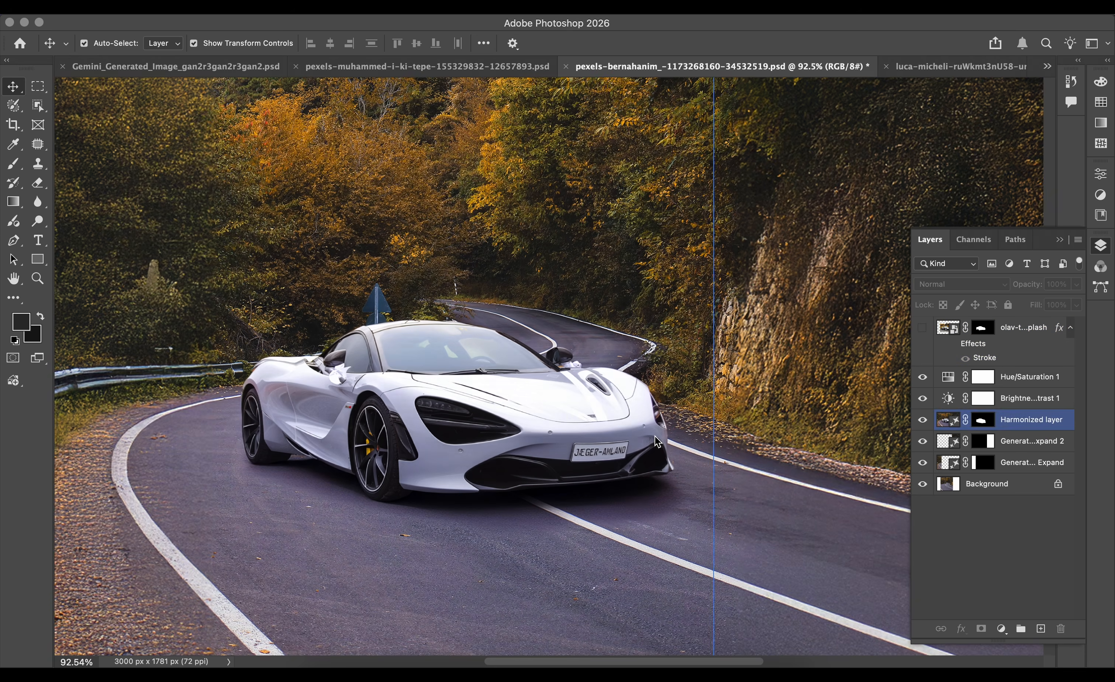
scroll(641, 440, down, 4)
scroll(641, 439, up, 3)
Step: In luca-micheli-ruWkmt3nU58-unsplash.psd, enable the vintage car's layer mask and show the Harmonized layer in place of the original cut-out
click(920, 67)
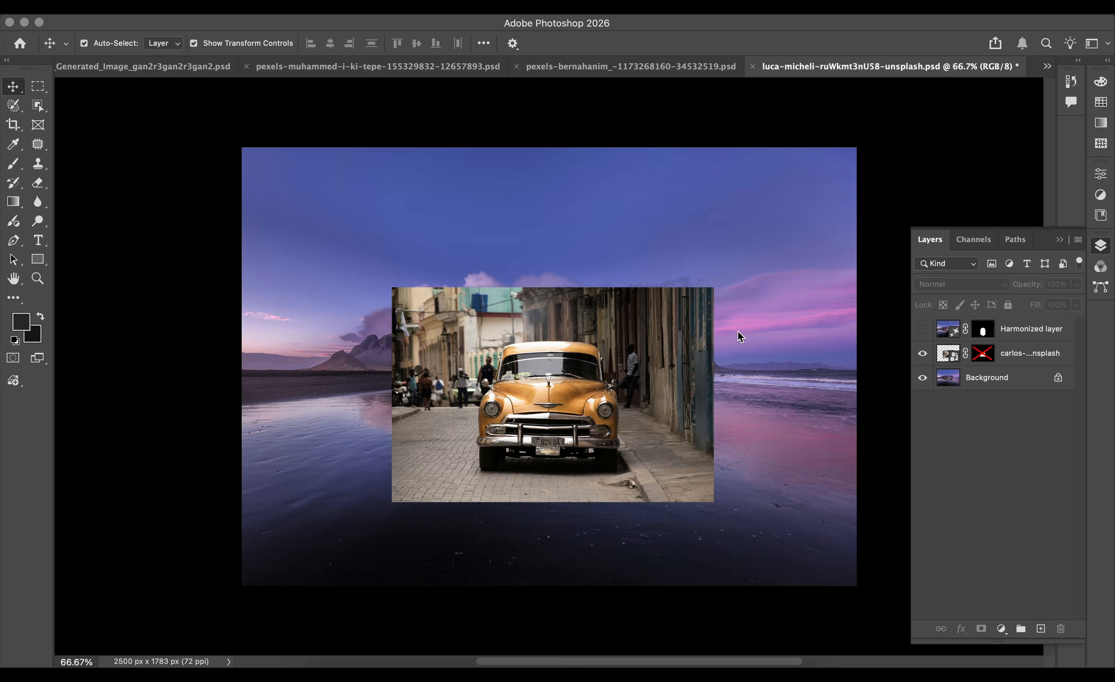
scroll(650, 442, up, 3)
shift+click(982, 354)
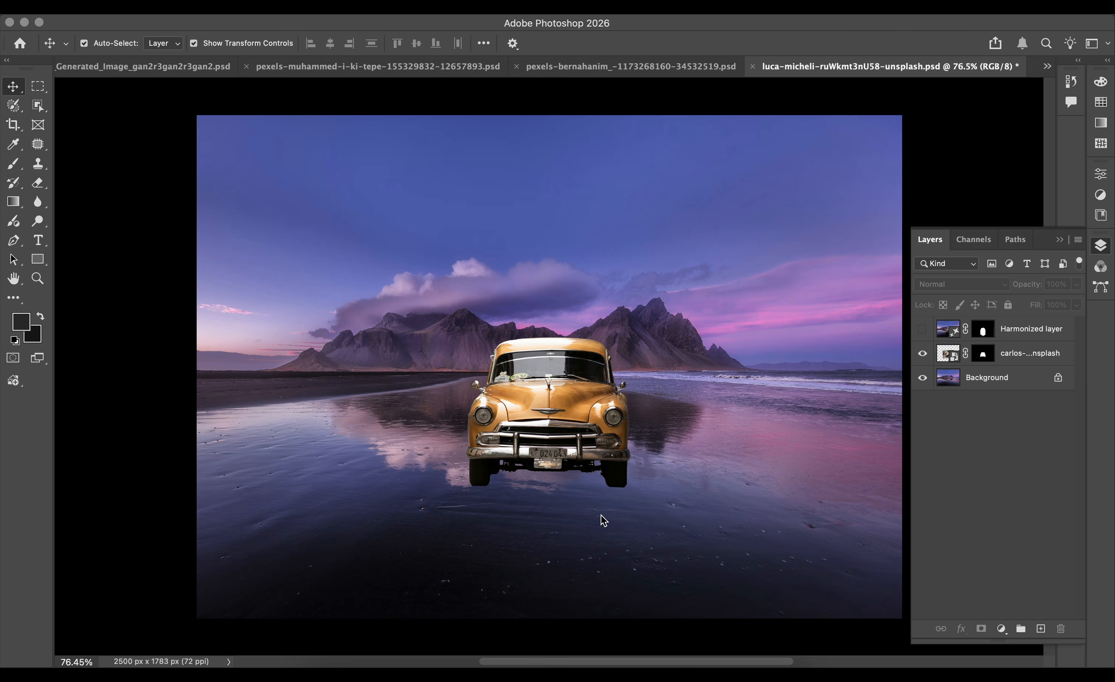
click(923, 330)
click(923, 355)
scroll(591, 450, up, 10)
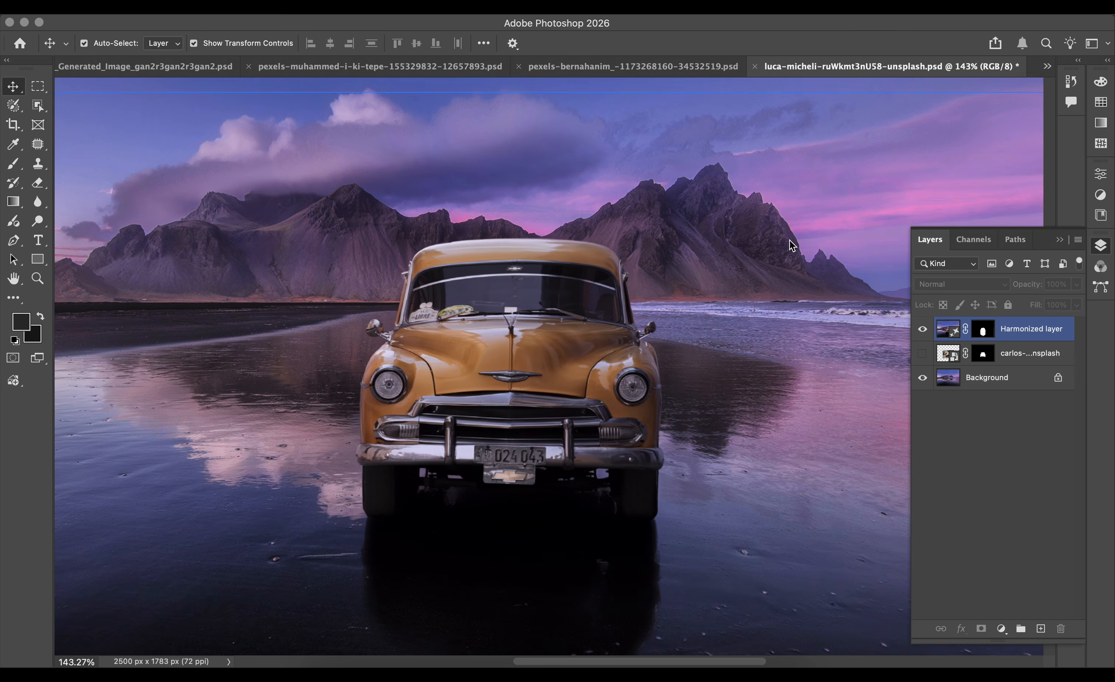
Step: Switch to semitransparent-3.psd and view the woman with the sheer fabric with her layer mask disabled
click(1047, 67)
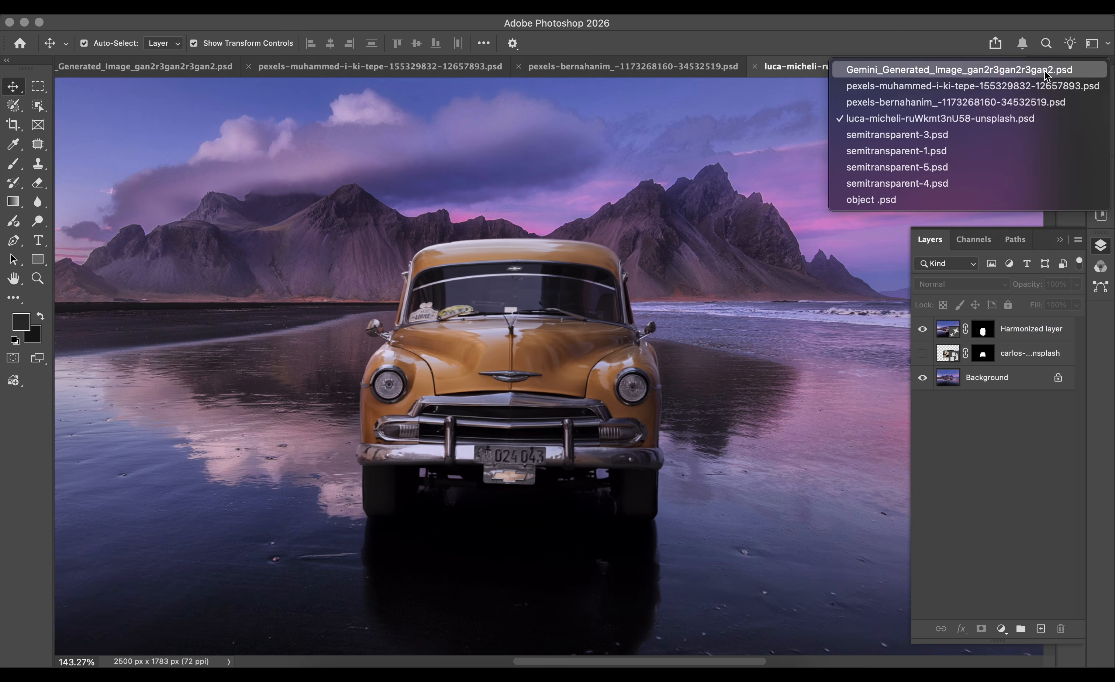
click(1009, 134)
drag(636, 425, 624, 457)
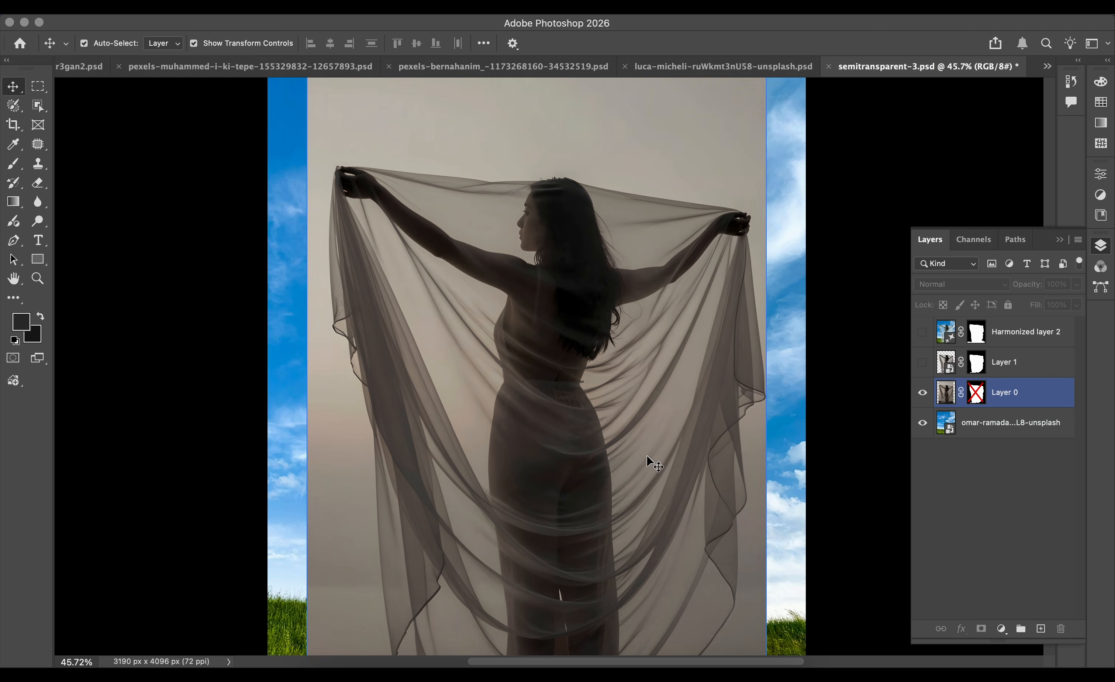
click(716, 442)
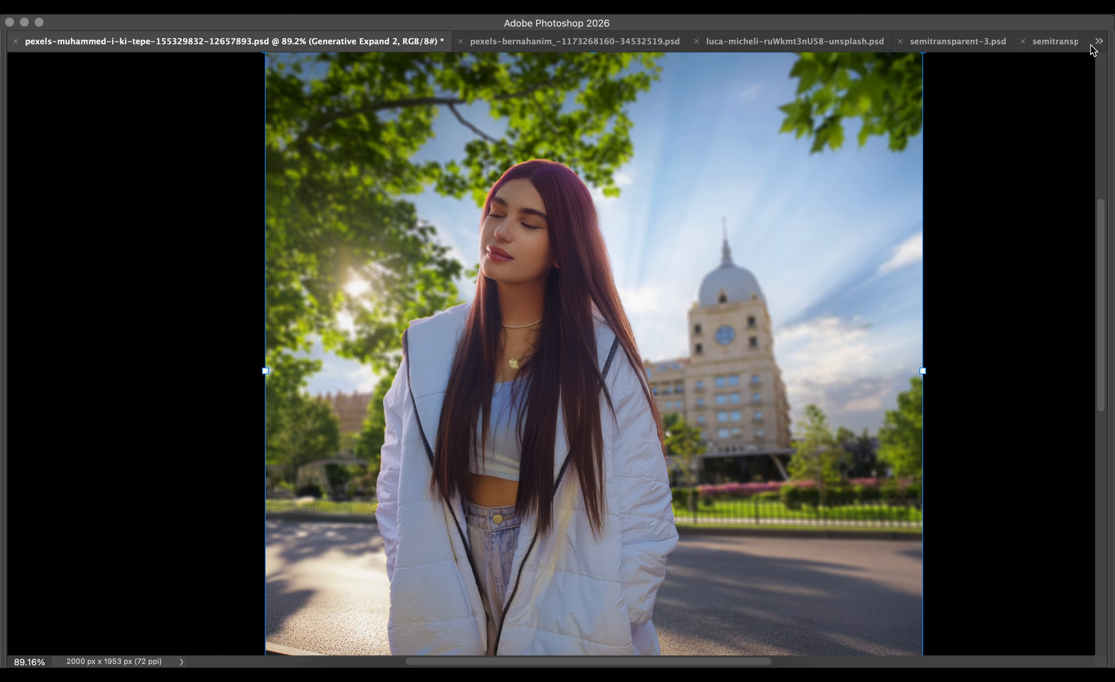
Step: Review the finished garden sofa, park portrait and autumn road composites up close, ending on luca-micheli-ruWkmt3nU58-unsplash.psd
click(1092, 45)
click(1087, 187)
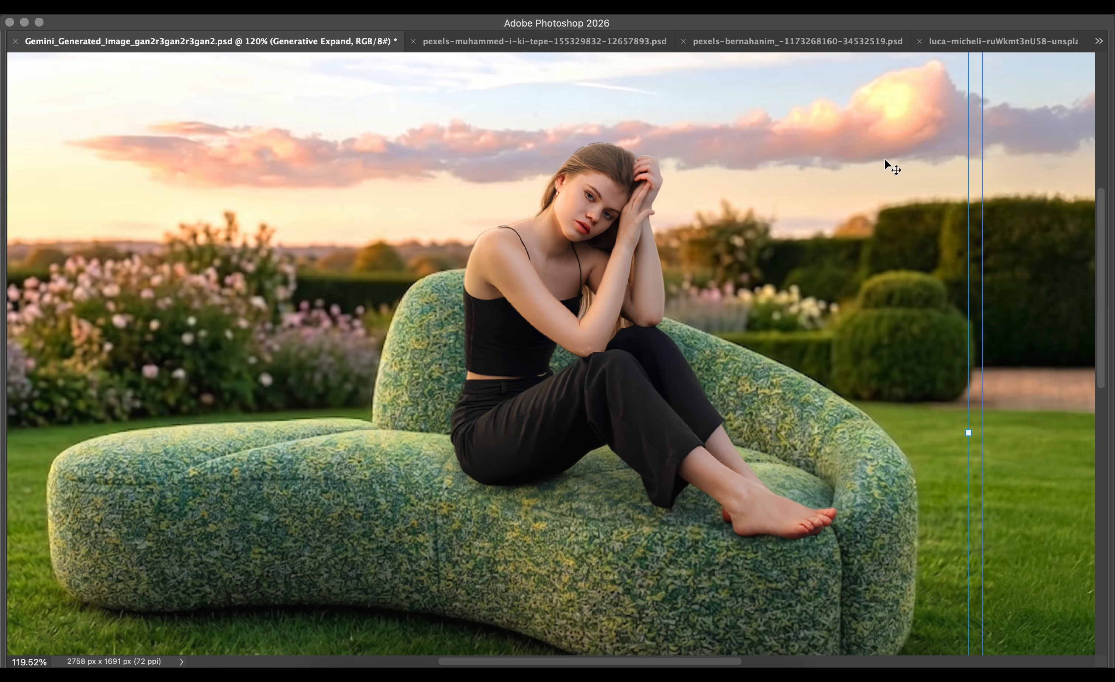
click(884, 159)
click(1098, 41)
click(973, 63)
click(1098, 42)
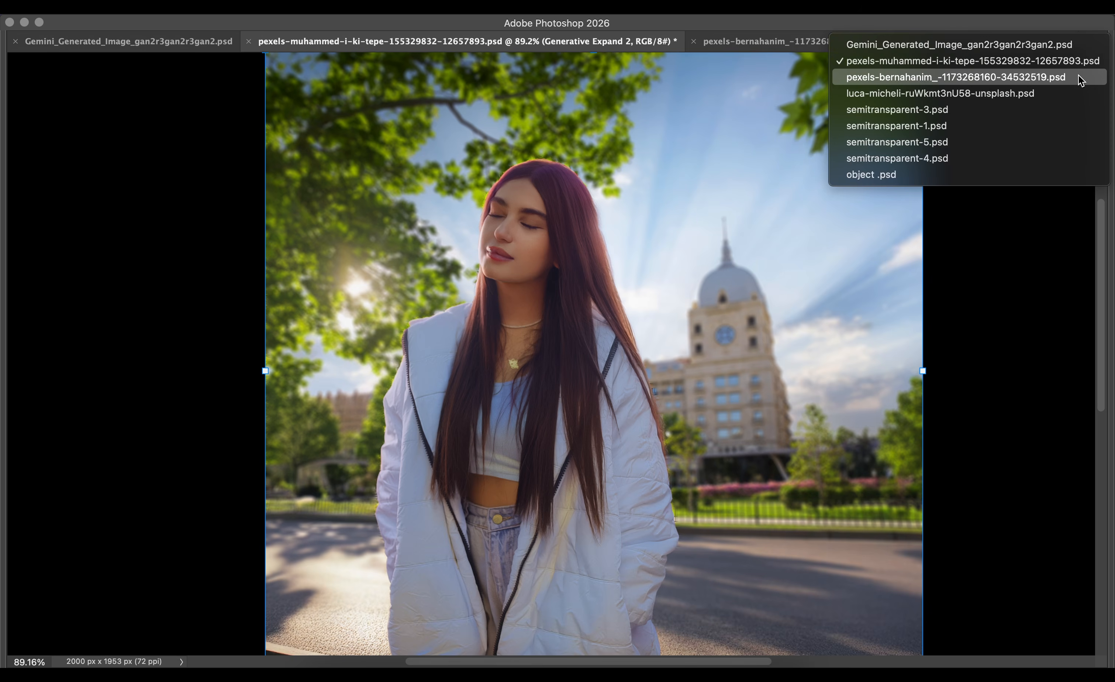
click(1080, 77)
key(super+plus)
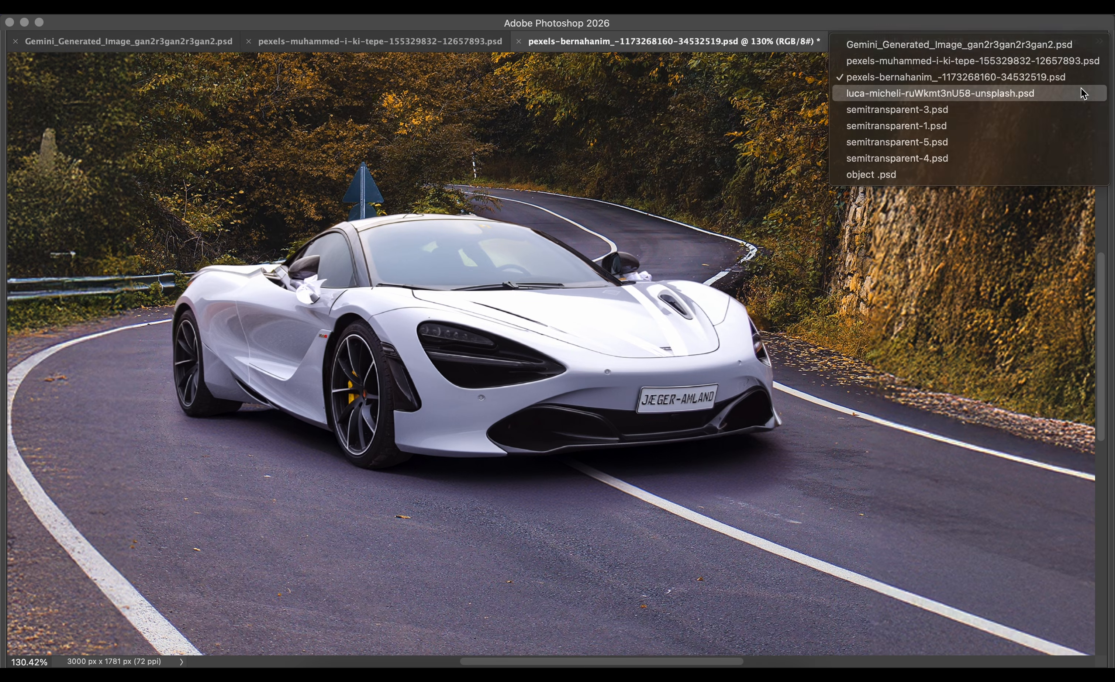
click(1081, 93)
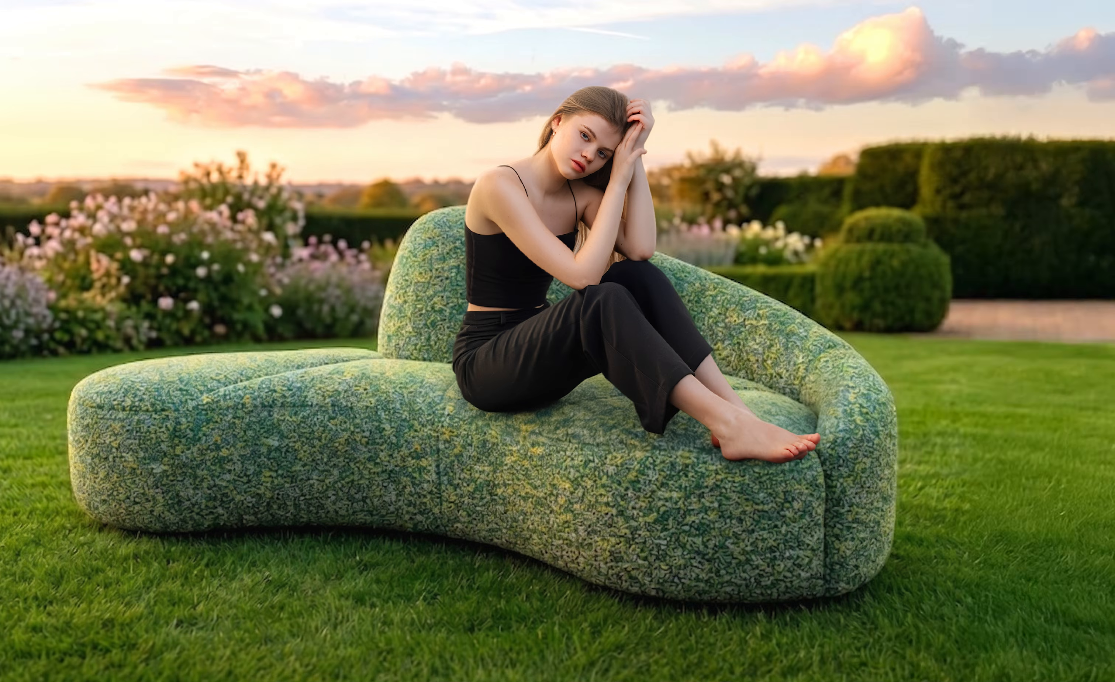